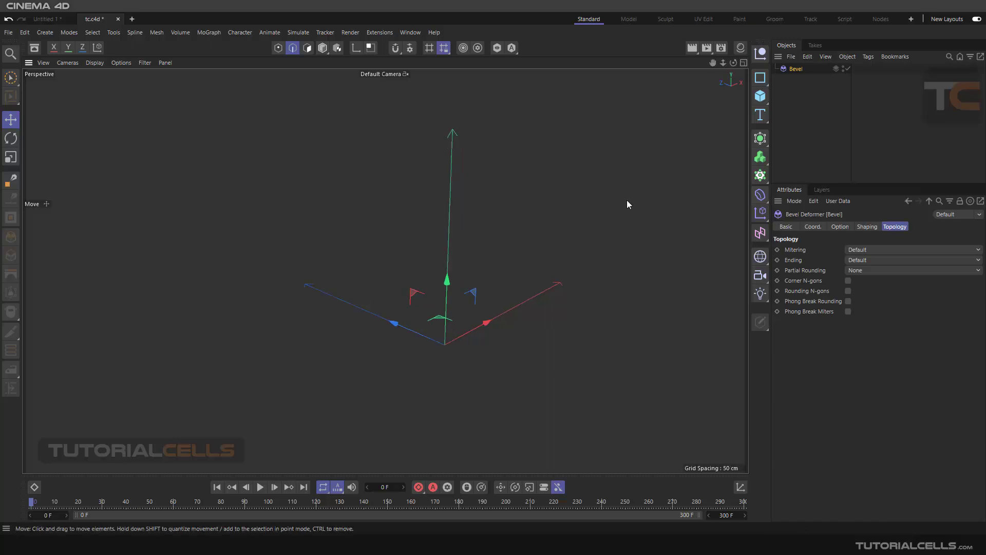
Step: Add a 200 cm cube to the scene and convert it to an editable polygon object
middle_click_drag(577, 202, 581, 180, "alt")
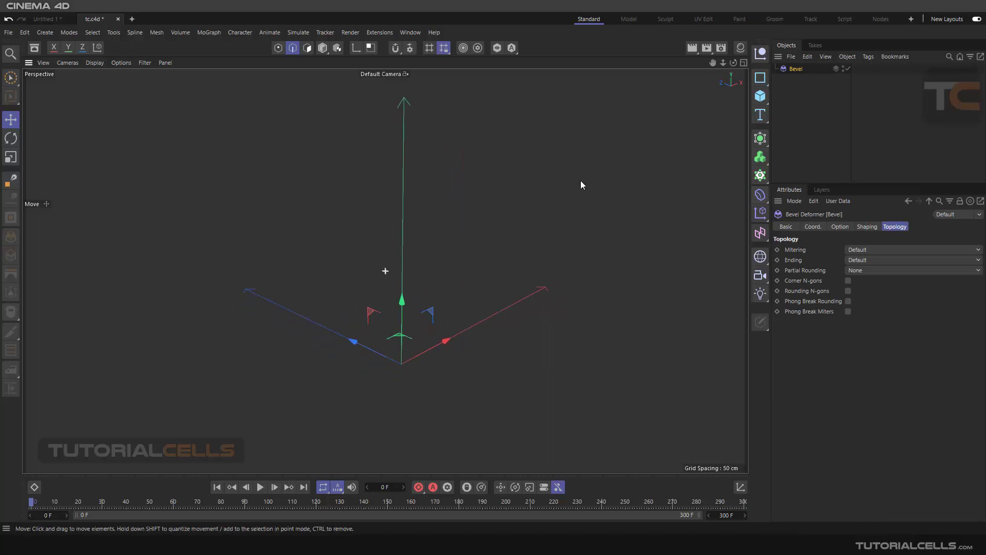
left_click(759, 97)
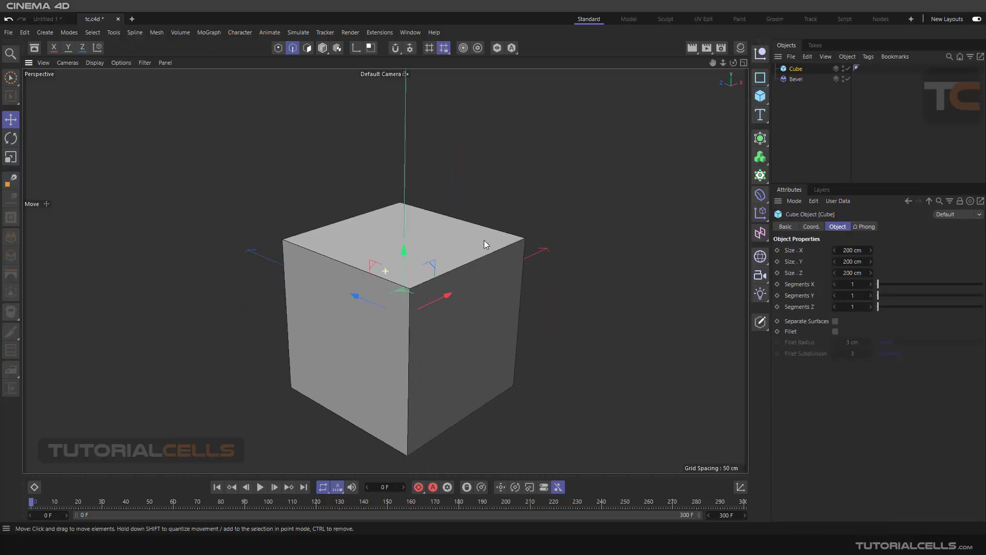
left_click_drag(415, 241, 433, 210)
scroll(433, 205, "down", 2)
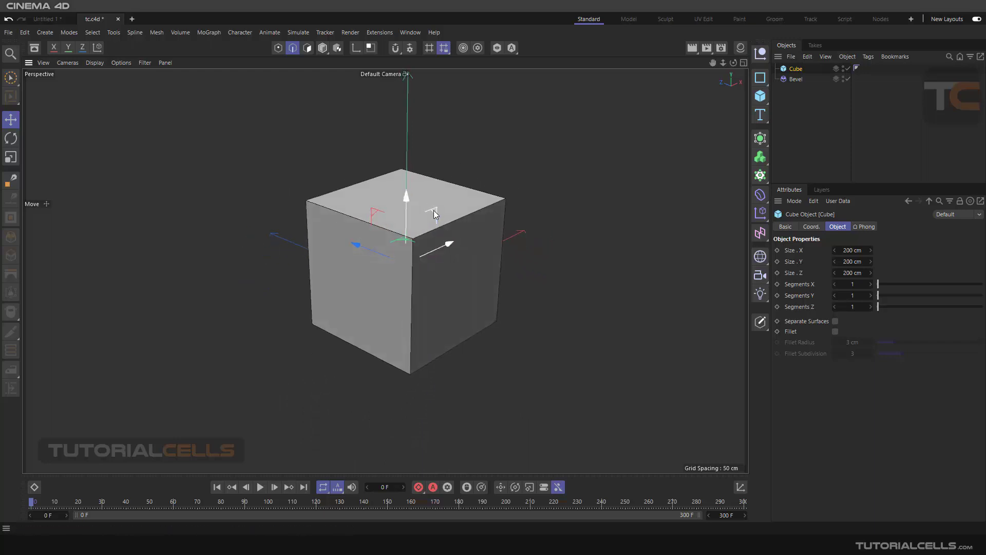
scroll(434, 214, "up", 2)
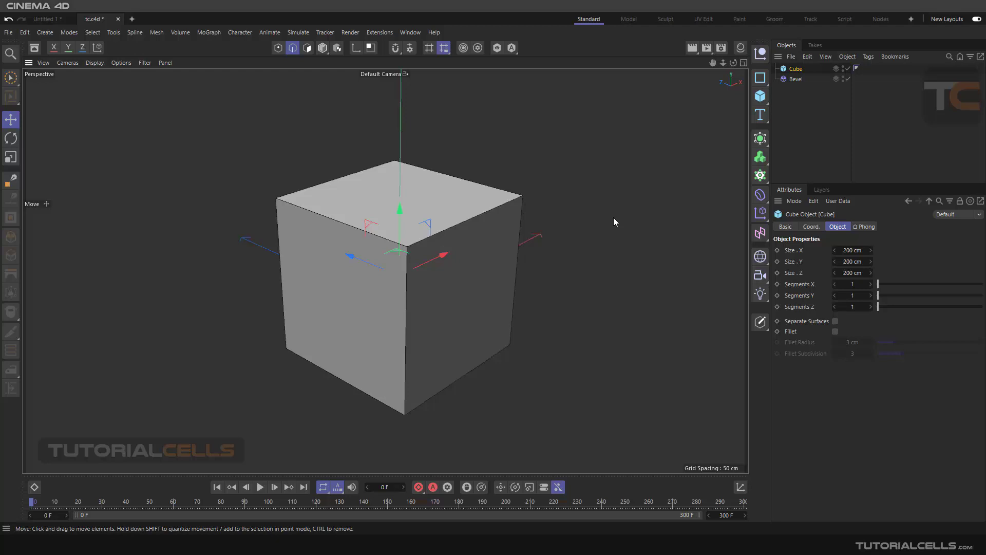
middle_click_drag(579, 205, 563, 199, "alt")
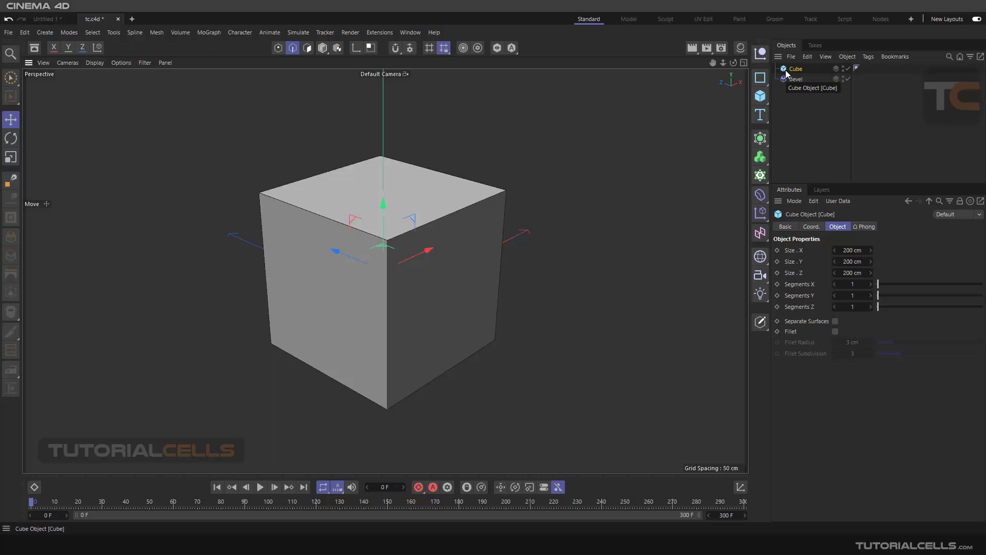
left_click(760, 322)
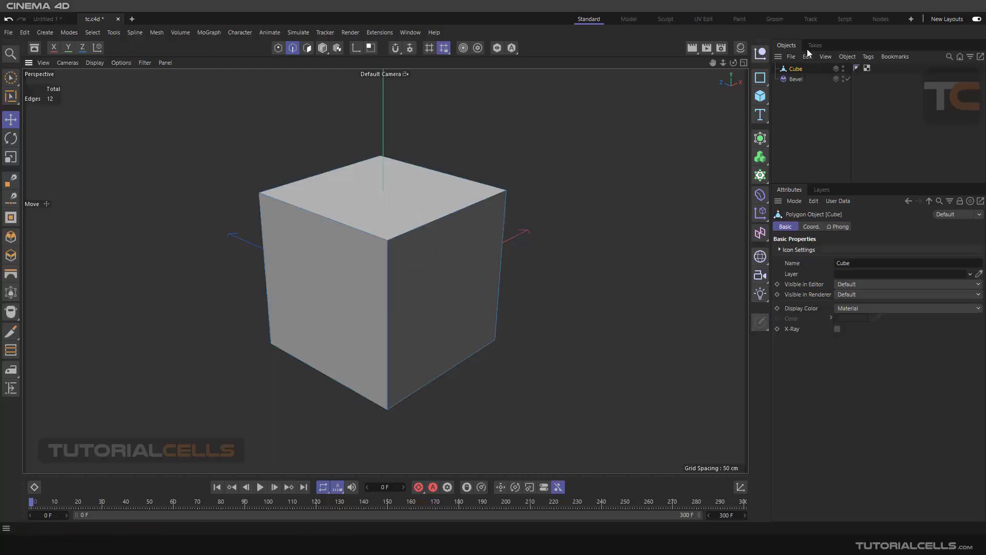
Step: Bevel the front-right top edge of the editable cube with an offset of 49 cm
left_click(470, 204)
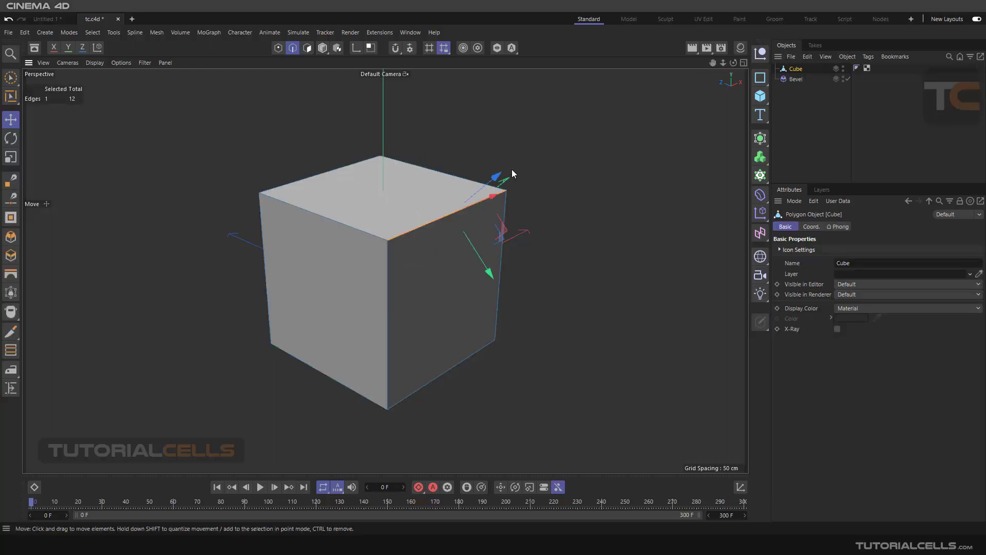
mouse_move(511, 169)
left_mouse_down("alt")
mouse_move(528, 152)
mouse_move(510, 174)
left_mouse_up("alt")
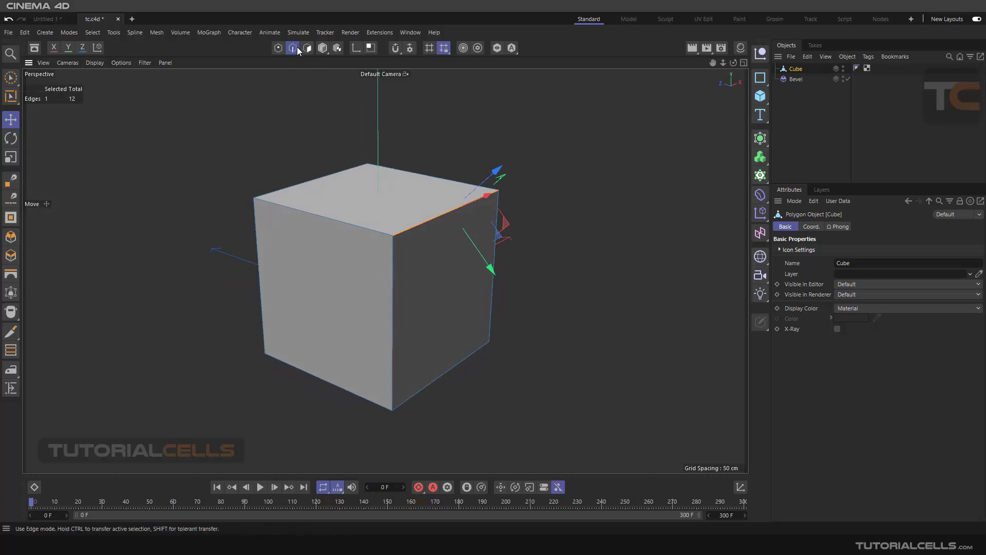
right_click(498, 108)
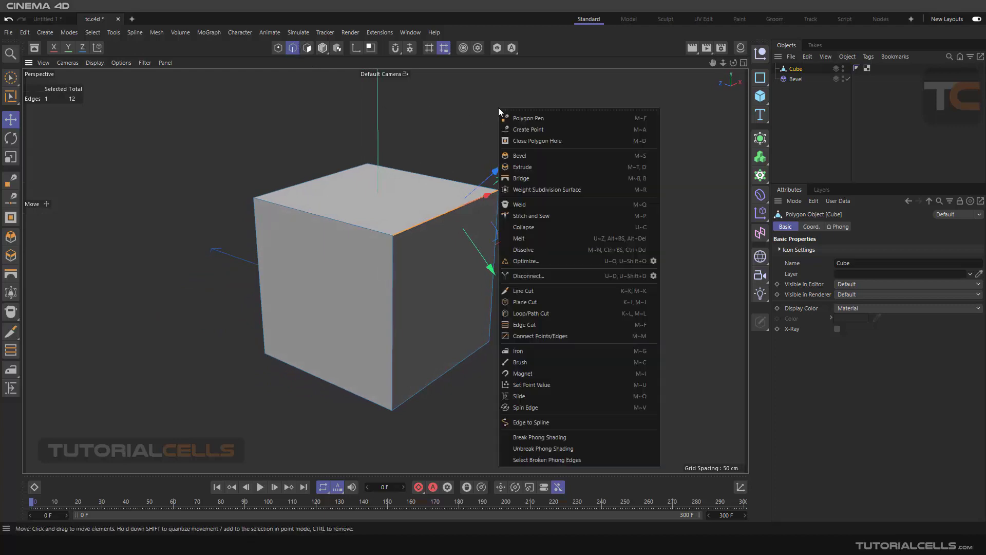
left_click(522, 158)
middle_click_drag(575, 190, 522, 189, "alt")
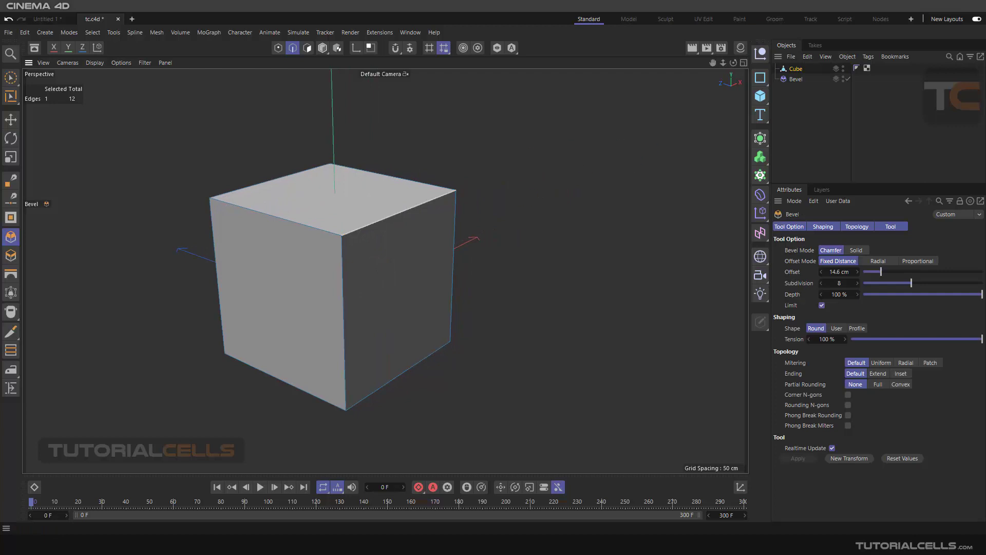
left_click_drag(495, 230, 547, 230)
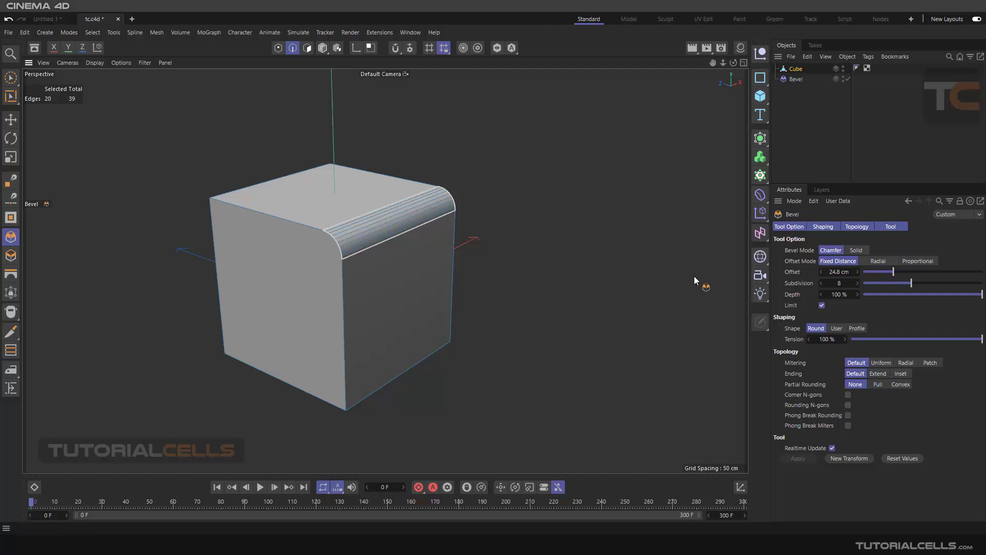
left_click_drag(867, 269, 926, 272)
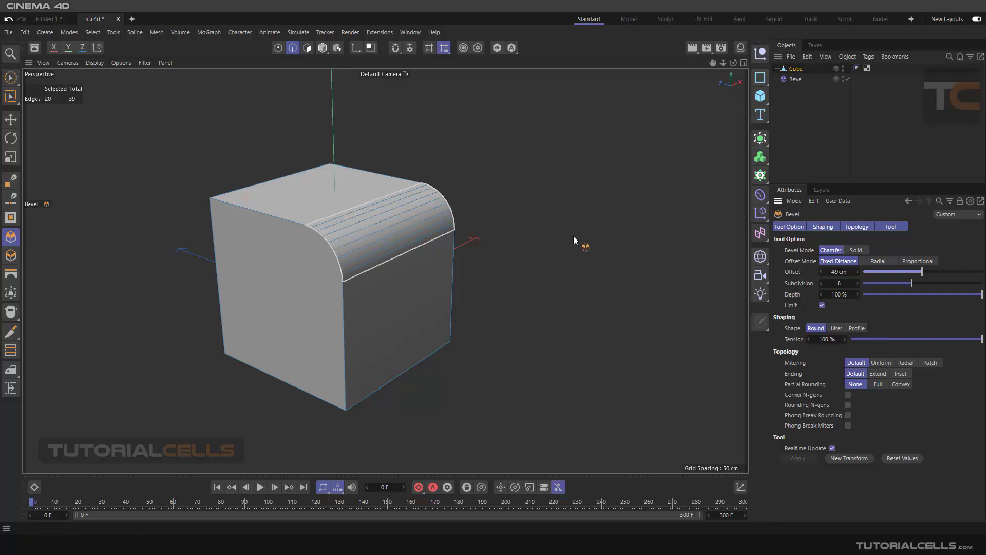
left_click_drag(513, 207, 521, 213, "alt")
left_click(529, 193)
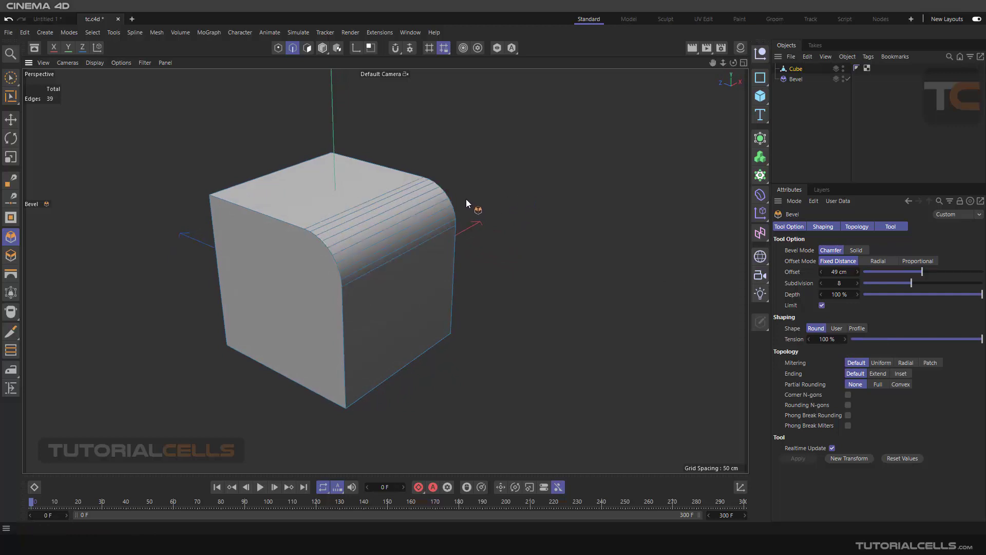
Step: Delete the beveled polygon cube from the scene
left_click(10, 119)
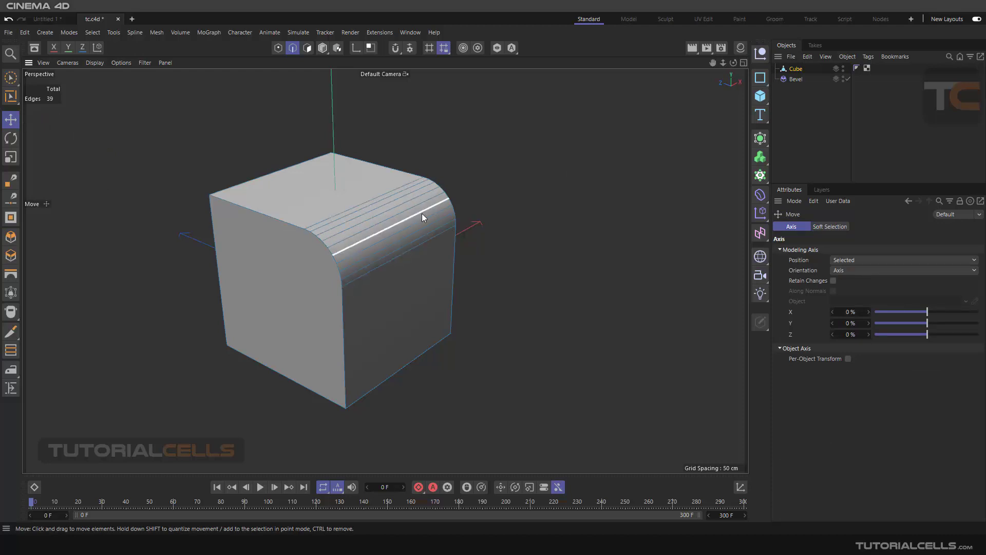
left_click(797, 69)
key("Delete")
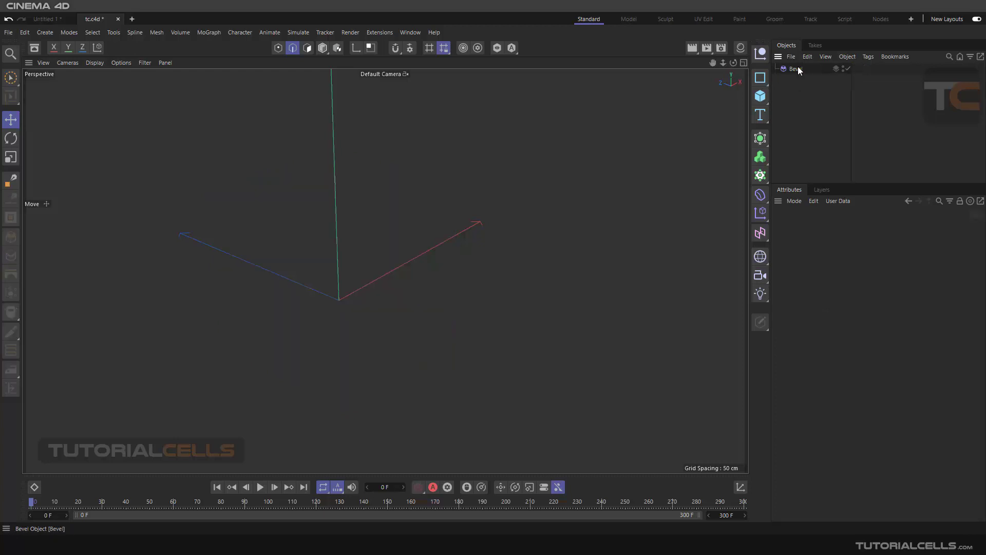
Step: Add a new 200 cm cube and move it upward along the Y axis
left_click(797, 68)
left_click(761, 96)
left_click_drag(464, 233, 507, 213, "alt")
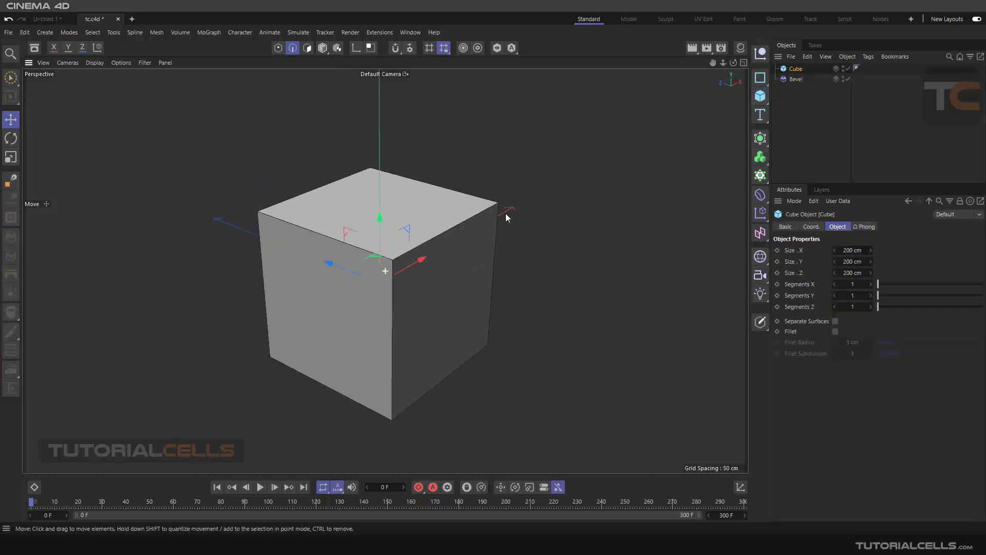
left_click_drag(381, 218, 381, 169)
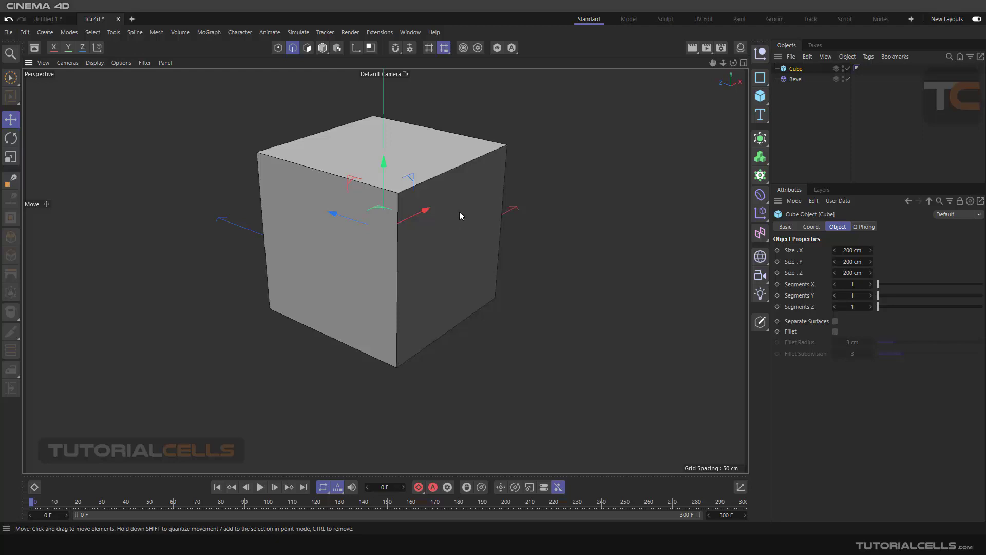
left_click(760, 138)
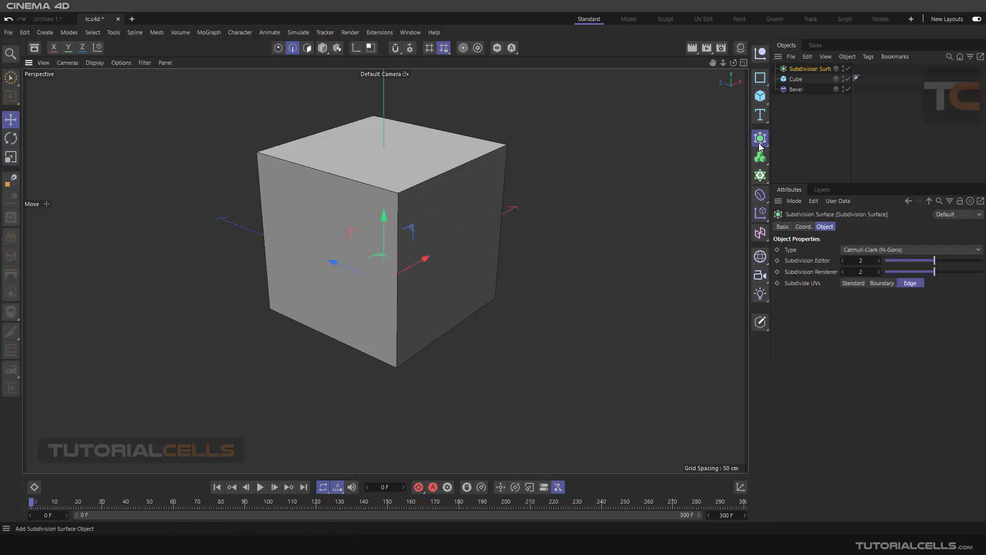
left_click(760, 139)
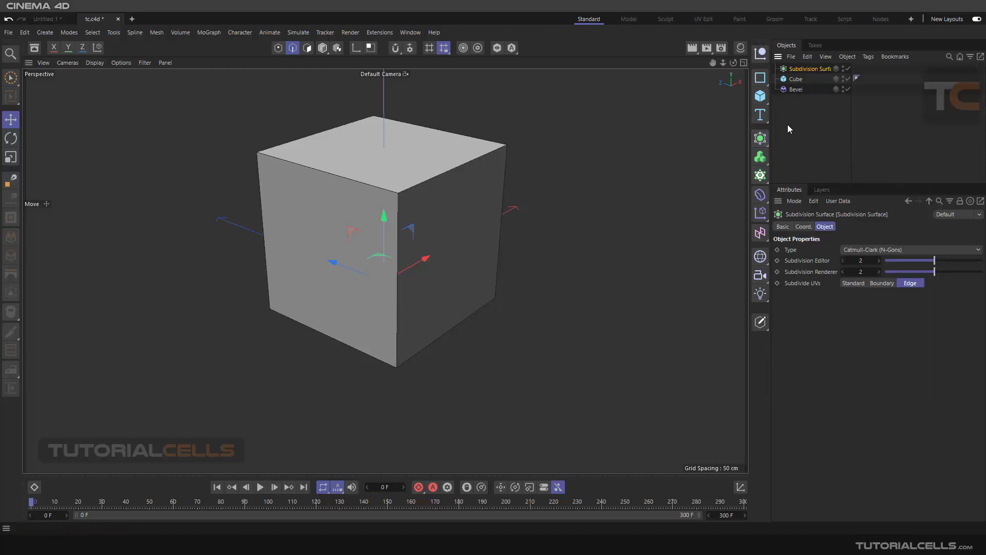
key("Delete")
Step: Make the Bevel deformer a child of the cube so it affects the cube's edges
left_click(794, 80)
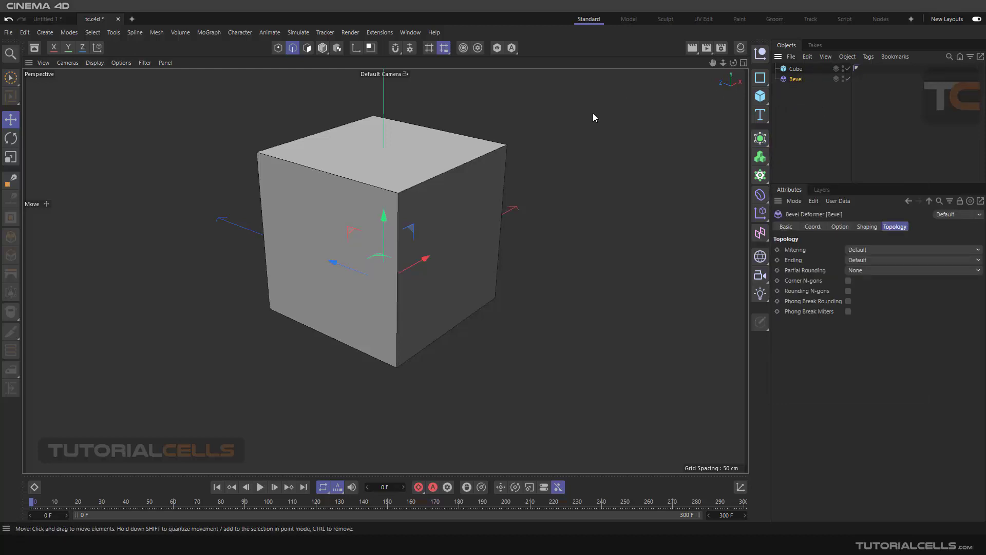
scroll(547, 172, "up", 2)
middle_click_drag(516, 171, 538, 172, "alt")
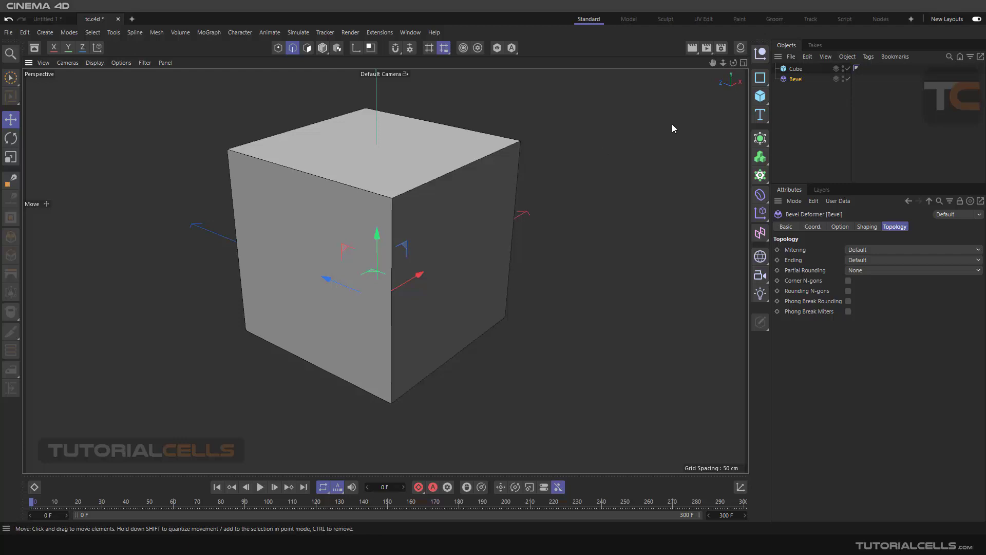
left_click_drag(794, 80, 795, 69)
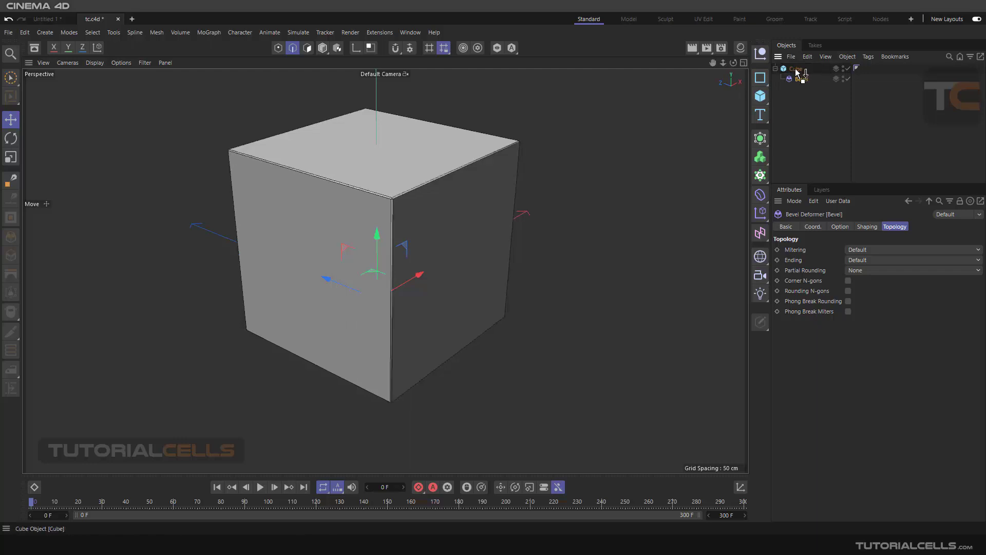
left_click_drag(361, 283, 325, 230)
middle_click_drag(374, 229, 394, 206, "alt")
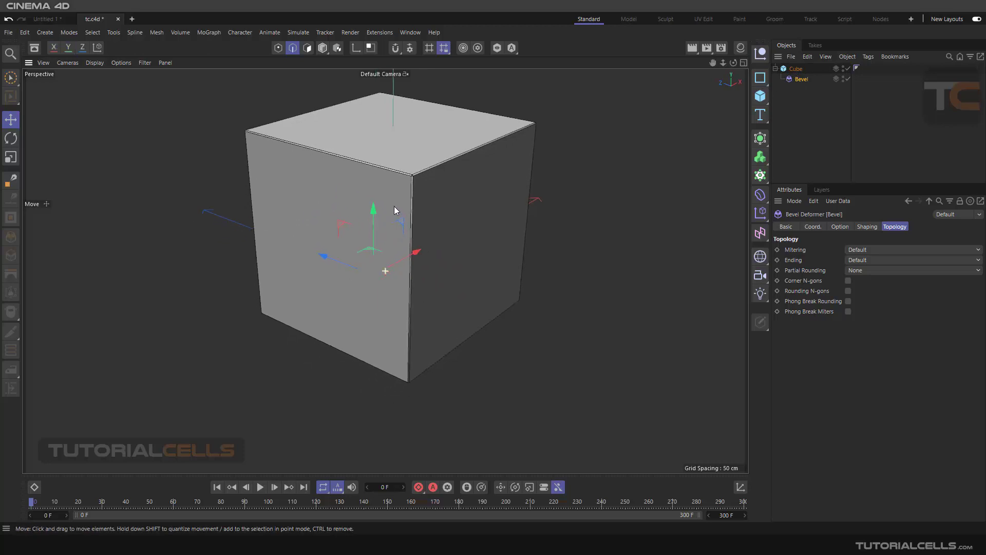
scroll(394, 206, "down", 1)
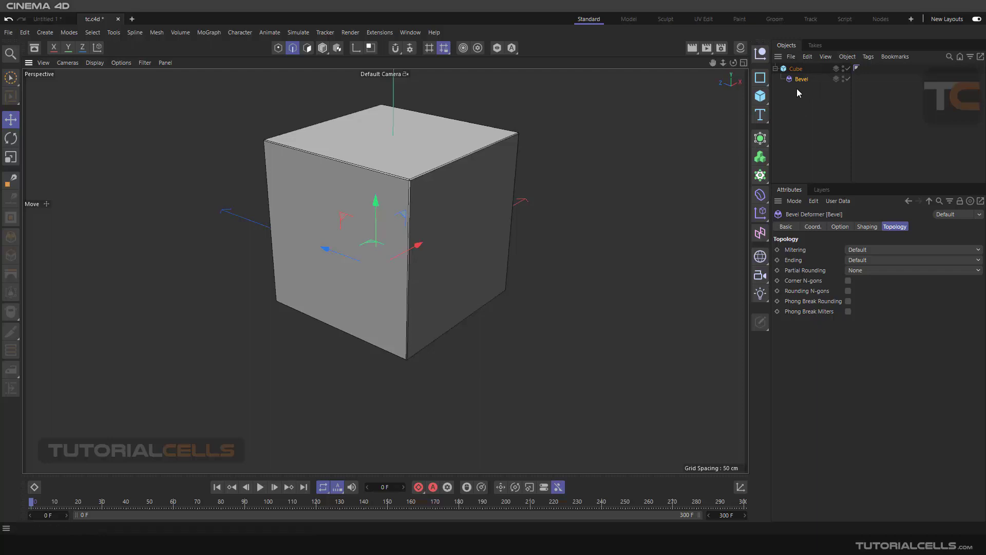
Step: Look through the Bevel deformer's Option, Shaping and Topology settings
left_click(839, 227)
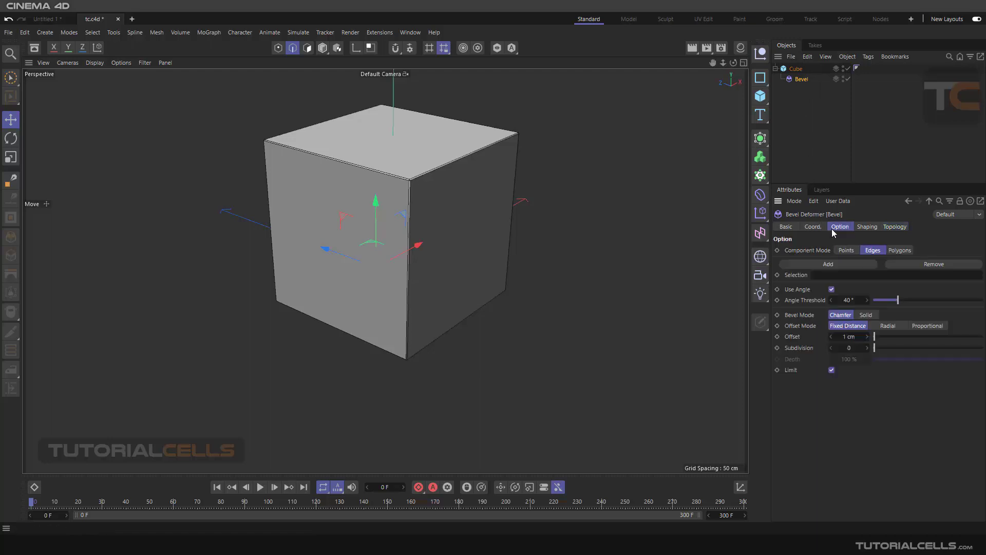
left_click(863, 227)
left_click(892, 227)
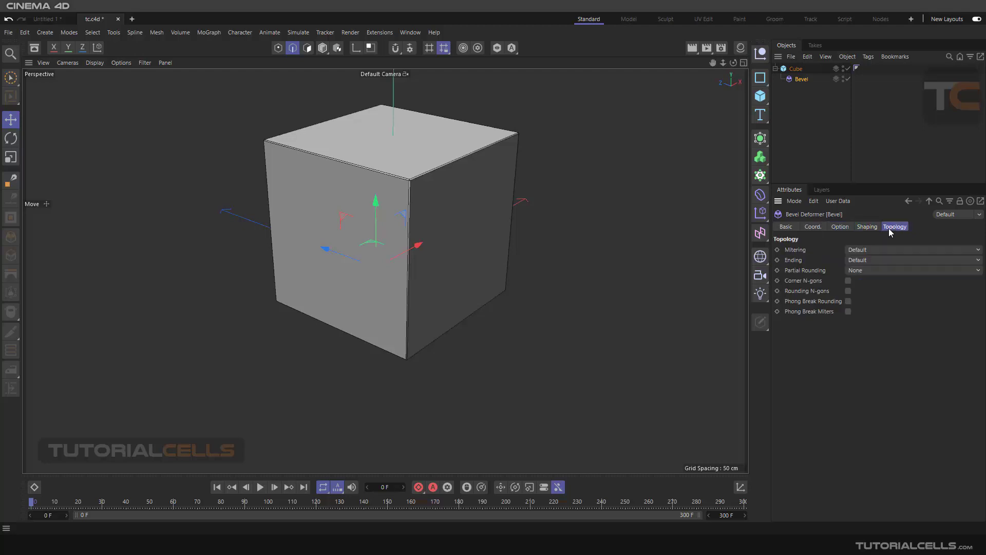
left_click(840, 227)
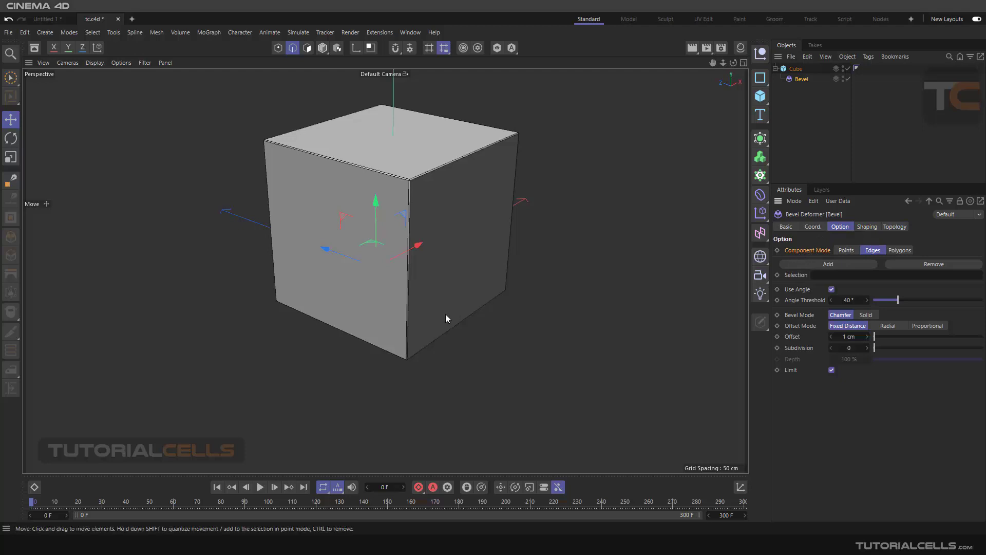
scroll(417, 213, "up", 5)
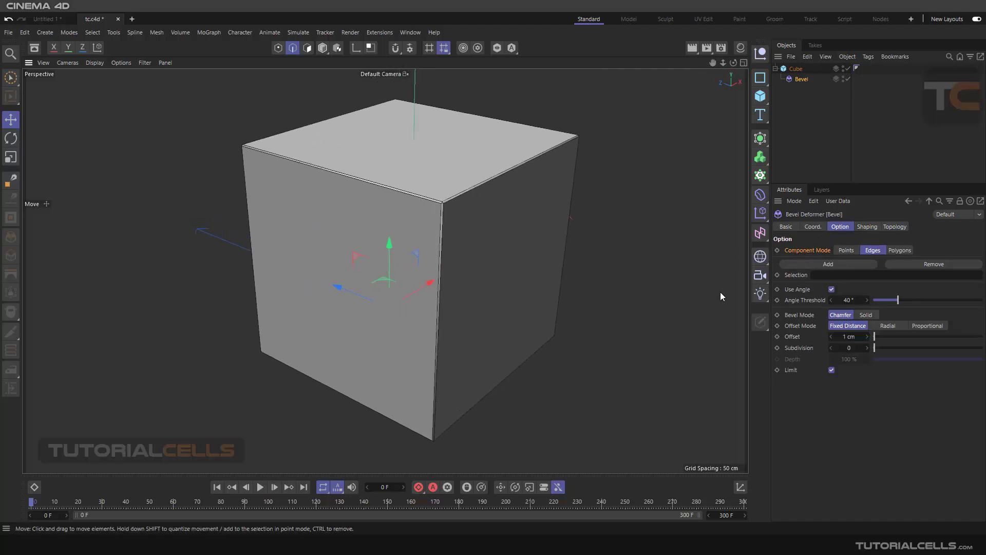
Step: Switch from component editing to Model mode
left_click(279, 49)
left_click(292, 49)
left_click(323, 48)
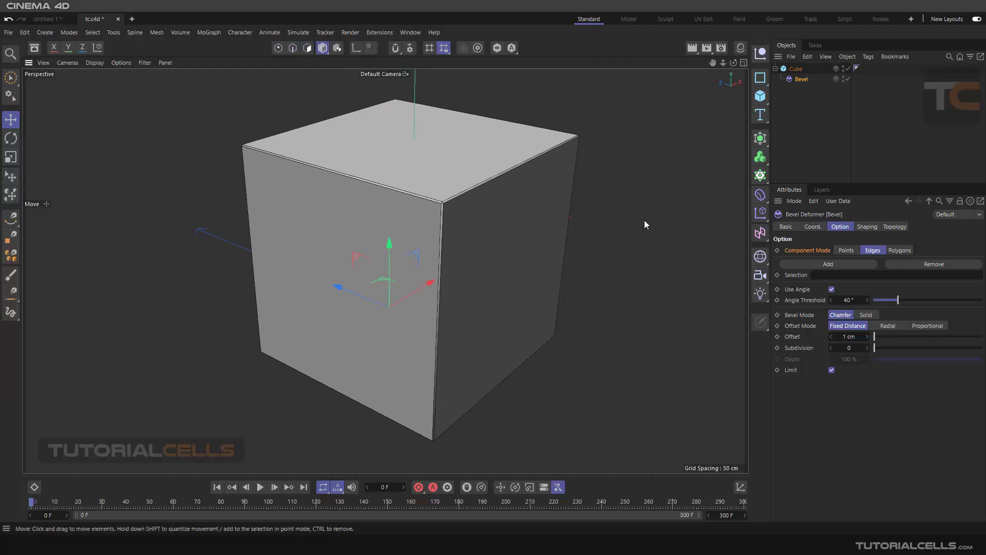
scroll(534, 192, "down", 4)
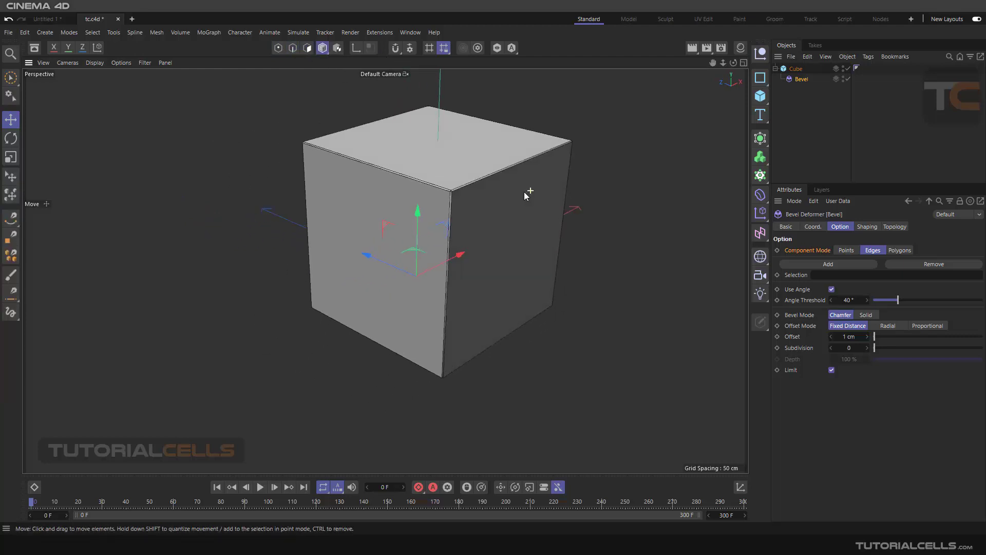
left_click_drag(524, 192, 532, 196, "alt")
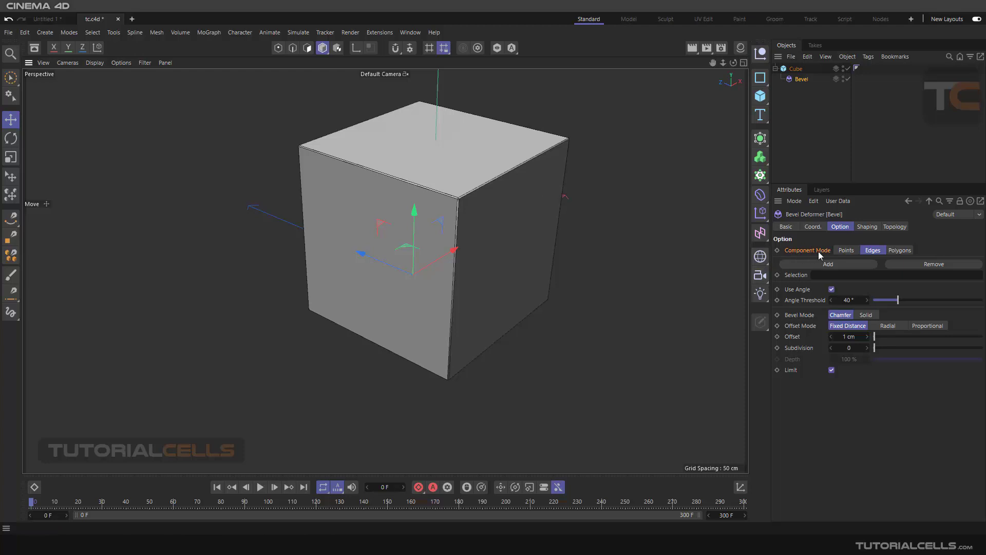
Step: Set the Bevel deformer's component mode to Points, with an offset of 46 cm and a subdivision of 6
left_click(846, 250)
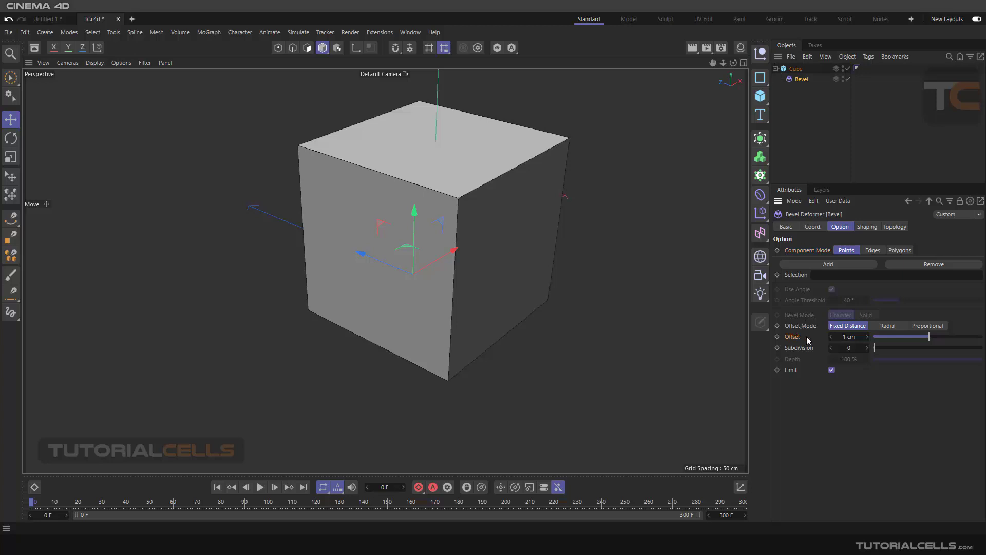
left_click_drag(925, 337, 954, 336)
scroll(448, 205, "up", 3)
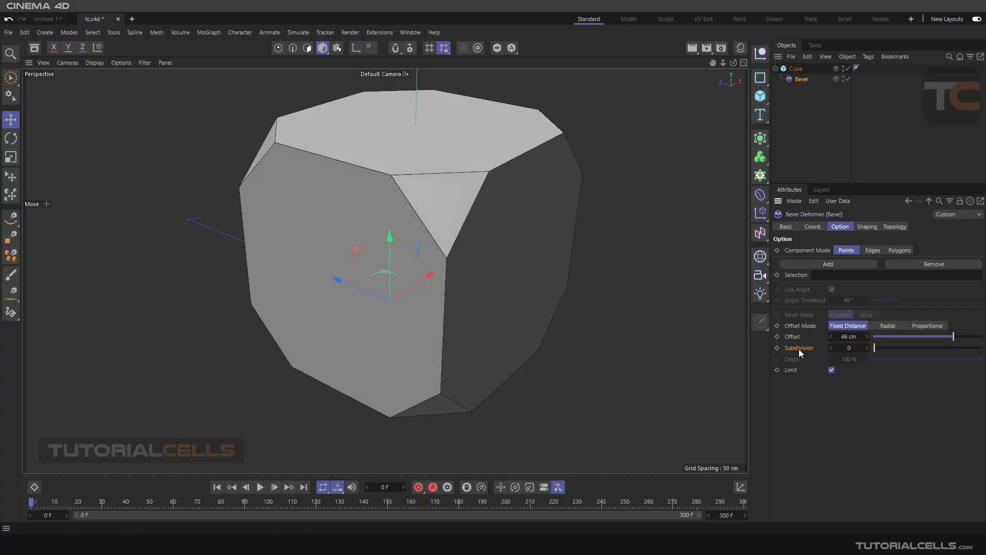
left_click_drag(876, 349, 906, 351)
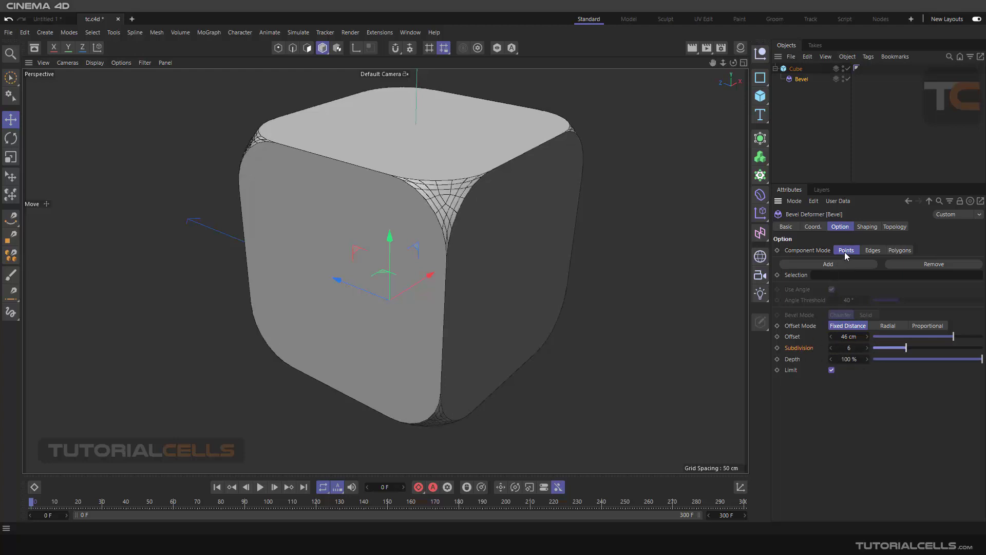
Step: Try a bevel depth of -63 % on the corners and return the depth to 100 %
left_click_drag(981, 359, 894, 356)
left_click_drag(468, 223, 548, 181, "alt")
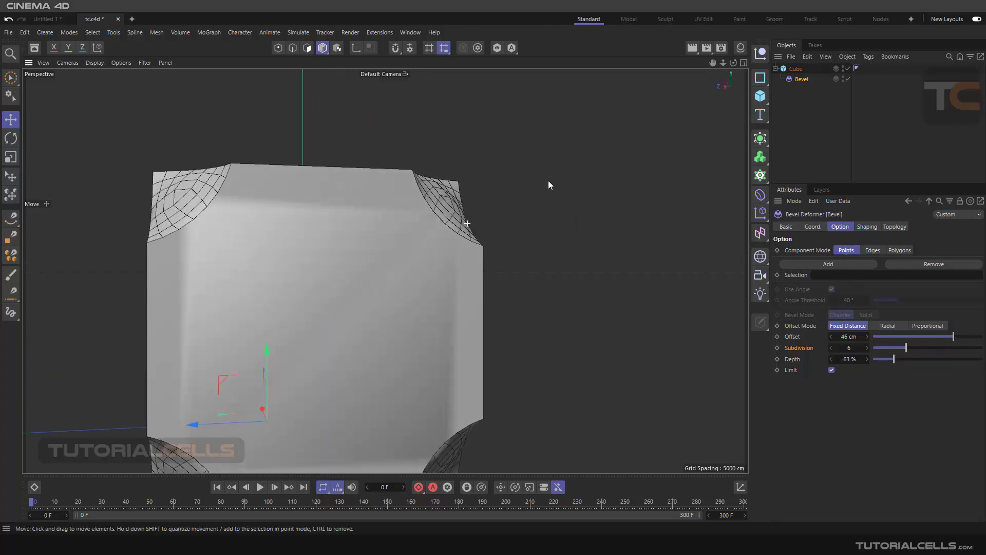
left_click_drag(892, 359, 982, 359)
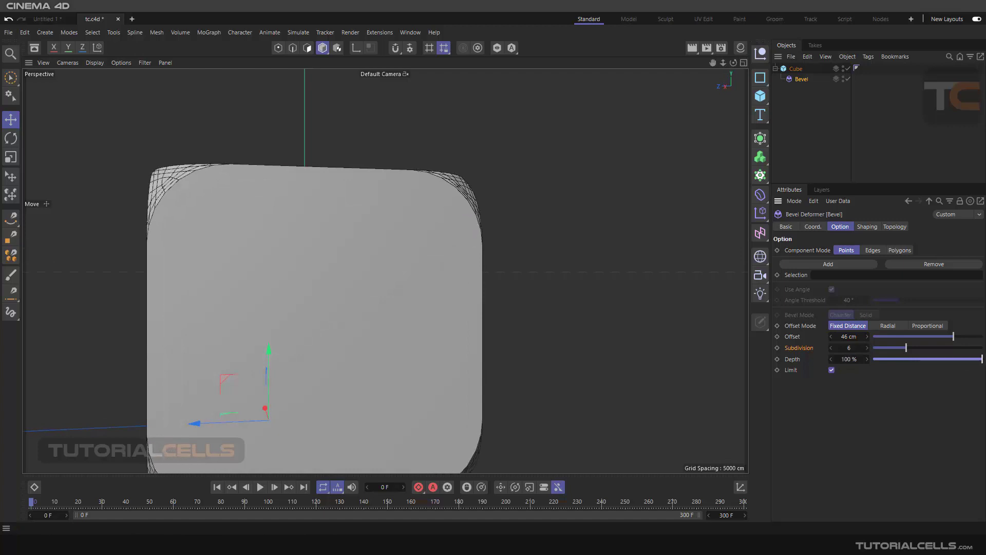
Step: Try a bevel offset of 136 cm with Limit turned off, and turn Limit back on
left_click_drag(599, 282, 674, 326, "alt")
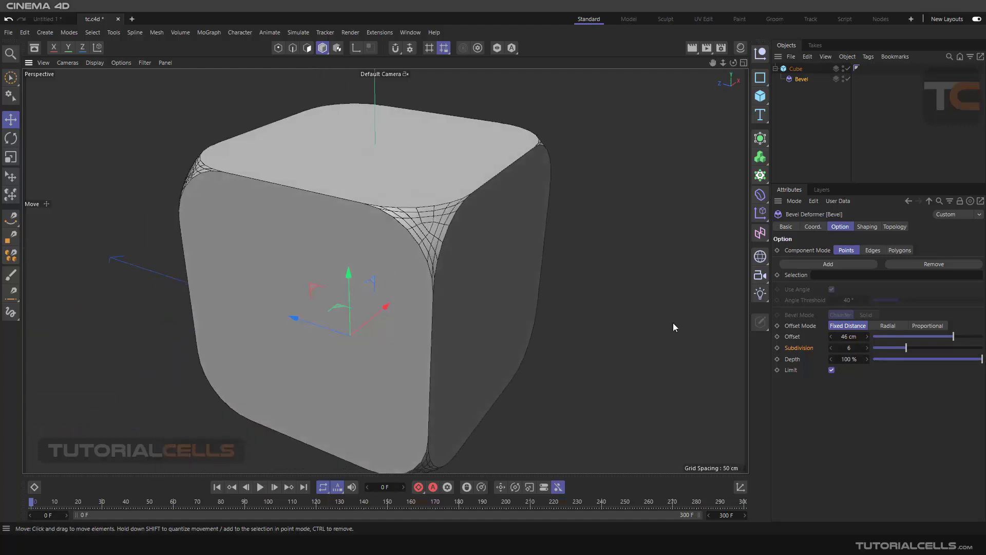
left_click(798, 370)
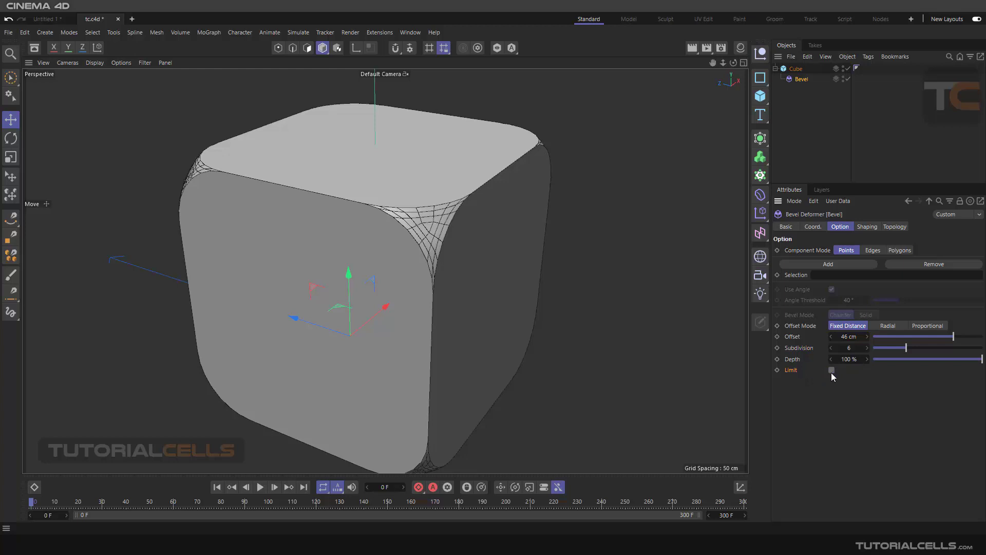
left_click_drag(951, 337, 971, 336)
left_click_drag(846, 337, 869, 337)
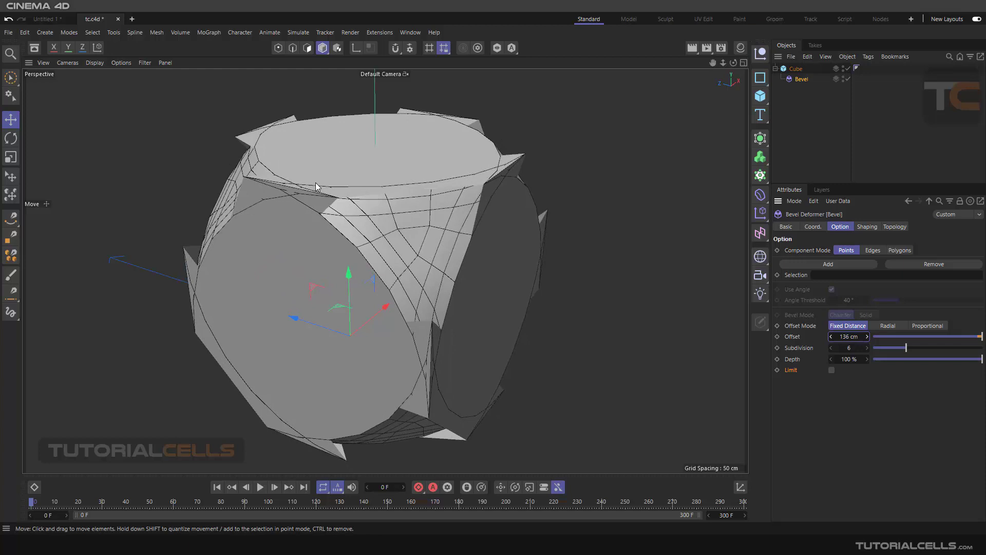
left_click(832, 370)
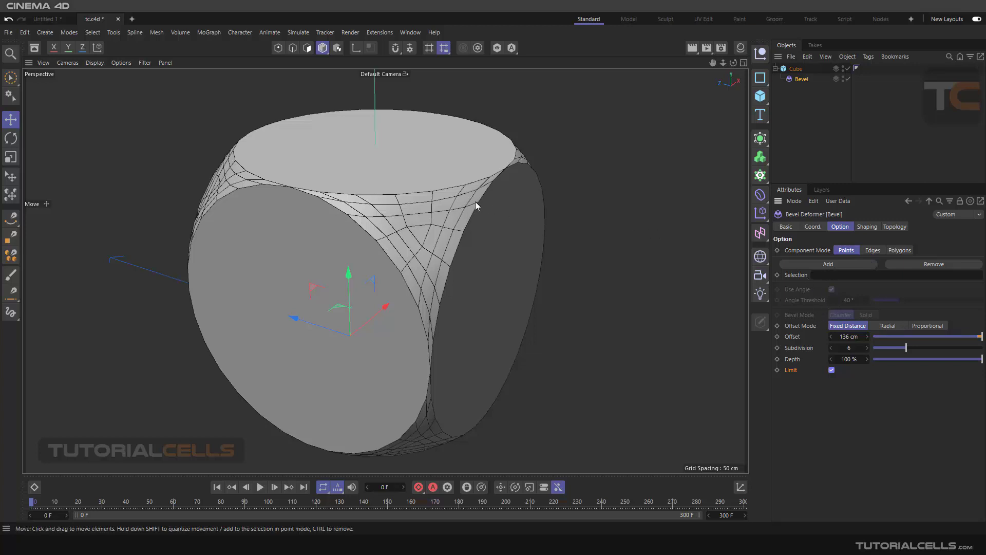
Step: Set the Bevel deformer's offset to 51 cm and its subdivision to 0
mouse_move(944, 334)
left_mouse_down()
mouse_move(935, 336)
mouse_move(955, 336)
left_mouse_up()
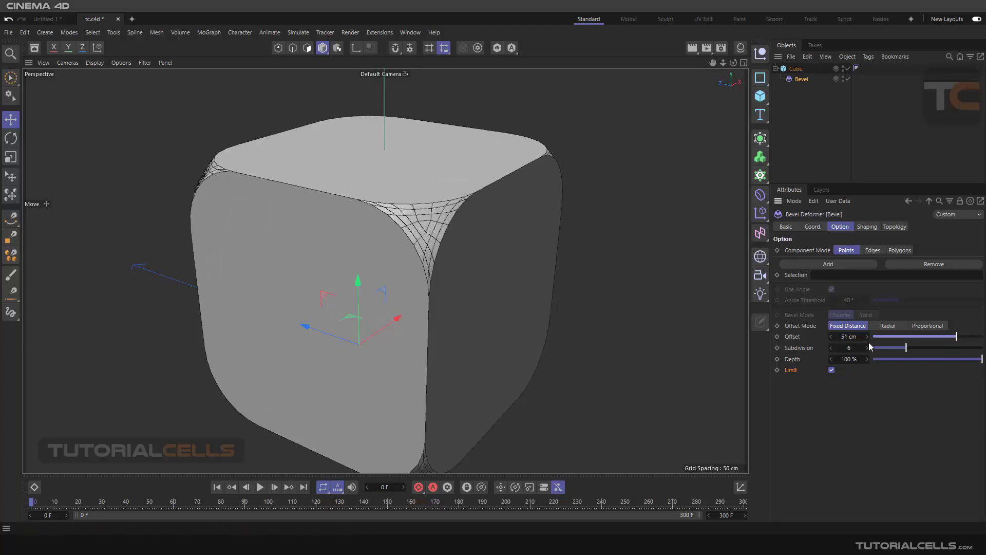
left_click(883, 347)
left_click_drag(880, 347, 872, 348)
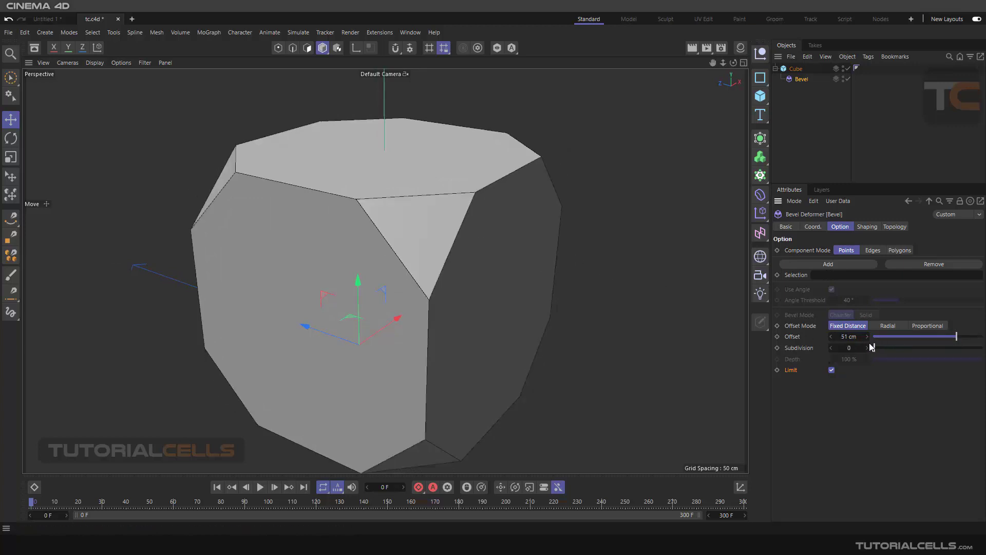
Step: Disable the Bevel deformer and select the cube
left_click(848, 78)
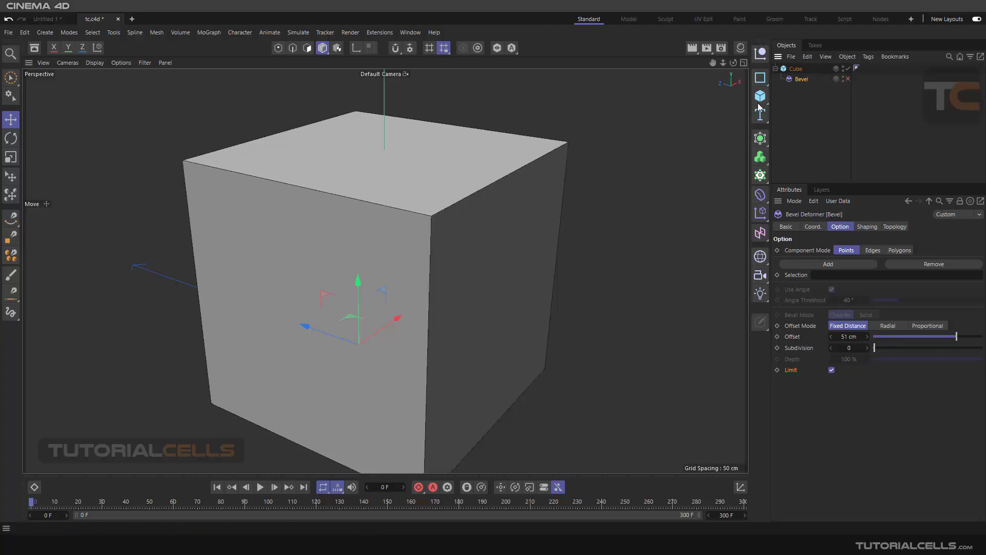
left_click(799, 69)
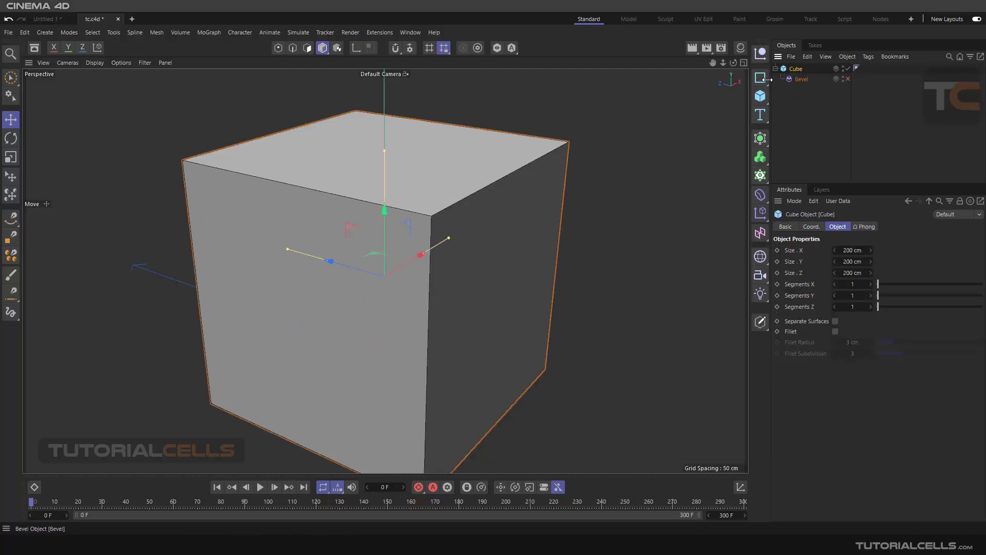
scroll(723, 102, "down", 1)
scroll(664, 124, "down", 1)
middle_click_drag(544, 185, 523, 188)
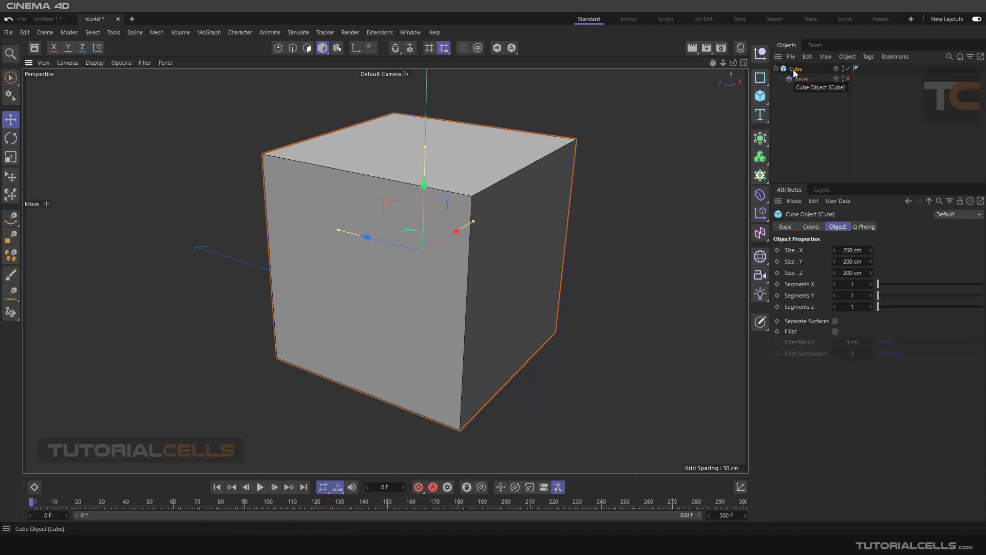
Step: Add a Correction deformer and nest it under the cube, above the Bevel deformer
left_click(760, 196)
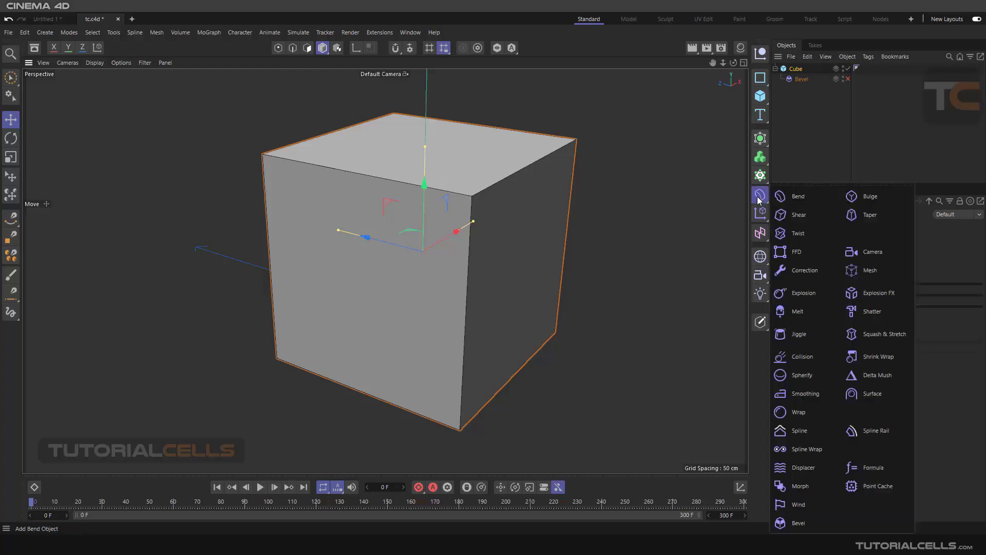
left_click(798, 271)
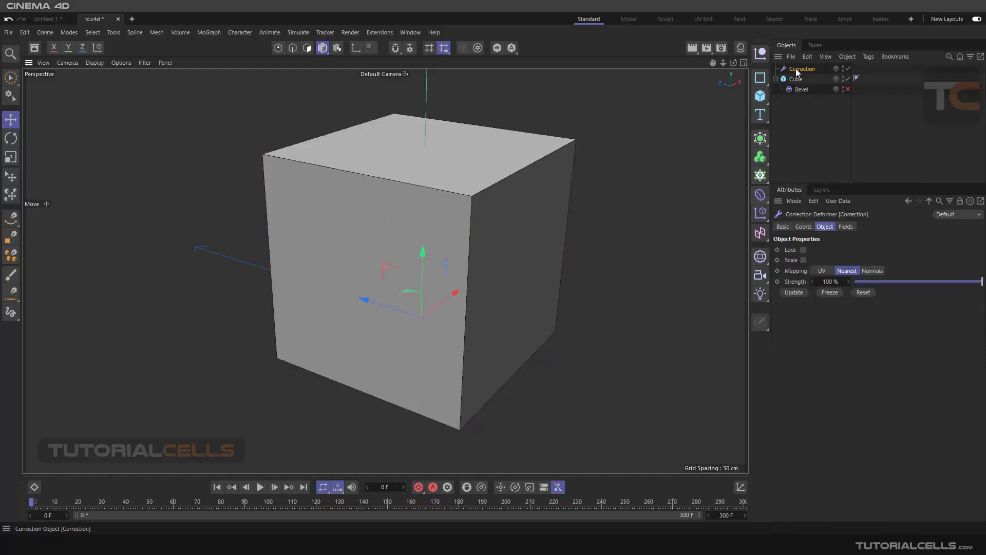
left_click_drag(796, 69, 799, 83)
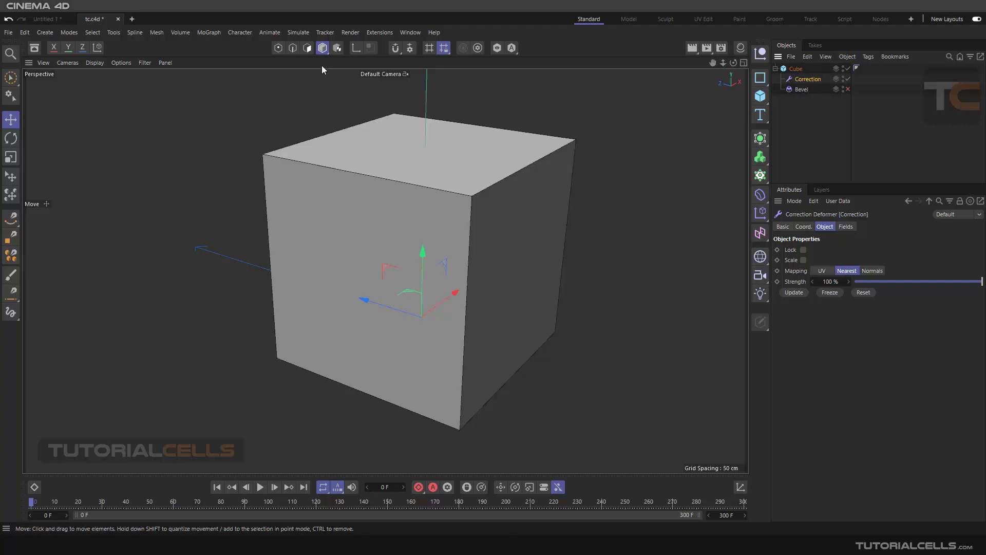
Step: Select the cube's nearest upper corner point in Points mode through the Correction deformer
left_click(292, 48)
left_click(278, 48)
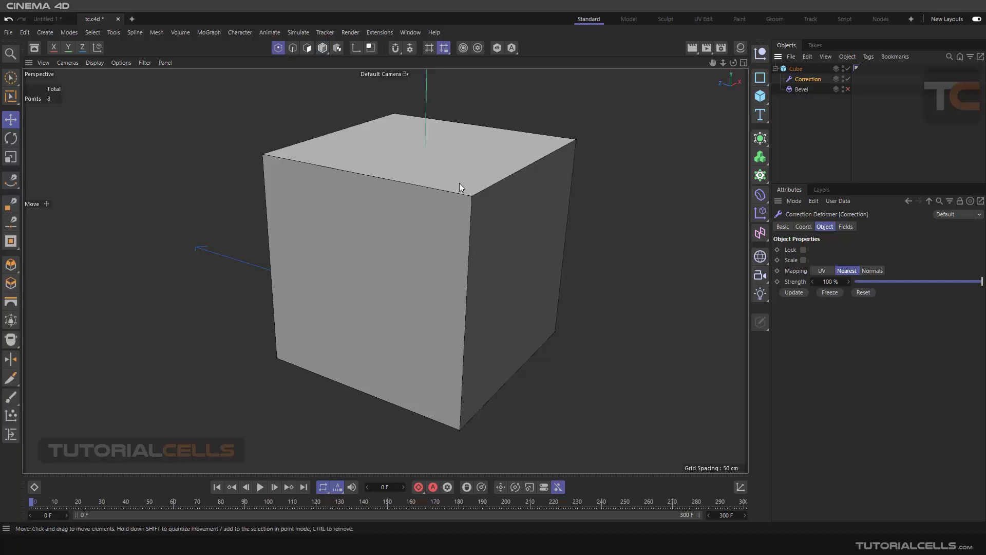
left_click(472, 196)
left_click_drag(547, 217, 531, 203, "alt")
middle_click_drag(531, 203, 516, 212, "alt")
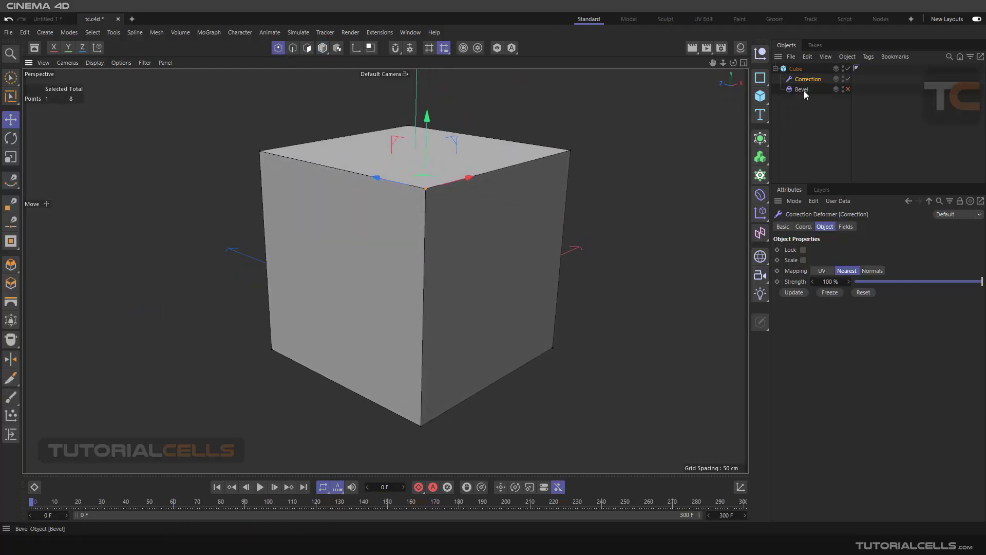
Step: Store the corner point as a selection tag and move the tag from the Correction deformer to the cube
left_click(93, 32)
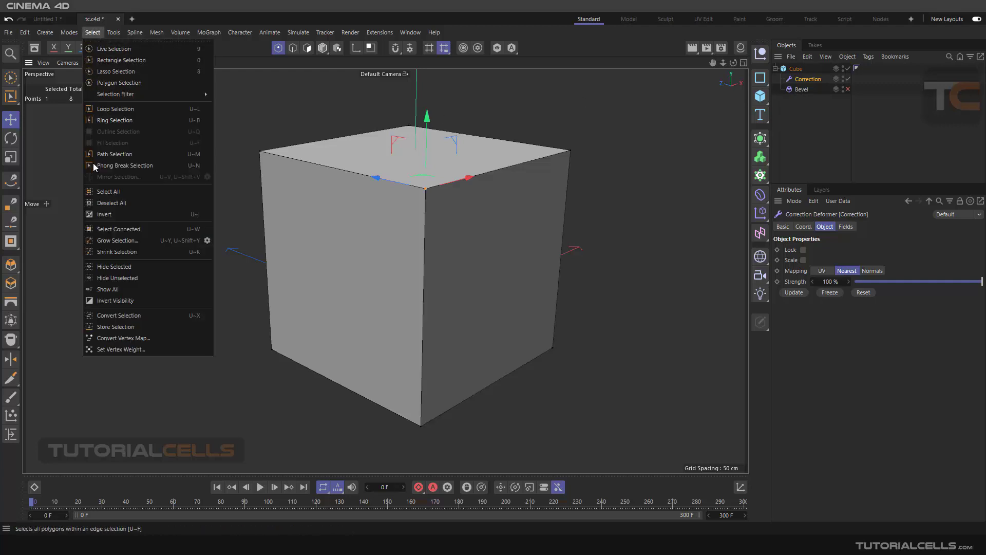
left_click(116, 327)
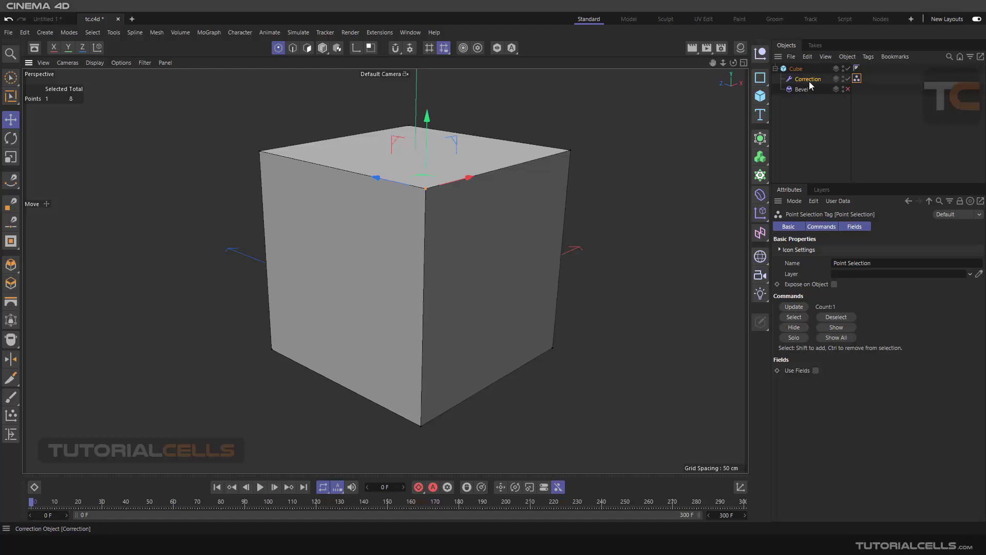
left_click_drag(857, 79, 866, 70)
Step: Re-enable the Bevel deformer, add extra selection slots and assign the Point Selection tag to the first one
left_click(848, 89)
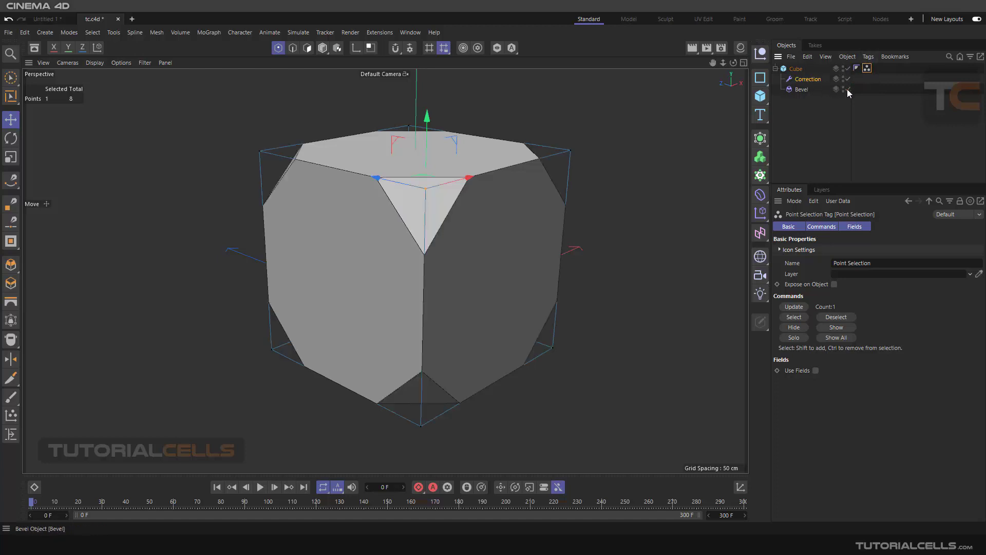
left_click(797, 90)
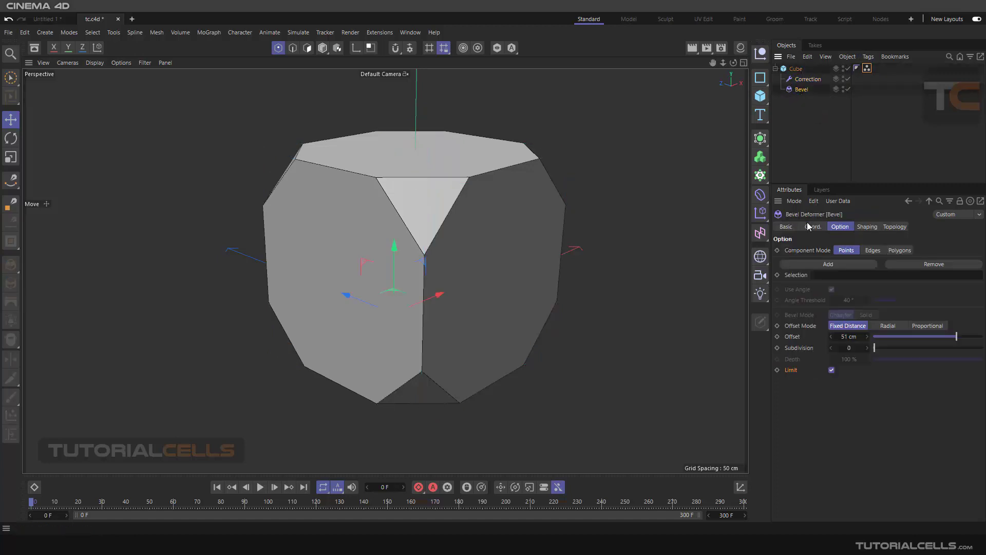
left_click(823, 265)
left_click(823, 265)
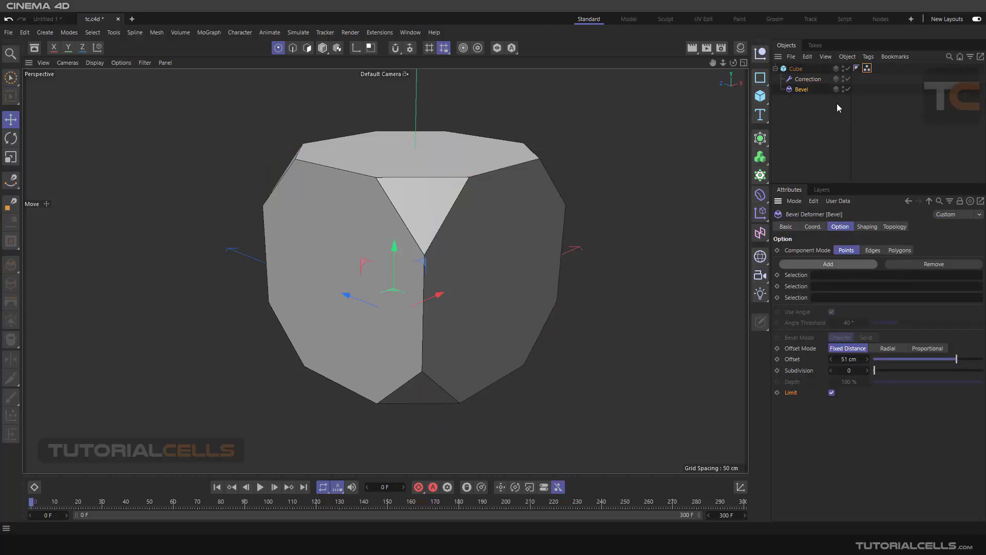
left_click_drag(866, 72, 834, 276)
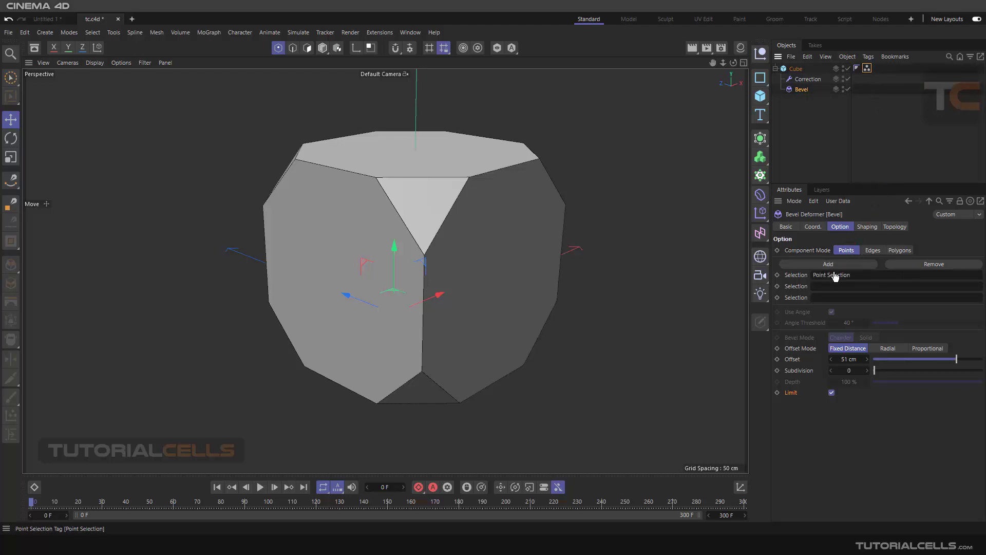
left_click_drag(423, 200, 475, 201, "alt")
scroll(442, 198, "up", 3)
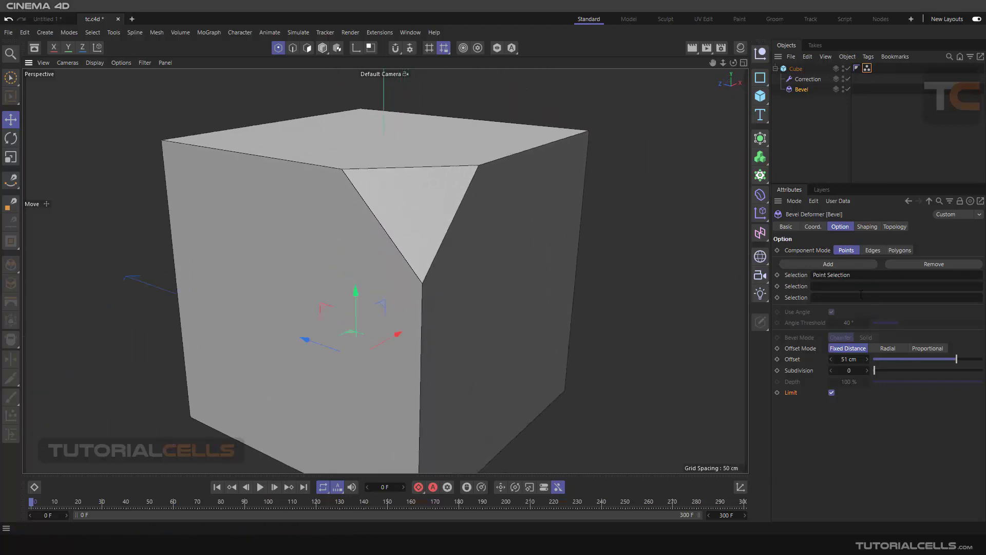
Step: Check the cube's other corners and switch the Bevel deformer's component mode to Edges
left_click_drag(629, 210, 497, 204, "alt")
middle_click_drag(519, 195, 402, 170, "alt")
scroll(402, 171, "down", 4)
middle_click_drag(584, 196, 519, 168, "alt")
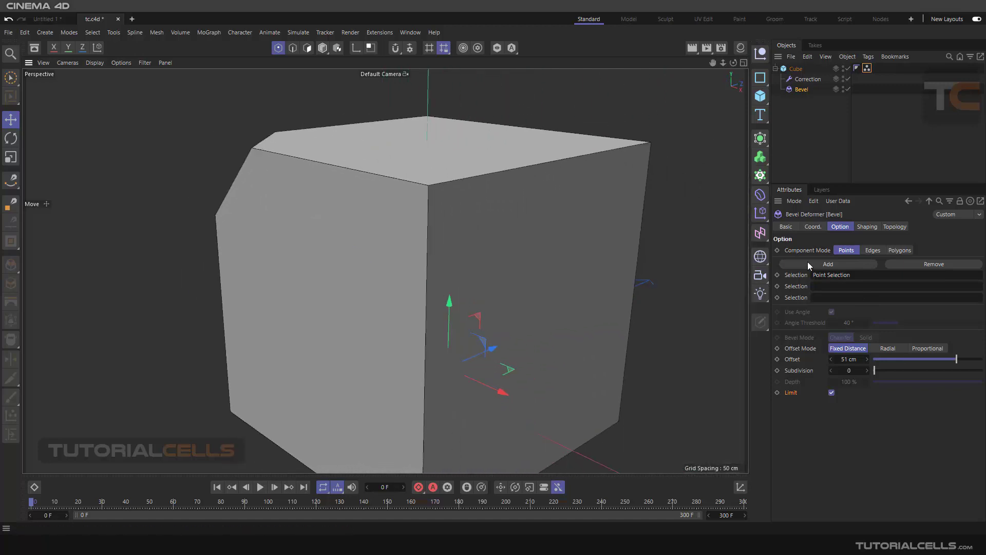
left_click(871, 252)
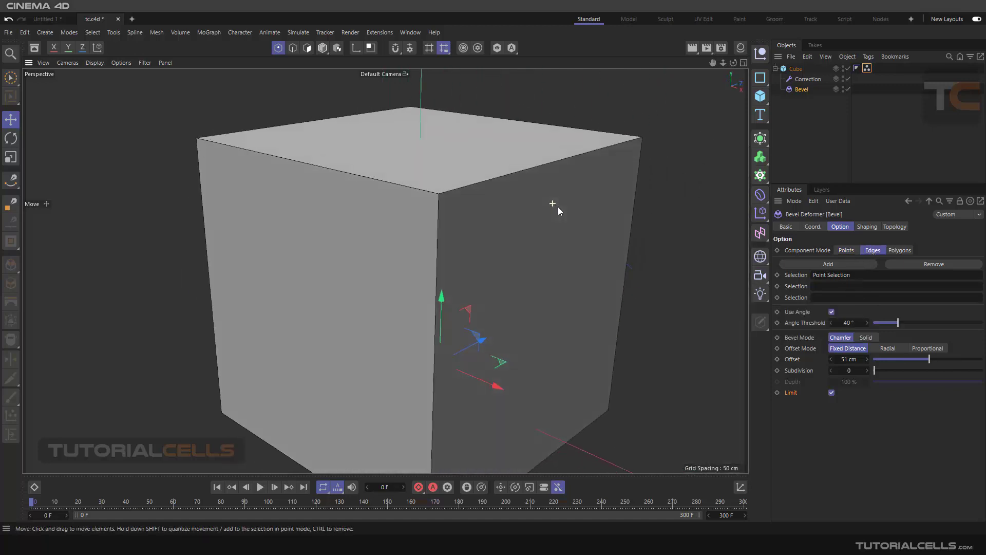
mouse_move(563, 208)
left_mouse_down("alt")
mouse_move(658, 205)
mouse_move(623, 216)
mouse_move(554, 211)
mouse_move(570, 208)
left_mouse_up("alt")
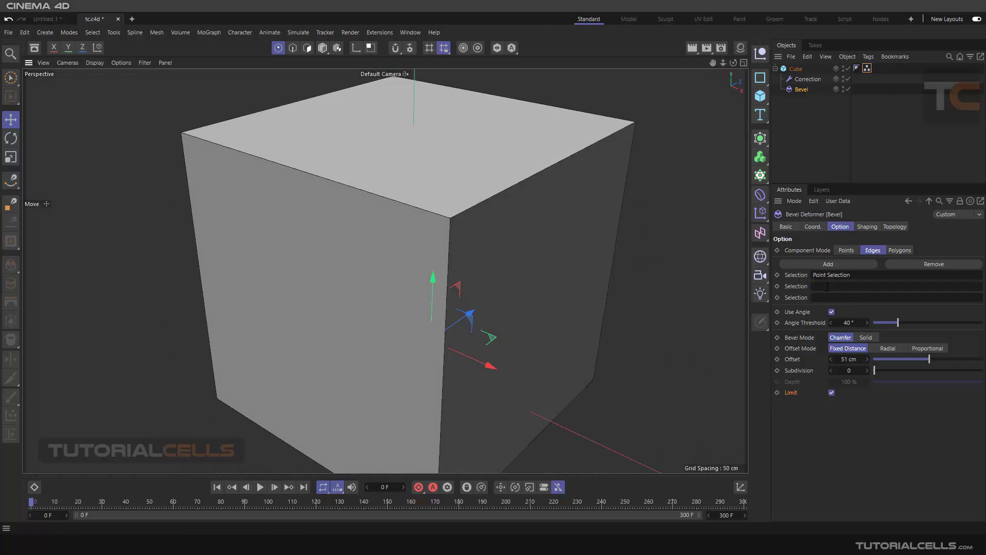
Step: Try clearing Point Selection from the Bevel deformer's first selection slot, and undo the removal
left_click(856, 275)
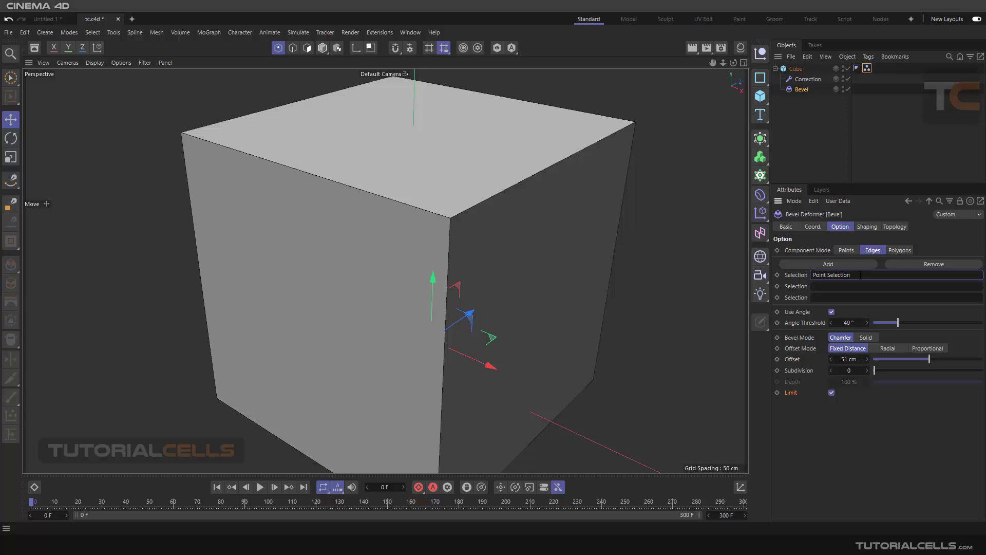
left_click_drag(860, 274, 792, 279)
key("BackSpace")
left_click(848, 428)
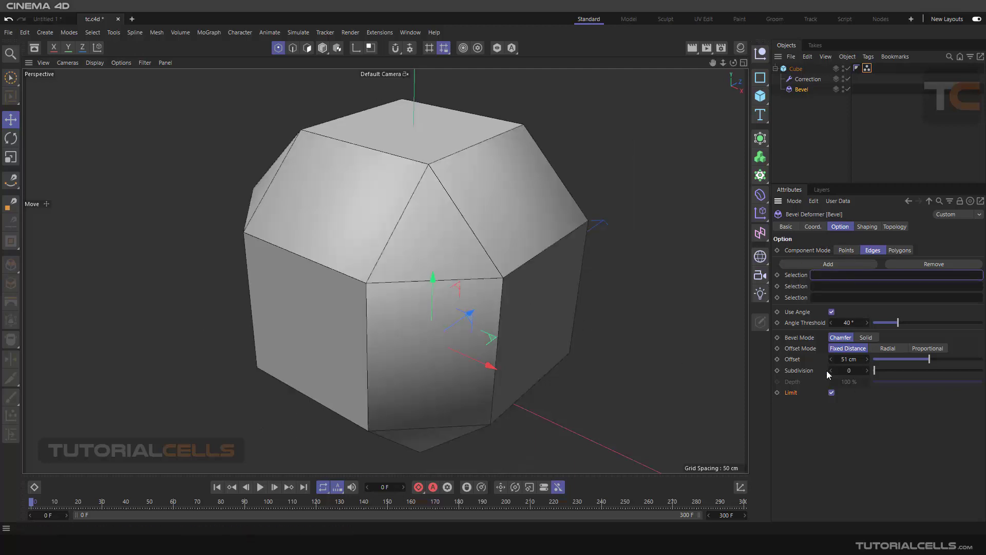
scroll(537, 248, "down", 3)
middle_click_drag(533, 247, 513, 234, "alt")
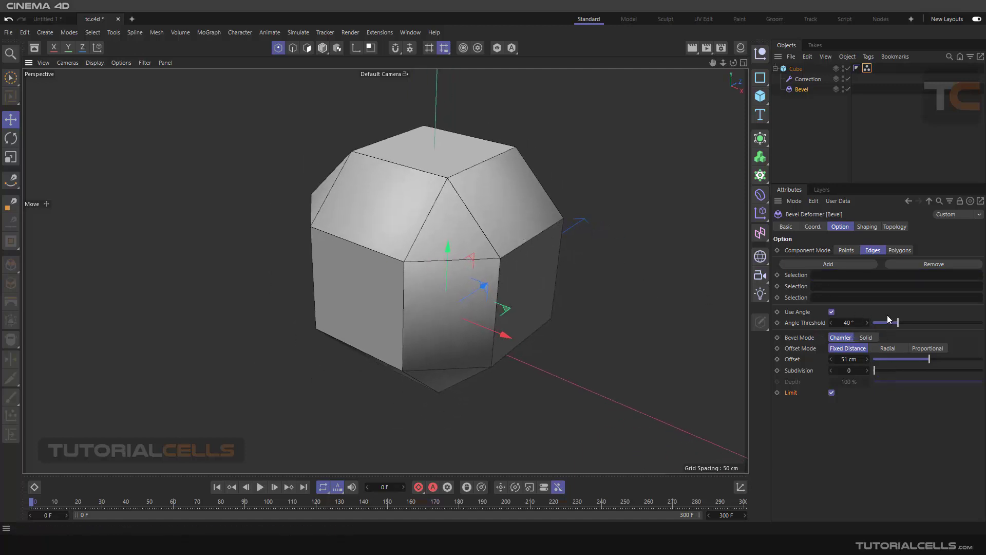
key("ctrl+z")
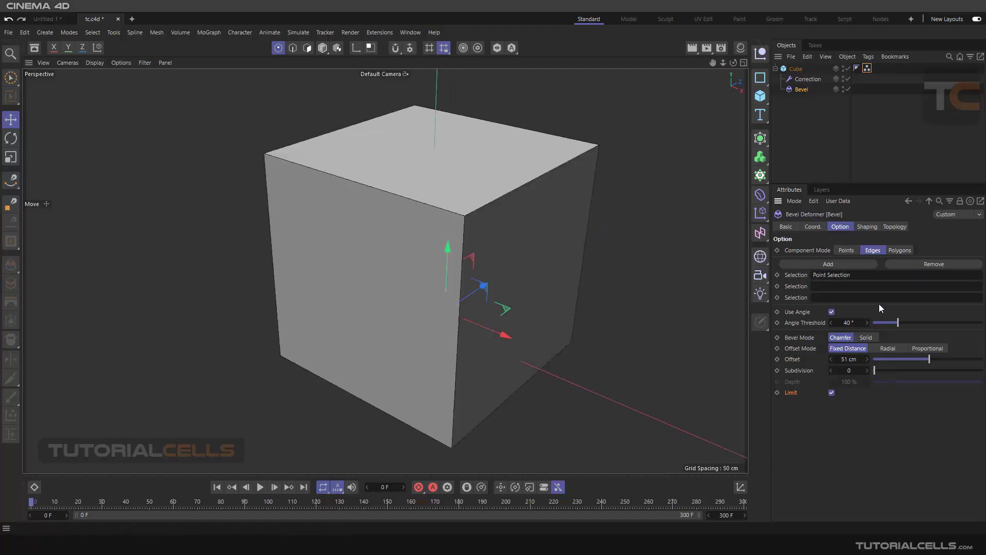
Step: Select the three cube edges meeting at the nearest upper corner in Edges mode through the Correction deformer
left_click(808, 79)
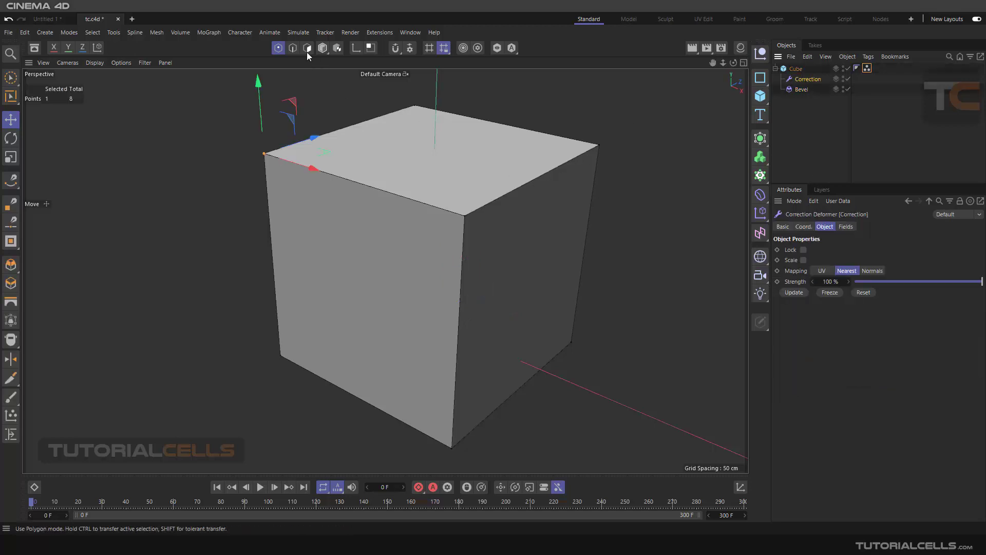
left_click(292, 48)
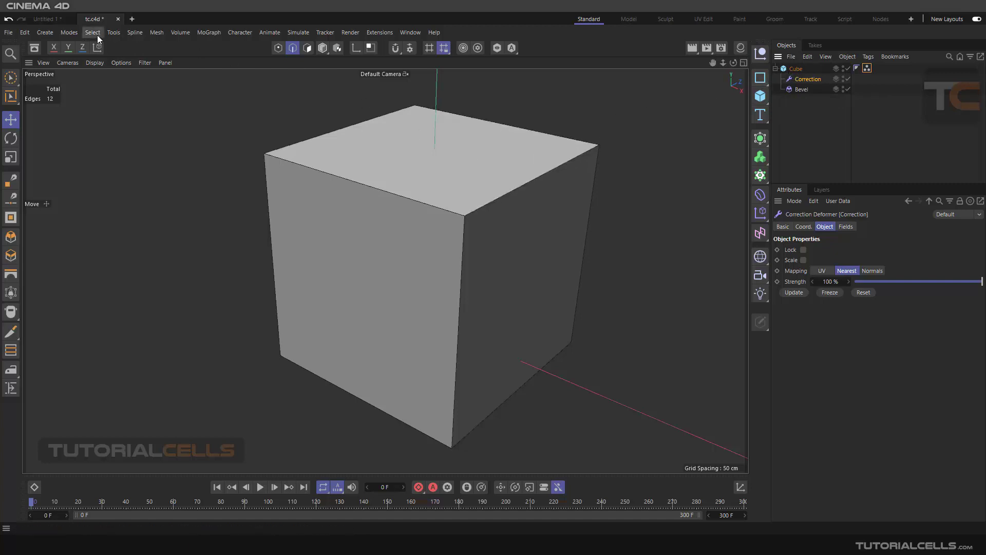
left_click(495, 199)
left_click(455, 211, "shift")
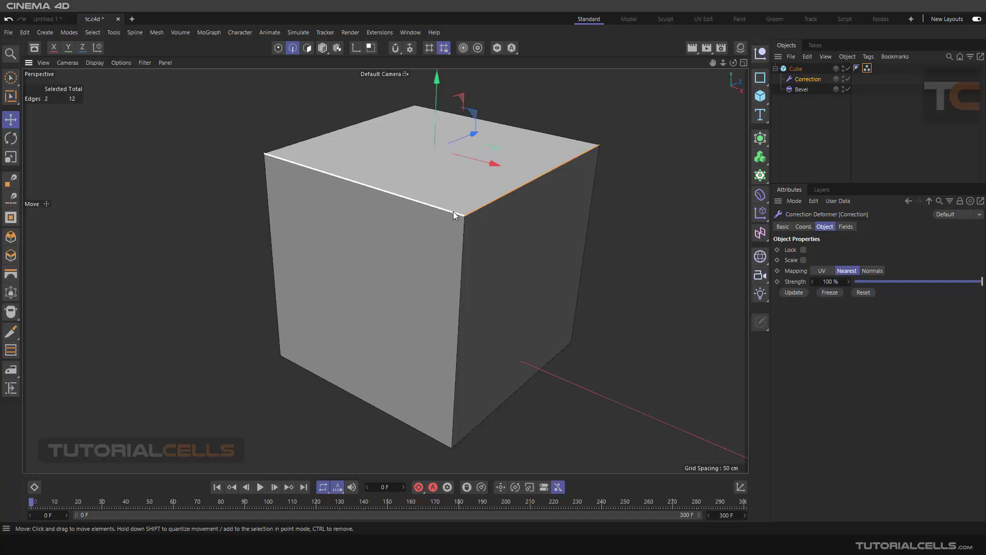
left_click(464, 227, "shift")
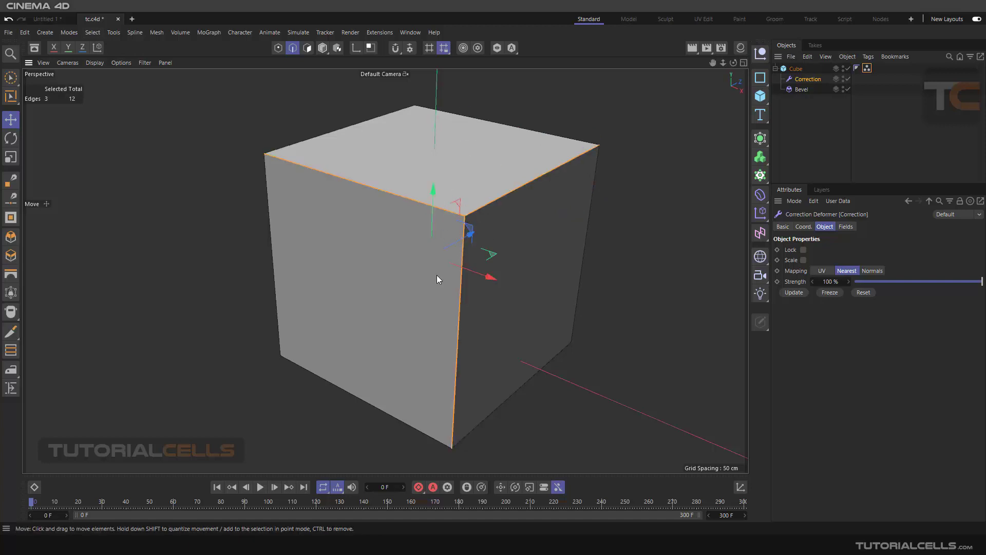
Step: Store the three edges as a selection tag and move the tag from the Correction deformer to the cube
left_click(92, 33)
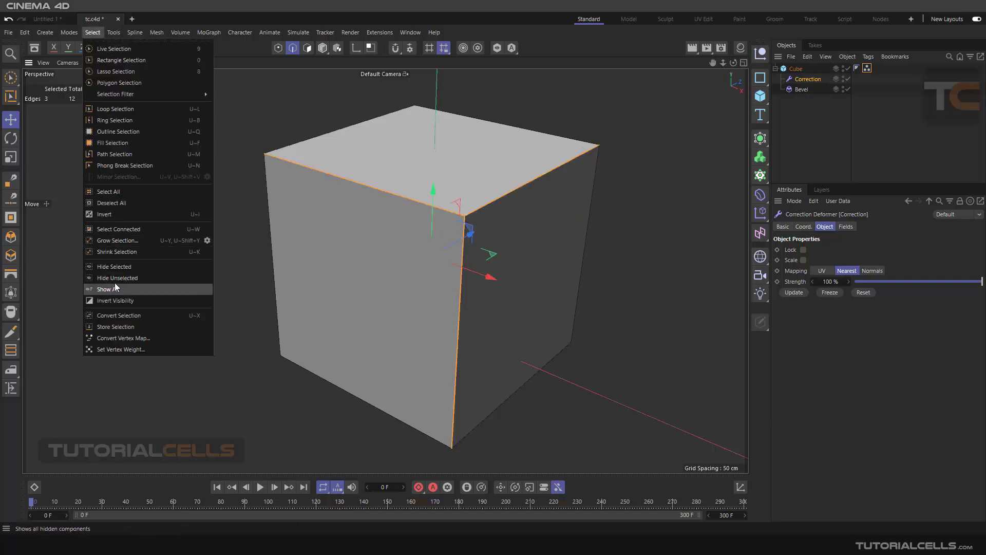
left_click(115, 327)
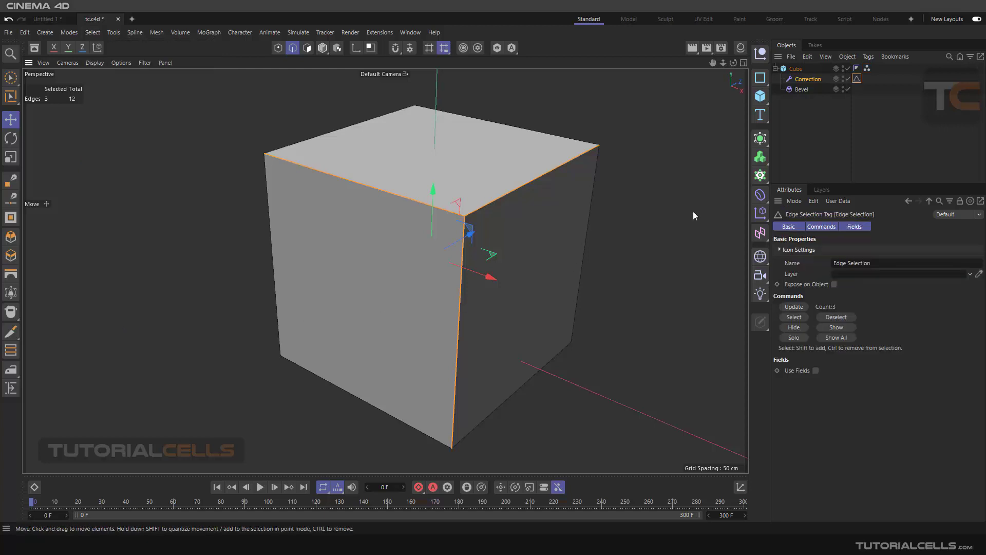
left_click(803, 90)
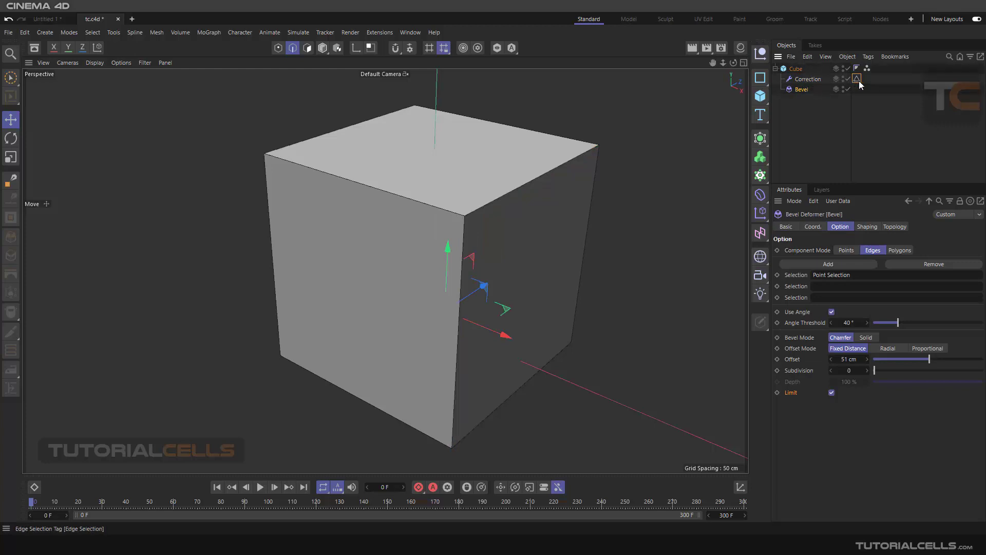
left_click_drag(859, 81, 878, 69)
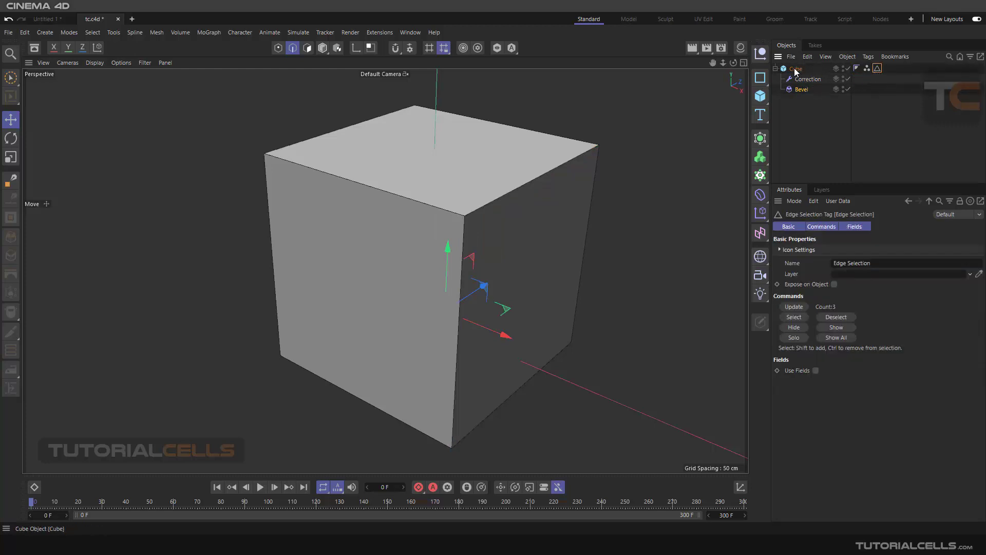
Step: Add the cube's Edge Selection tag to the Bevel deformer's second selection slot
left_click(802, 90)
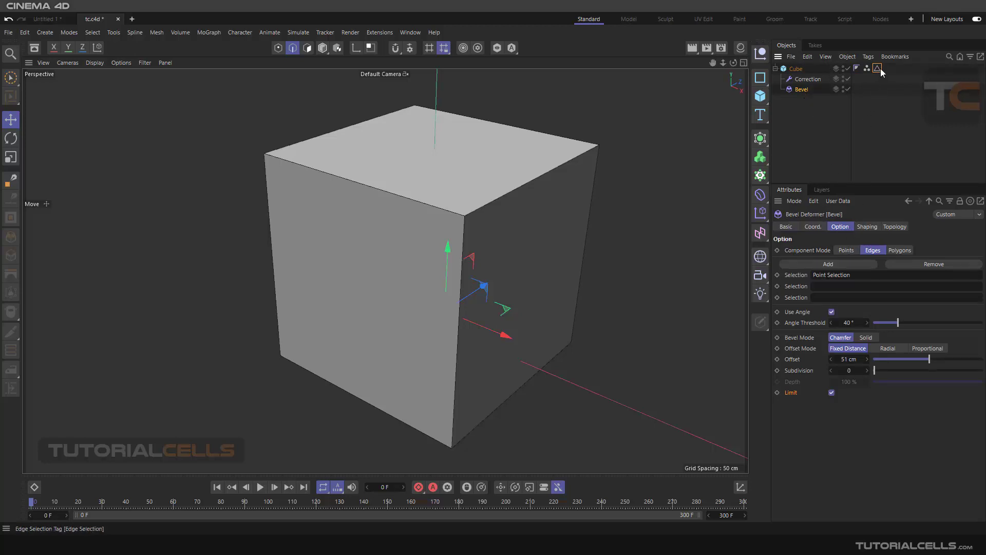
left_click_drag(877, 69, 831, 286)
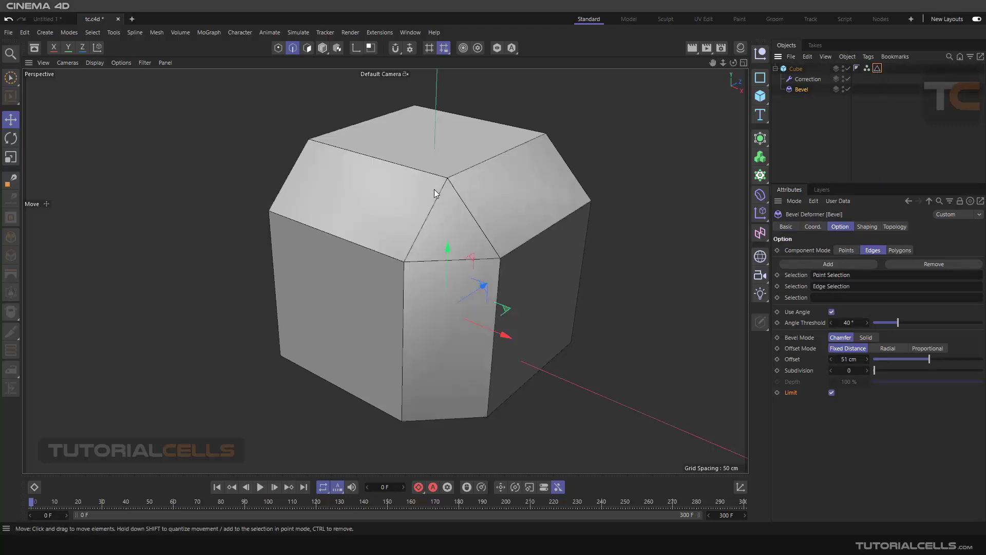
left_click_drag(434, 189, 454, 178, "alt")
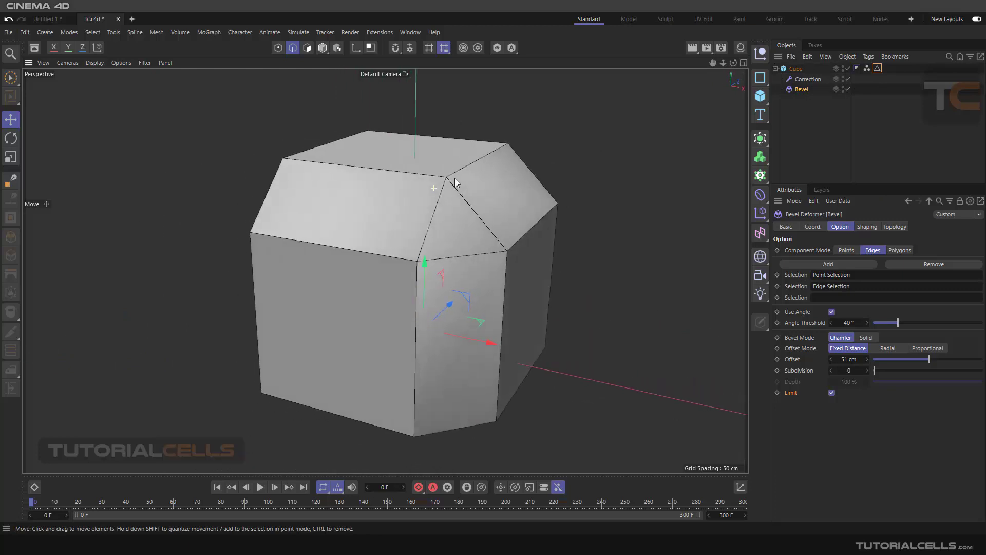
Step: Compare the stored selections by switching the Bevel deformer's component mode to Points and back to Edges
left_click(847, 250)
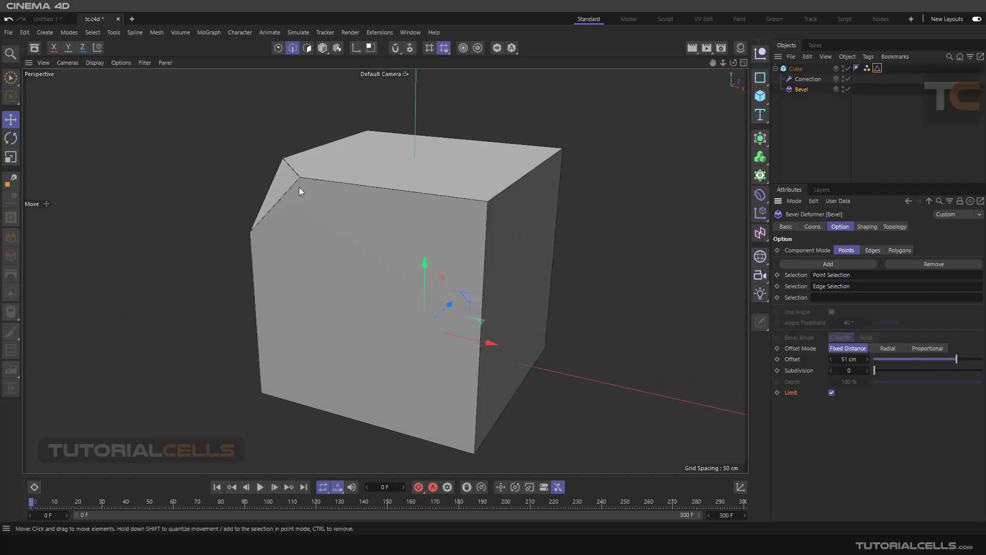
left_click(873, 250)
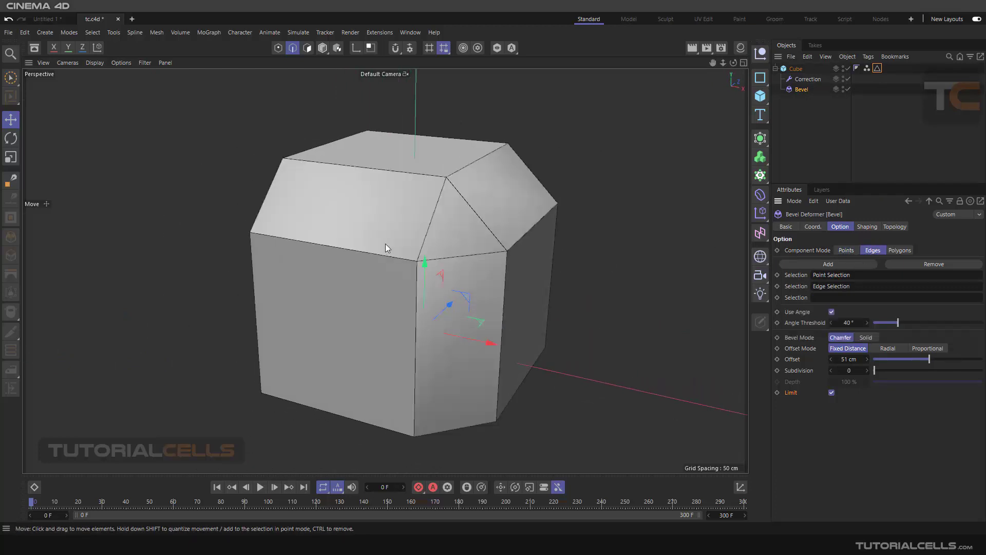
left_click_drag(386, 242, 493, 245, "alt")
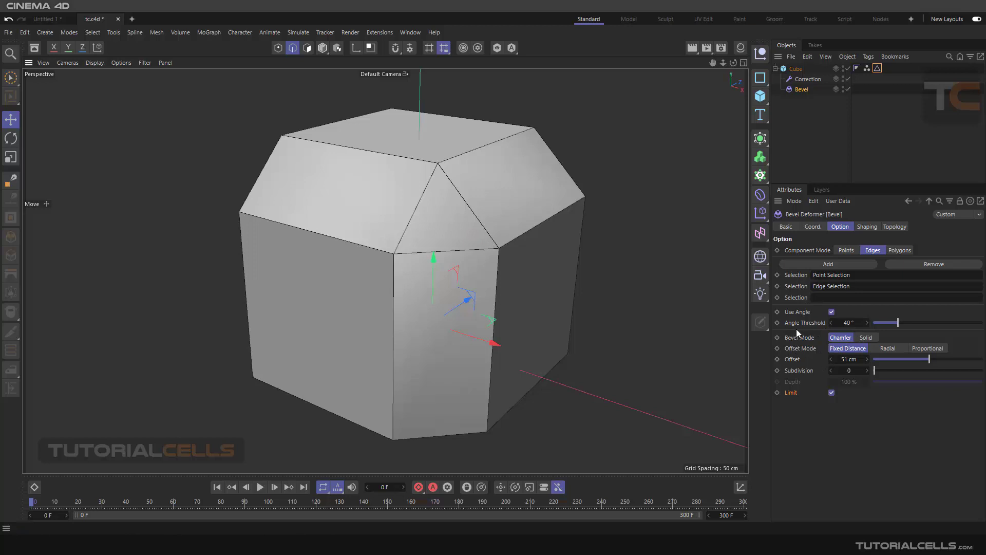
Step: Round the beveled edges by setting the Bevel deformer's offset to 42 cm and its subdivision to 12
mouse_move(929, 359)
left_mouse_down()
mouse_move(893, 359)
mouse_move(919, 362)
mouse_move(894, 371)
mouse_move(939, 370)
left_mouse_up()
scroll(433, 192, "up", 2)
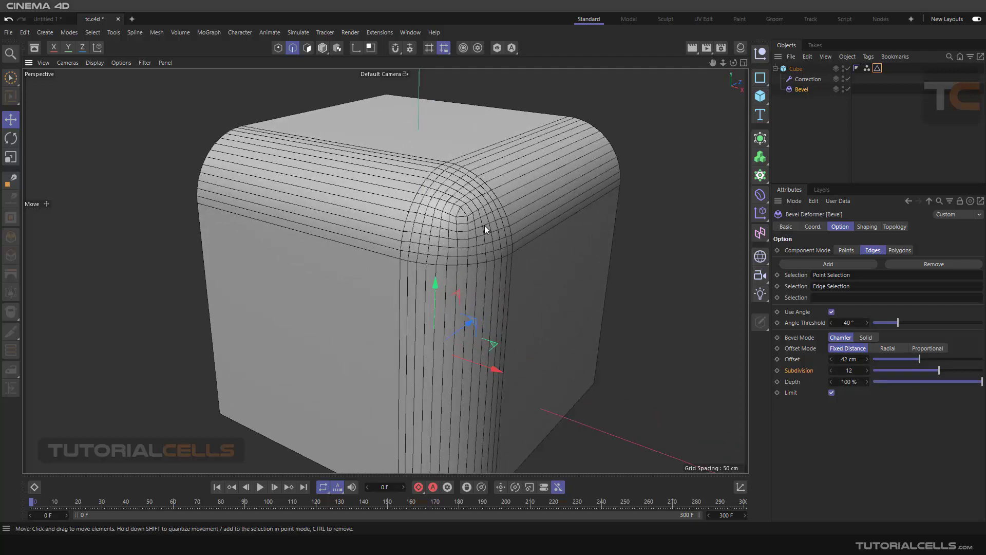
scroll(488, 225, "down", 4)
middle_click_drag(519, 202, 502, 185, "alt")
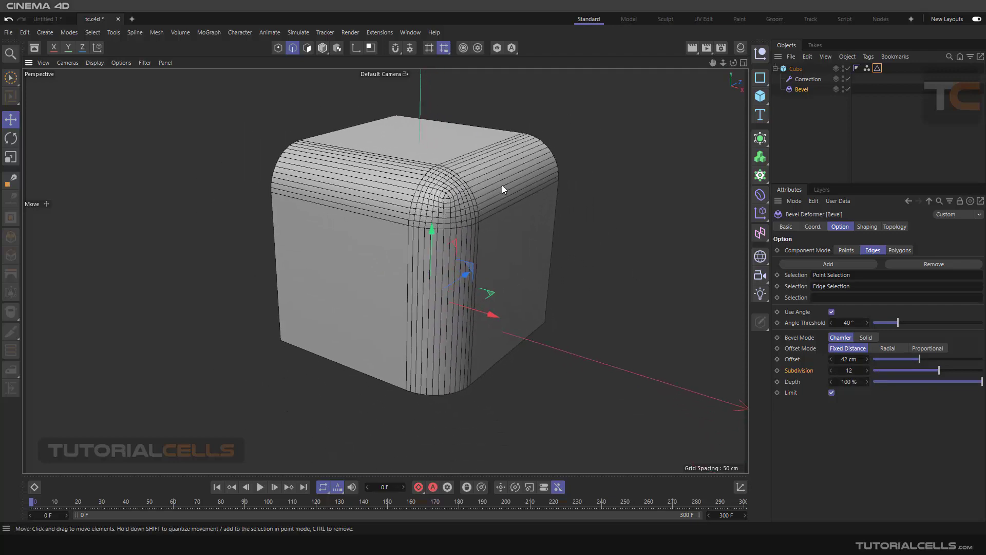
Step: Resize the parametric cube in Model mode to about 314 cm in X and 131 cm in Y
left_click(795, 69)
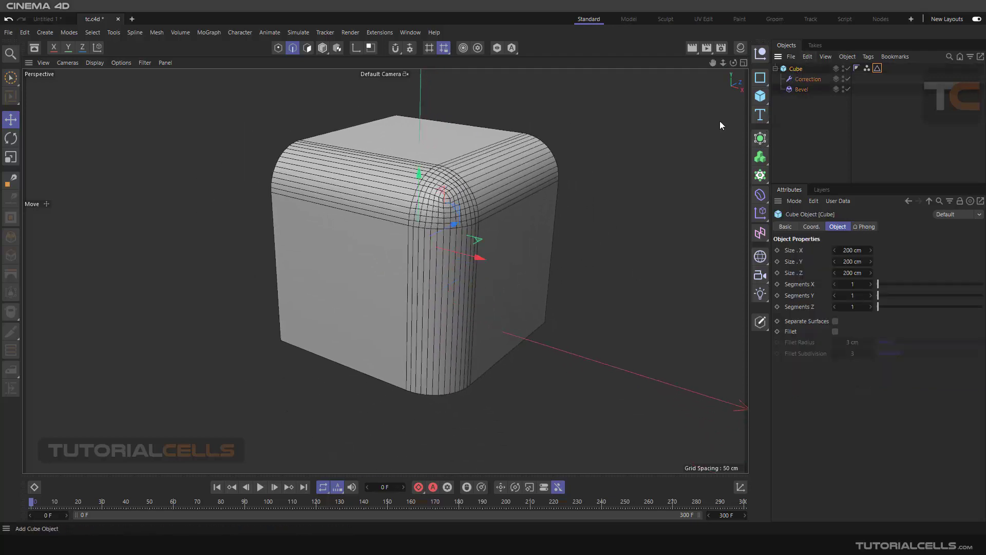
left_click(322, 48)
left_click_drag(510, 272, 577, 271)
left_click_drag(429, 128, 436, 164)
middle_click_drag(657, 183, 627, 172, "alt")
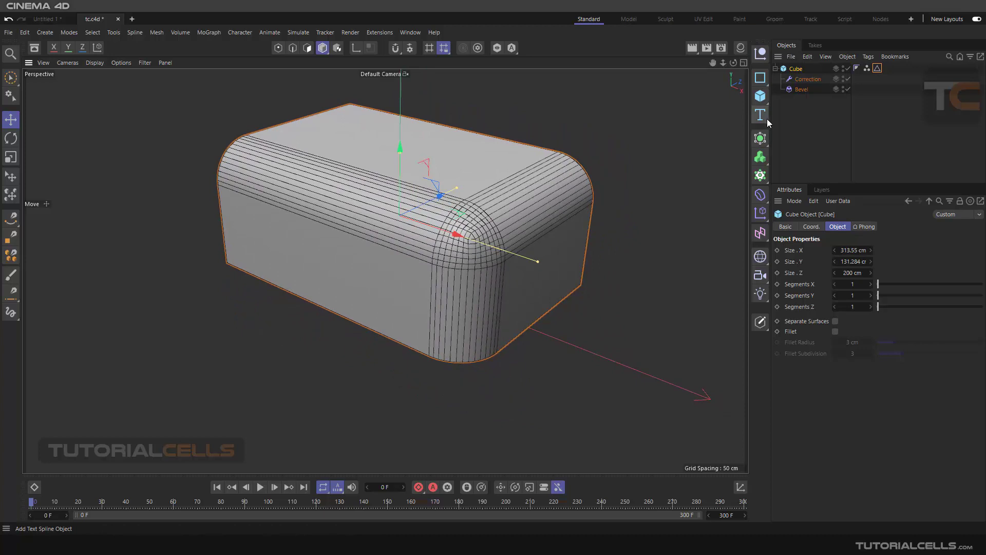
Step: Switch the Bevel deformer's bevel mode to Solid and set the offset to 29 cm
left_click(800, 90)
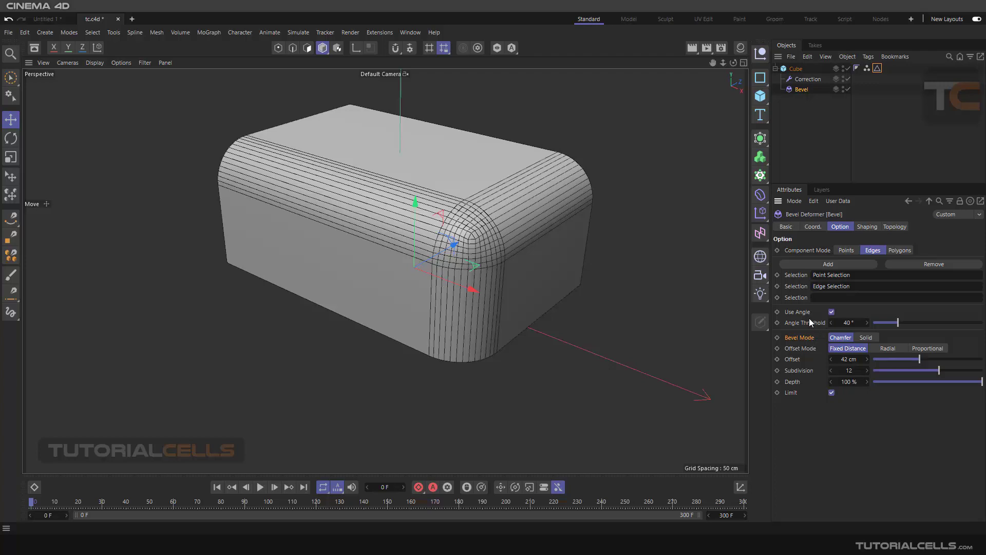
scroll(566, 244, "up", 4)
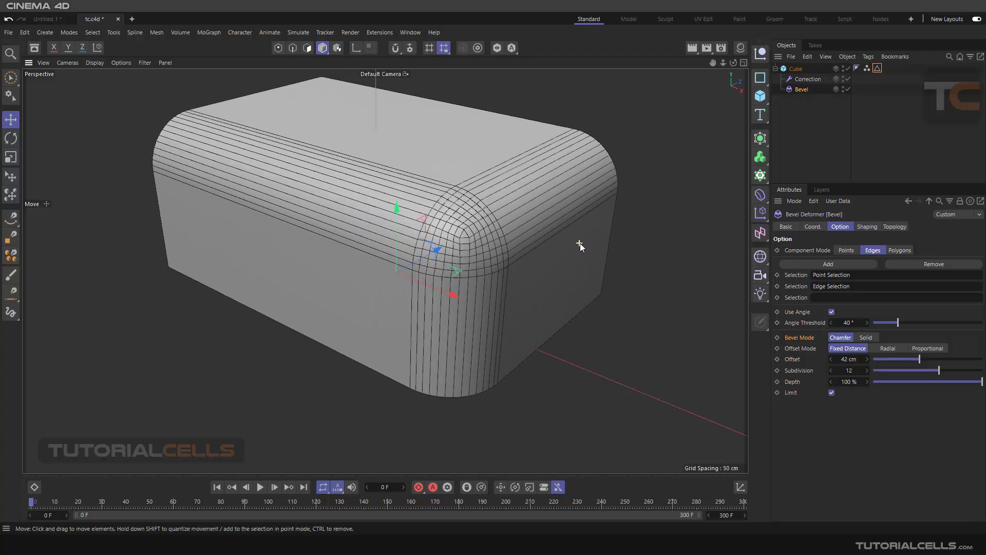
scroll(580, 242, "down", 1)
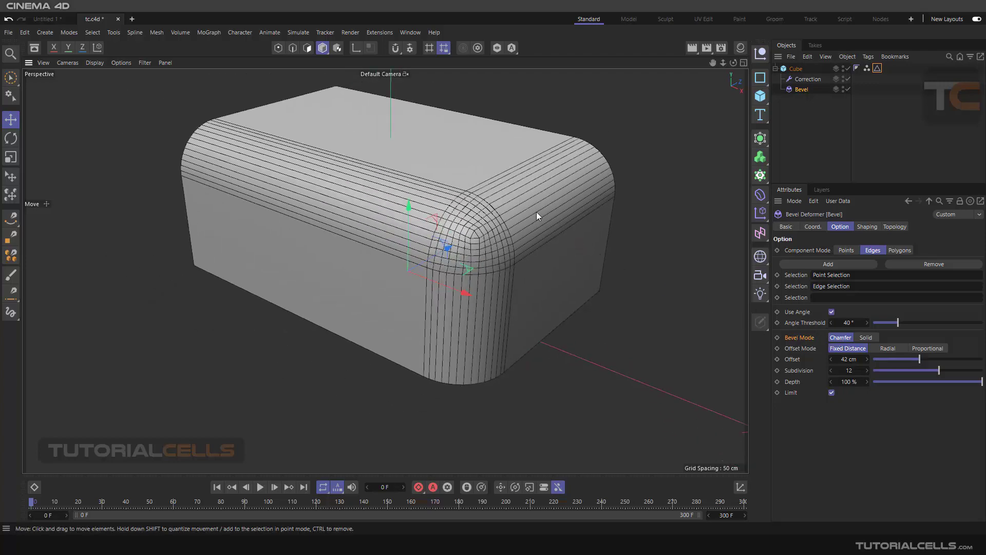
left_click(865, 338)
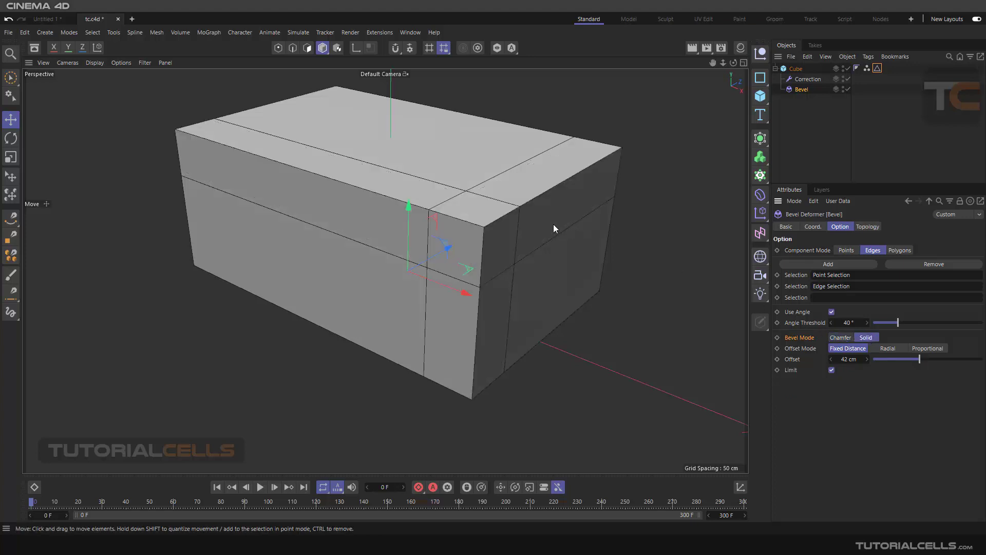
middle_click_drag(553, 224, 524, 222)
left_click_drag(914, 364, 911, 358)
left_click_drag(927, 355, 905, 341)
Step: Place the cube under a new Subdivision Surface generator and check the smoothed shape
left_click(789, 71)
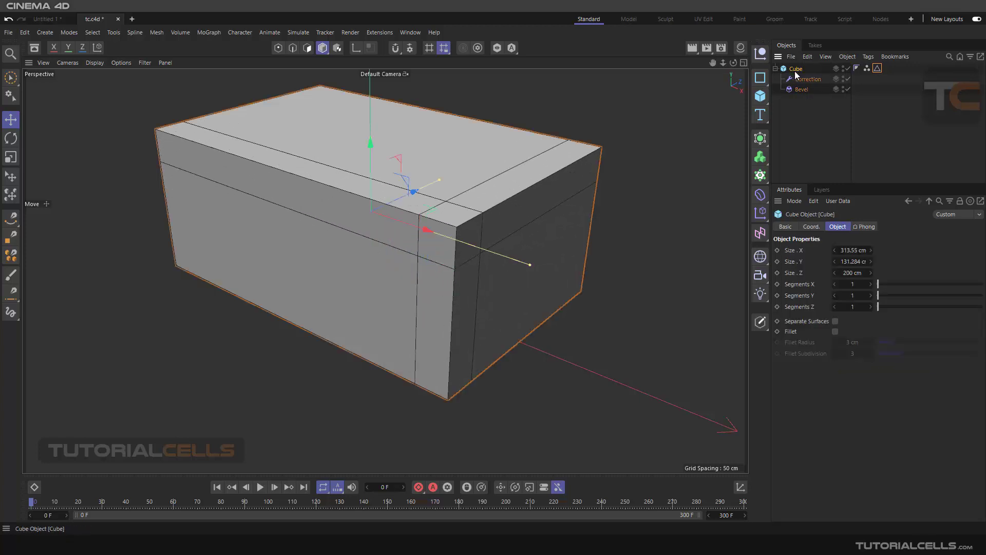
left_click(760, 138, "alt")
left_click_drag(494, 224, 524, 191, "alt")
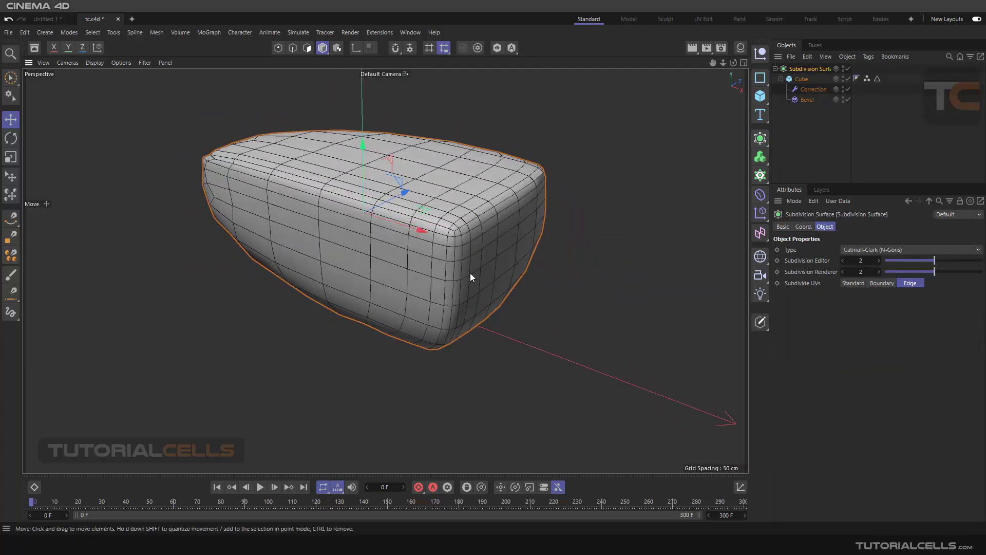
Step: Compare solid bevel offsets of 17 cm and 63 cm, disabling and re-enabling the Subdivision Surface to see the supporting edges
left_click(804, 100)
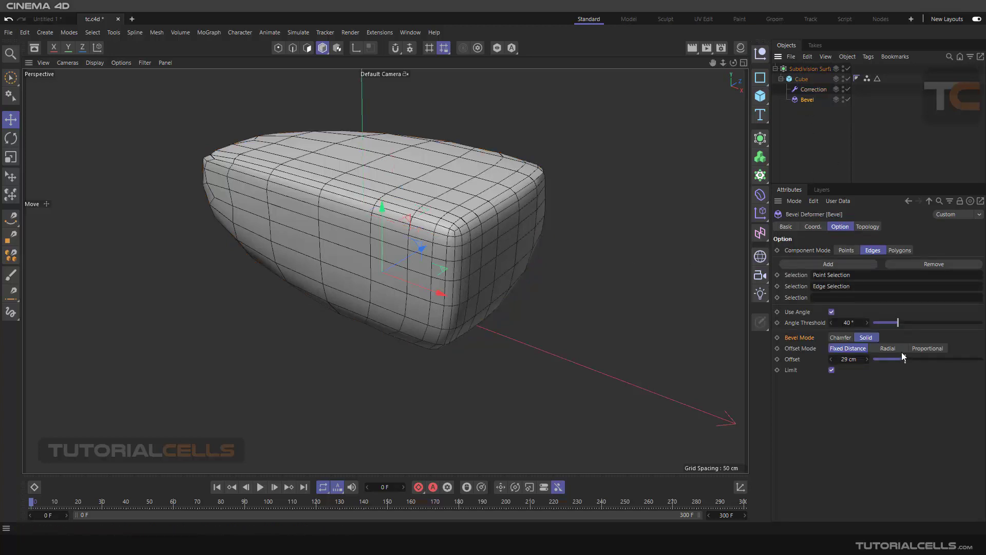
mouse_move(902, 354)
left_mouse_down()
mouse_move(954, 356)
mouse_move(891, 340)
left_mouse_up()
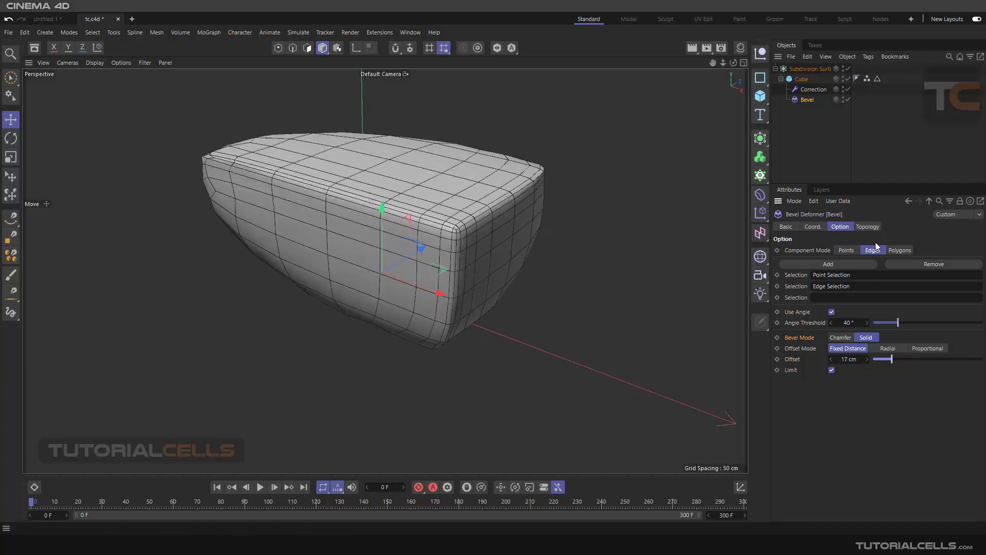
left_click(848, 68)
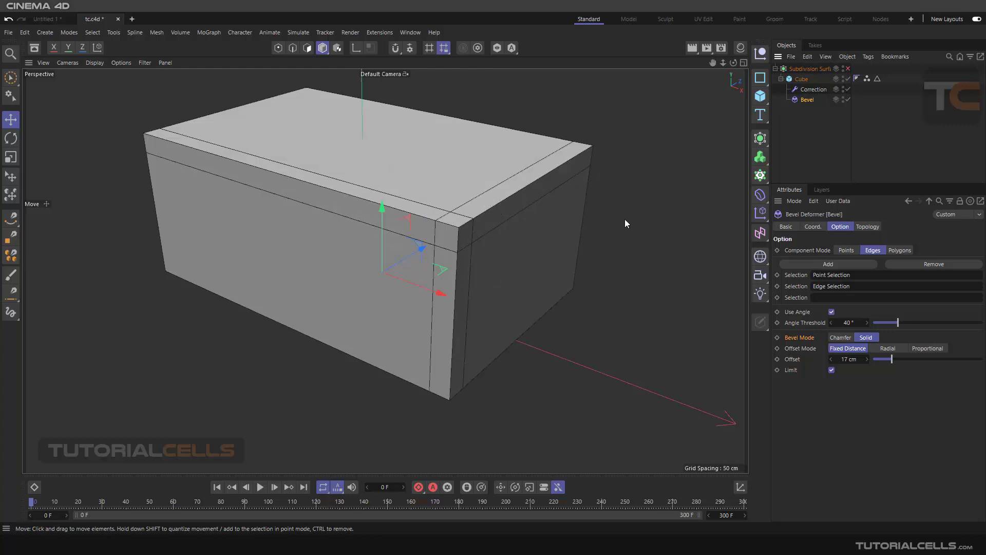
left_click_drag(892, 359, 942, 359)
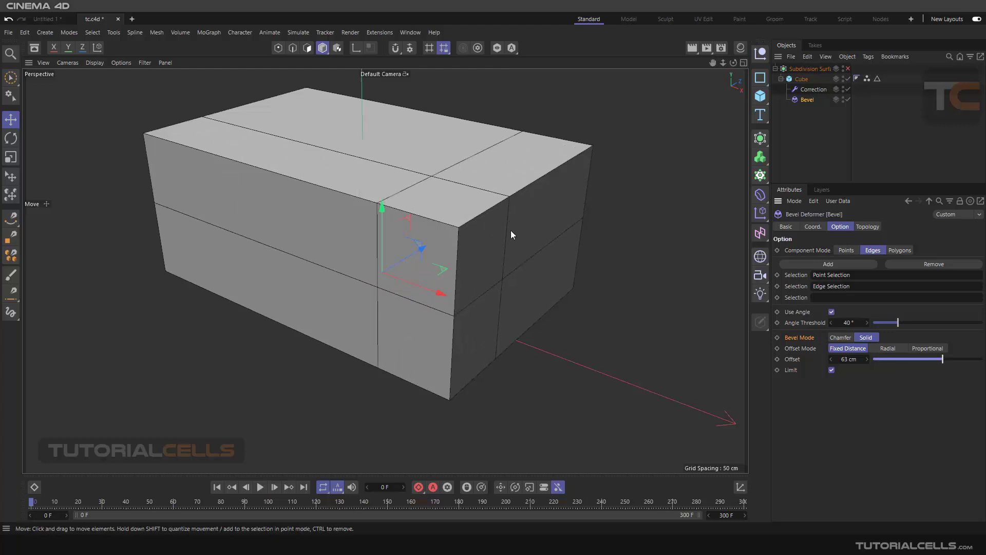
left_click(848, 69)
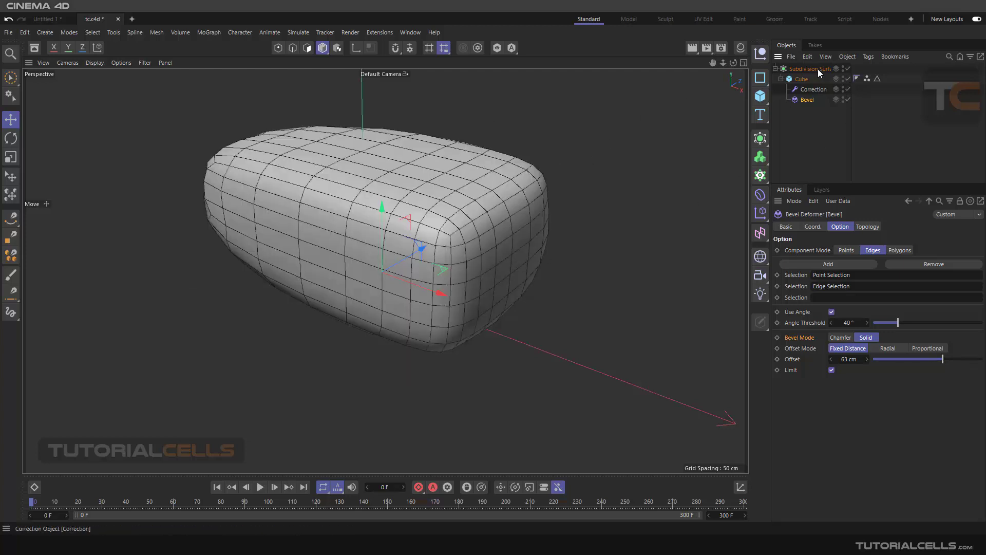
Step: Disable the Subdivision Surface, move the cube out of its hierarchy and delete the generator
left_click(803, 69)
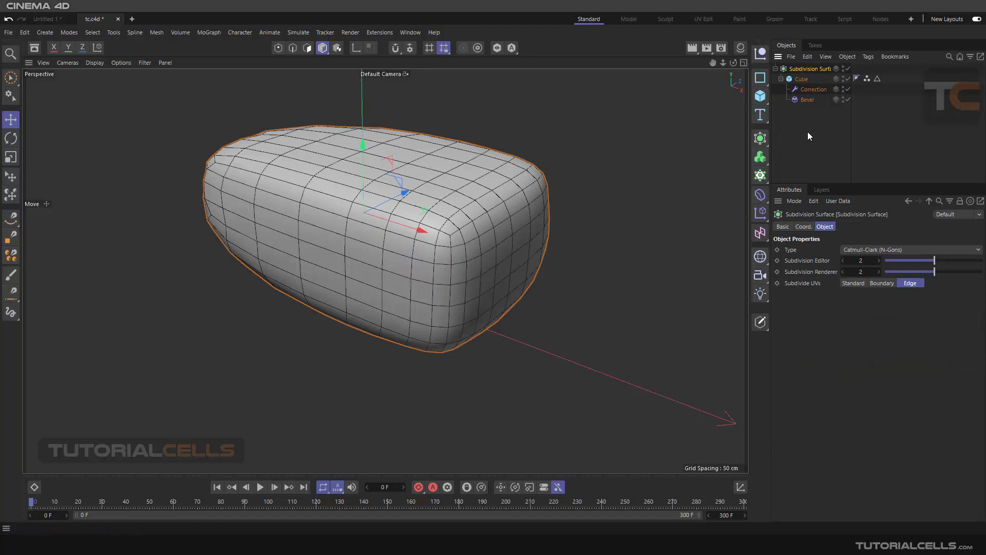
left_click(848, 68)
mouse_move(797, 78)
left_mouse_down()
mouse_move(801, 100)
mouse_move(803, 90)
left_mouse_up()
left_click(806, 68)
key("Delete")
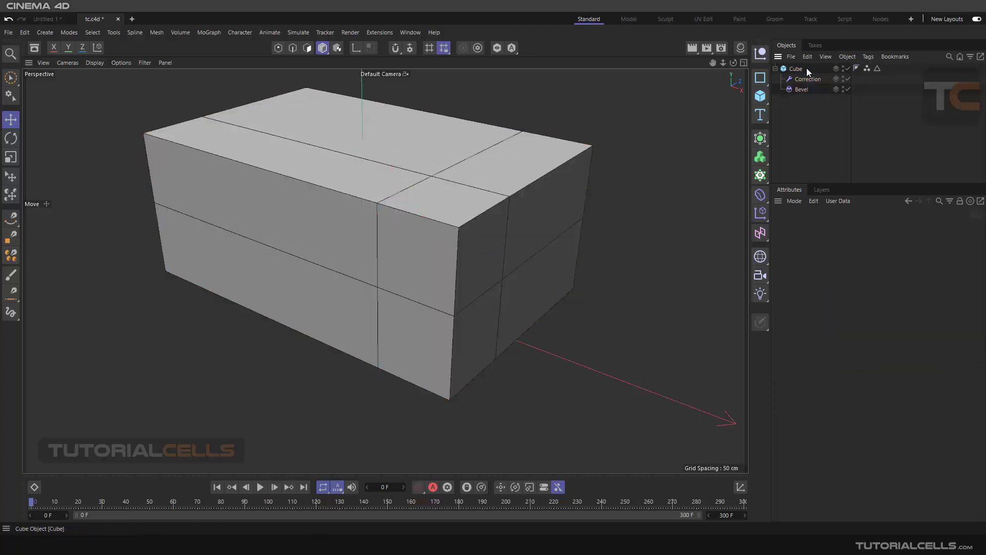
Step: Try a Bevel offset of 44 cm and compare Chamfer with Solid bevel mode, ending on Solid
left_click(798, 90)
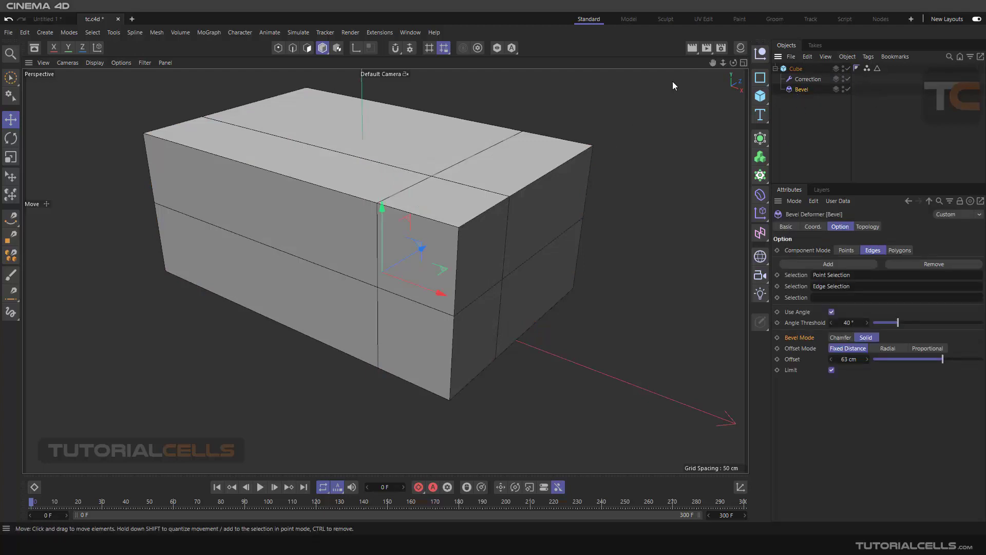
middle_click_drag(585, 247, 570, 239, "alt")
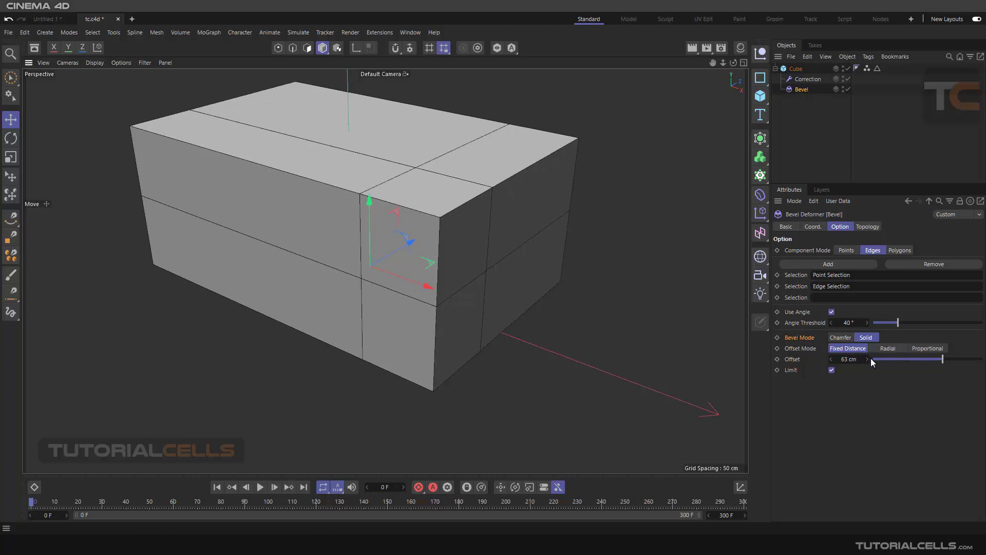
left_click(922, 359)
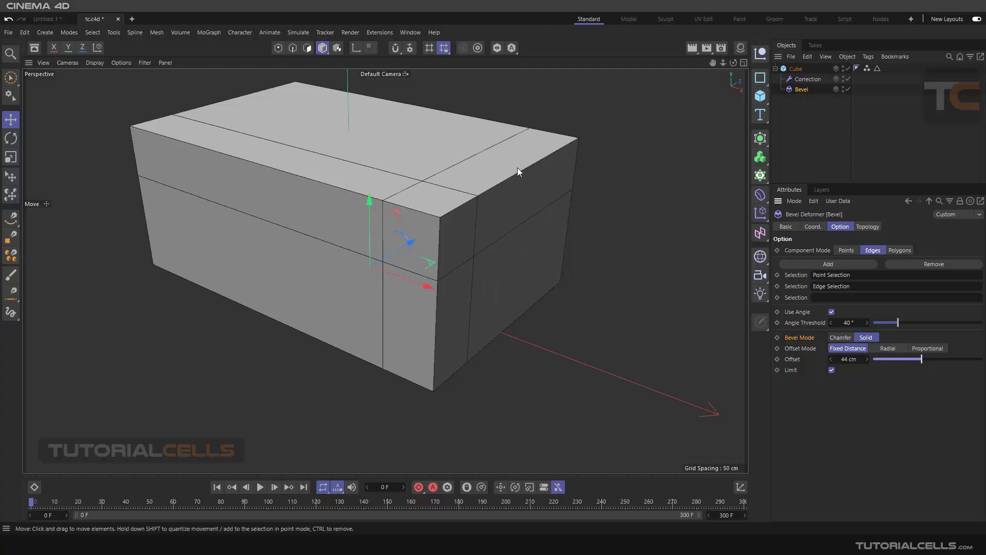
left_click(849, 336)
left_click(866, 338)
Step: Set the Bevel deformer's fixed-distance offset to 20 cm
left_click_drag(849, 359, 848, 360)
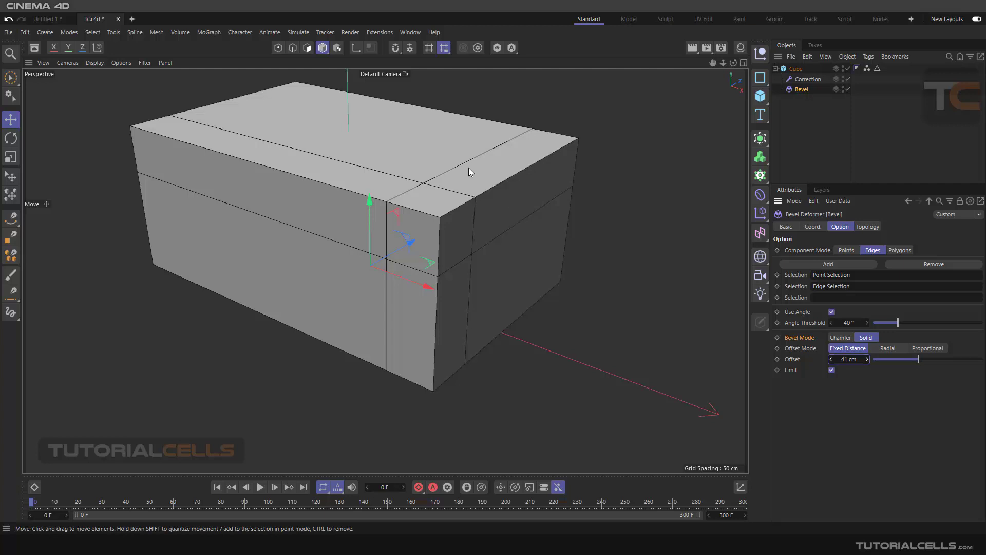
double_click(850, 359)
type("20")
key("Return")
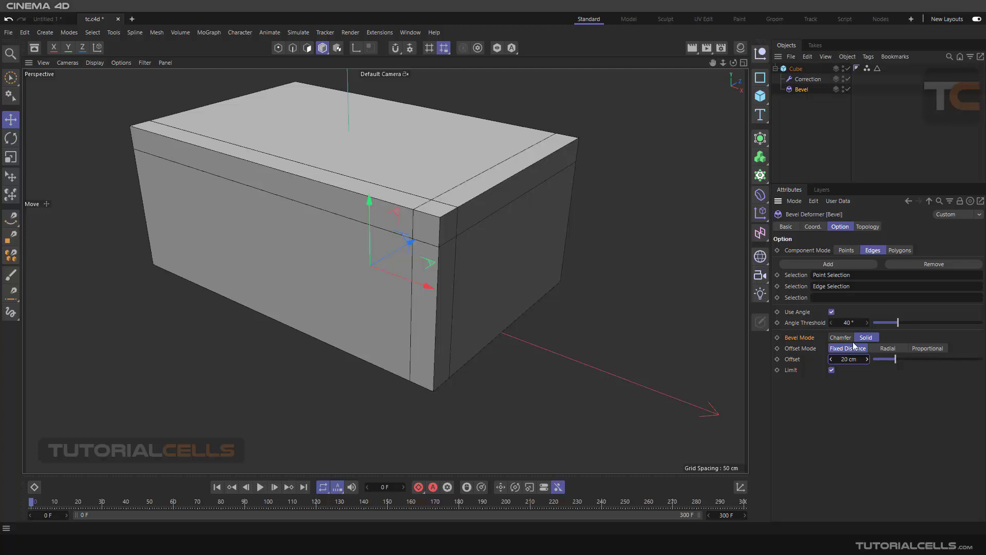
Step: Reduce the parametric cube's height to about 82 cm
left_click_drag(524, 231, 515, 230, "alt")
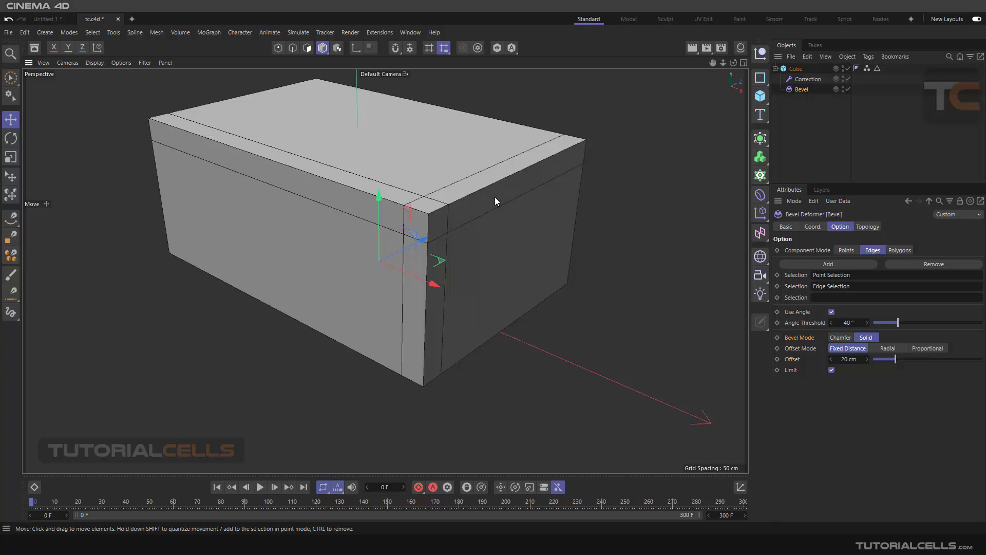
left_click_drag(498, 332, 500, 285, "alt")
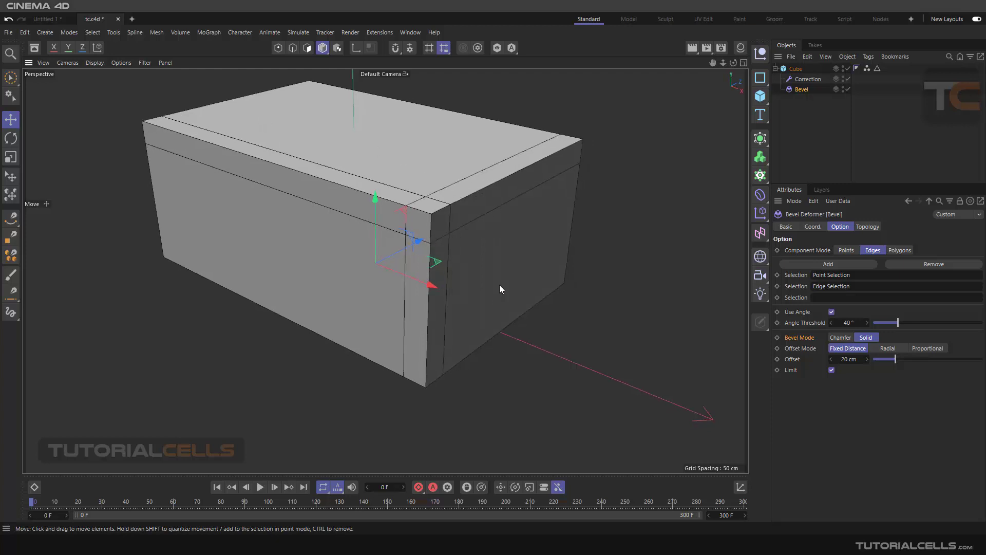
left_click(795, 69)
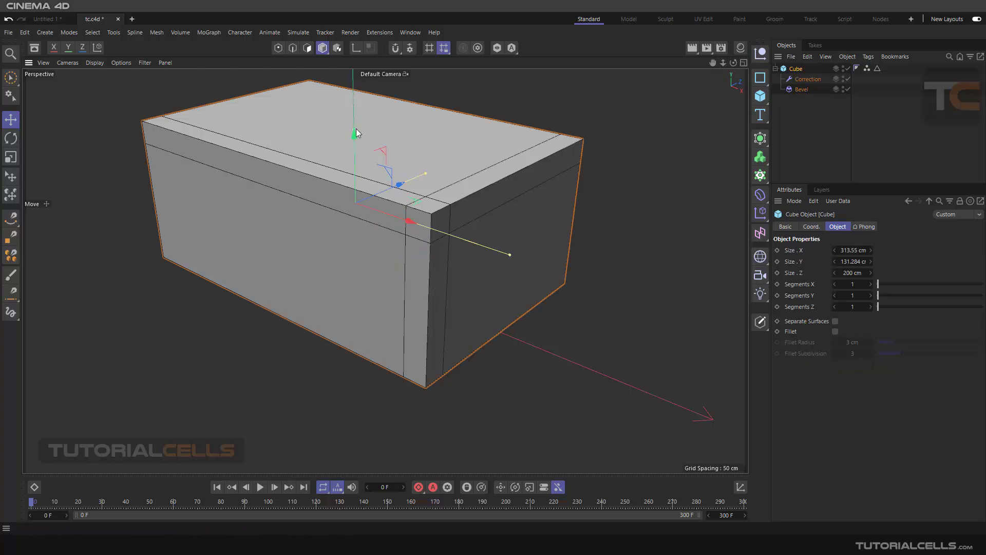
left_click_drag(356, 129, 354, 159)
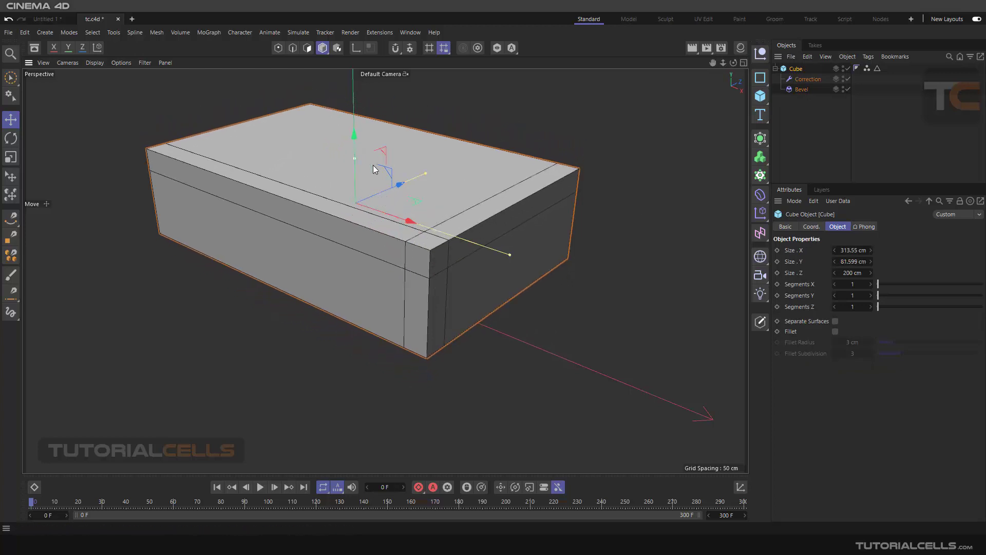
Step: Change the Bevel deformer's offset mode to Proportional and set the offset to 24%
left_click(801, 89)
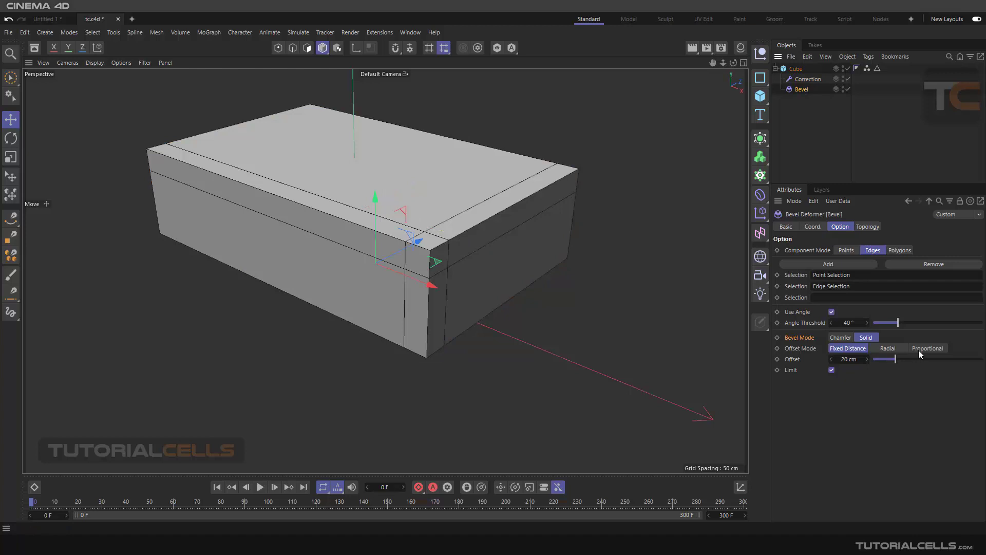
left_click(918, 349)
scroll(529, 226, "up", 1)
scroll(491, 223, "up", 3)
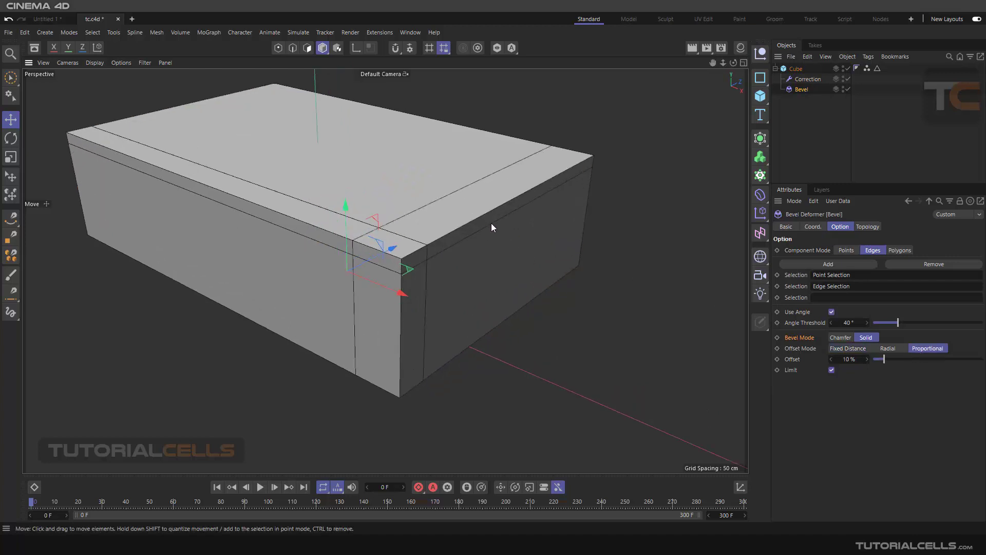
left_click_drag(883, 358, 899, 358)
scroll(459, 180, "down", 4)
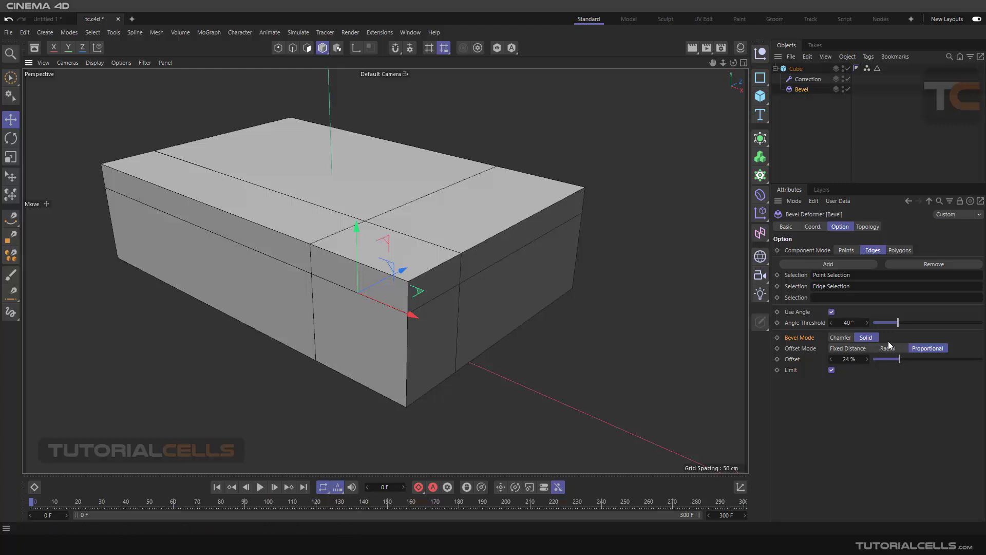
Step: Compare Chamfer and Solid bevel modes at a 25% proportional offset, and switch the deformer to Fixed Distance offset with Chamfer mode
left_click(846, 339)
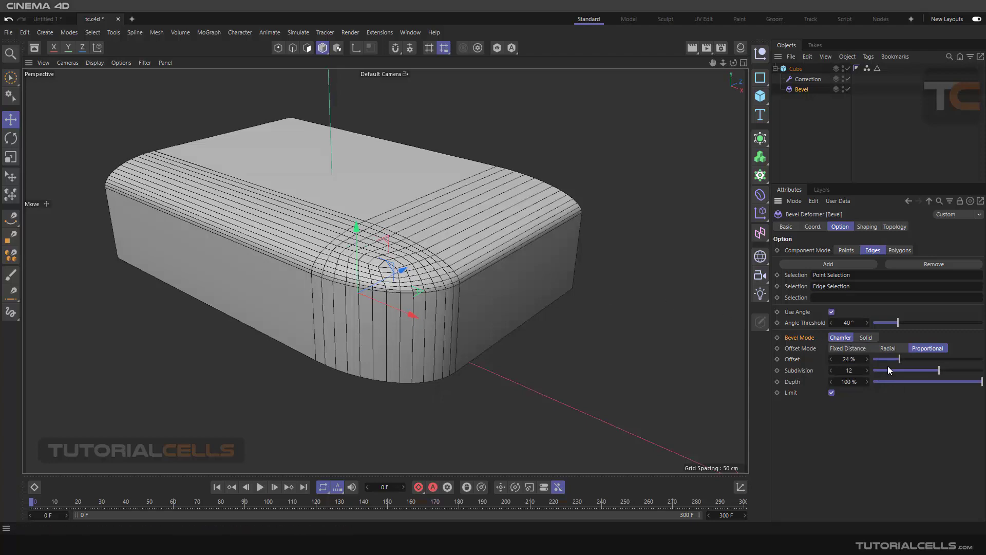
mouse_move(902, 360)
left_mouse_down()
mouse_move(921, 362)
mouse_move(899, 359)
left_mouse_up()
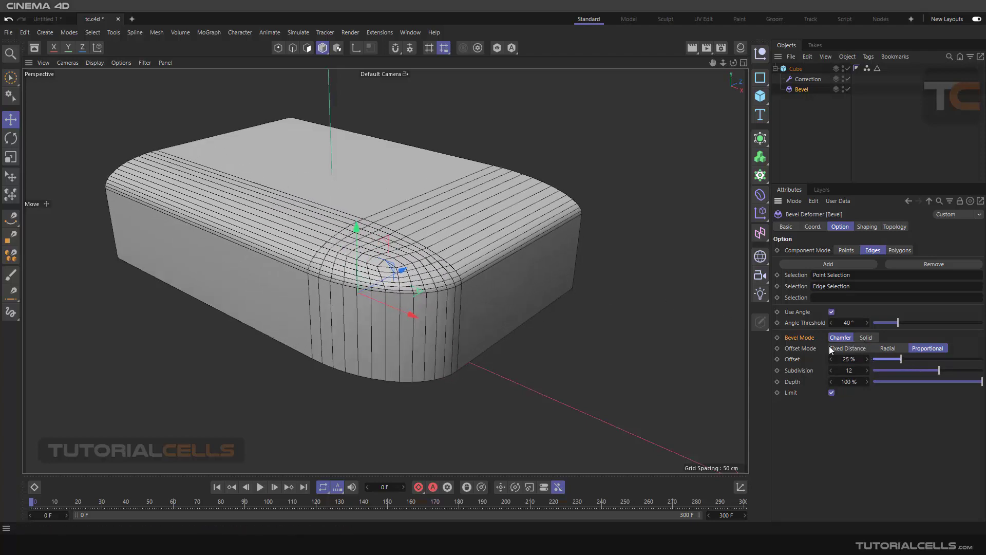
left_click(865, 339)
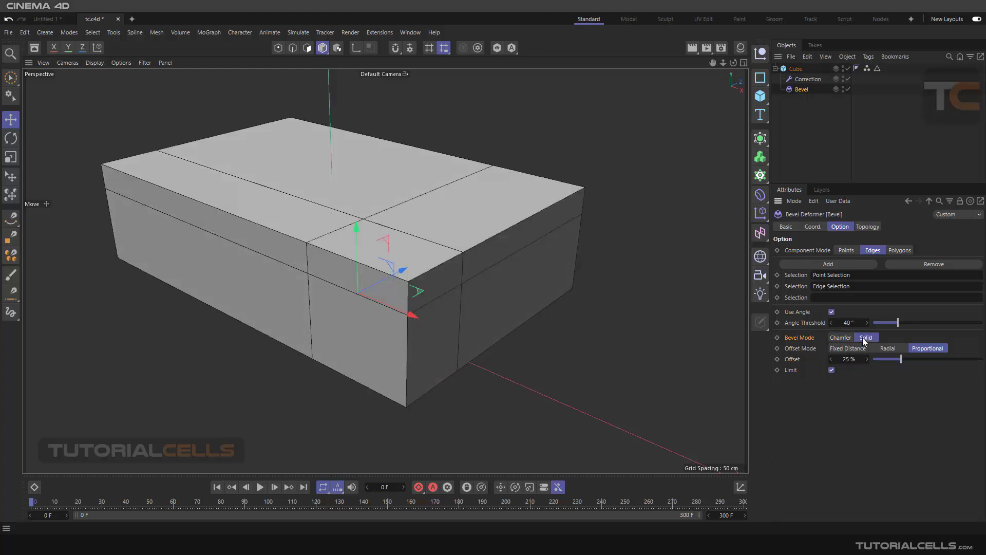
left_click(856, 349)
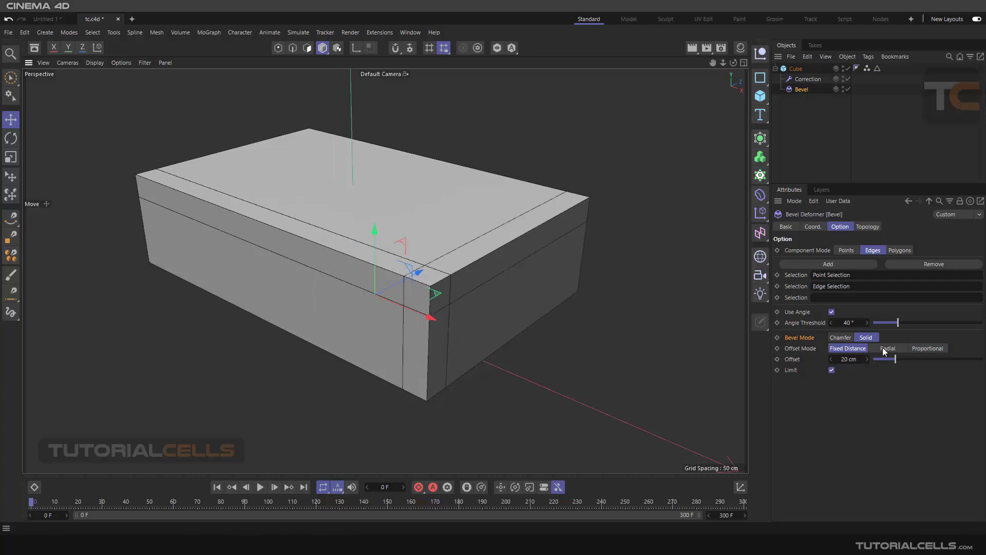
left_click(841, 338)
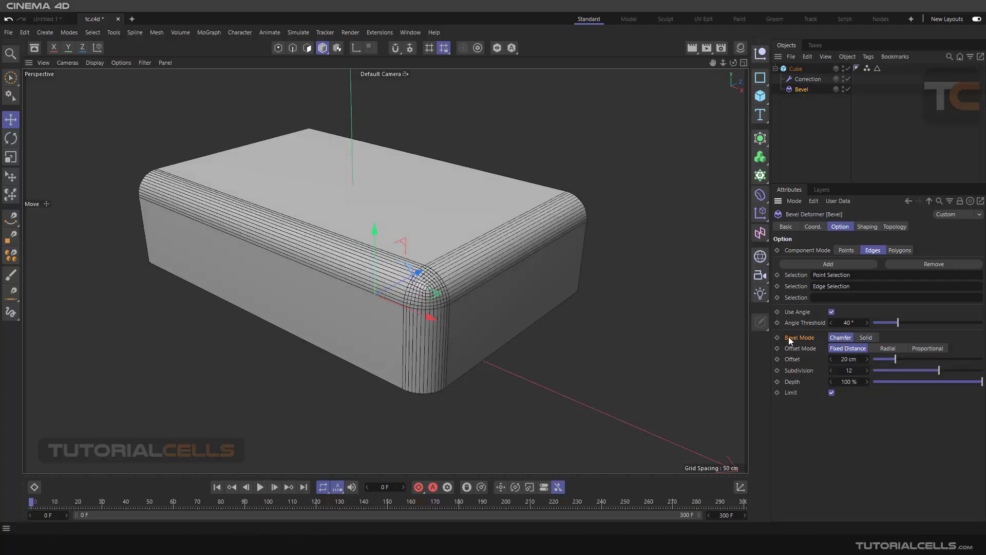
Step: Try the Radial offset mode and examine the cube's bevelled corner close up in the Front view
scroll(445, 282, "up", 2)
scroll(421, 295, "up", 3)
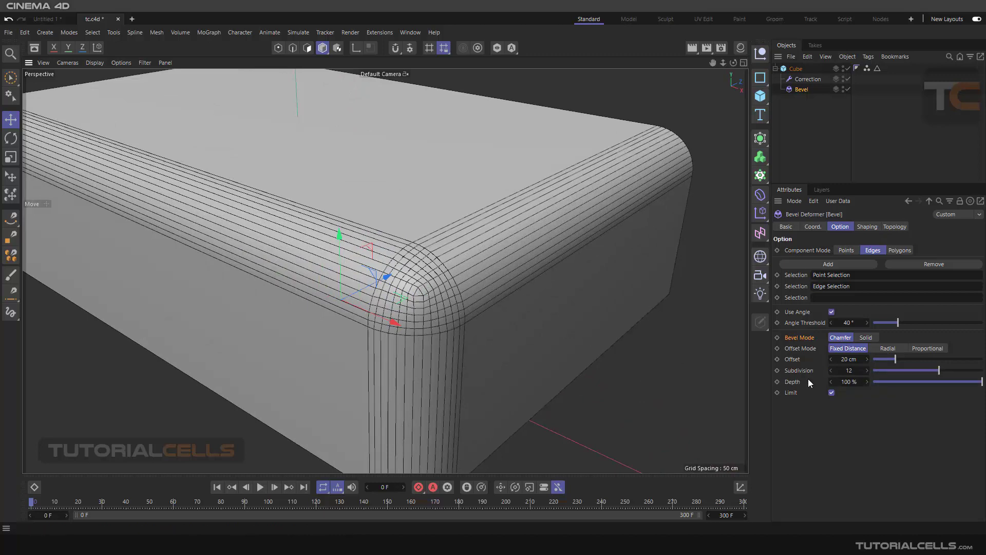
left_click(886, 348)
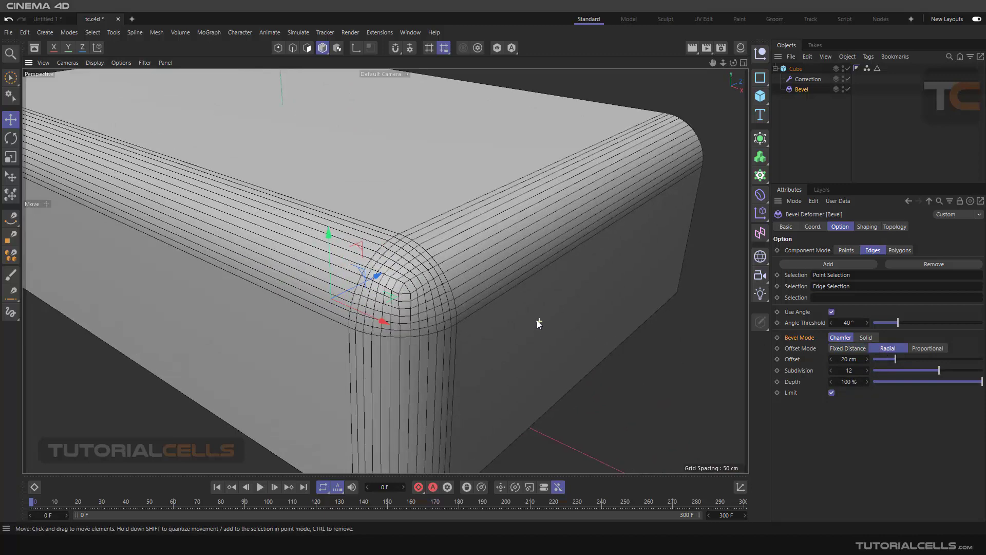
middle_click(550, 321)
middle_click(560, 324)
scroll(565, 287, "up", 6)
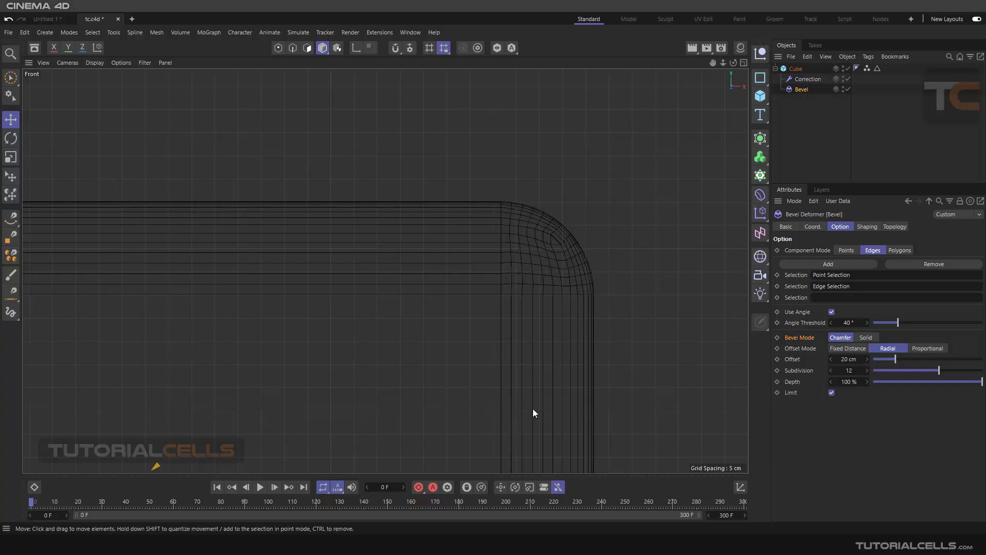
Step: Set the fixed-distance offset to 19 cm, compare it with Radial mode, and return to Fixed Distance and the Perspective view
left_click(848, 349)
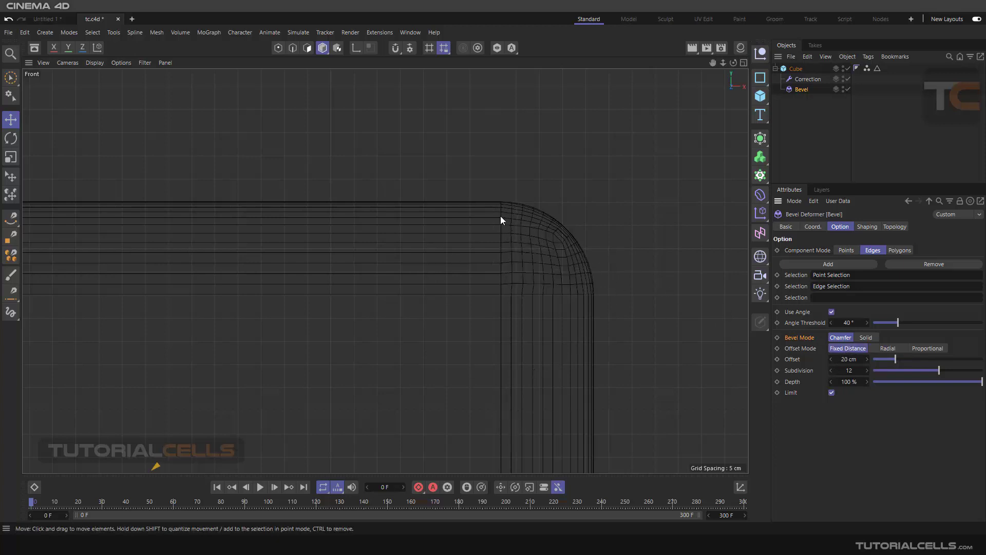
mouse_move(891, 358)
left_mouse_down()
mouse_move(919, 359)
mouse_move(882, 361)
mouse_move(894, 359)
left_mouse_up()
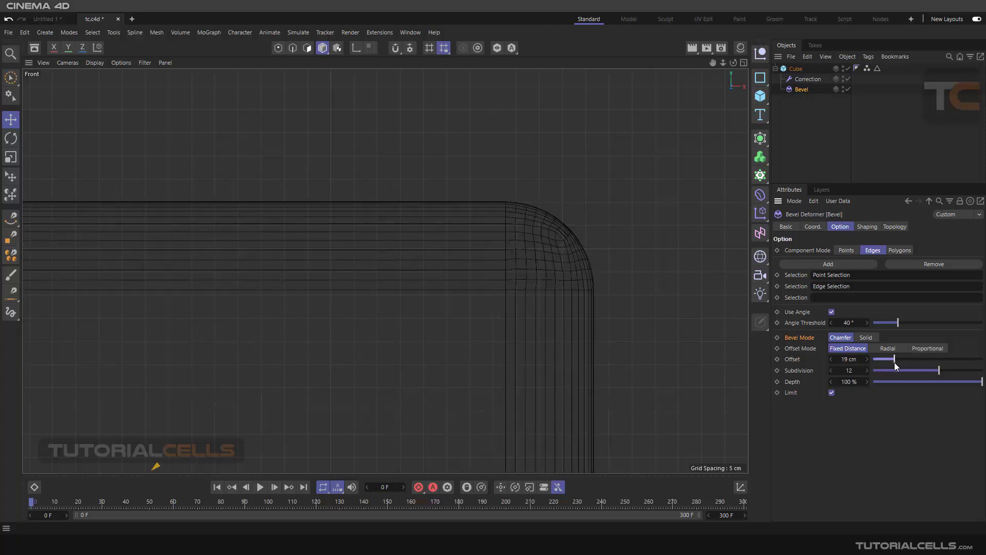
left_click(887, 348)
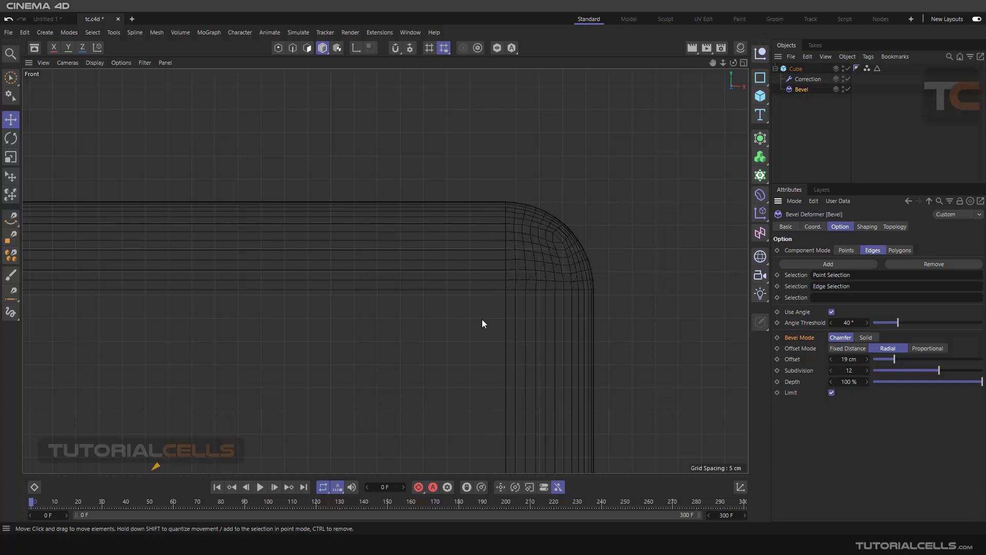
left_click(833, 351)
middle_click(484, 295)
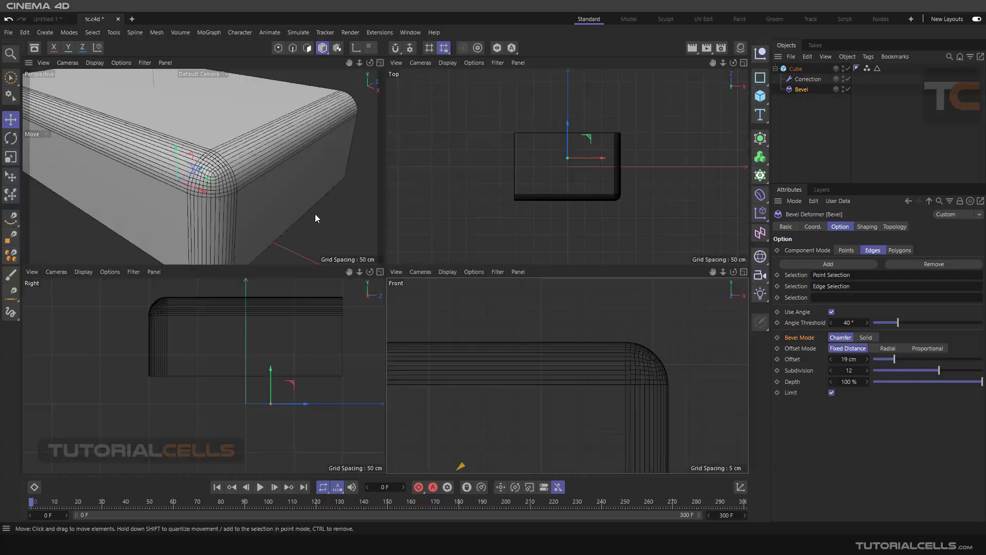
middle_click(316, 214)
scroll(409, 257, "down", 5)
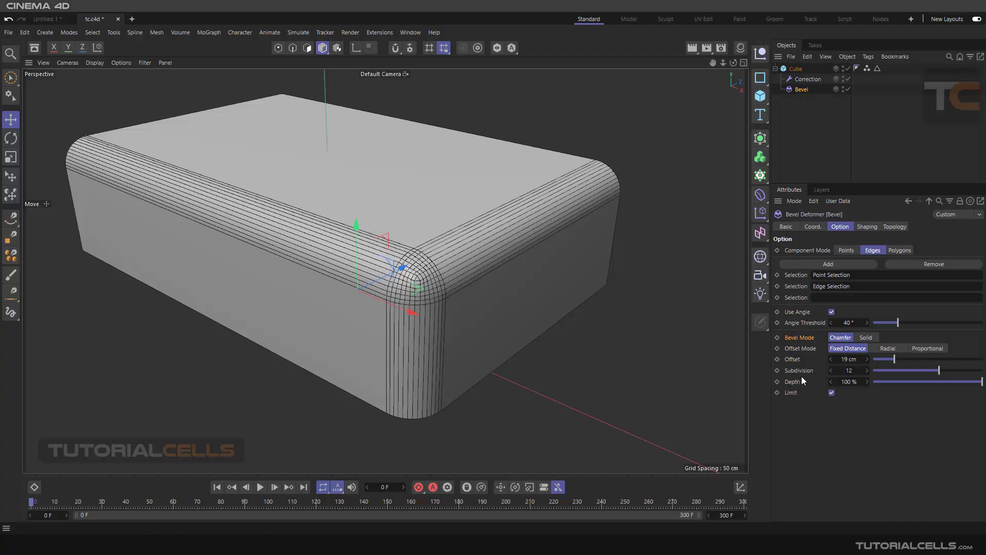
Step: Collapse the Cube's hierarchy and add a Cylinder primitive to the scene
left_click(794, 312)
scroll(648, 317, "down", 2)
mouse_move(646, 316)
middle_mouse_down("alt")
mouse_move(490, 284)
mouse_move(641, 325)
middle_mouse_up("alt")
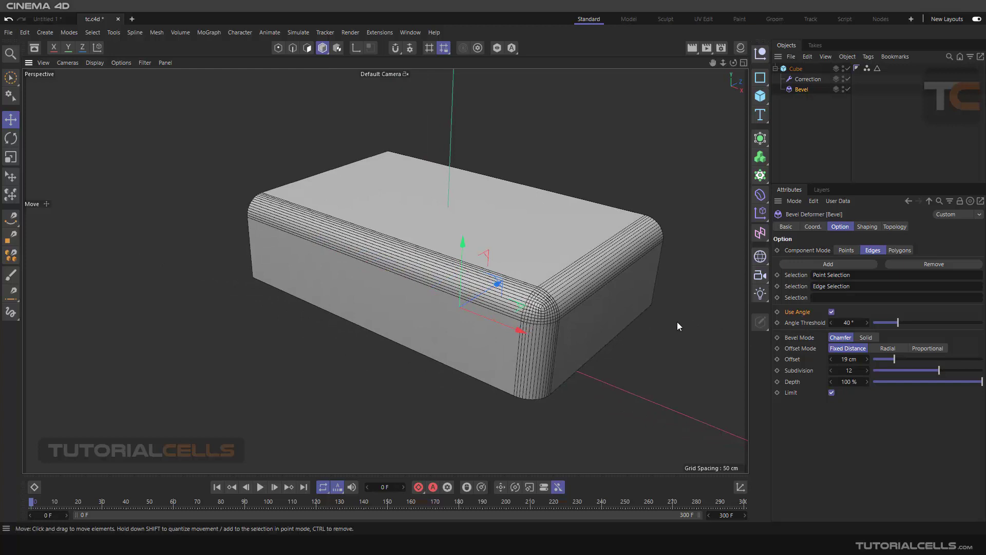
middle_click_drag(681, 325, 528, 250, "alt")
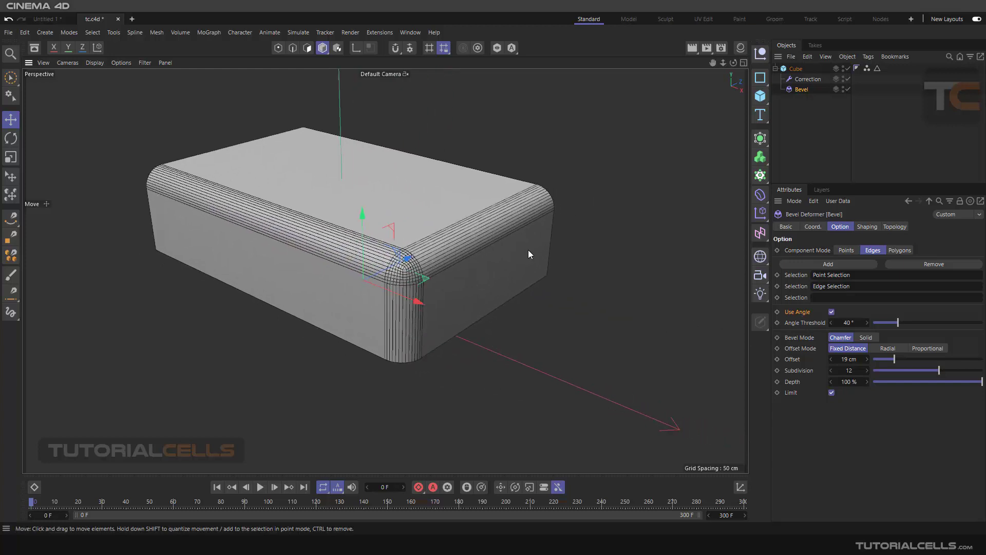
left_click(775, 70)
scroll(597, 261, "down", 3)
middle_click_drag(597, 261, 477, 218, "alt")
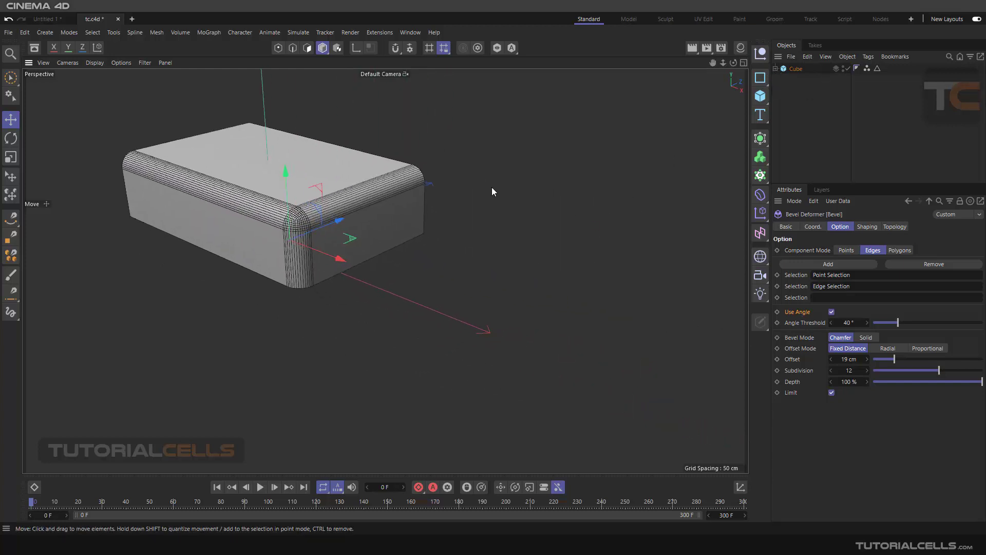
left_click(761, 93)
left_click(863, 111)
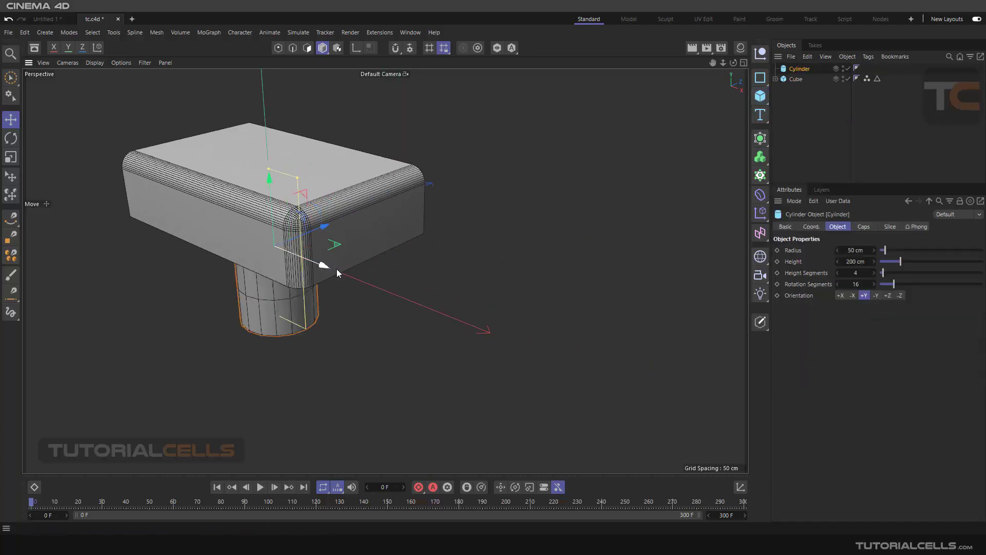
Step: Move the cylinder along the X axis until it is clear of the bevelled cube, and make it editable
left_click_drag(329, 264, 553, 324)
left_click_drag(489, 270, 515, 202)
middle_click_drag(542, 211, 593, 213, "alt")
scroll(593, 212, "up", 3)
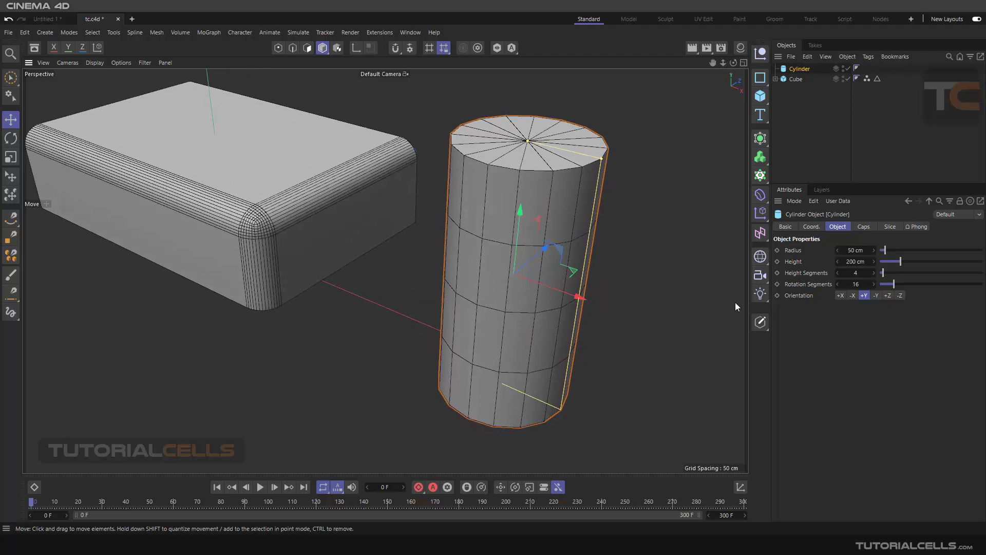
left_click(760, 321)
scroll(572, 217, "up", 2)
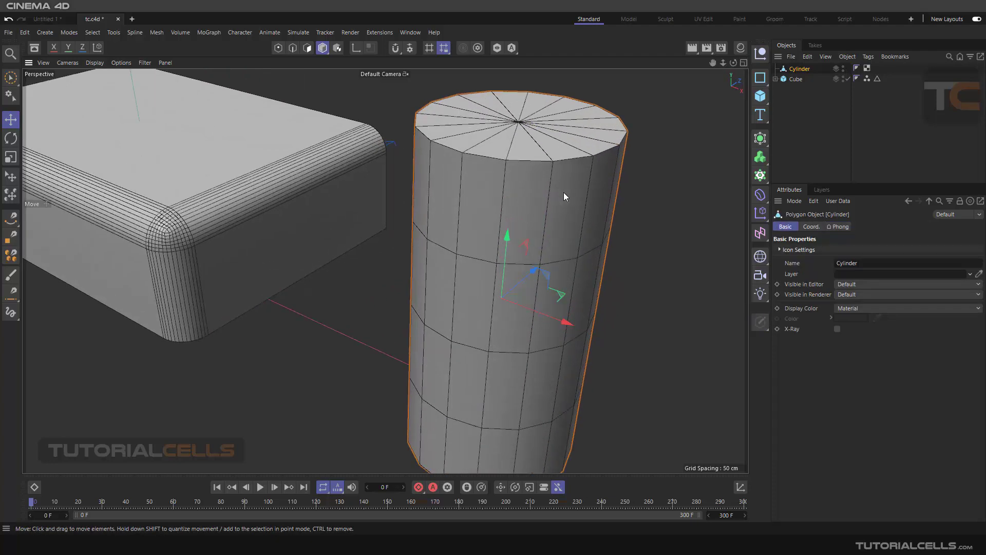
middle_click_drag(564, 192, 560, 216, "alt")
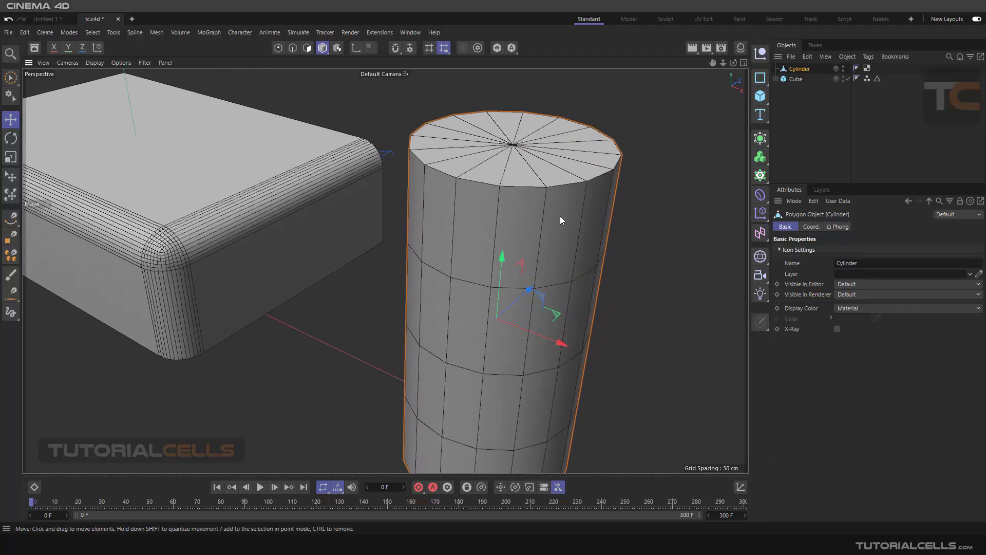
Step: Add a Bevel deformer as a child of the cylinder and set its offset to 5 cm
left_click(759, 196)
left_click(798, 522, "shift")
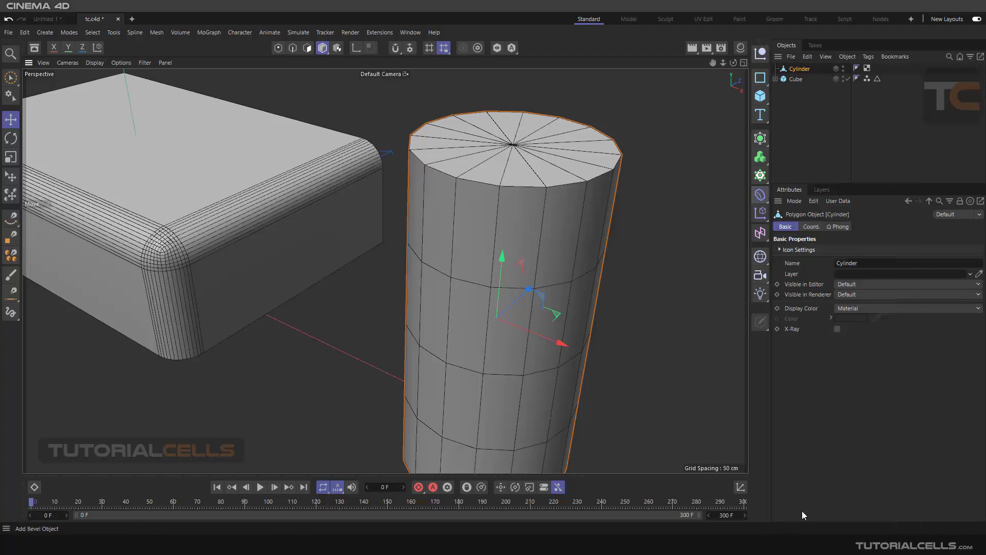
scroll(576, 182, "up", 2)
scroll(576, 182, "up", 1)
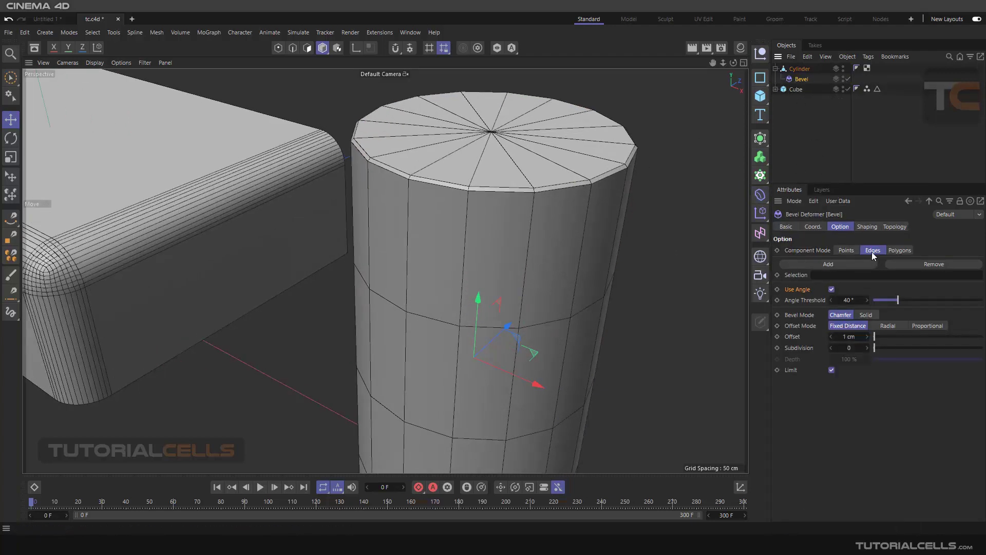
mouse_move(882, 336)
left_mouse_down()
mouse_move(890, 335)
mouse_move(879, 337)
left_mouse_up()
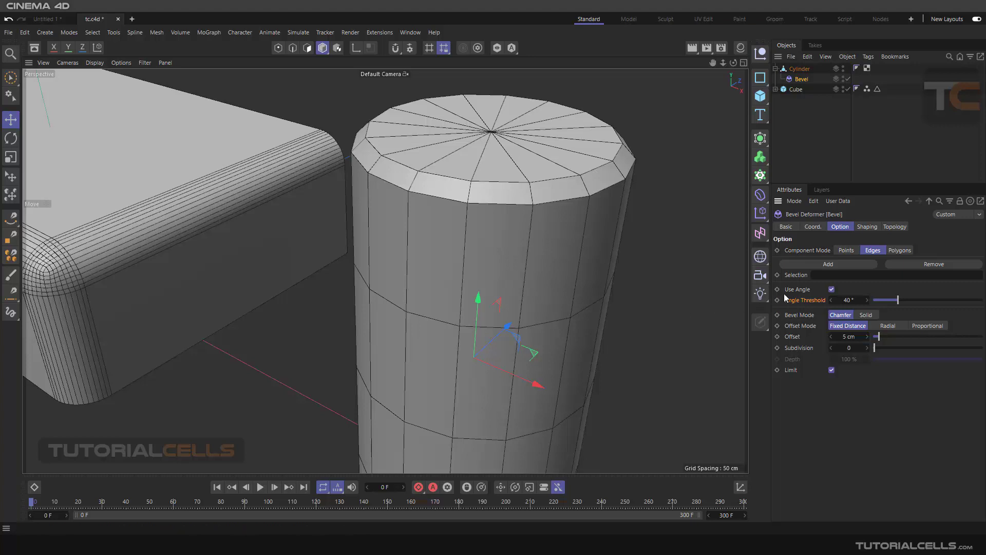
Step: Disable Use Angle, toggle the cylinder's Bevel deformer off and on to compare the edges, and re-enable Use Angle
left_click(831, 289)
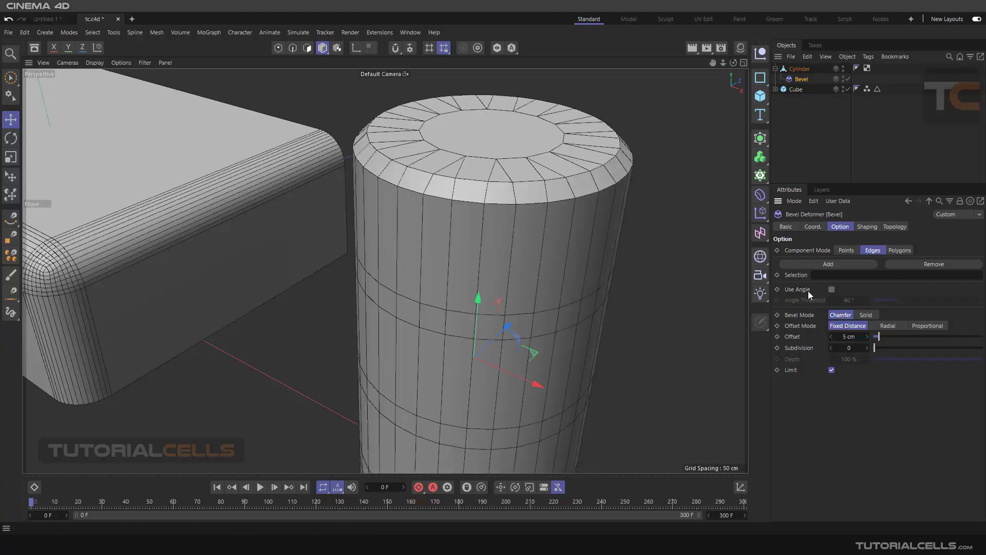
left_click_drag(876, 333, 879, 334)
left_click(849, 79)
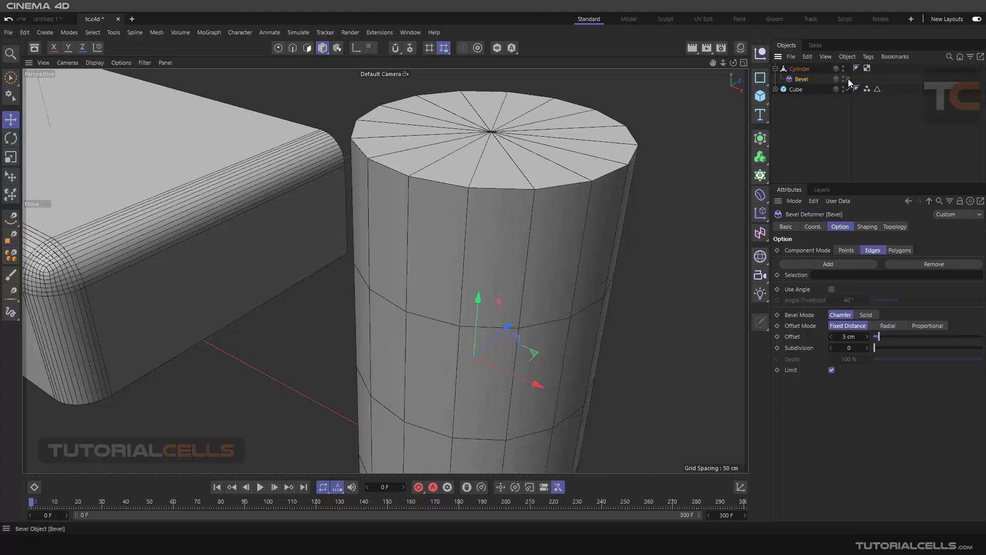
left_click(849, 80)
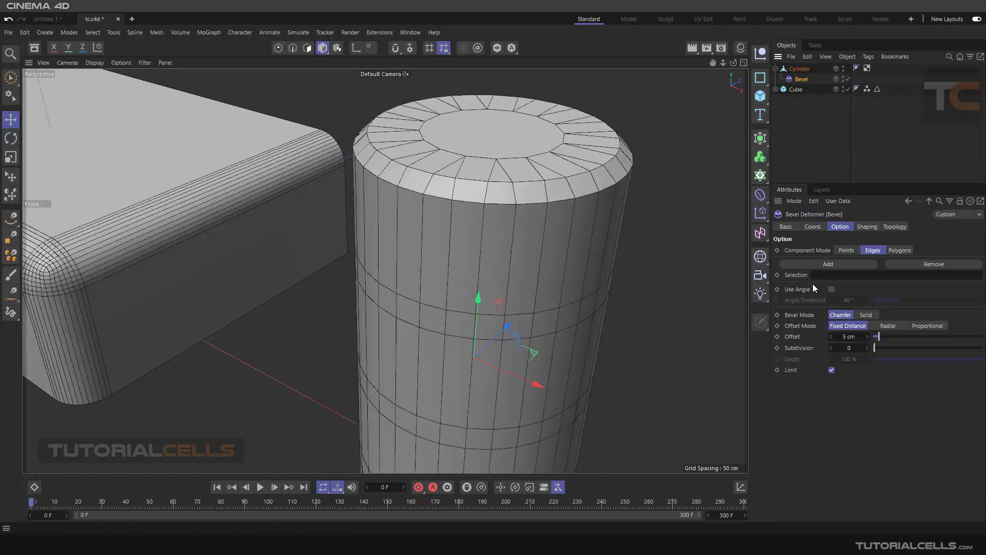
left_click(831, 289)
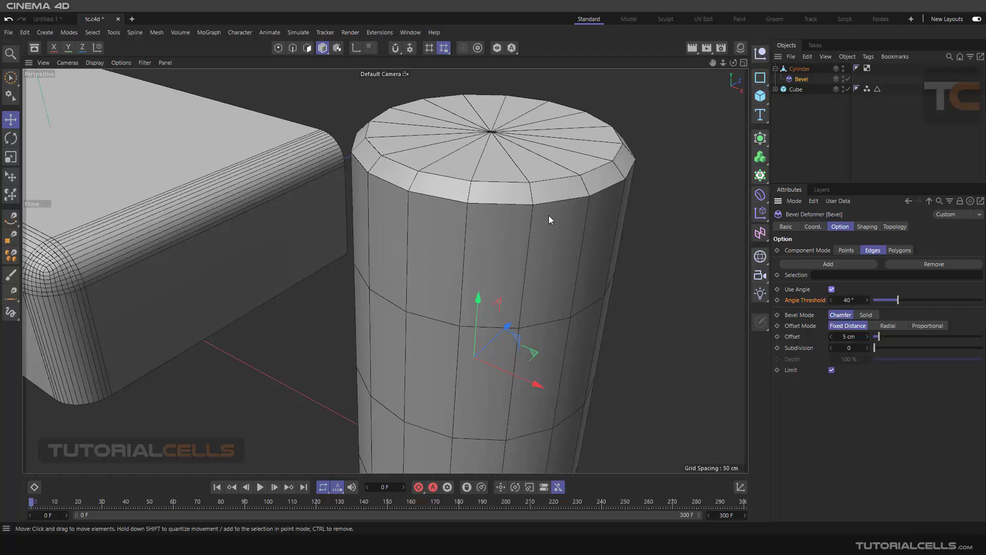
Step: Try an Angle Threshold of 91° on the cylinder's Bevel deformer and view its top rim close up
left_click_drag(549, 214, 556, 207, "alt")
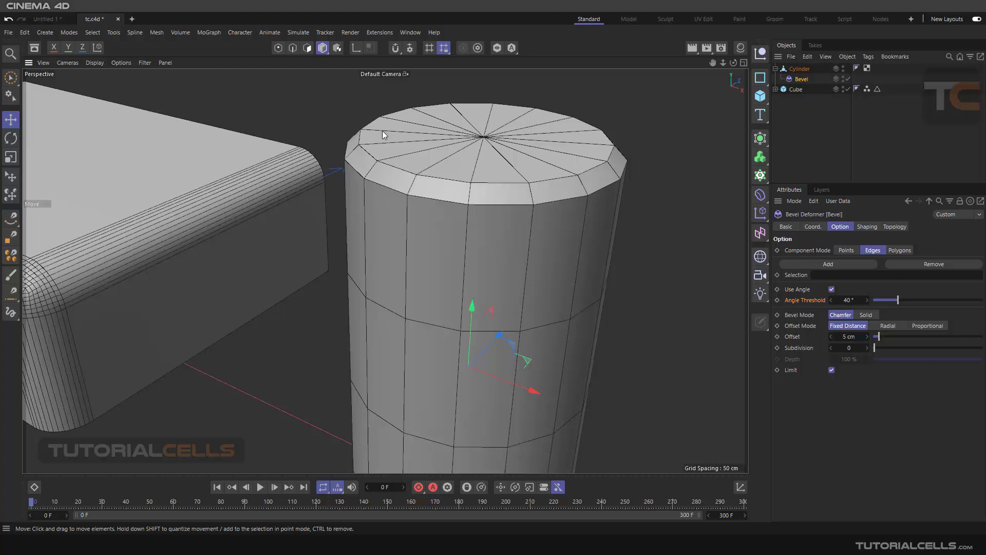
left_click(847, 301)
type("91")
key("Return")
left_click(867, 300)
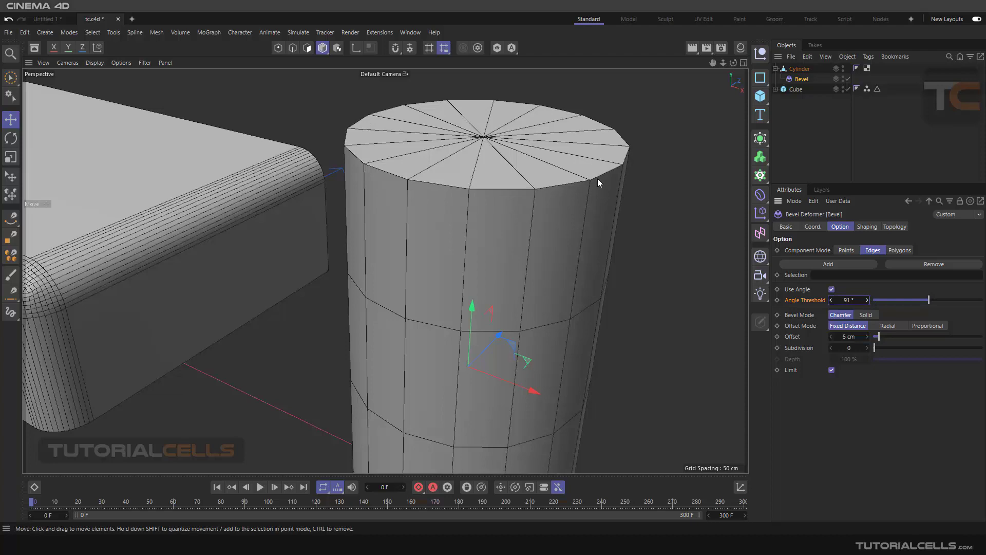
scroll(597, 180, "up", 5)
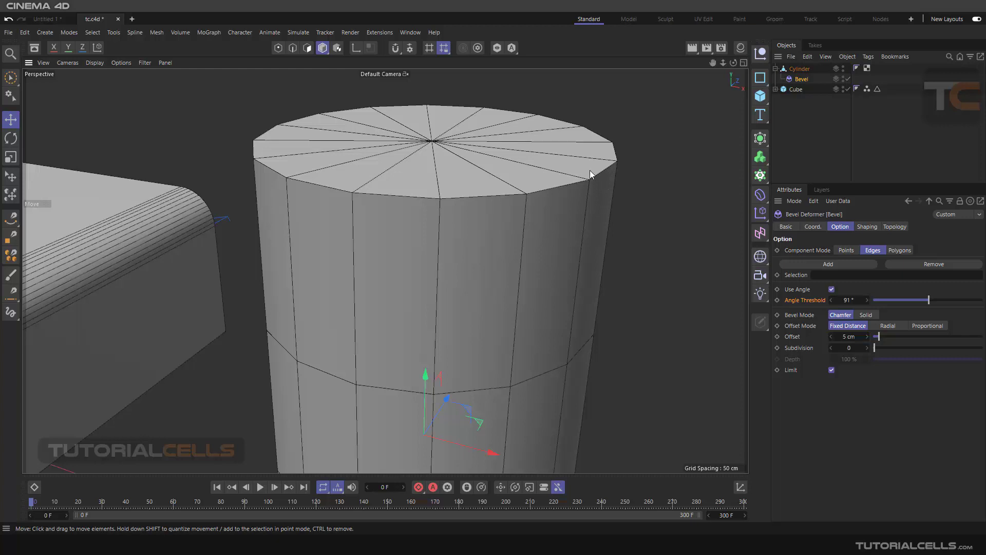
Step: Examine the cylinder's upper corner profile in the Right view and reset the Angle Threshold to 40°
middle_click(589, 171)
scroll(286, 332, "down", 4)
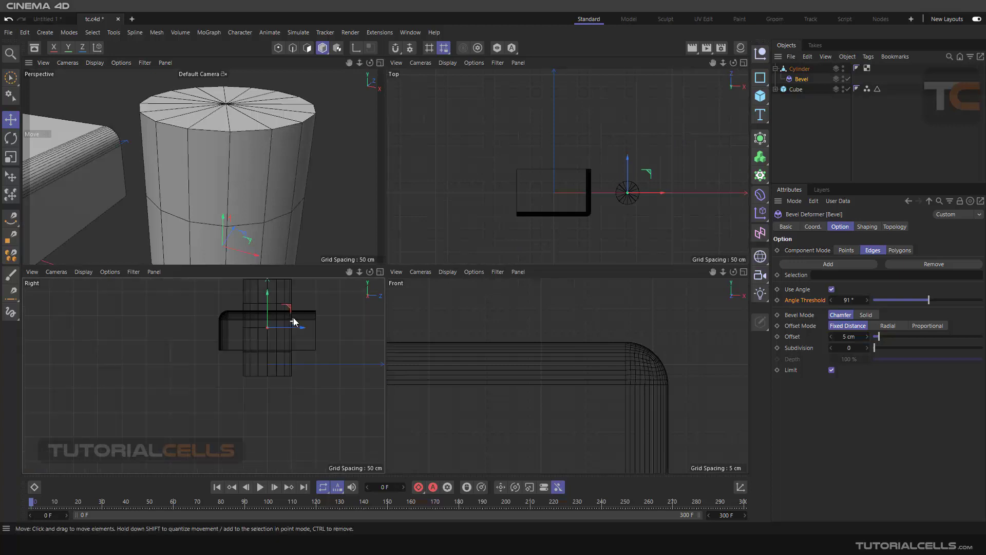
middle_click(287, 301)
scroll(568, 139, "up", 4)
scroll(566, 132, "up", 5)
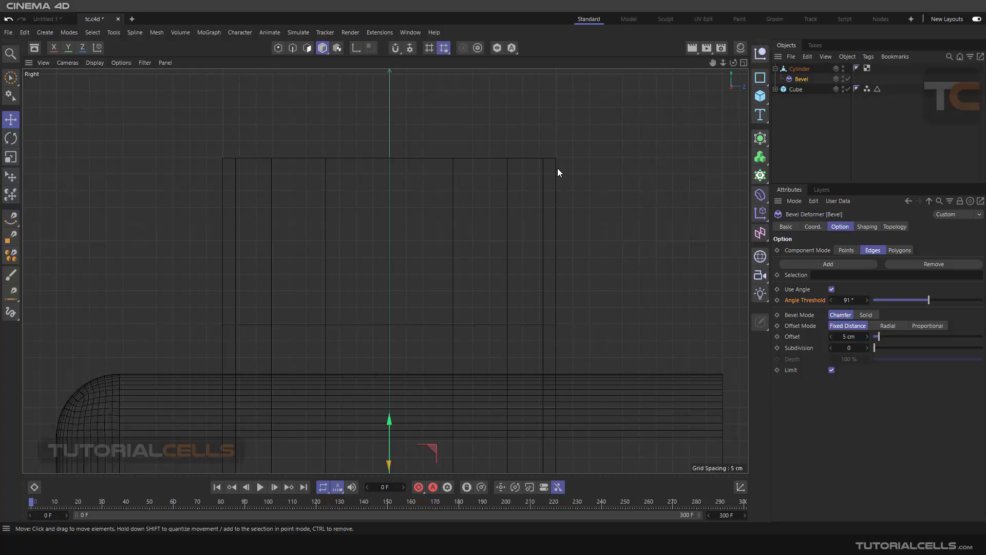
right_click(867, 301)
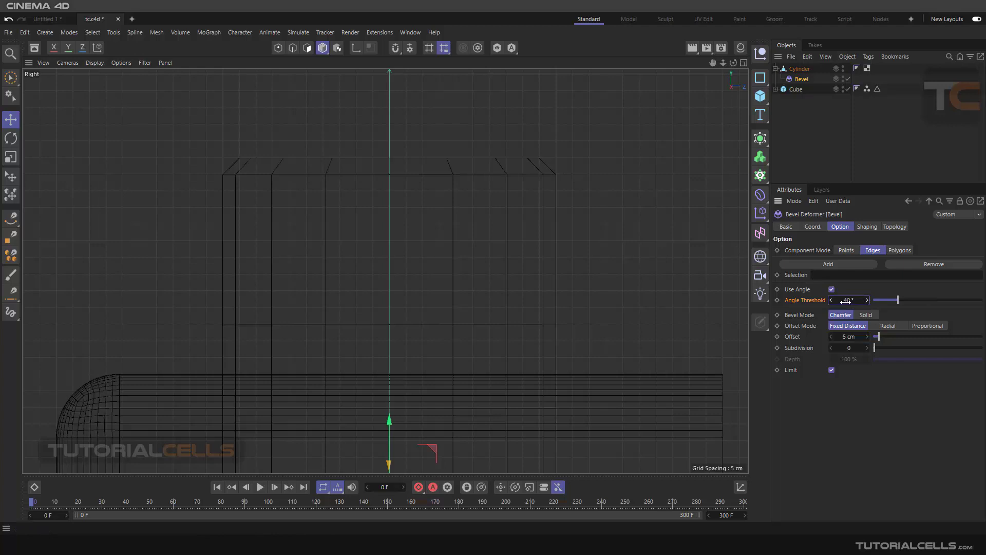
Step: Return to the Perspective view and select the Cylinder object
middle_click(556, 183)
middle_click(370, 154)
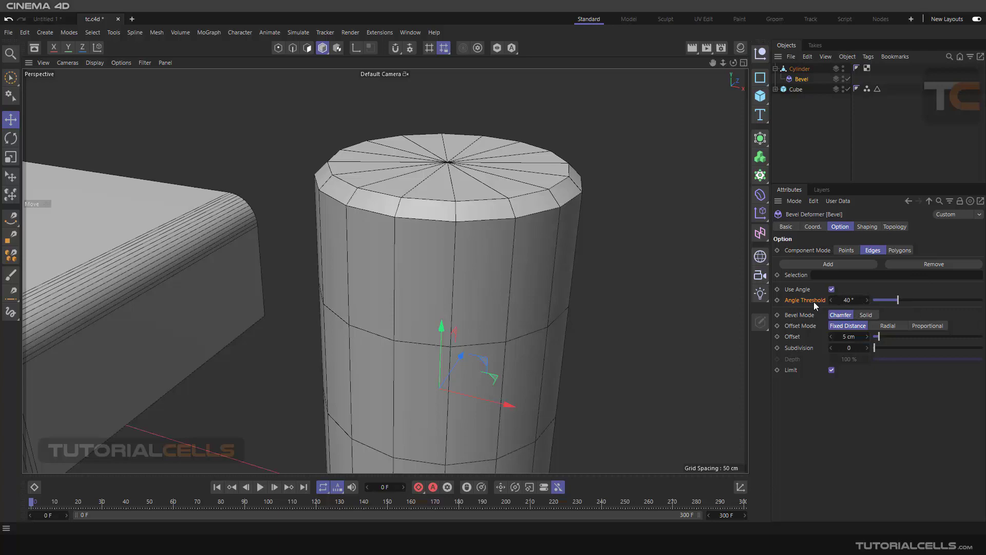
scroll(642, 262, "down", 8)
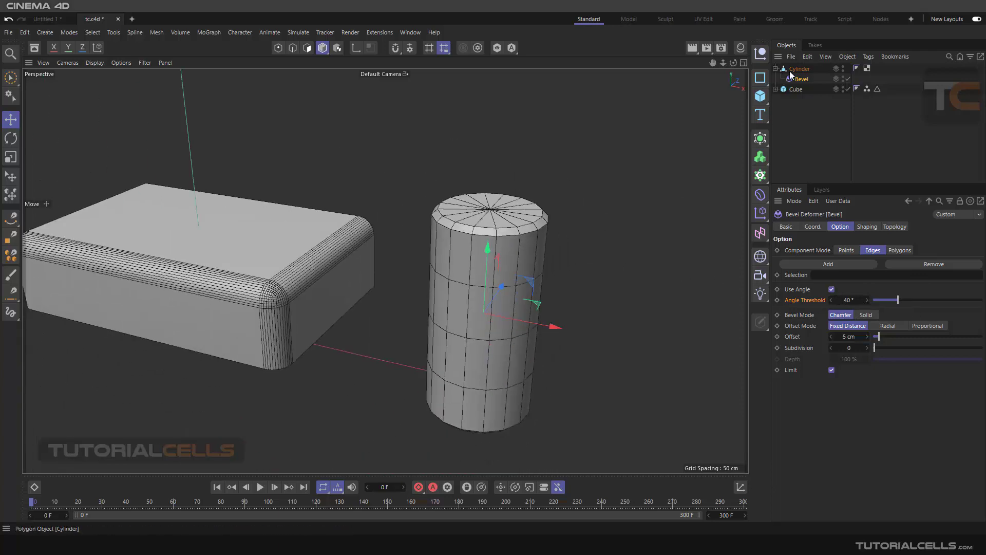
left_click(796, 70)
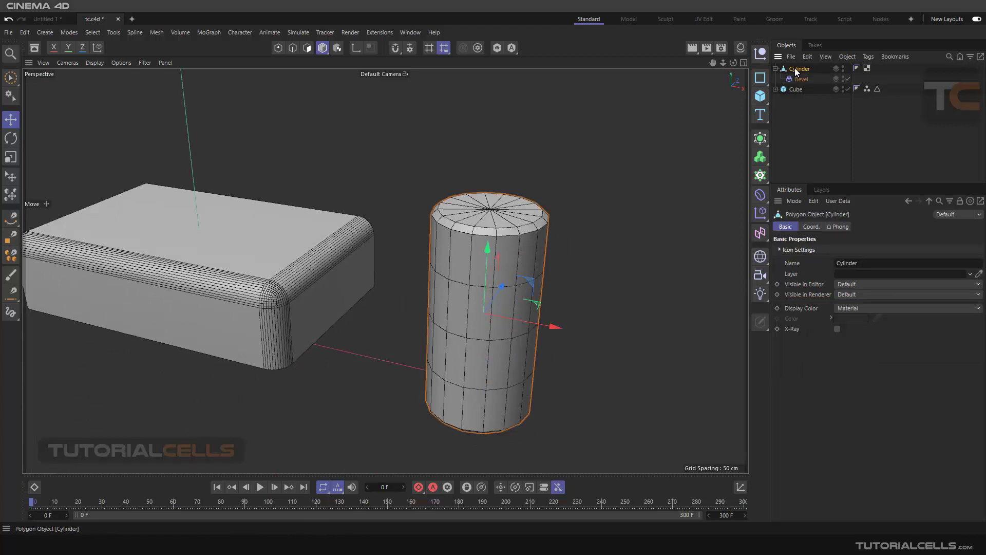
Step: Delete the Cylinder object together with its Bevel deformer and expand the Cube's hierarchy
key("Delete")
middle_click_drag(445, 231, 544, 224, "alt")
left_click(776, 69)
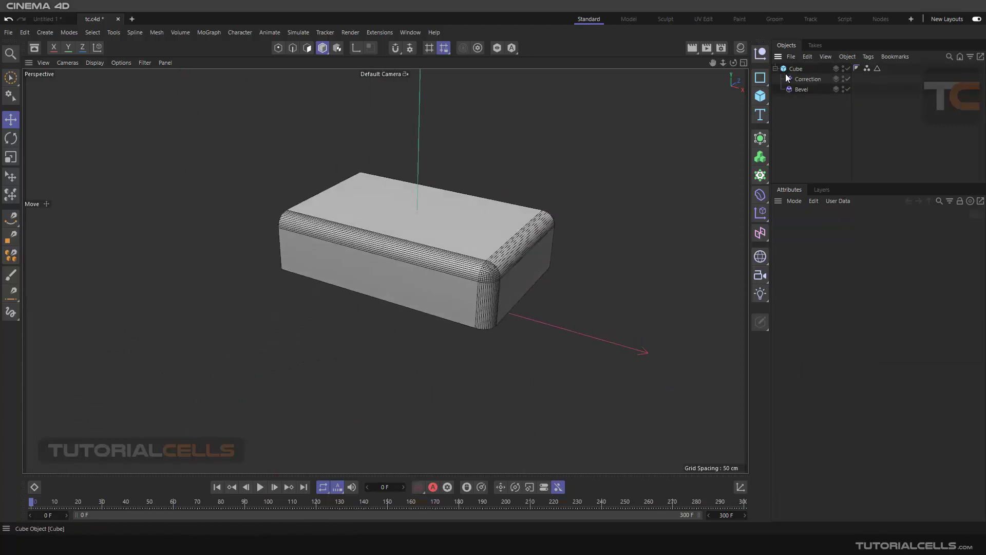
Step: Set the cube's Bevel deformer to Polygons component mode and show its Polygon Extrusion settings together with the Option settings
left_click(800, 90)
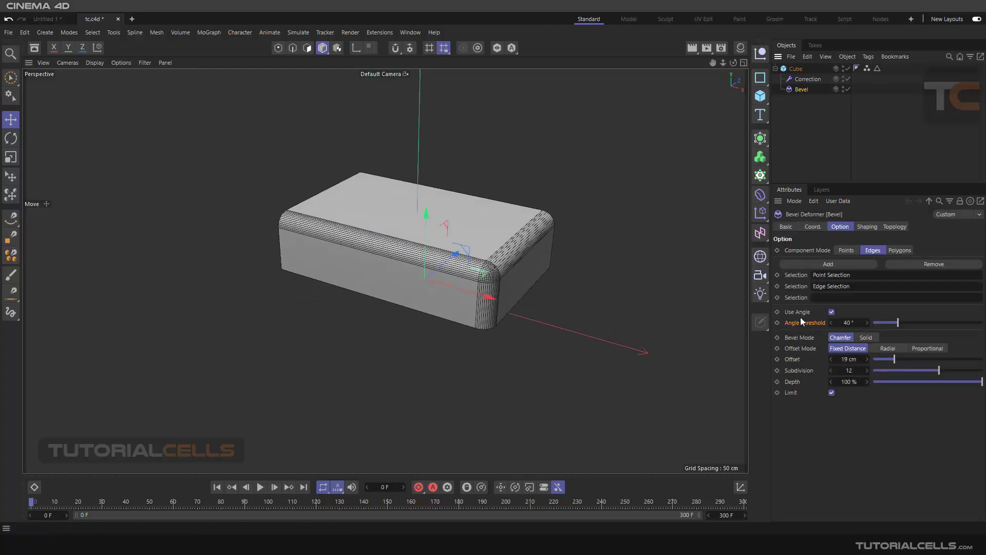
left_click(900, 250)
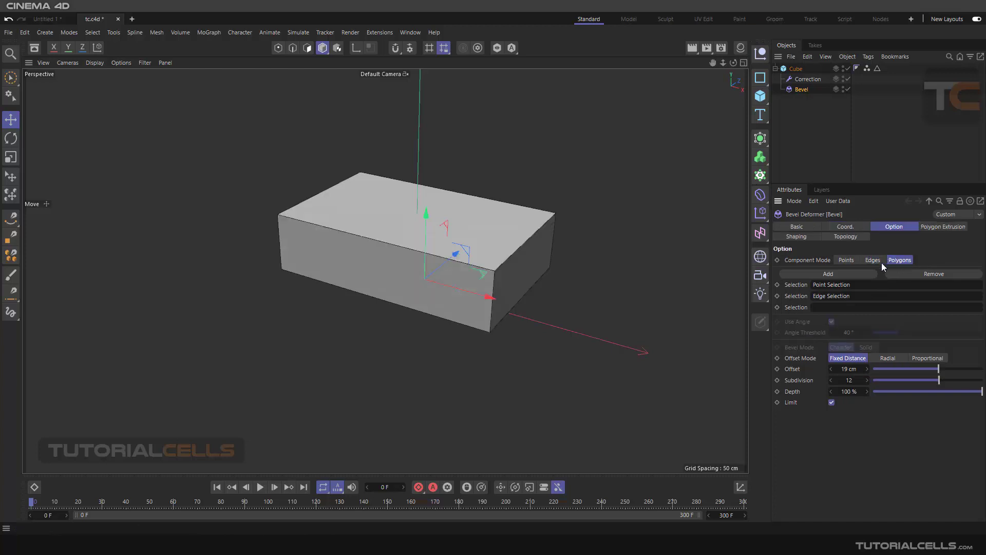
left_click(929, 230)
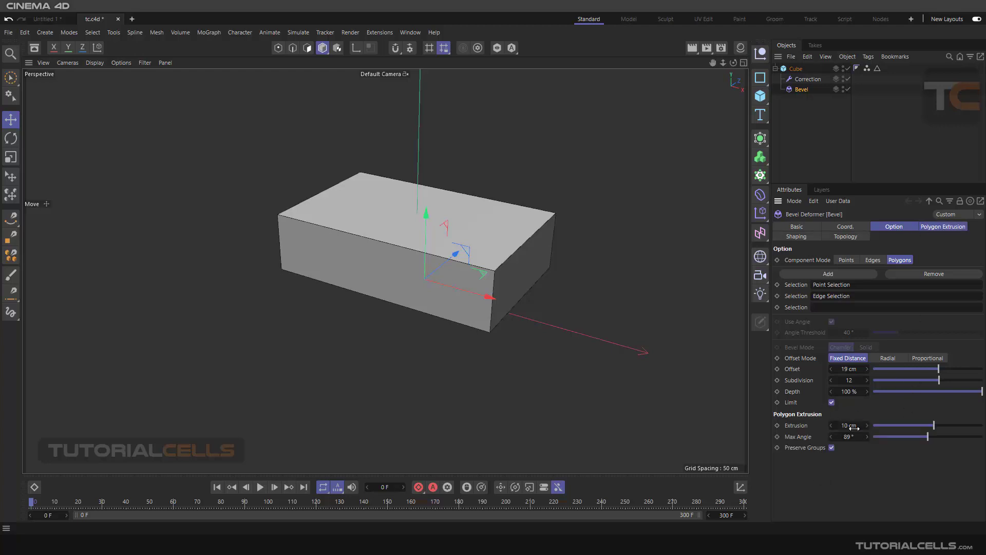
left_click(933, 227)
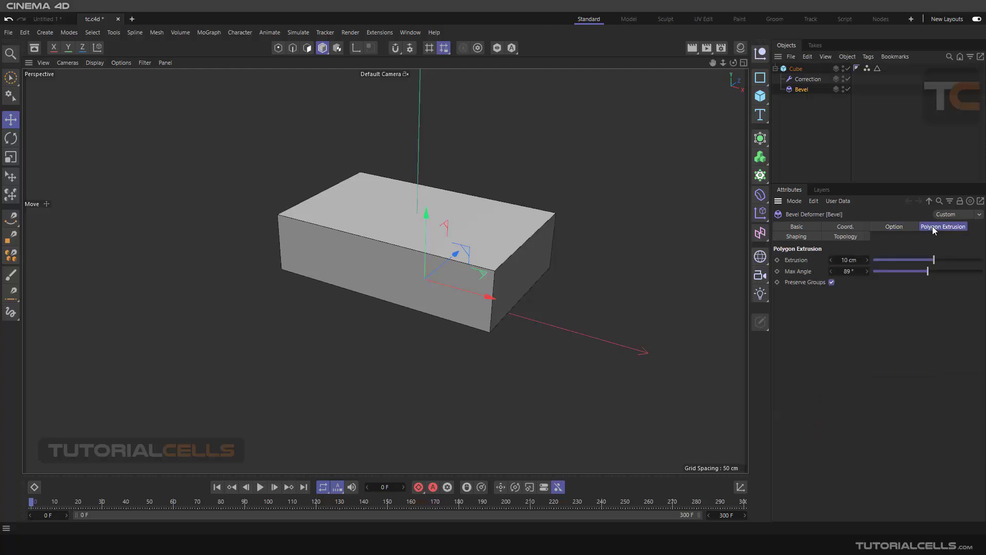
left_click(898, 228)
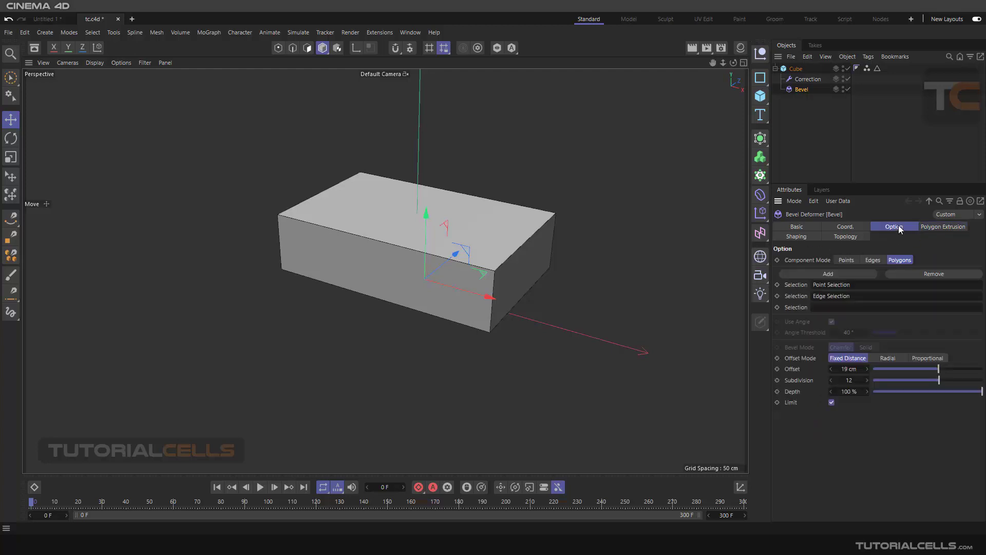
left_click(931, 230, "shift")
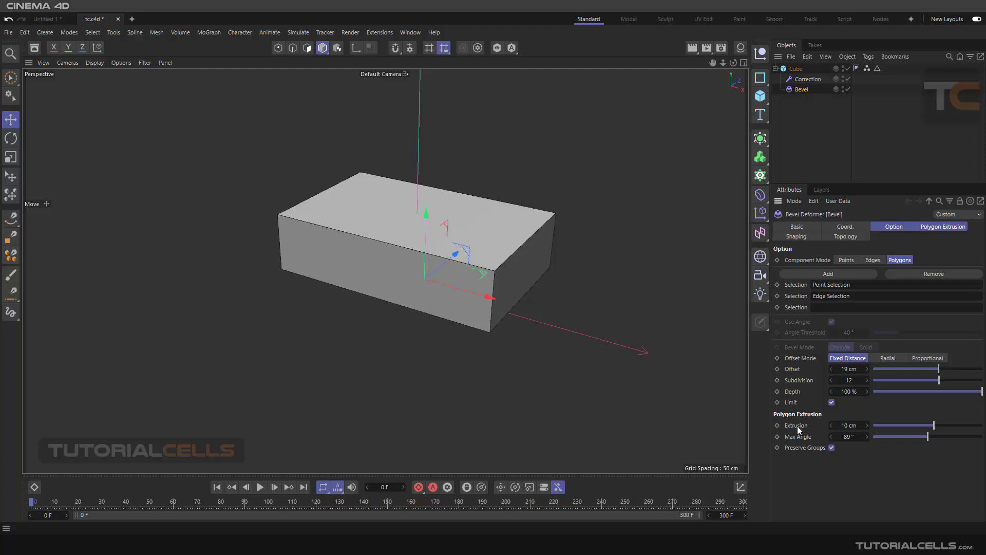
Step: Through the Correction deformer, select the cube's upper polygon and its adjacent end polygon
scroll(504, 294, "up", 2)
scroll(592, 250, "up", 2)
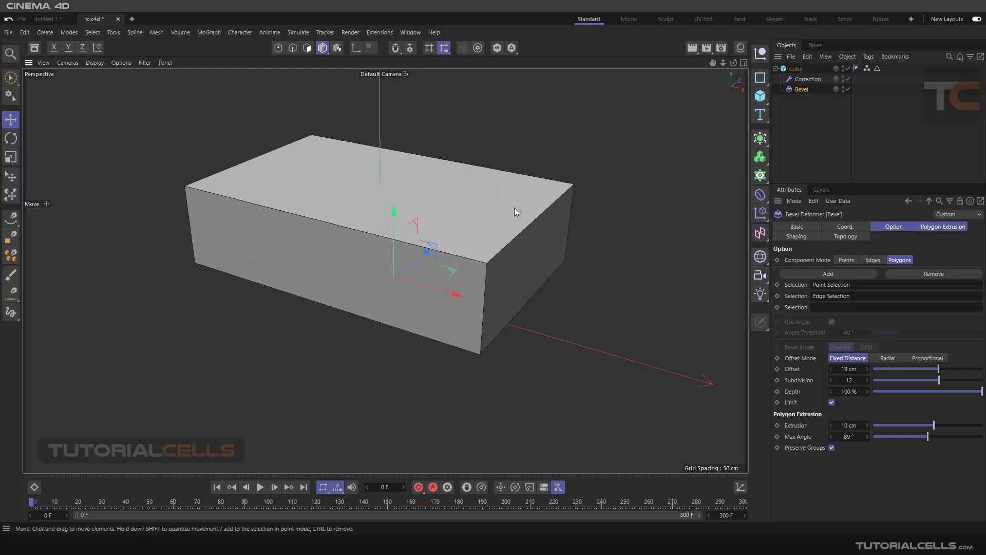
middle_click_drag(514, 207, 553, 227, "alt")
left_click(802, 80)
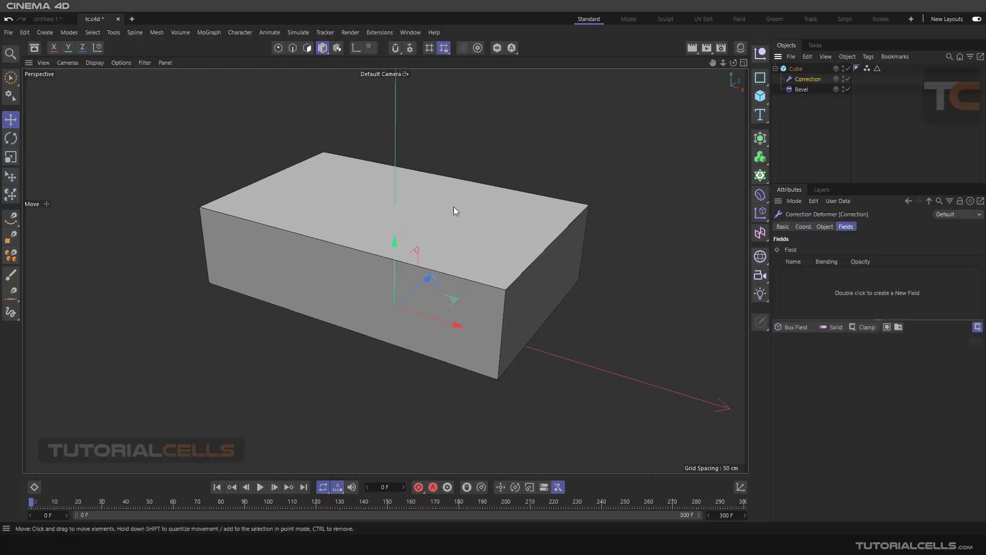
left_click(306, 49)
left_click(489, 226)
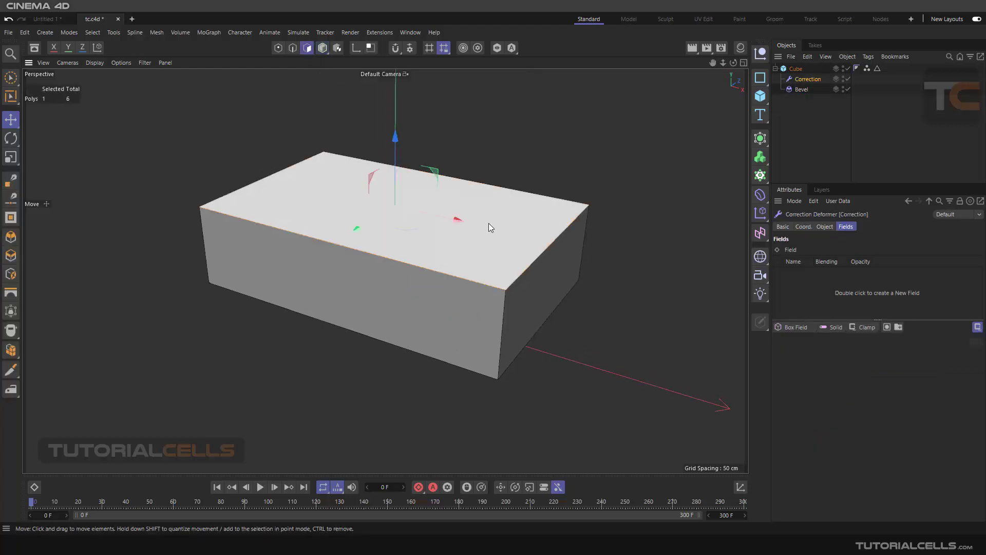
left_click(561, 278, "shift")
left_click_drag(617, 284, 602, 276, "alt")
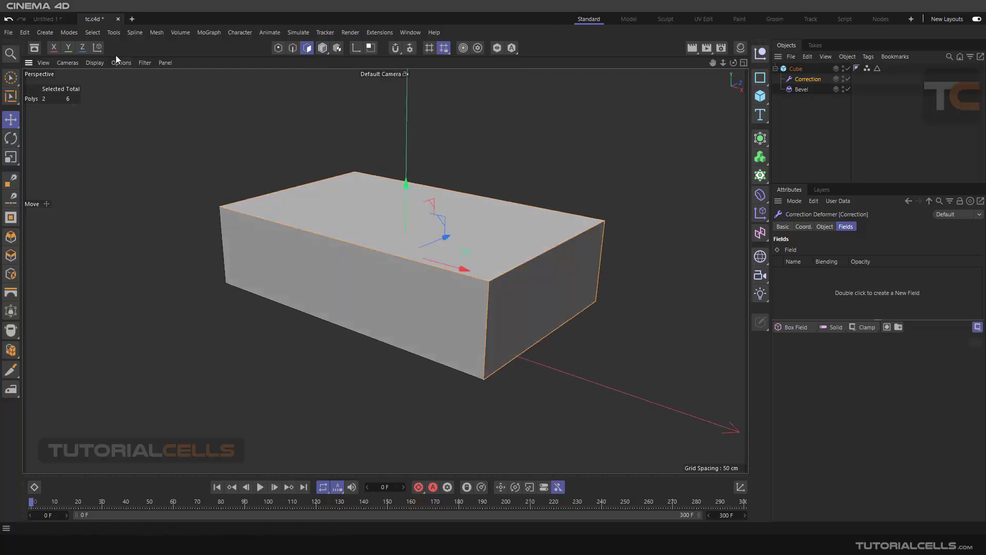
Step: Store the two selected polygons as a Polygon Selection tag and move the tag from Correction onto the Cube
left_click(96, 34)
left_click(109, 318)
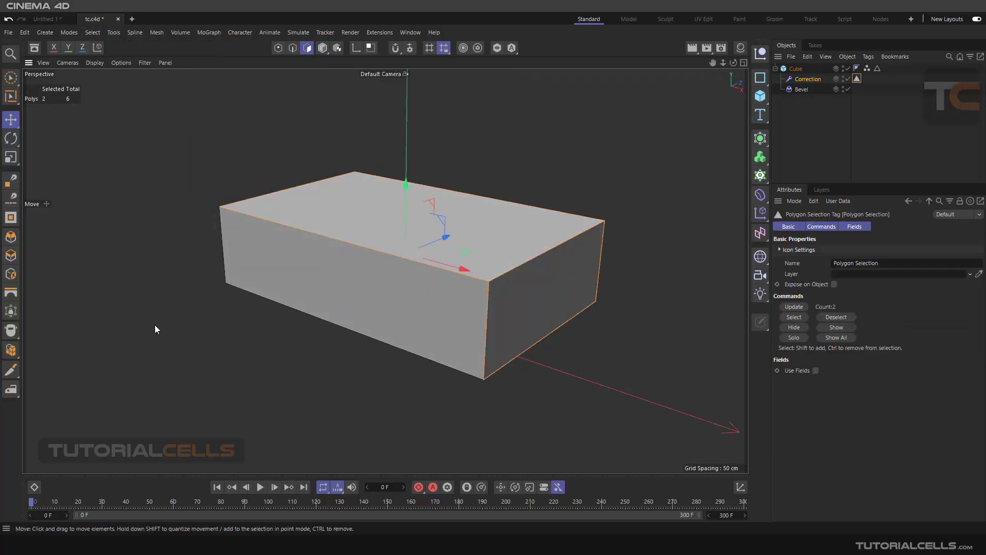
left_click_drag(857, 78, 889, 70)
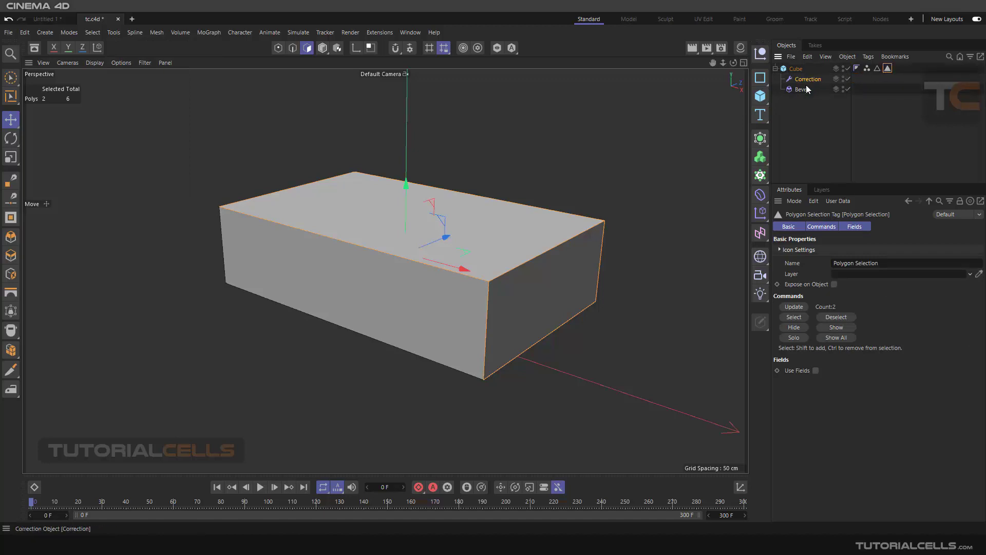
Step: Assign the Polygon Selection tag to the third Selection slot of the cube's Bevel deformer and view the beveled faces
left_click(805, 90)
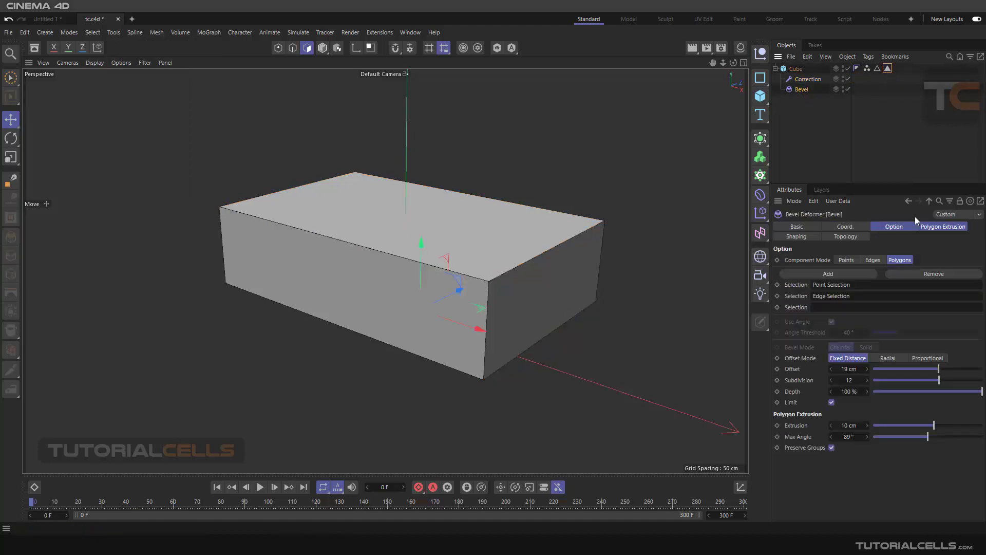
left_click_drag(888, 68, 831, 308)
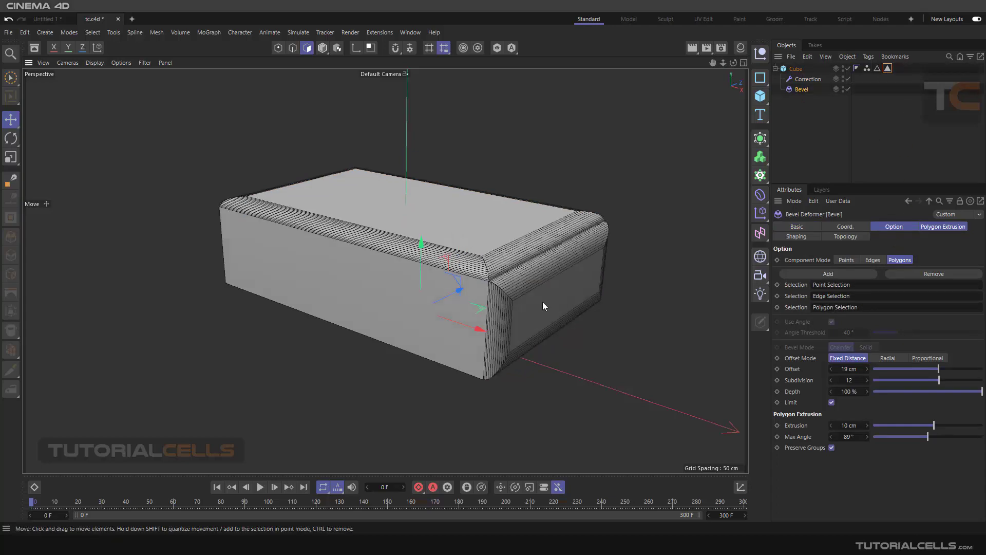
left_click_drag(542, 301, 530, 282, "alt")
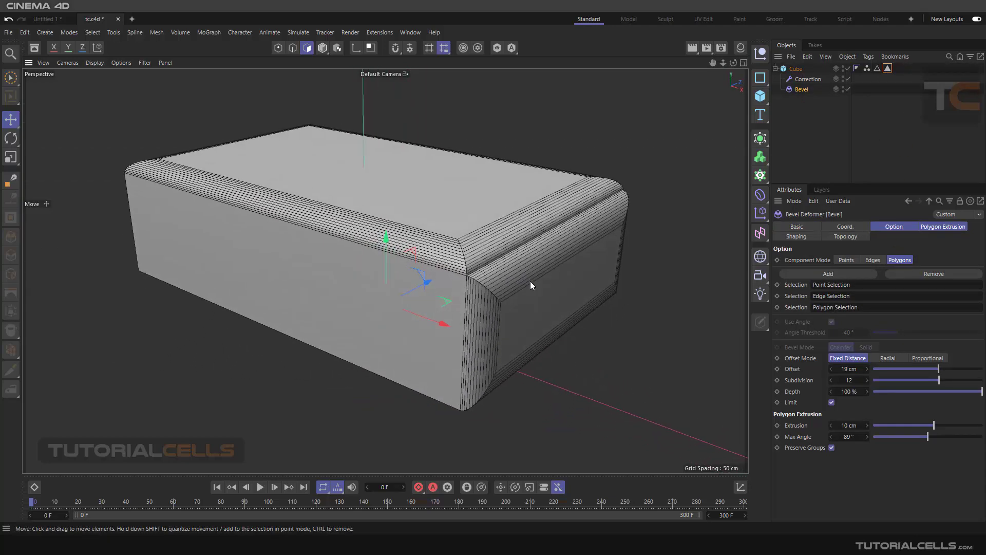
scroll(530, 280, "down", 3)
scroll(485, 226, "up", 2)
scroll(473, 236, "down", 2)
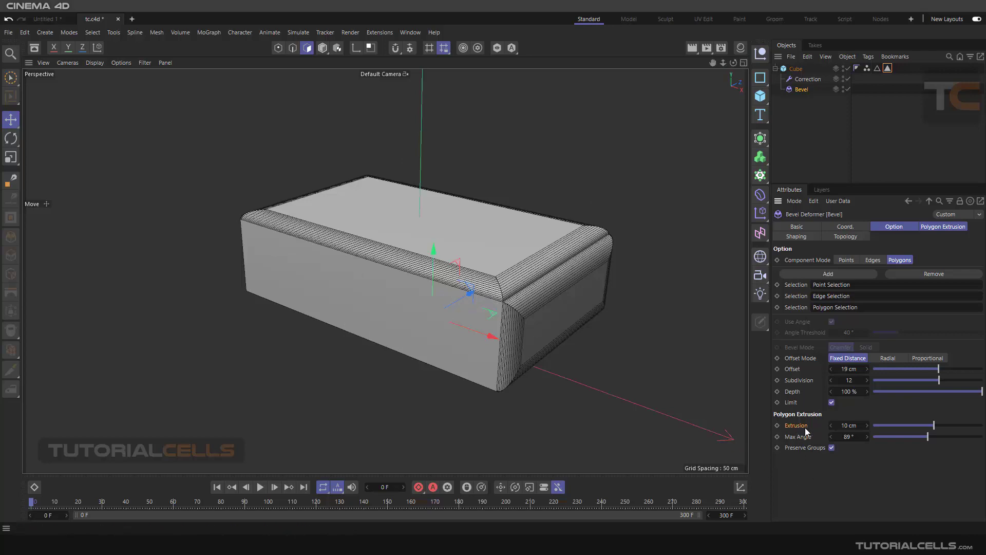
Step: Increase the Bevel deformer's polygon Extrusion to 40 cm and view the extruded faces
mouse_move(934, 427)
left_mouse_down()
mouse_move(923, 424)
mouse_move(950, 427)
left_mouse_up()
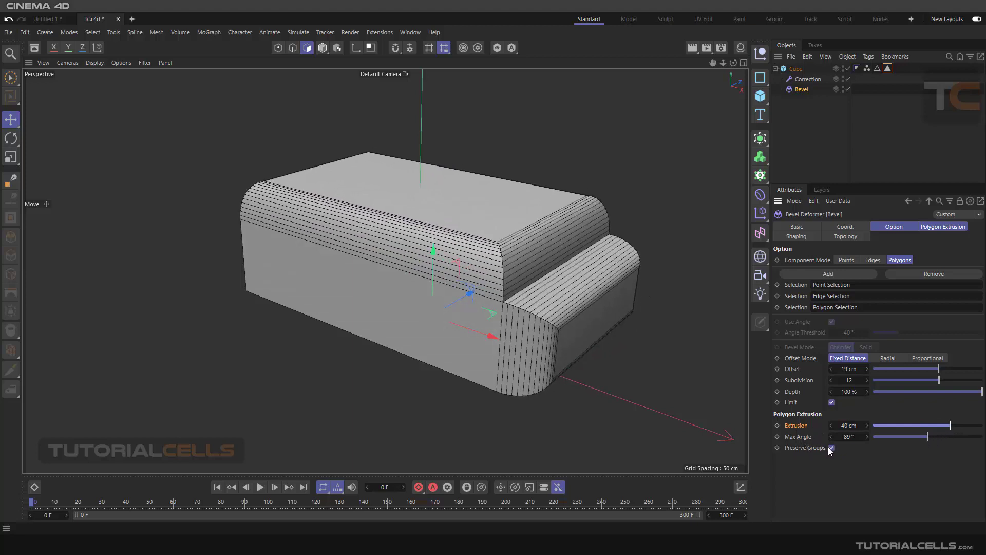
scroll(640, 364, "down", 2)
scroll(619, 275, "up", 1)
middle_click_drag(619, 276, 610, 272, "alt")
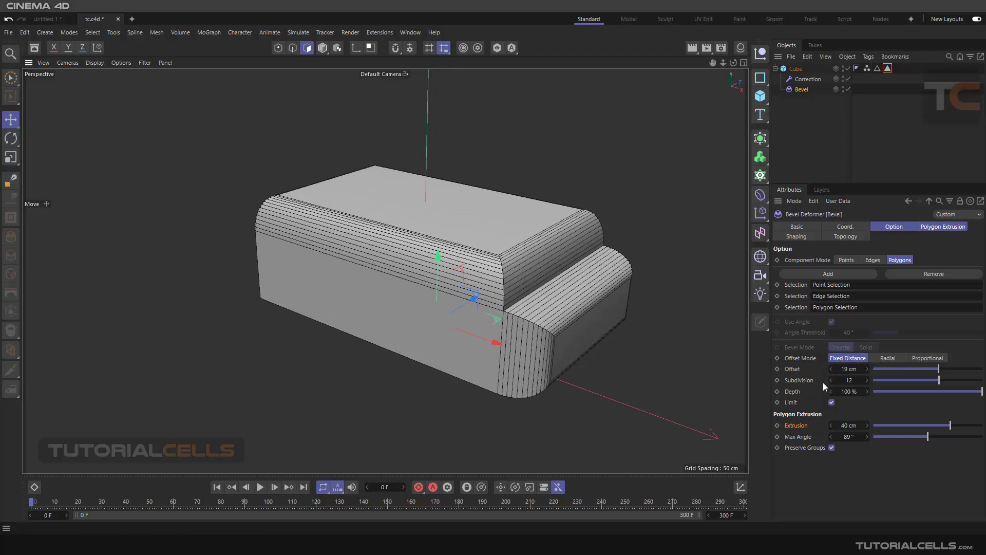
Step: Try a lower Depth on the cube's Bevel deformer, restore it to 100%, and view the extruded faces from above
left_click(945, 392)
left_click_drag(944, 391, 981, 392)
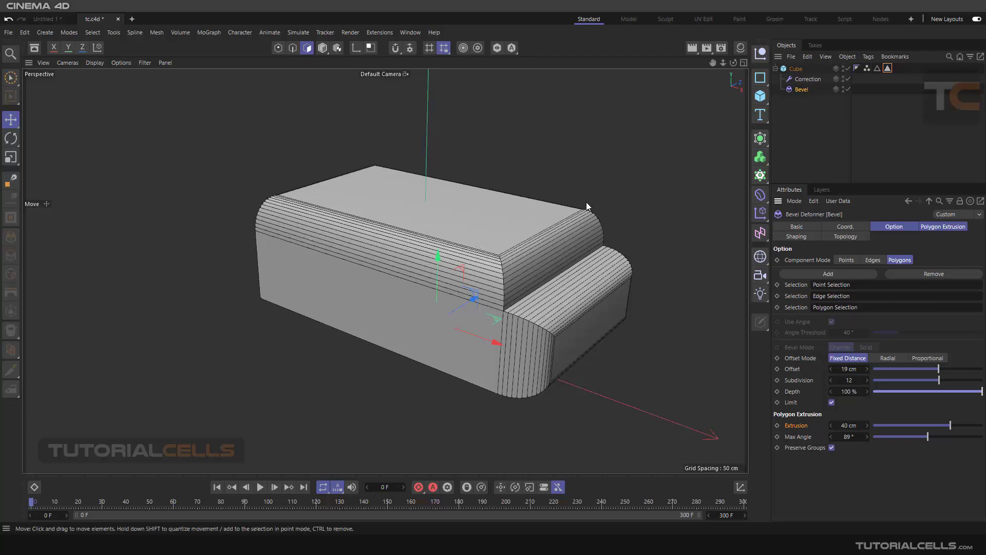
left_click_drag(508, 251, 537, 266, "alt")
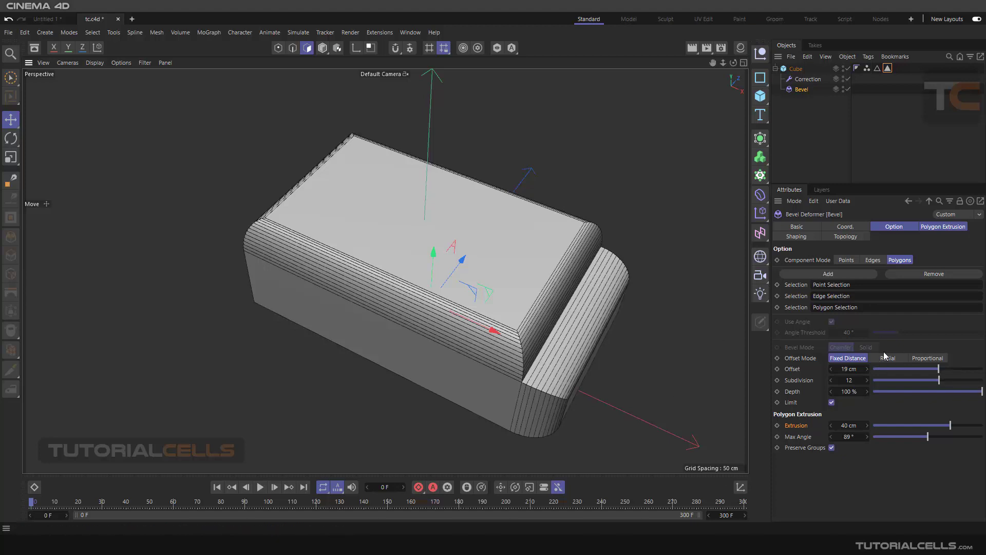
Step: Add a Plane primitive and move it along its X axis until it lies clear of the cube
scroll(644, 325, "down", 3)
middle_click_drag(645, 325, 534, 274, "alt")
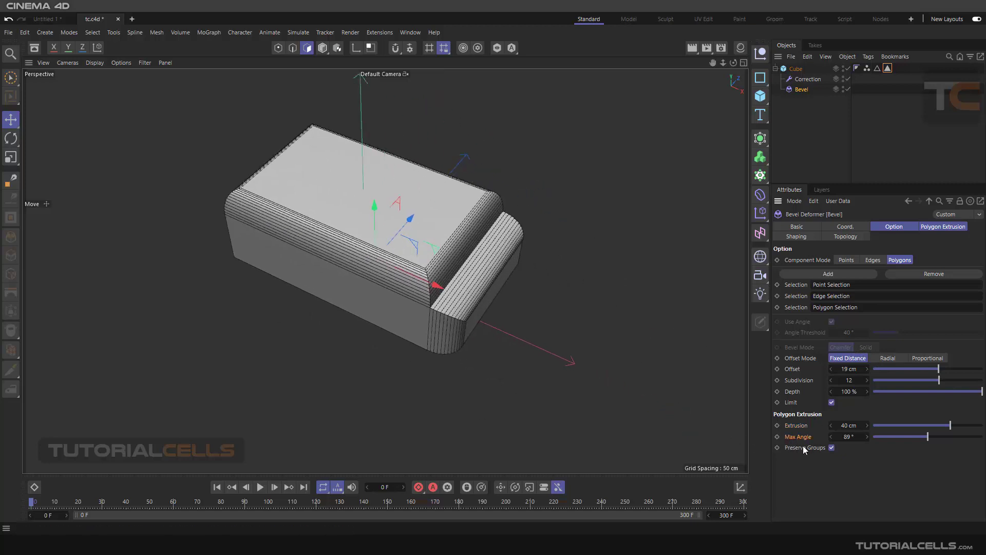
left_click_drag(615, 366, 609, 347, "alt")
middle_click_drag(609, 346, 497, 264, "alt")
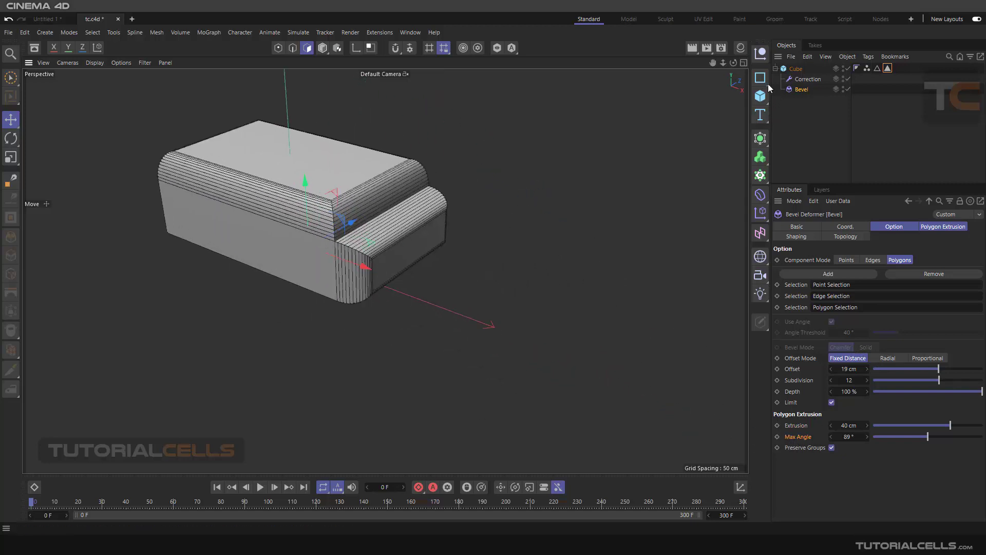
left_click(760, 95)
left_click(797, 129)
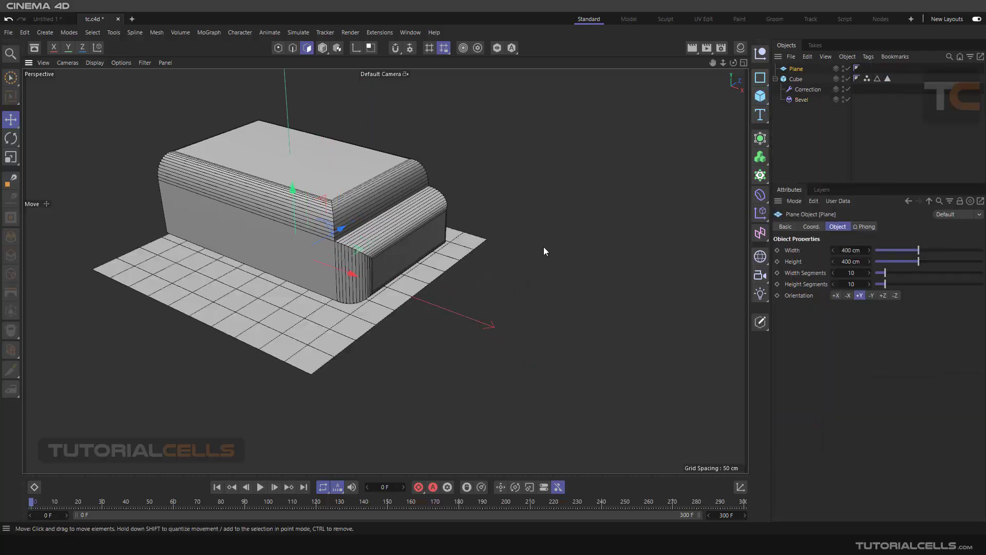
scroll(544, 247, "down", 2)
left_click_drag(329, 259, 621, 352)
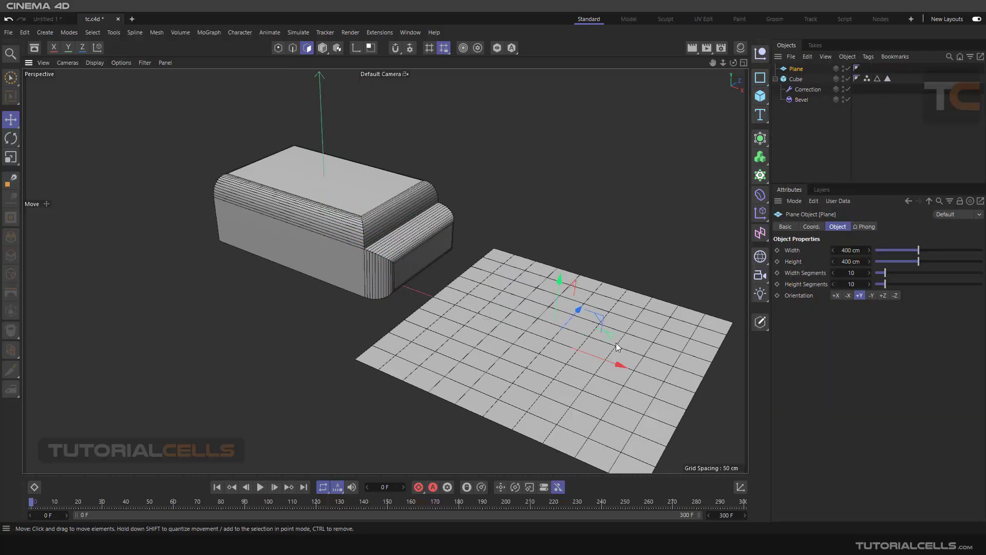
scroll(617, 345, "down", 1)
middle_click_drag(616, 341, 613, 307, "alt")
left_click_drag(601, 306, 600, 317, "alt")
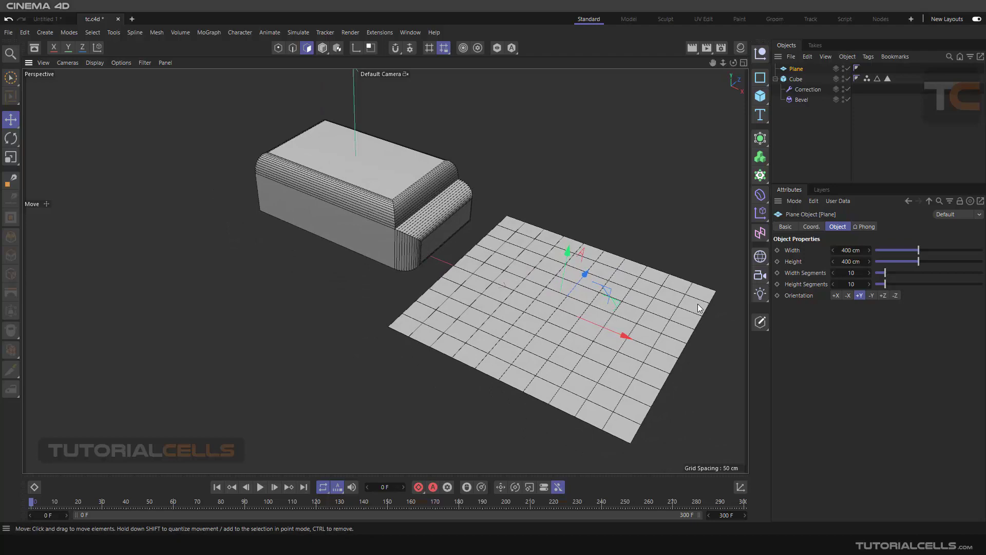
Step: Make the plane editable and select a two-by-two block of polygons near its centre
left_click(760, 322)
scroll(592, 304, "up", 1)
left_click(569, 305)
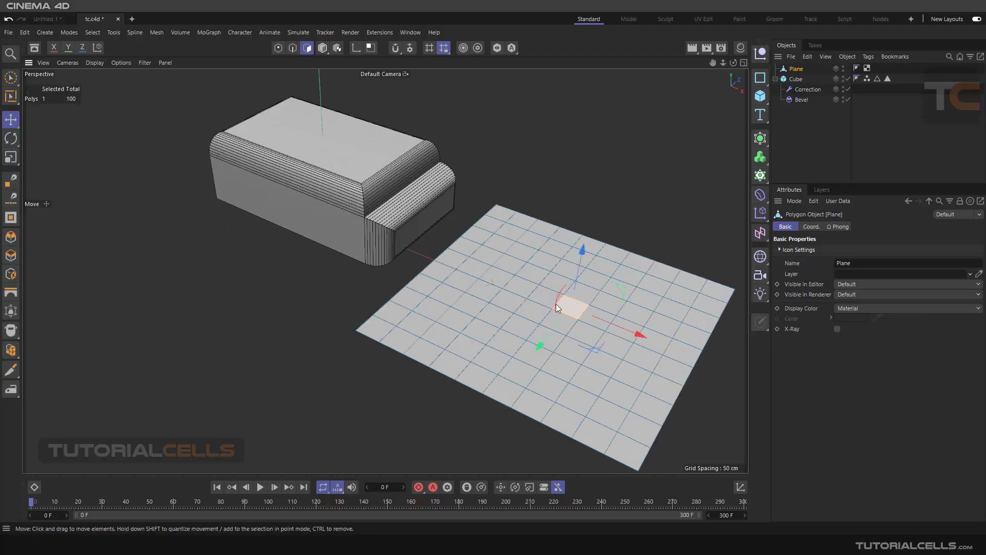
left_click(551, 302, "shift")
left_click(556, 289, "shift")
left_click(574, 294, "shift")
scroll(575, 295, "up", 3)
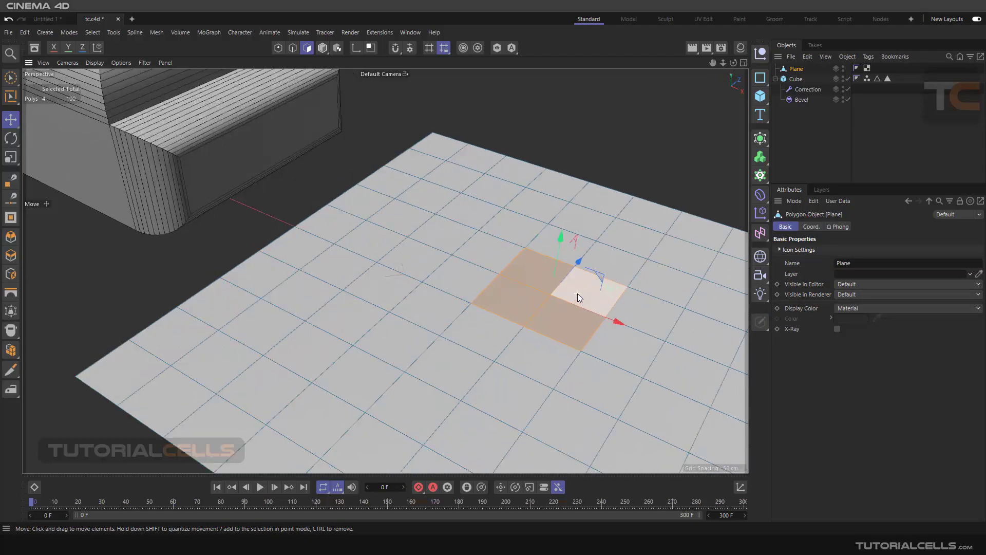
Step: Apply the Mat.4 material to the whole Plane object, undoing the first attempt made with polygons selected
left_click(741, 48)
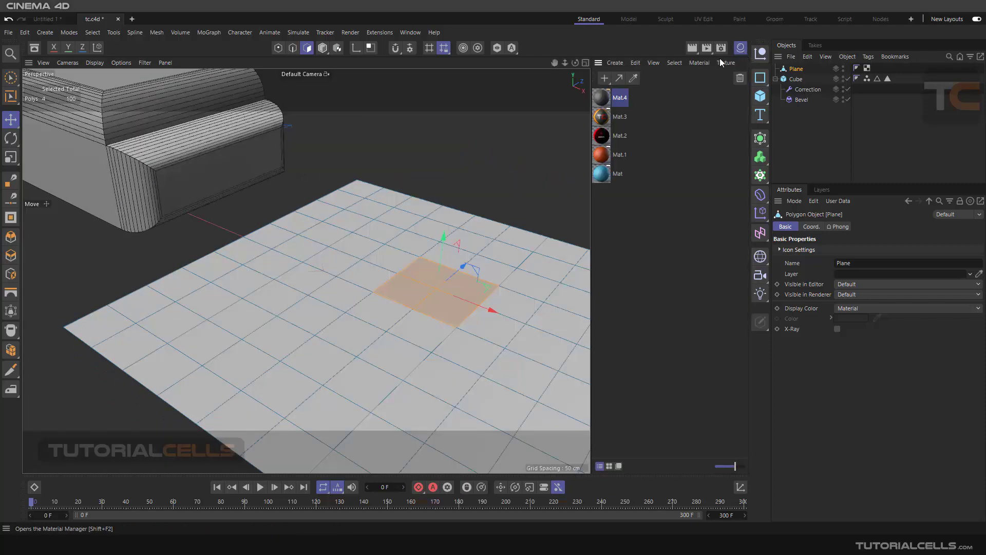
left_click_drag(602, 98, 506, 238)
key("ctrl+z")
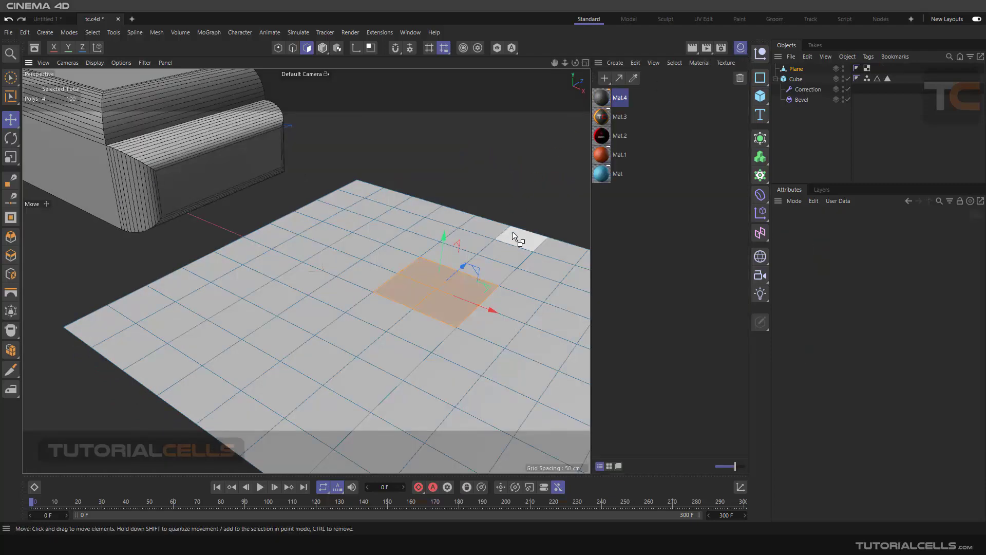
left_click(322, 48)
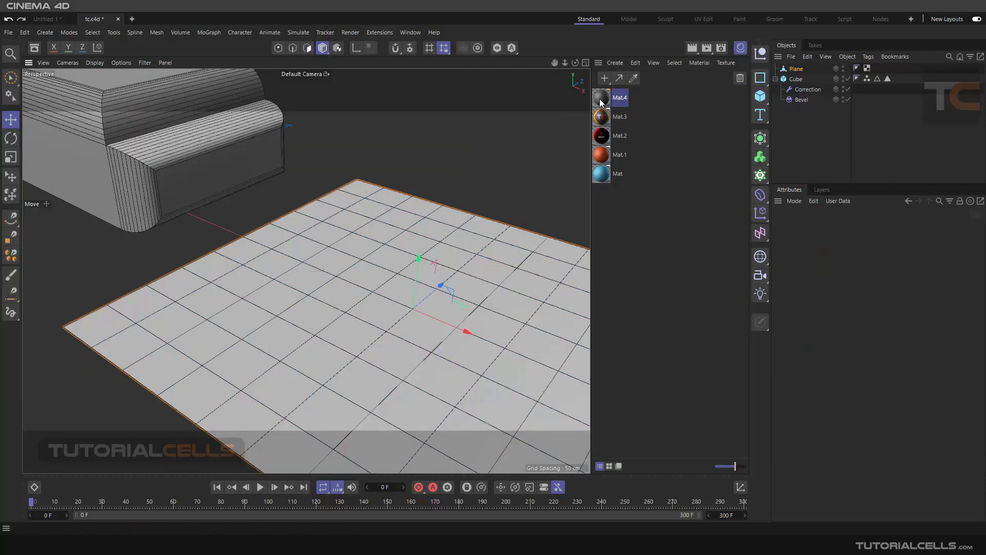
left_click_drag(601, 97, 524, 258)
left_click(741, 48)
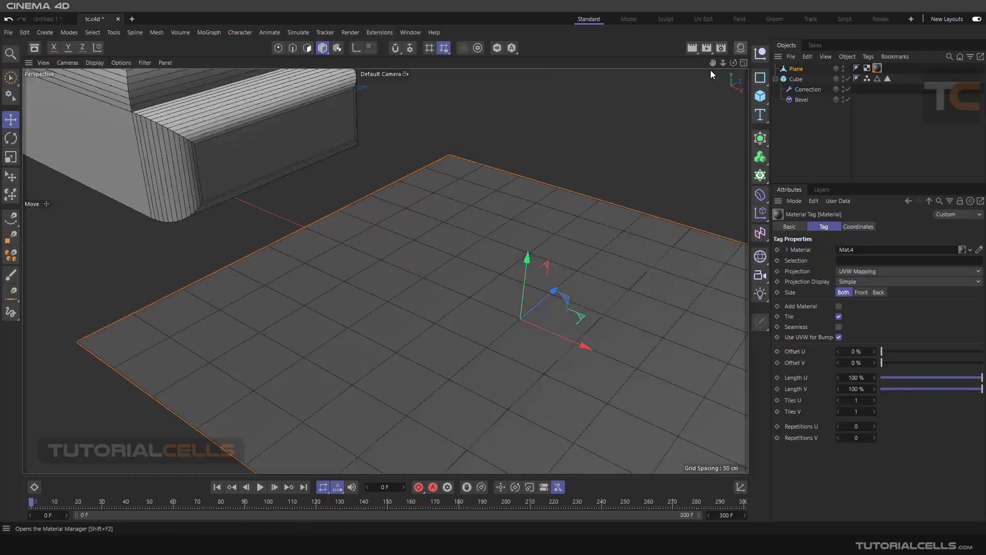
Step: Return to polygon editing and store the plane's four selected polygons as a Polygon Selection tag
left_click(307, 48)
middle_click_drag(546, 288, 517, 281, "alt")
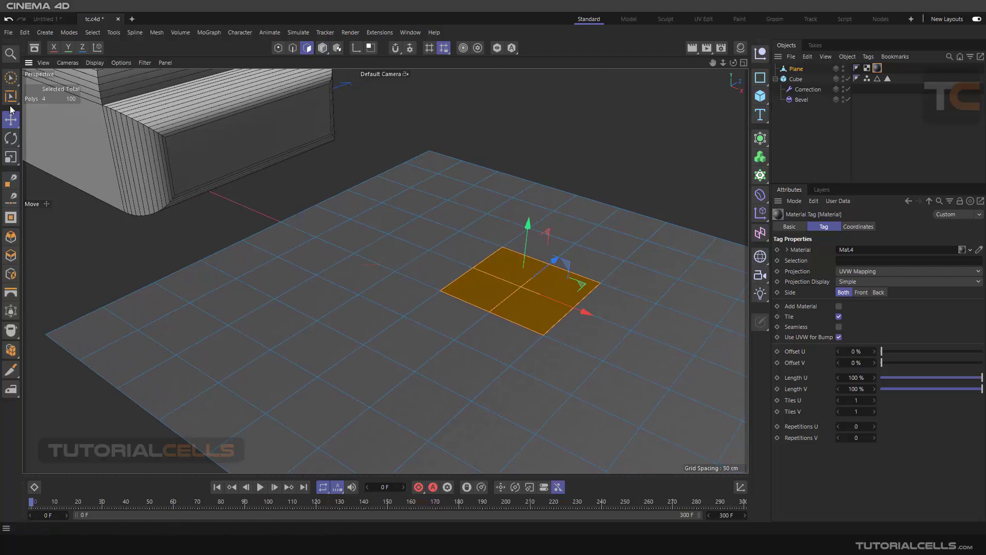
left_click(92, 32)
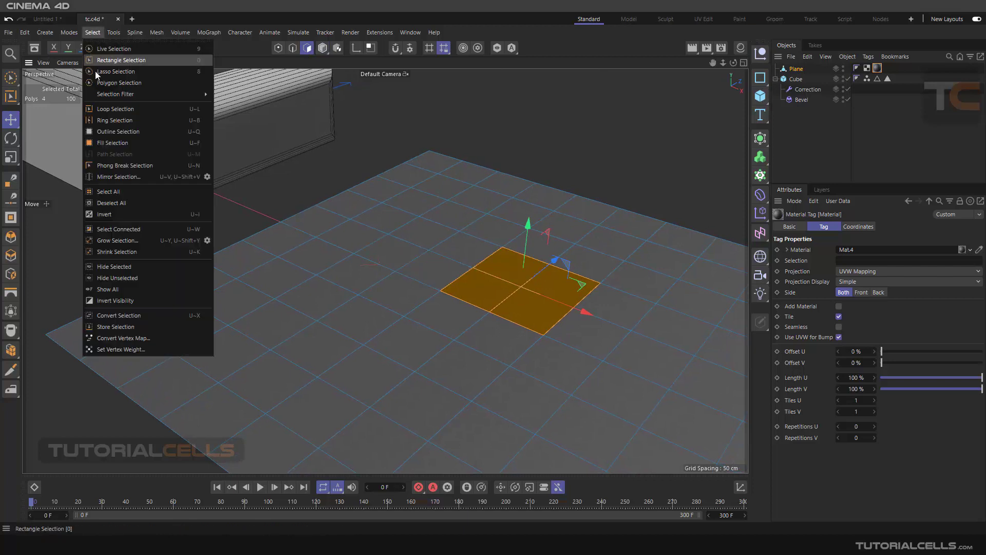
left_click(133, 330)
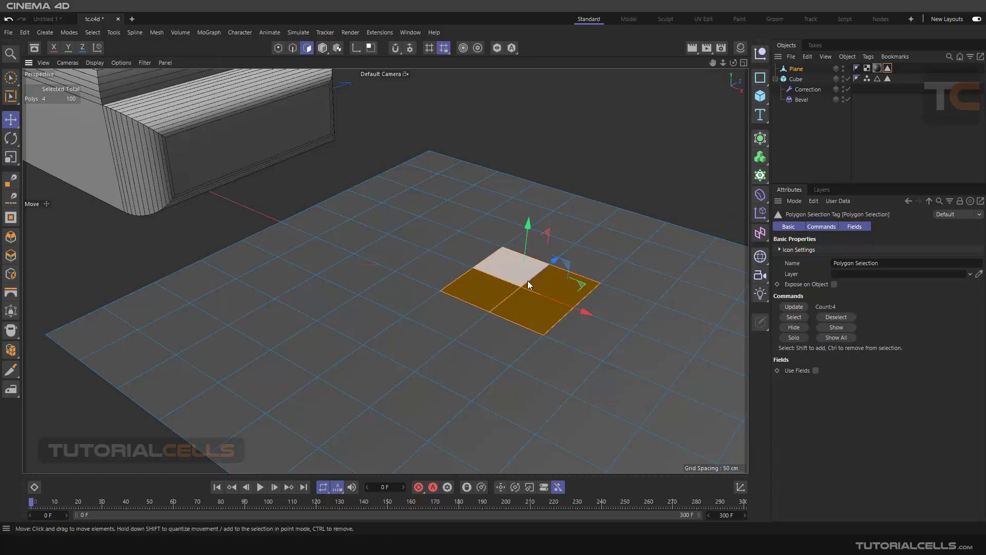
Step: Add a Bevel deformer under the Plane and set its component mode to Polygons
scroll(561, 287, "down", 2)
middle_click_drag(559, 287, 547, 251, "alt")
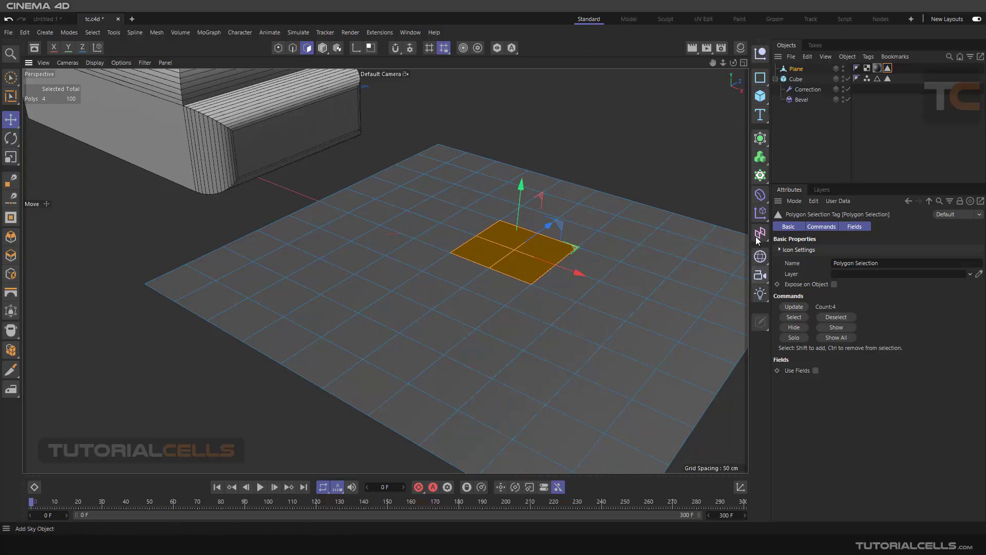
left_click(762, 197)
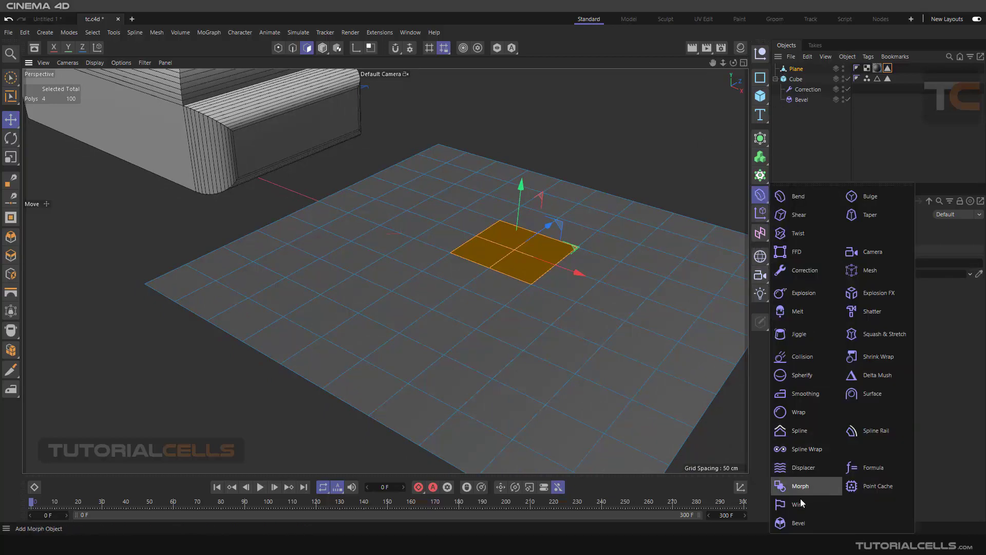
left_click(799, 520)
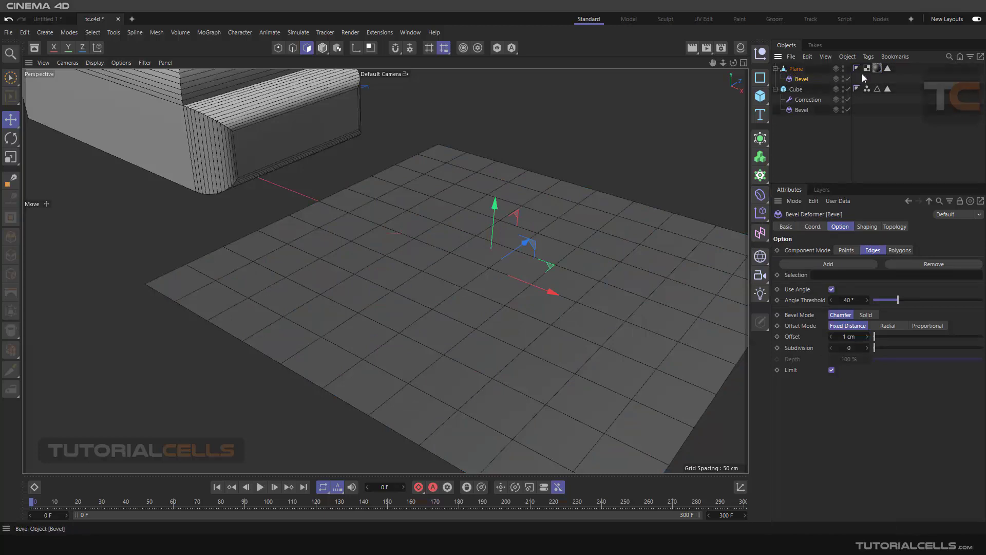
left_click(903, 250)
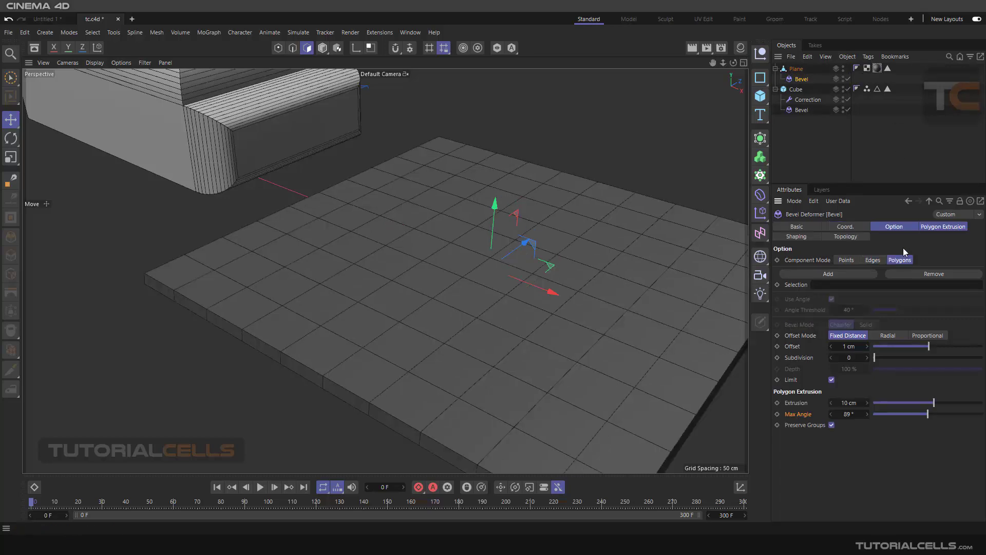
Step: Restrict the plane's Bevel deformer to the four stored polygons by assigning the plane's Polygon Selection tag to its Selection
right_click_drag(621, 238, 571, 265, "alt")
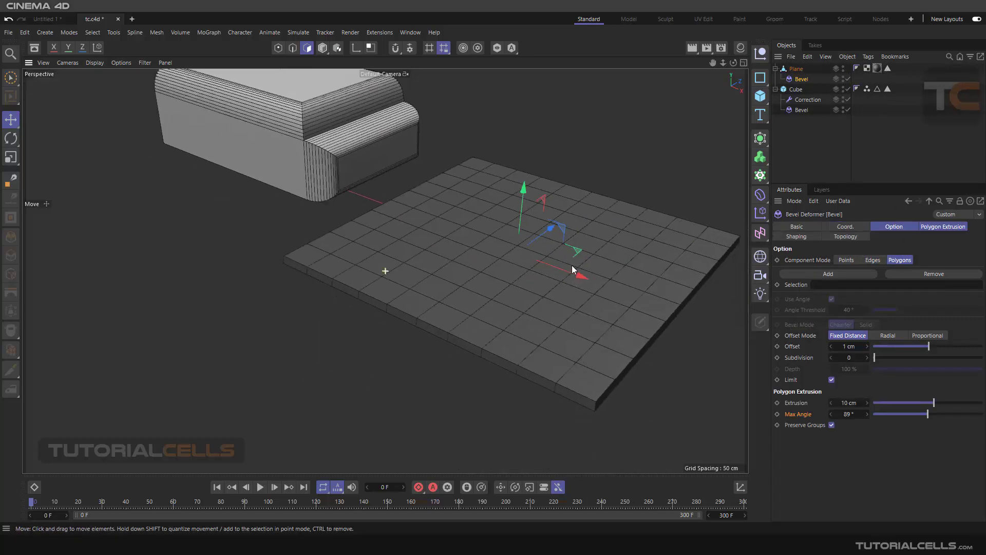
mouse_move(558, 283)
left_mouse_down("alt")
mouse_move(559, 257)
mouse_move(559, 279)
left_mouse_up("alt")
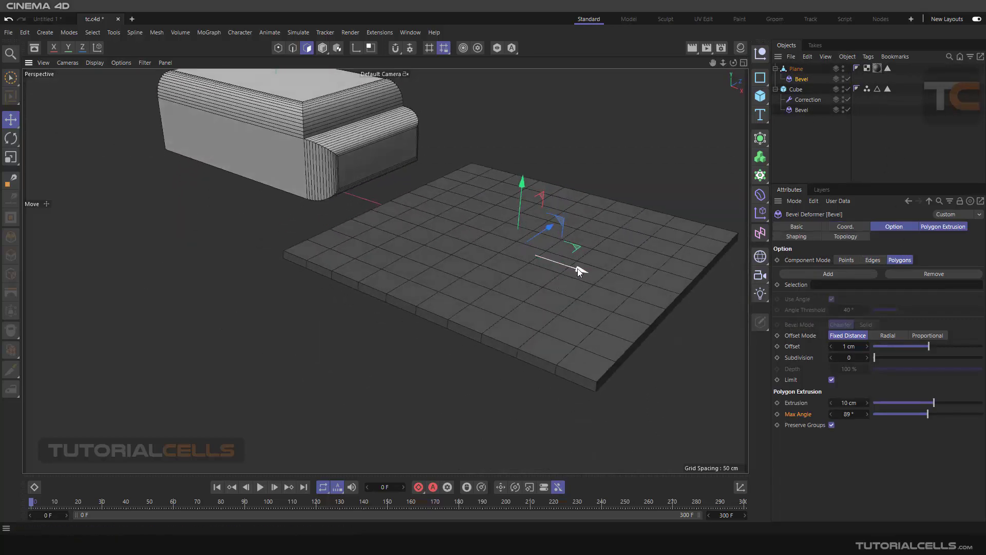
scroll(578, 267, "up", 1)
scroll(577, 267, "up", 1)
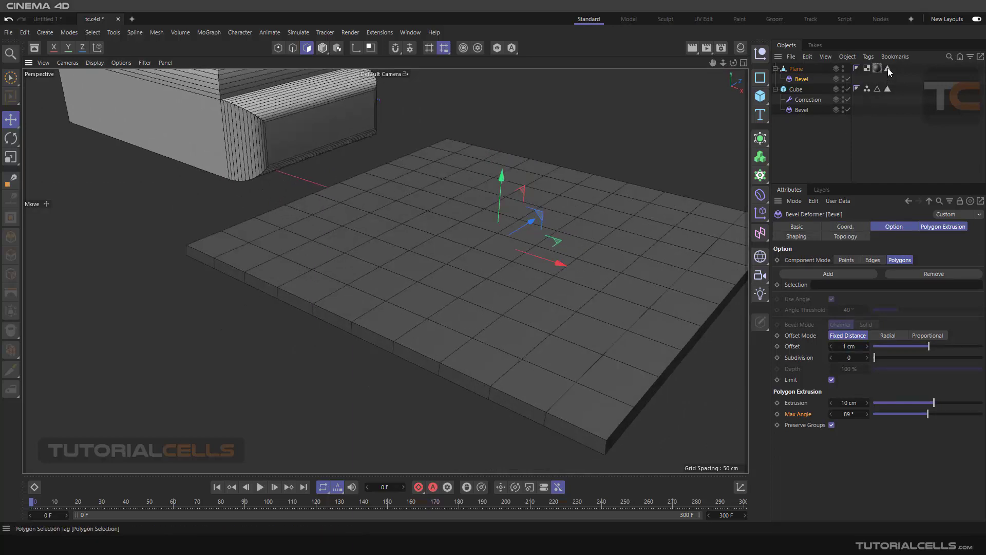
left_click_drag(888, 67, 855, 290)
scroll(515, 239, "up", 5)
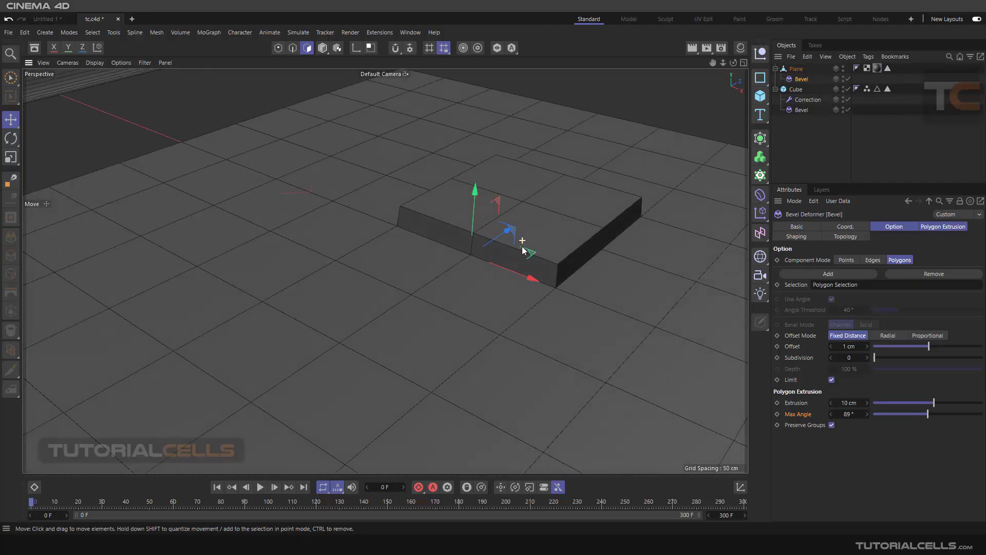
scroll(549, 244, "up", 3)
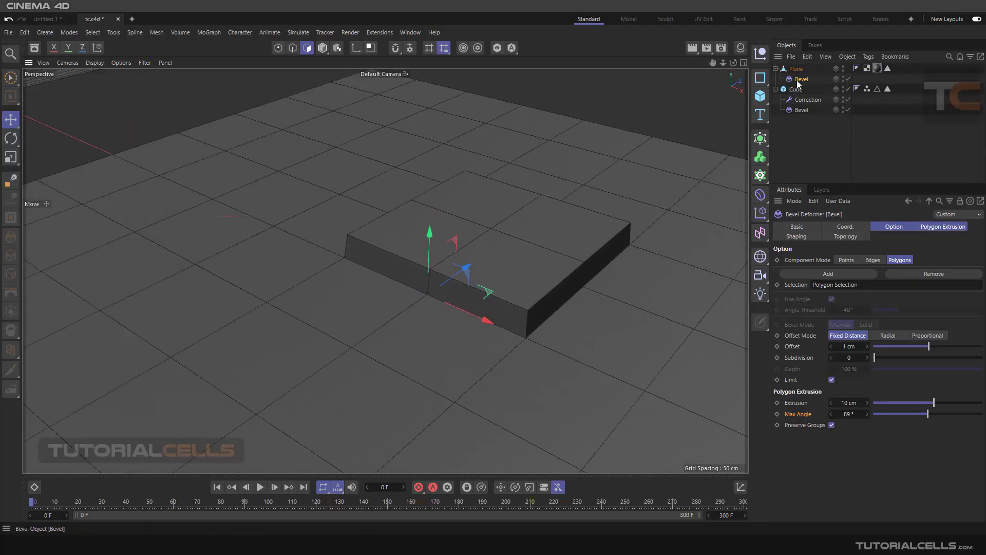
Step: Turn off Preserve Groups on the plane's Bevel so each selected polygon extrudes separately
left_click(794, 426)
left_click(831, 425)
left_click_drag(498, 255, 501, 269, "alt")
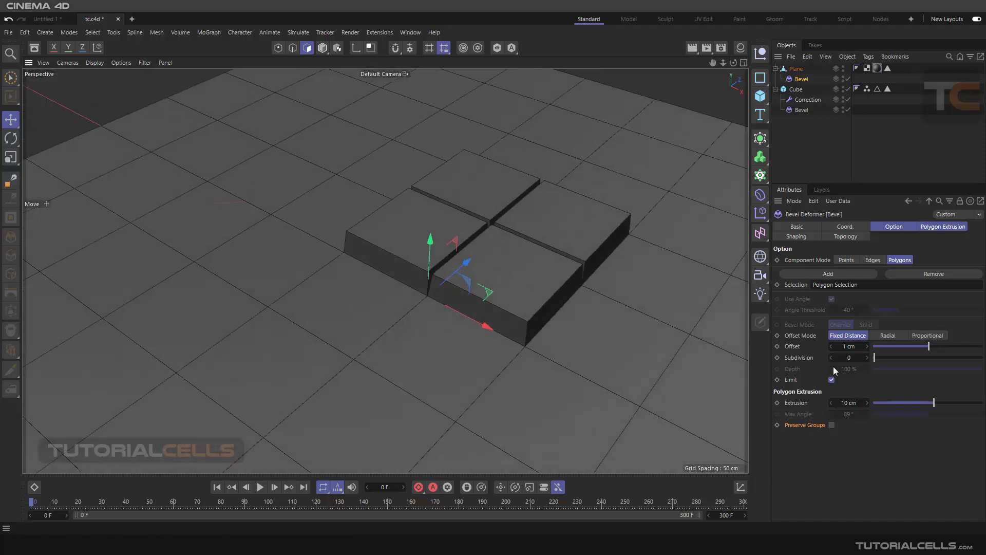
Step: Set the plane bevel's Subdivision to 2, polygon Extrusion to 8 cm and Offset to 9 cm
left_click_drag(872, 356, 886, 360)
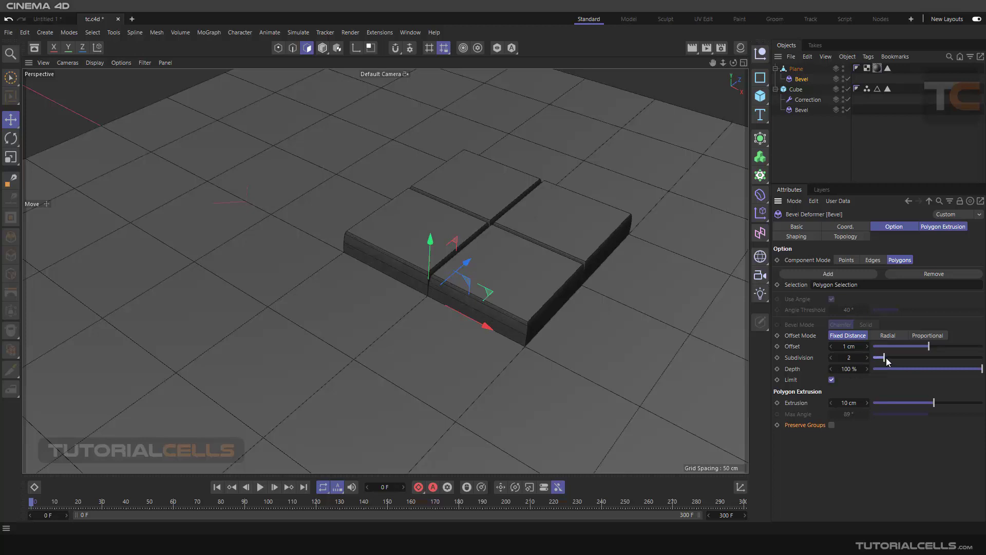
left_click_drag(909, 395, 933, 395)
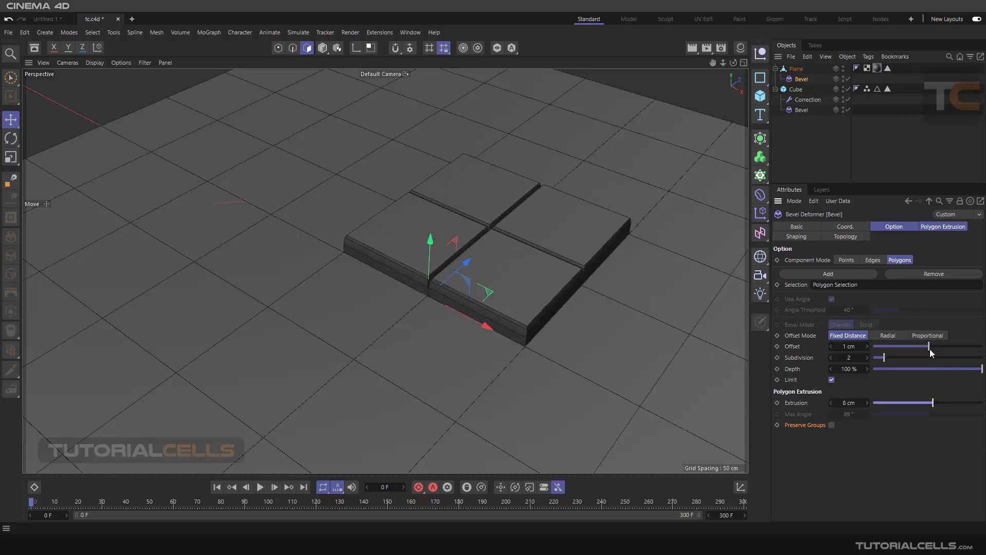
left_click_drag(929, 349, 933, 347)
scroll(562, 306, "up", 5)
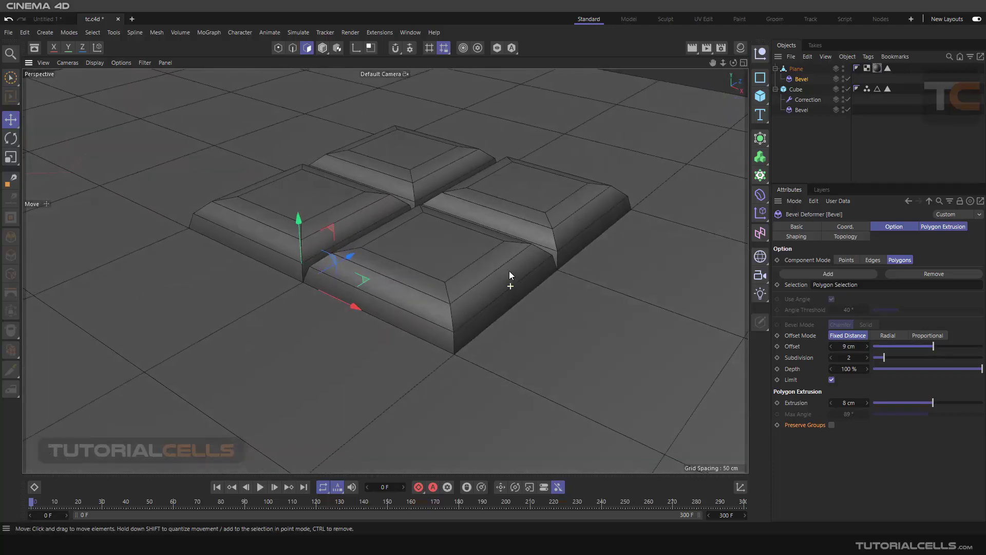
scroll(510, 271, "down", 5)
scroll(497, 304, "up", 2)
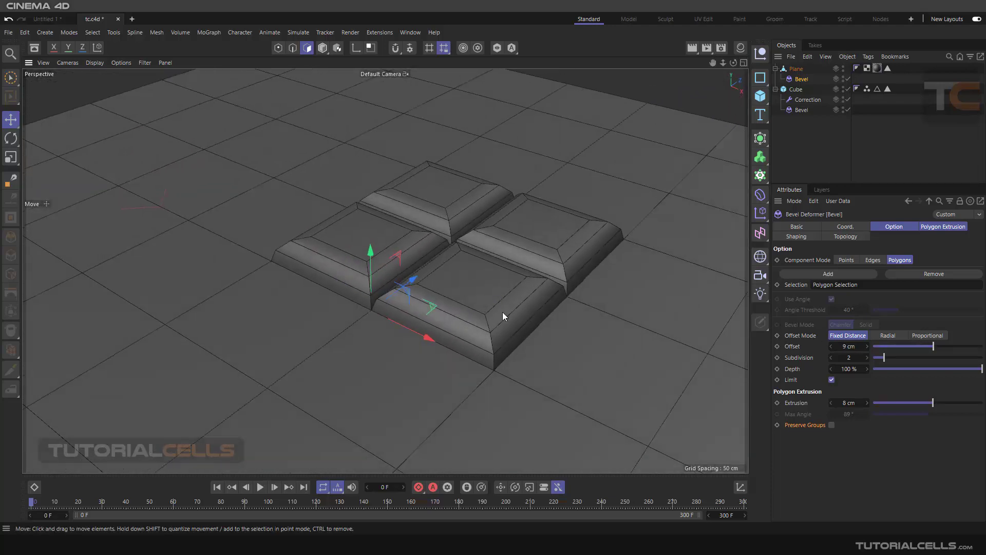
Step: Compare the plane's bevel with Preserve Groups on and off, and set its Extrusion to 10 cm
left_click(831, 424)
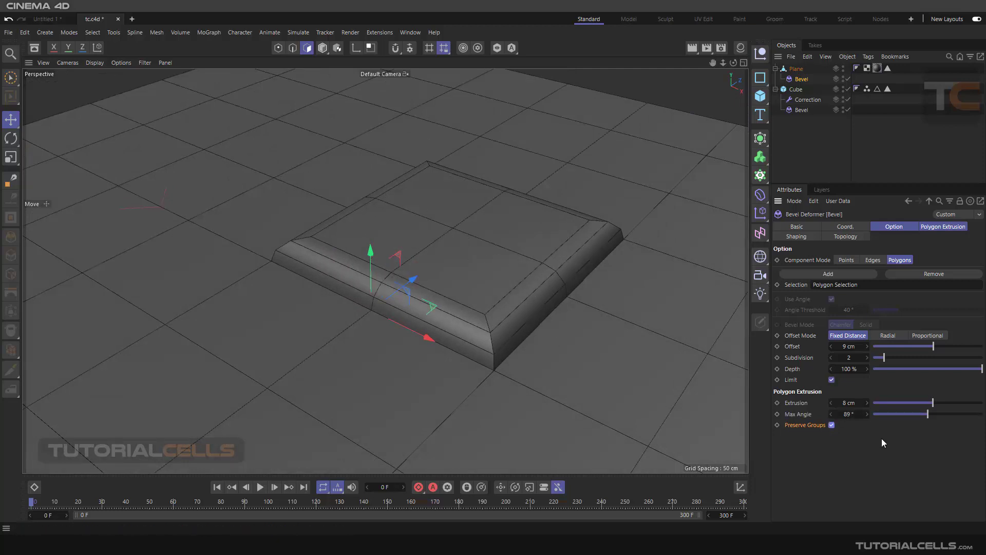
left_click(832, 424)
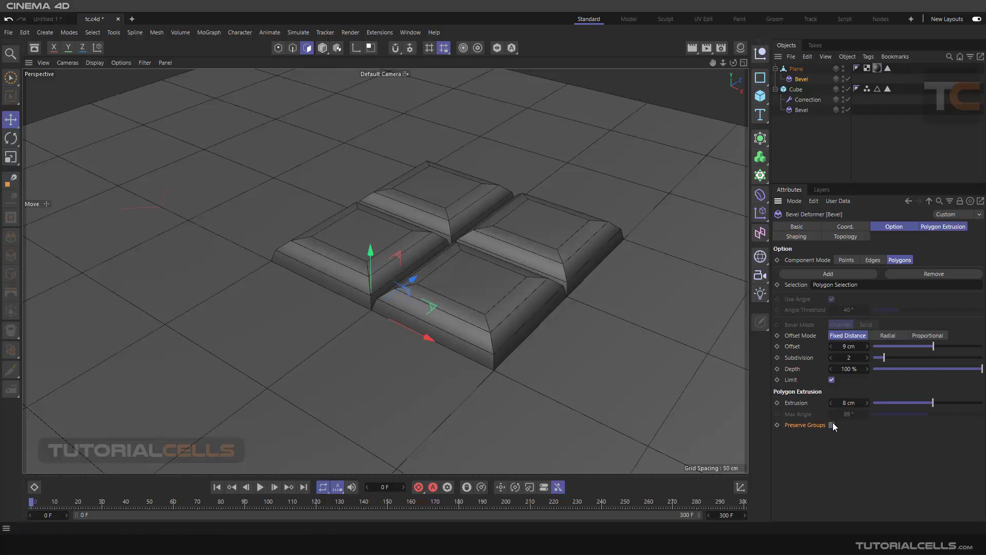
left_click(832, 424)
left_click_drag(929, 402, 933, 402)
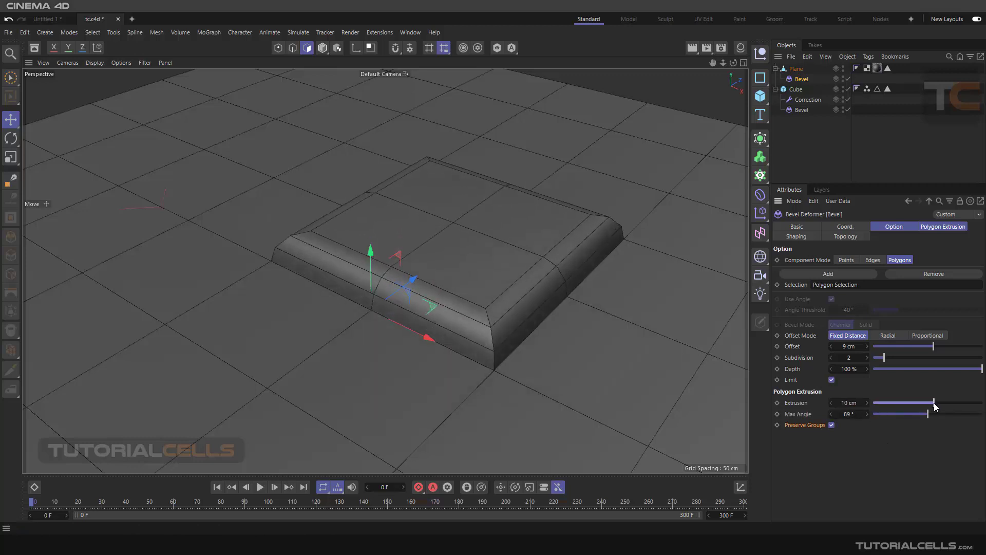
left_click(831, 425)
left_click(832, 425)
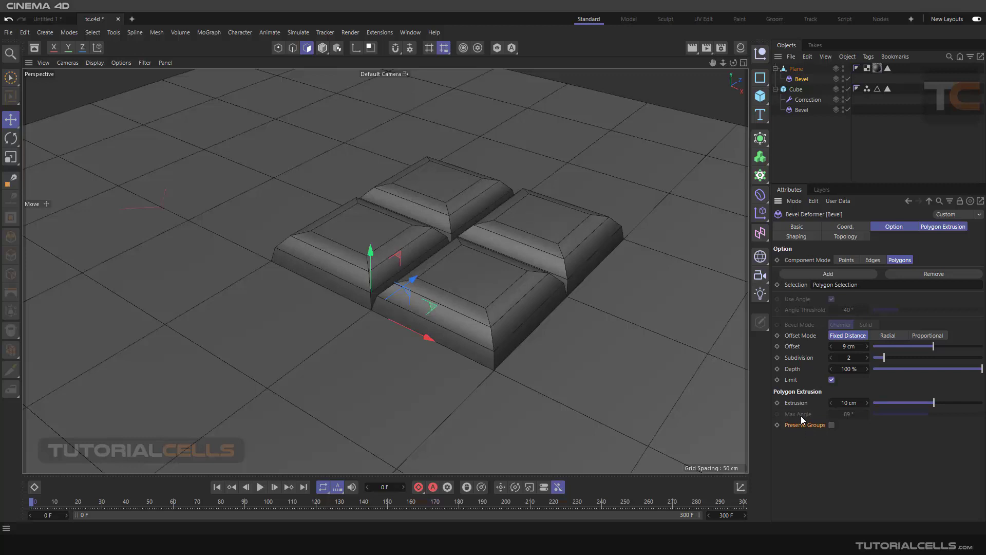
Step: Select the cube's Bevel deformer and switch it off and back on to compare the cube with and without it
scroll(441, 273, "down", 10)
middle_click_drag(319, 204, 610, 346, "alt")
scroll(559, 283, "up", 6)
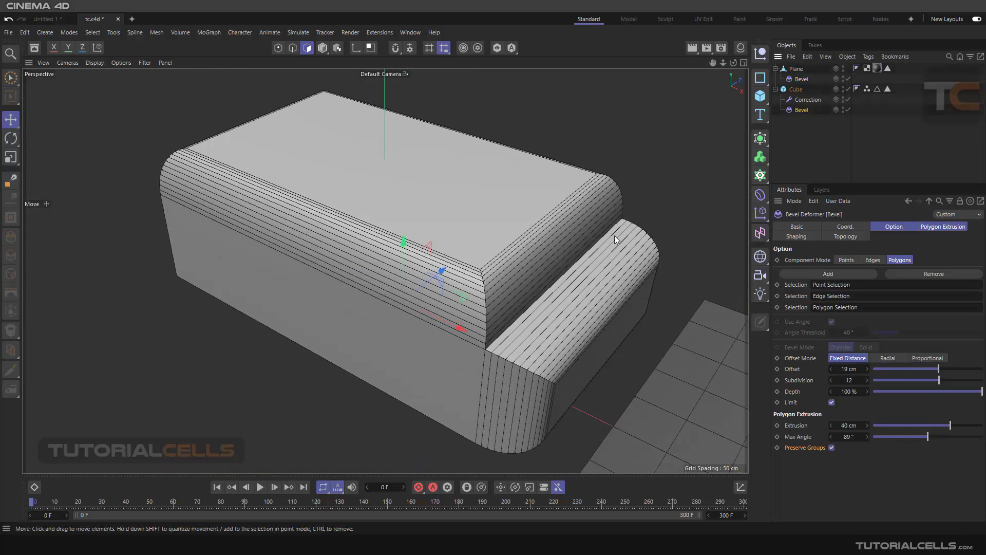
scroll(614, 235, "down", 3)
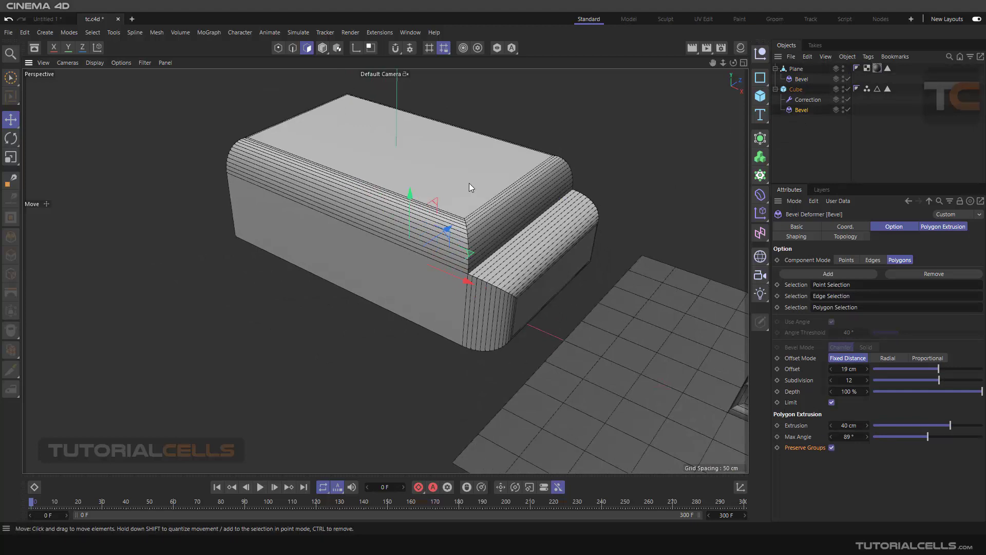
left_click(848, 109)
scroll(518, 239, "up", 2)
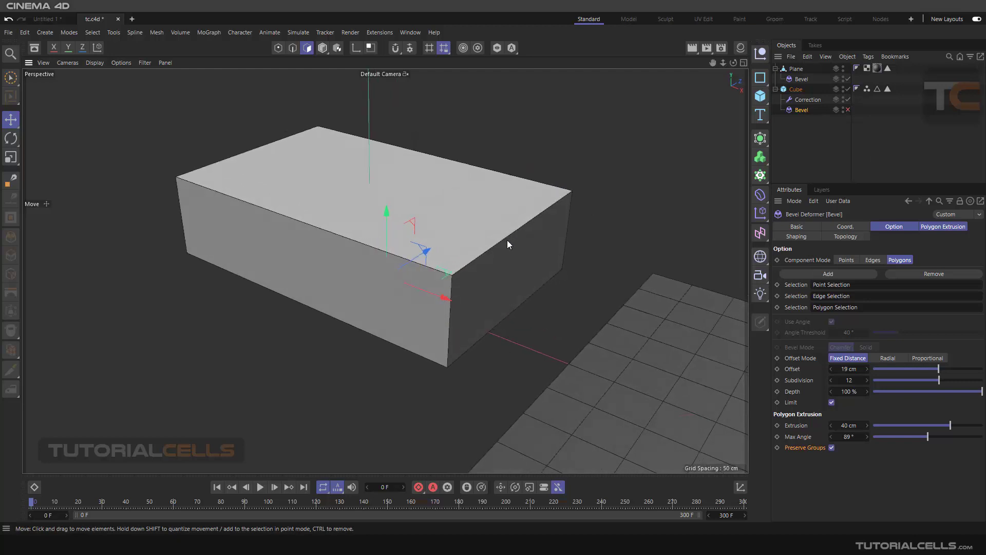
scroll(506, 240, "up", 2)
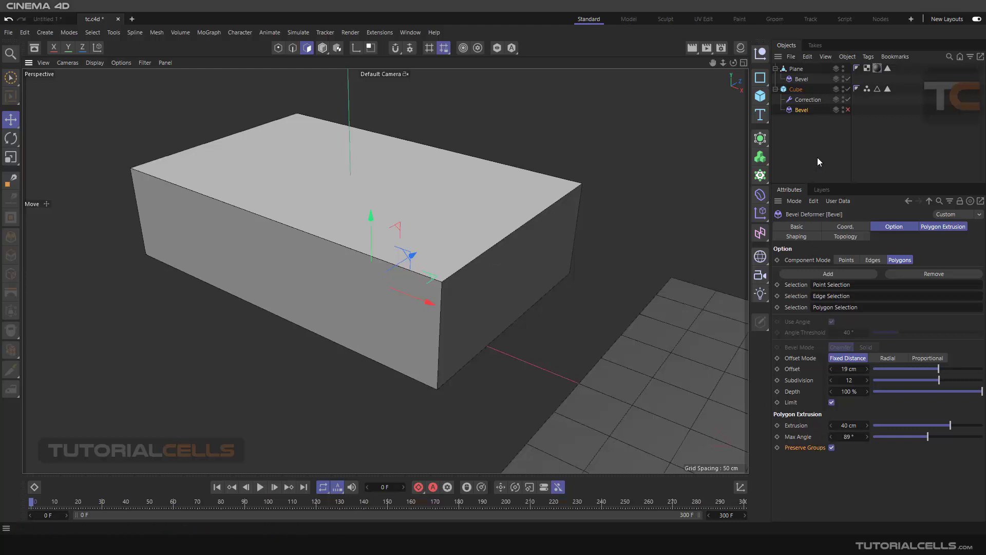
left_click(848, 109)
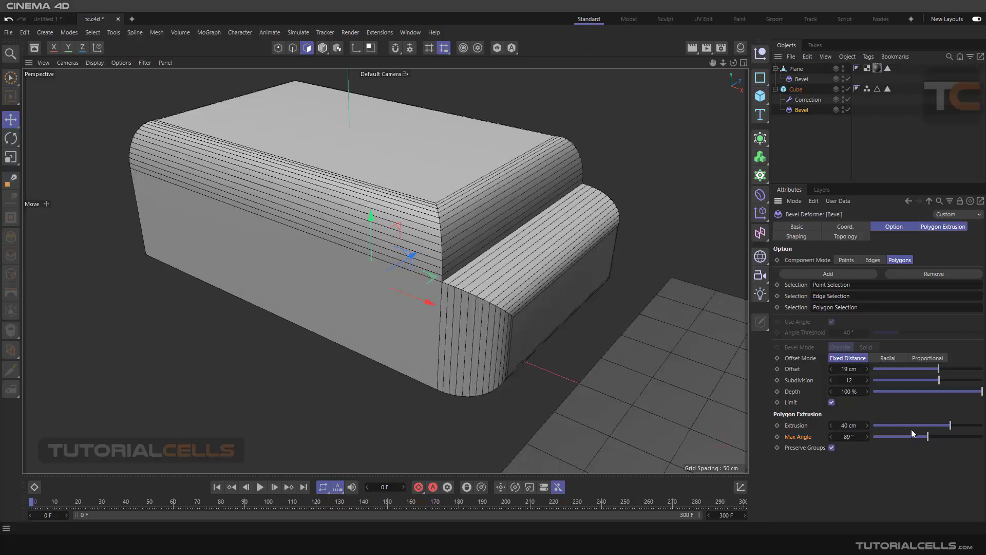
Step: Raise the cube bevel's Polygon Extrusion Max Angle to 91°
left_click(867, 436)
left_click(867, 436)
scroll(568, 224, "down", 3)
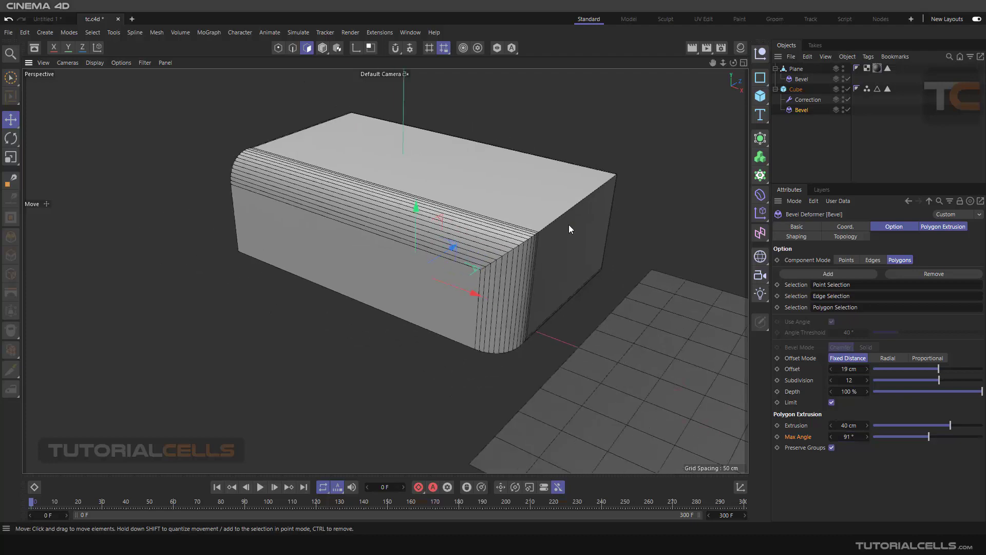
left_click_drag(569, 224, 521, 242, "alt")
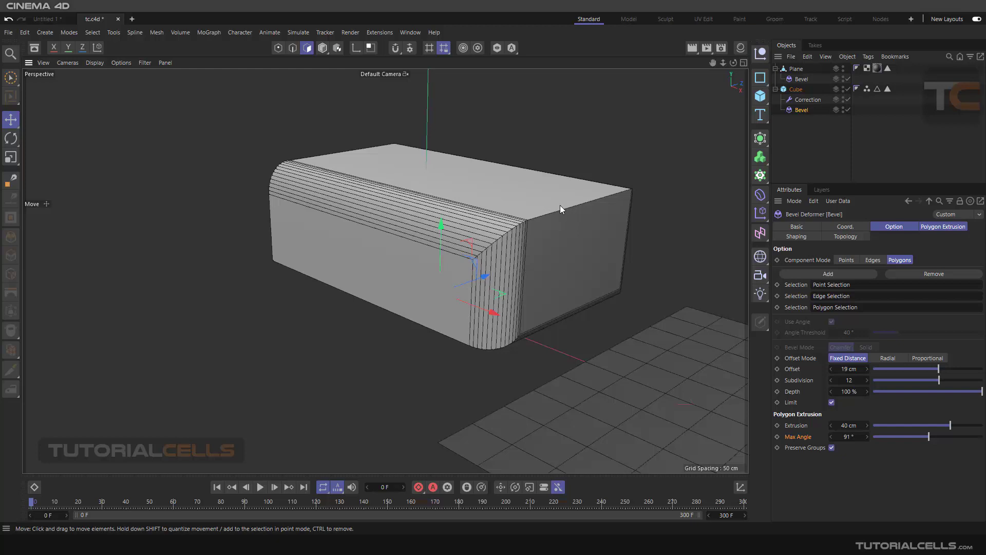
Step: Toggle Preserve Groups off and back on for the cube's Bevel and examine the extruded faces from several angles
left_click(807, 447)
left_click(831, 448)
left_click(831, 448)
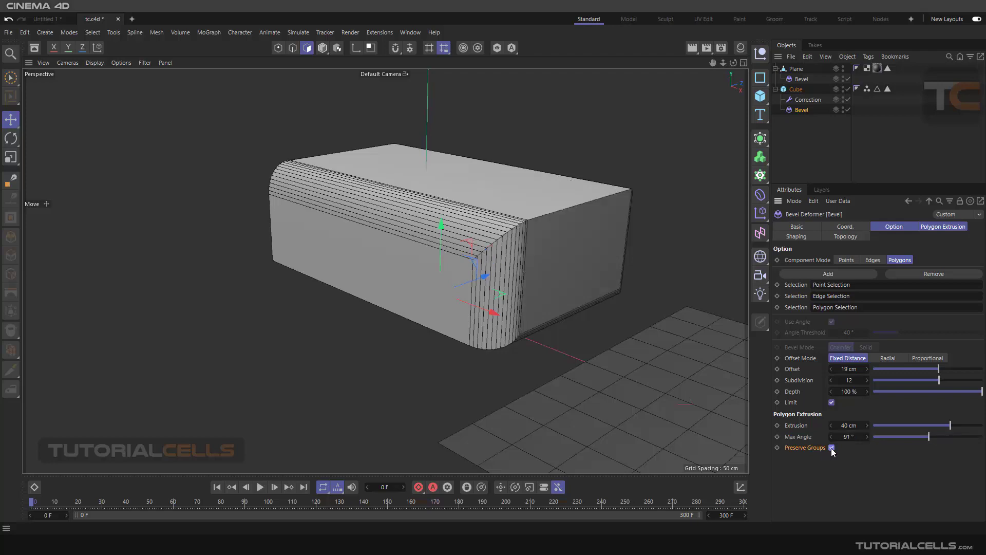
left_click(831, 448)
left_click(831, 448)
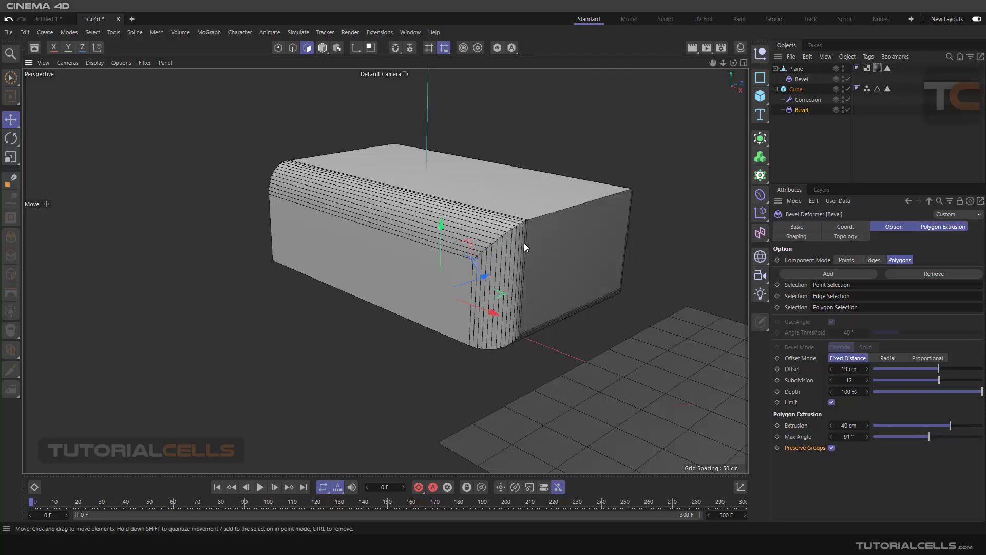
left_click_drag(524, 242, 549, 240, "alt")
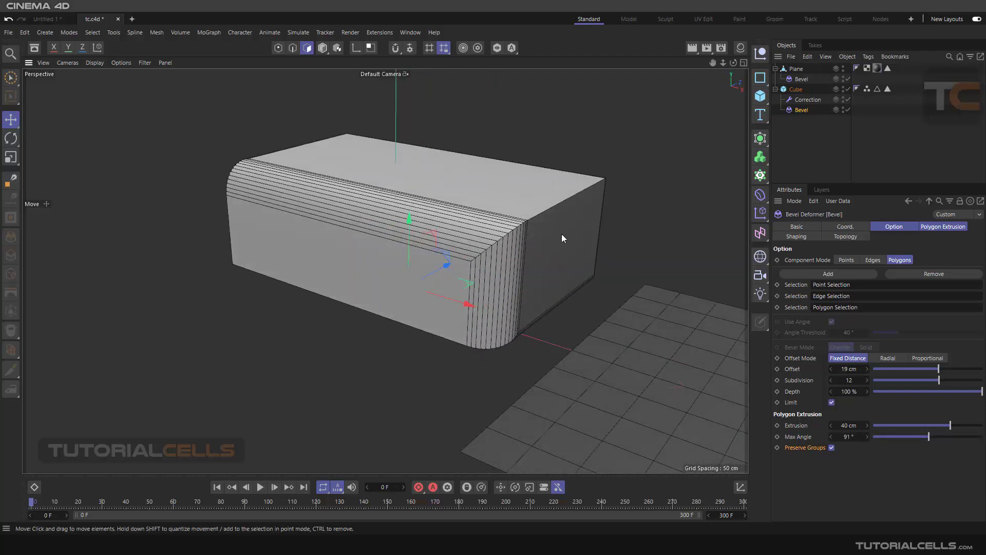
left_click_drag(529, 197, 559, 215, "alt")
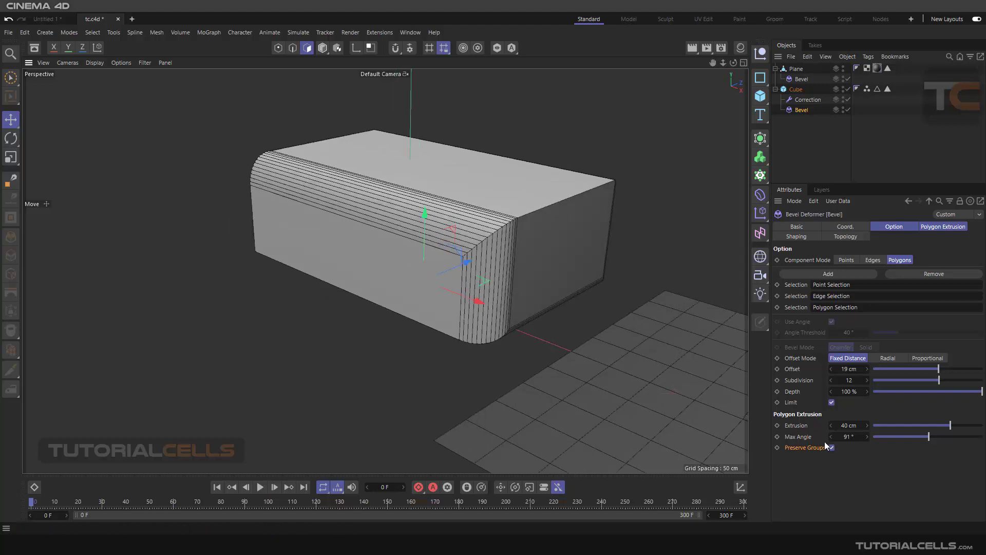
left_click_drag(548, 223, 571, 248, "alt")
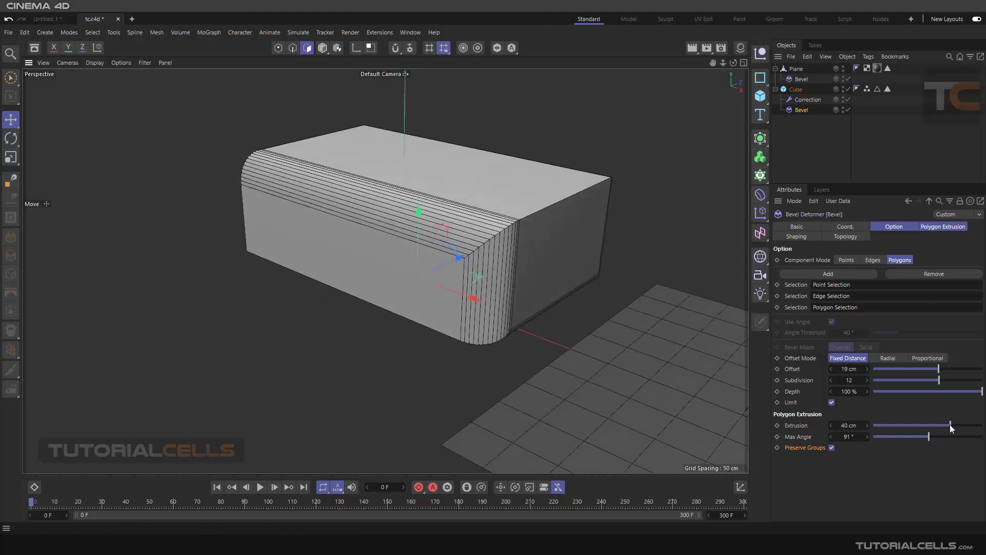
Step: Set the cube bevel's Extrusion to 32 cm and Max Angle to 98°, and open its Shaping settings
mouse_move(950, 426)
left_mouse_down()
mouse_move(935, 425)
mouse_move(946, 425)
left_mouse_up()
mouse_move(660, 266)
left_mouse_down("alt")
mouse_move(541, 245)
mouse_move(677, 302)
mouse_move(661, 252)
mouse_move(651, 264)
left_mouse_up("alt")
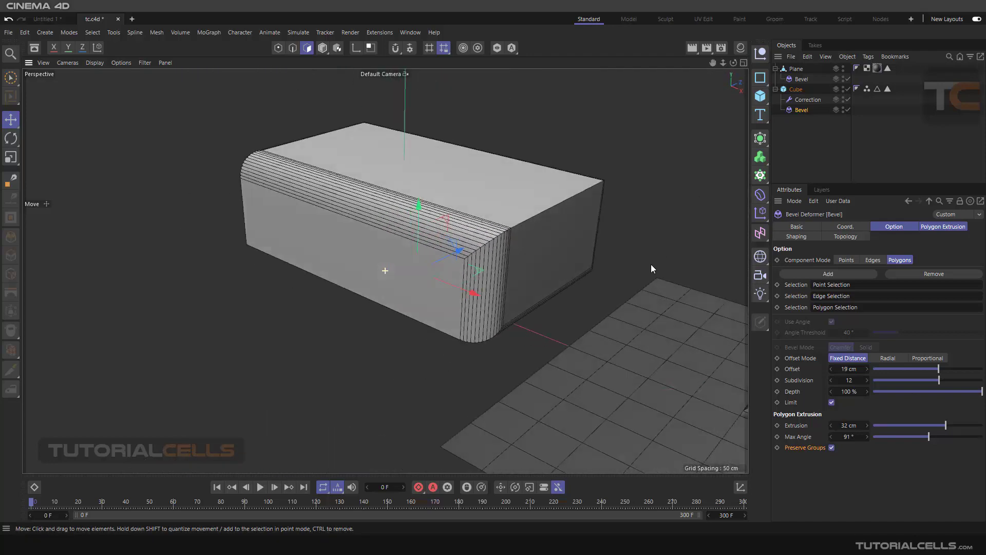
left_click_drag(908, 436, 933, 436)
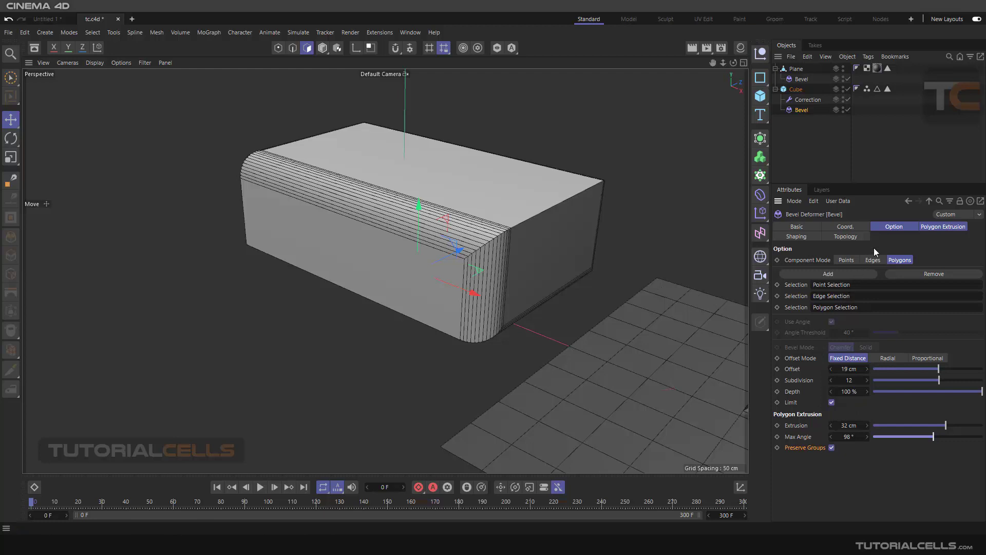
left_click(797, 237)
Step: Delete the plane, the cube and all their deformers, and add a new Cube primitive
scroll(617, 260, "down", 4)
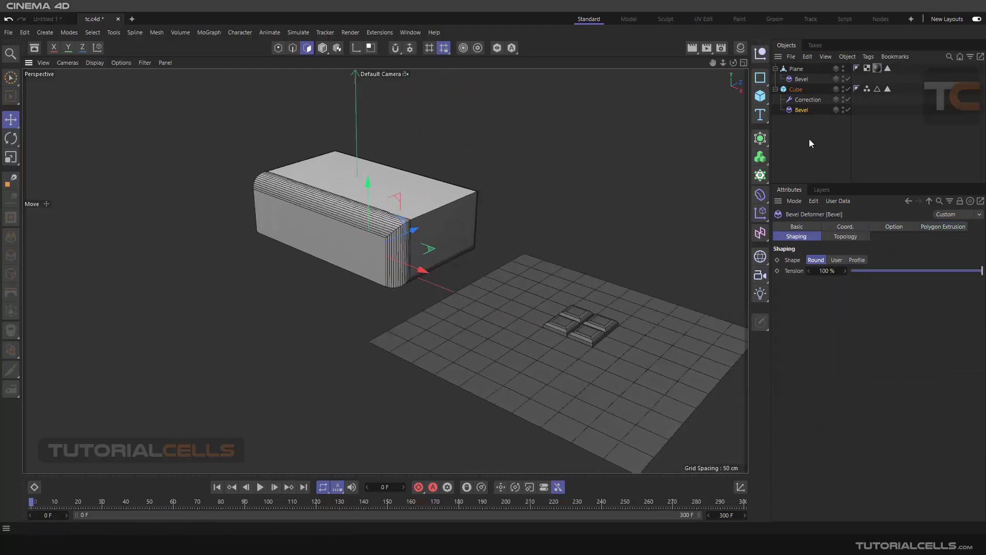
left_click_drag(809, 139, 780, 52)
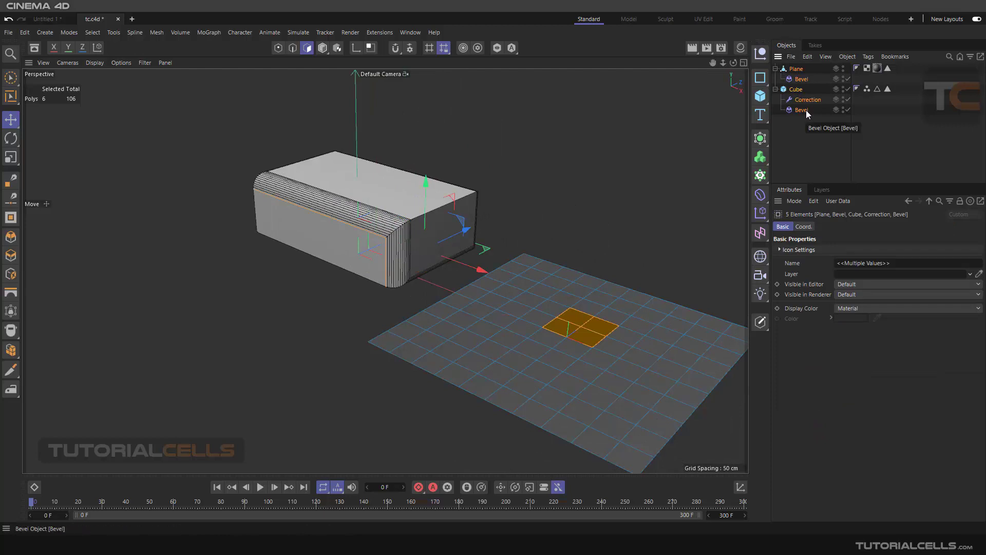
key("Delete")
left_click(760, 96)
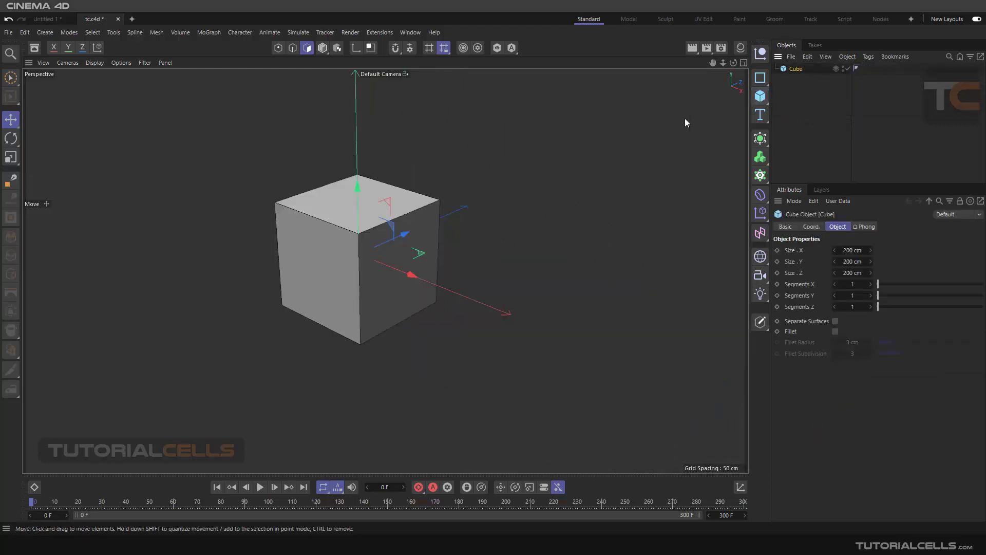
Step: Make the cube editable, select the top edge shared with its darker side face, and store it as an edge selection
middle_click_drag(346, 263, 421, 242, "alt")
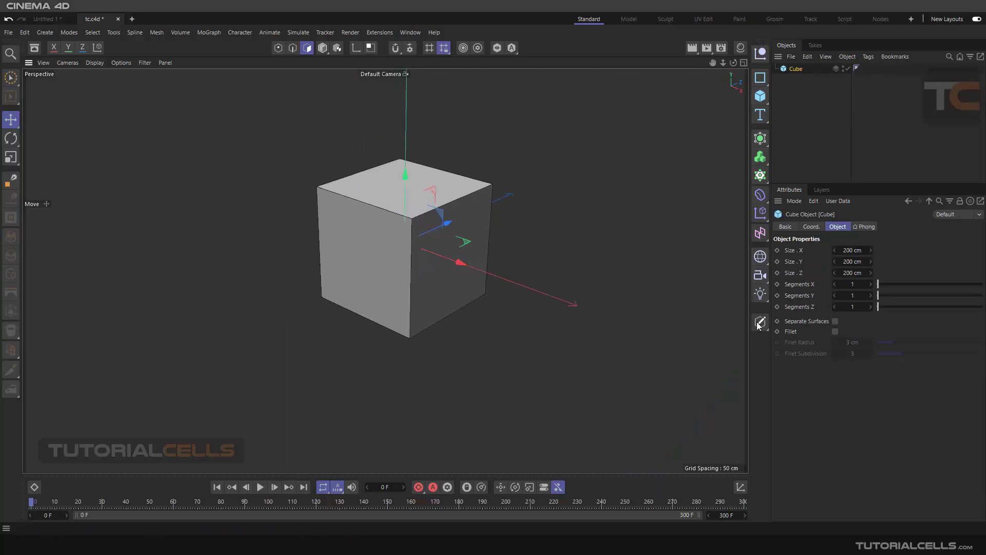
key("c")
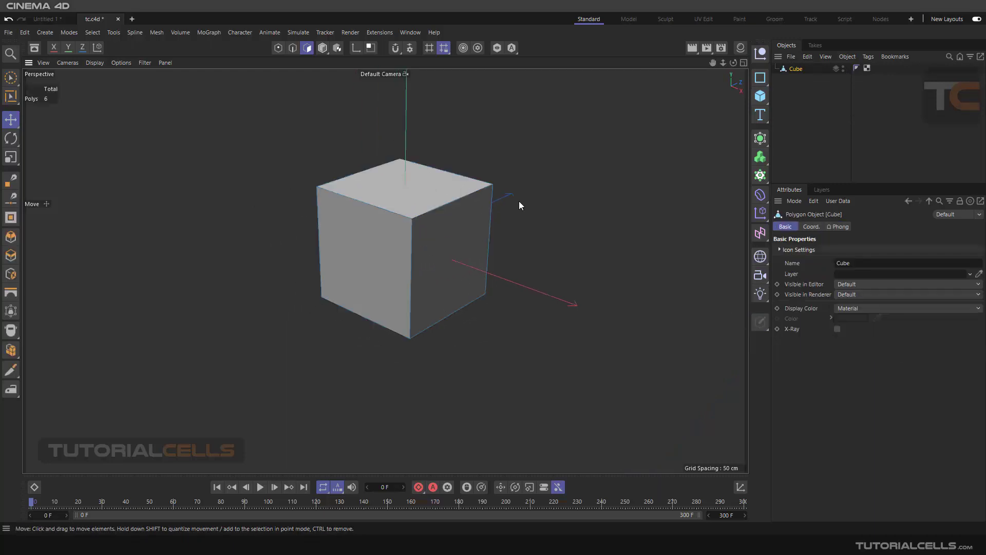
left_click(293, 47)
left_click(446, 204)
scroll(445, 203, "up", 1)
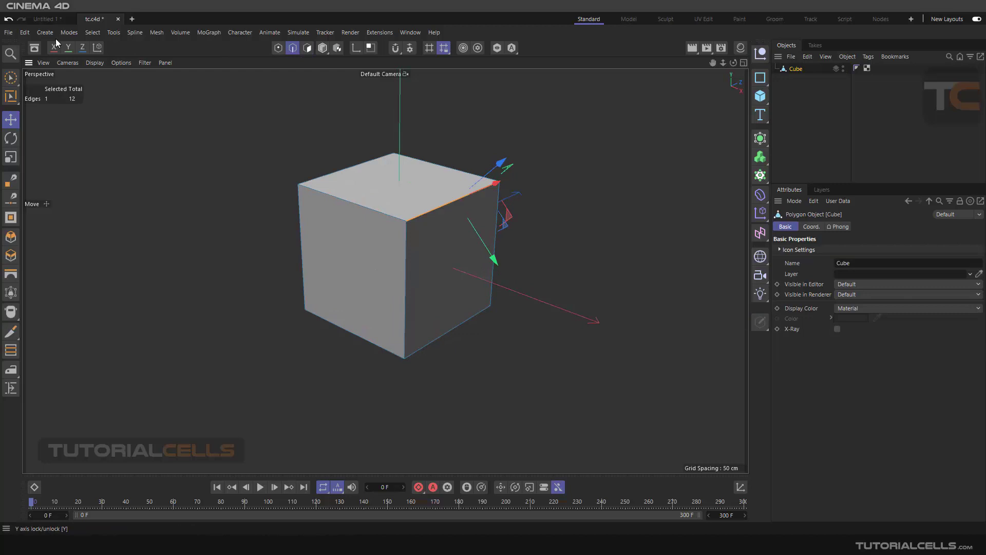
left_click(92, 32)
left_click(121, 328)
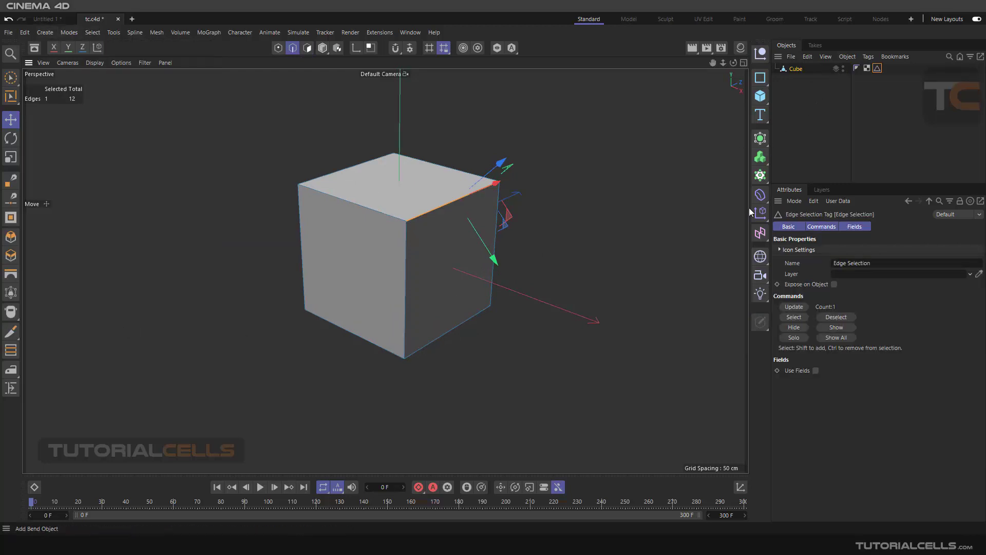
Step: Add a Bevel deformer under the cube and restrict it to the stored Edge Selection in Edges mode
left_click(760, 194)
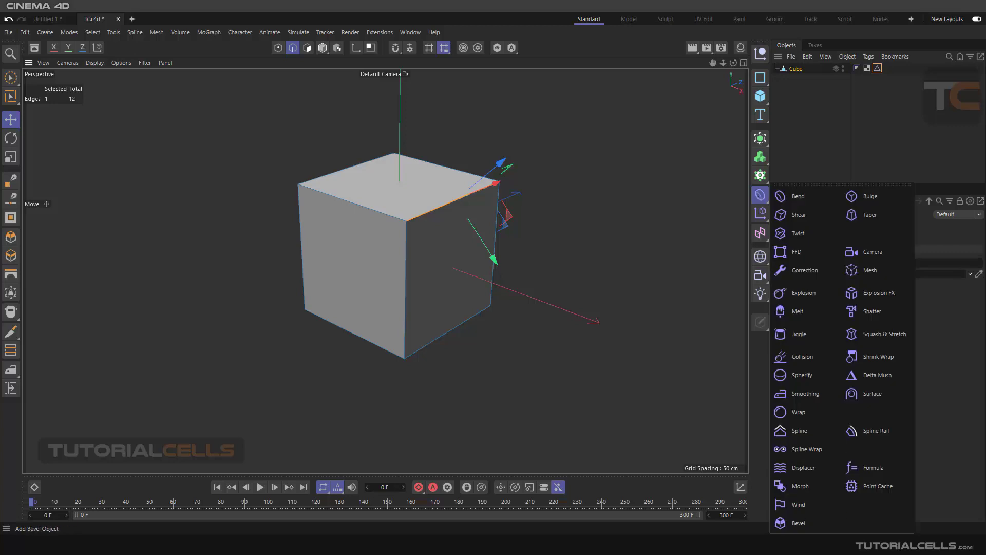
left_click(799, 523)
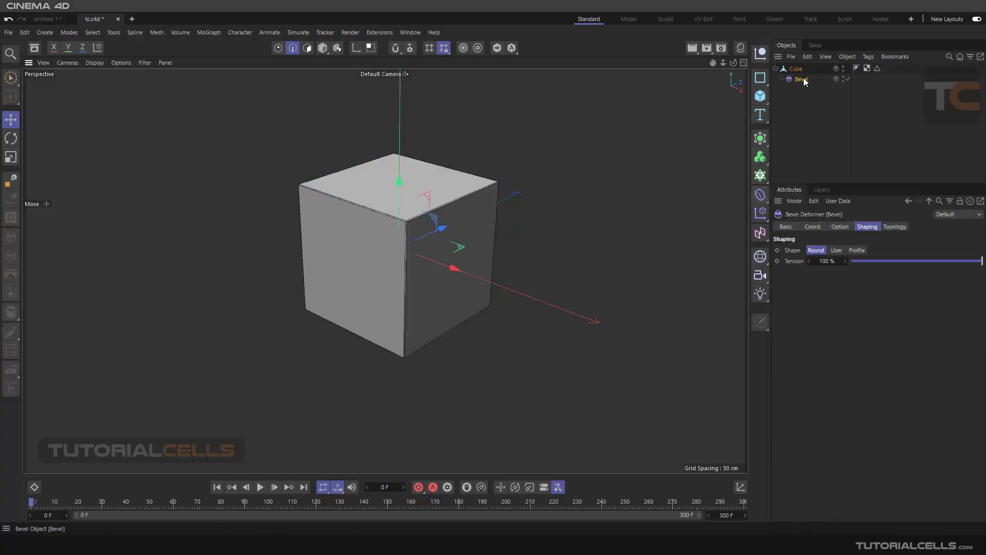
left_click(847, 227)
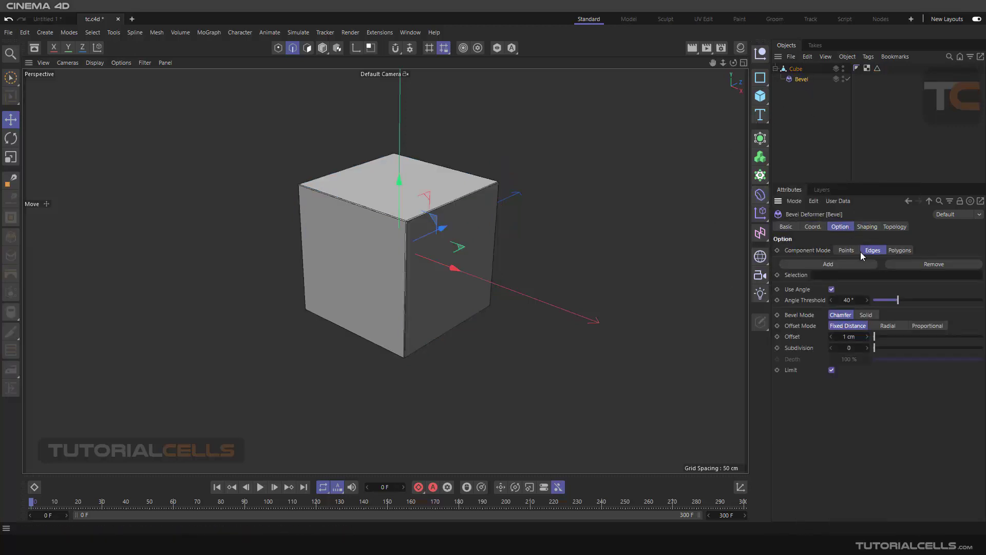
left_click_drag(878, 68, 842, 275)
Step: Set the edge bevel's Offset to 26 cm and its Subdivision to 84
scroll(435, 214, "up", 5)
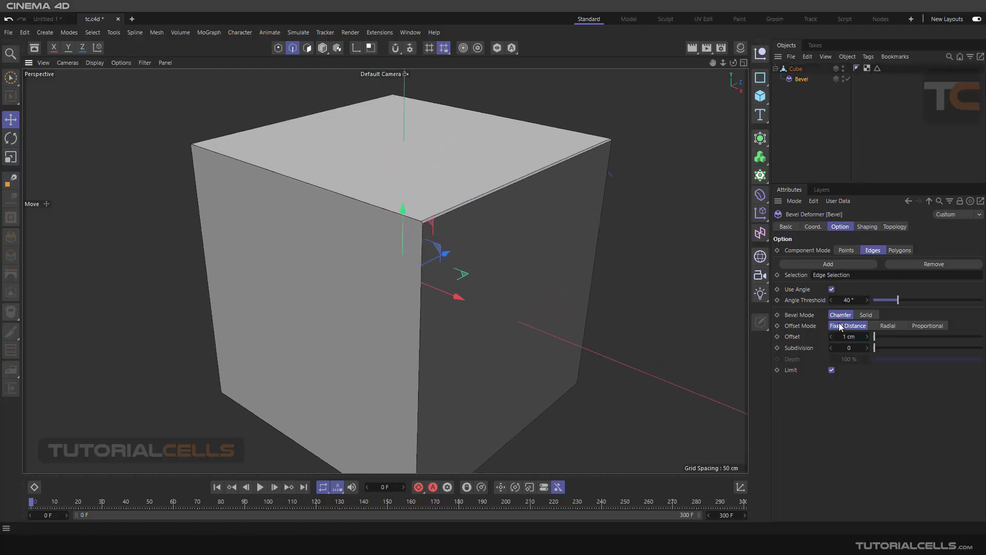
left_click_drag(874, 337, 980, 348)
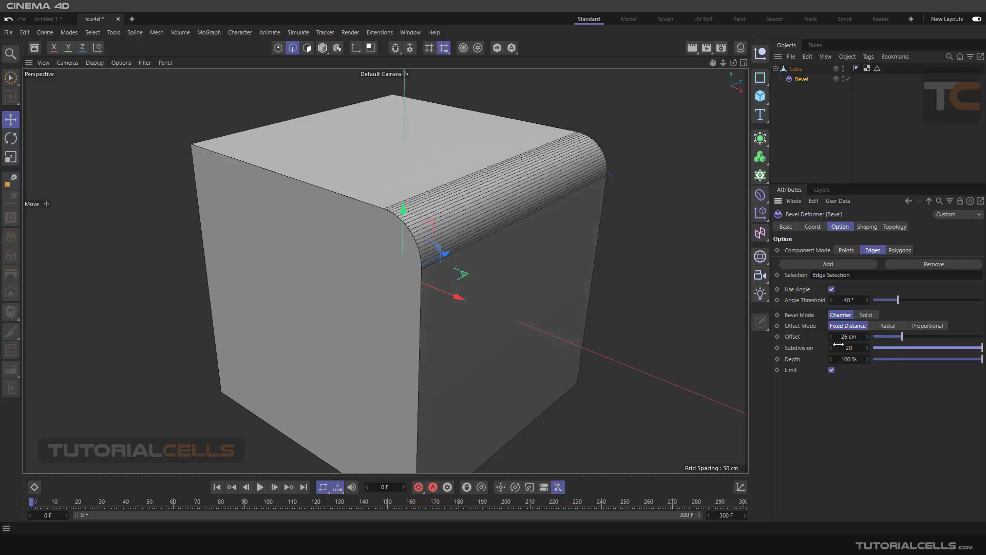
left_click_drag(838, 344, 858, 348)
scroll(519, 209, "up", 4)
scroll(572, 269, "down", 3)
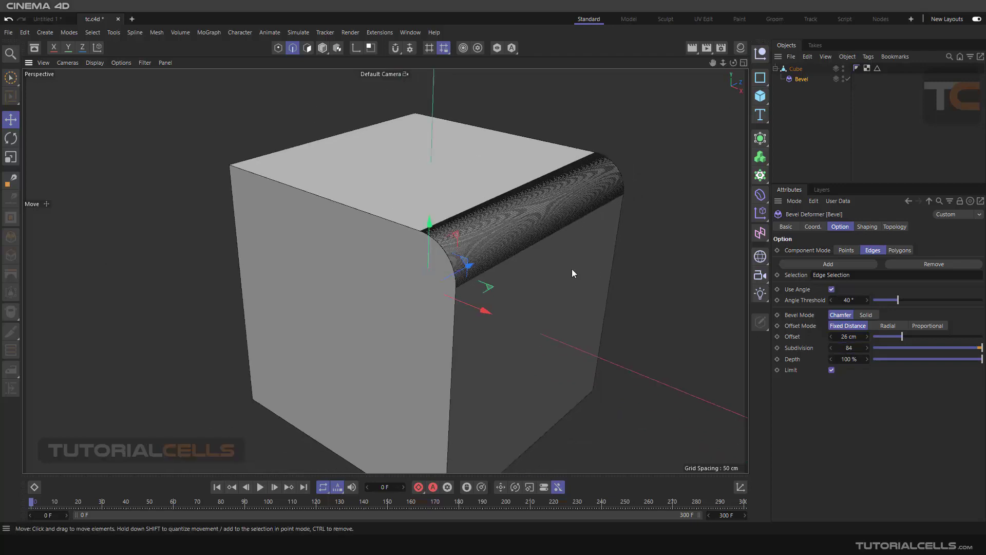
Step: Switch the viewport display to smooth shading without lines and view the rounded edge from another angle
left_click_drag(572, 269, 550, 212, "alt")
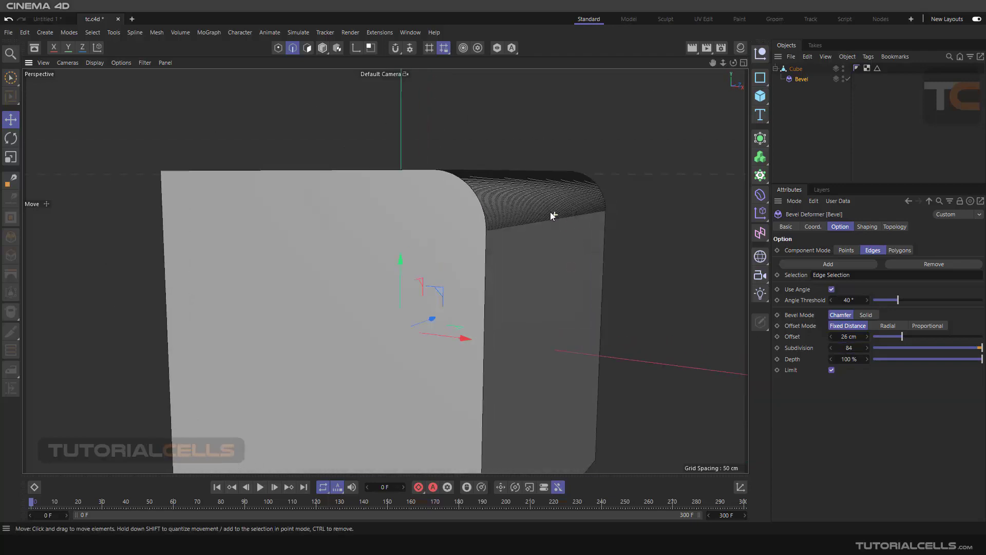
left_click(95, 63)
left_click(109, 78)
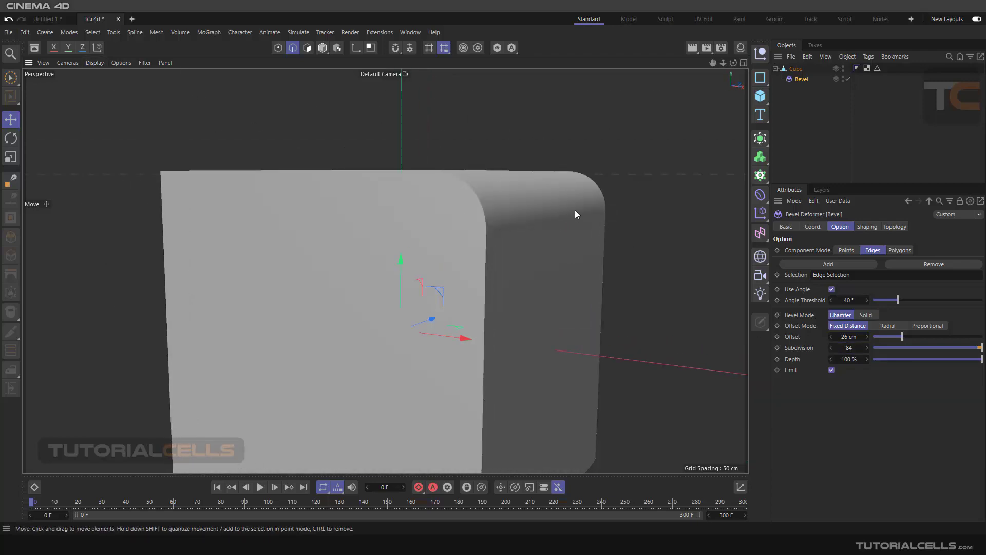
mouse_move(575, 214)
left_mouse_down("alt")
mouse_move(552, 205)
mouse_move(556, 230)
mouse_move(559, 217)
left_mouse_up("alt")
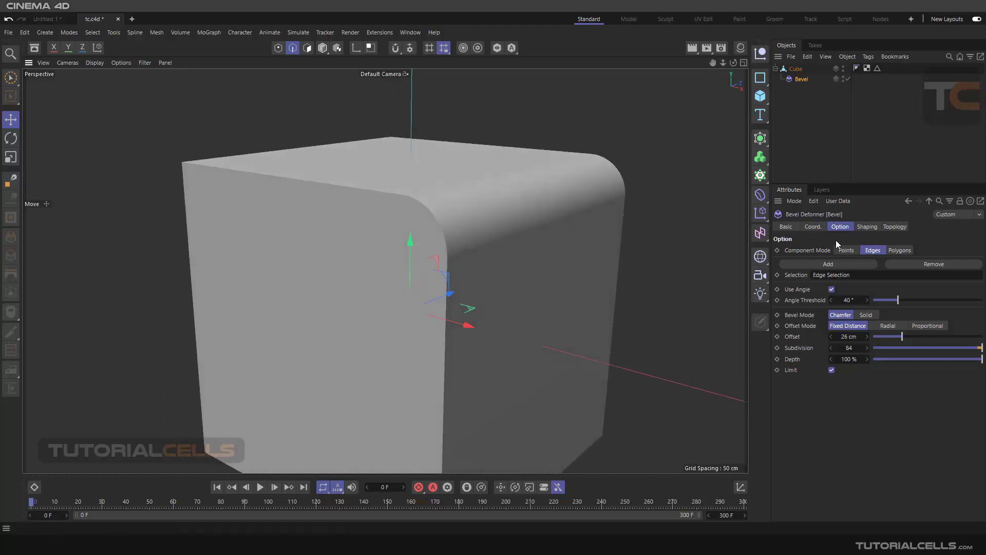
Step: Try a Depth of -165 % on the edge bevel and reset it to 100 %
left_click(868, 226)
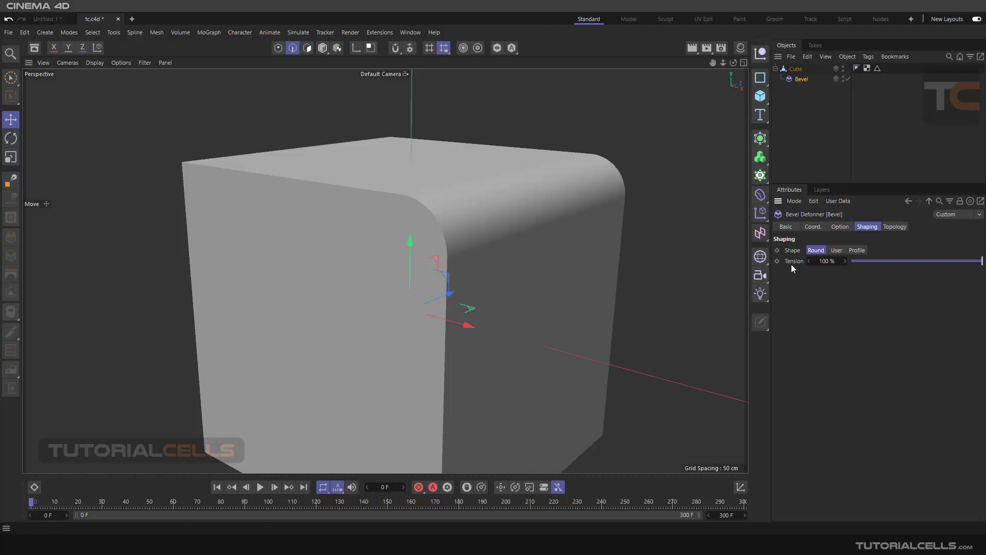
left_click(838, 226)
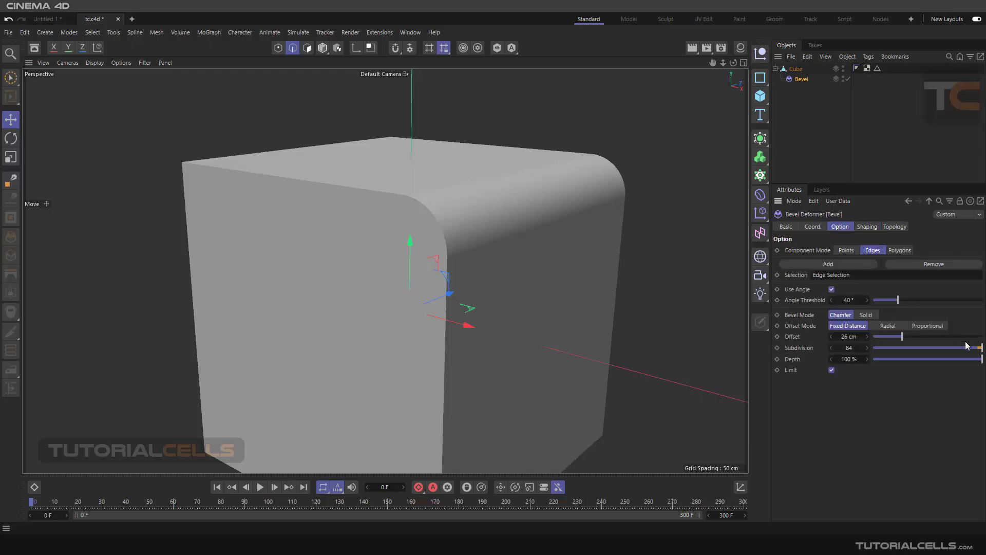
mouse_move(976, 359)
left_mouse_down()
mouse_move(881, 360)
mouse_move(981, 360)
left_mouse_up()
mouse_move(850, 360)
left_mouse_down()
mouse_move(894, 359)
mouse_move(817, 360)
mouse_move(847, 359)
left_mouse_up()
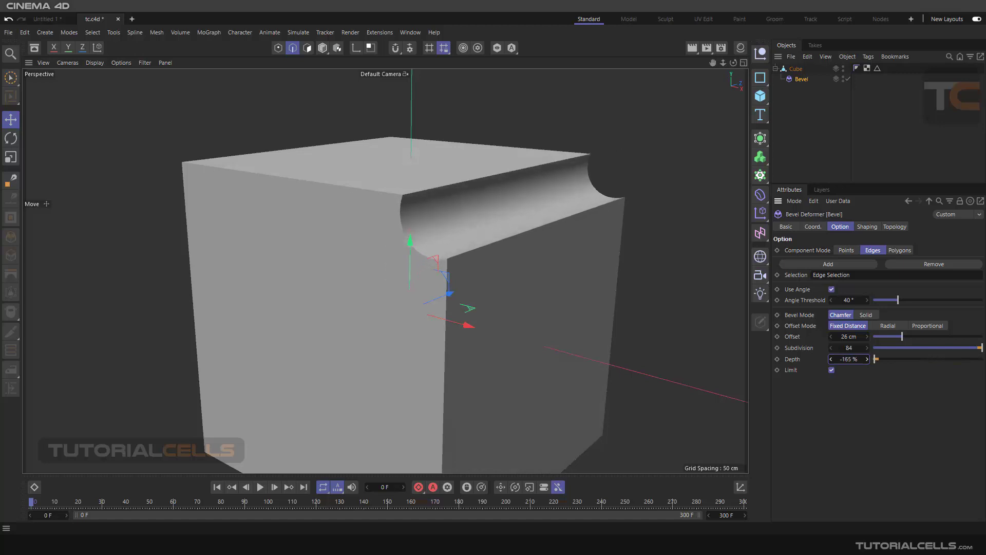
right_click(867, 359)
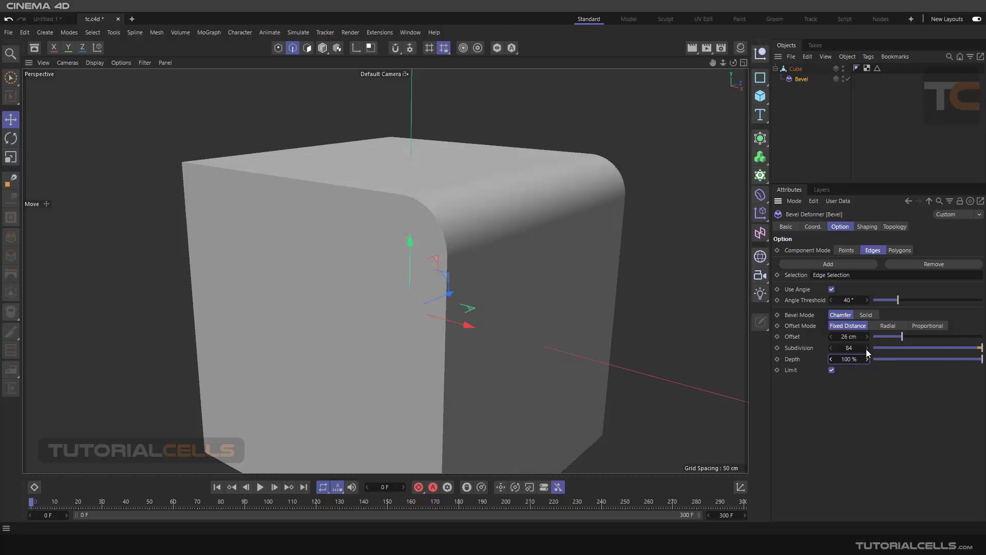
Step: Try a Round shape Tension of -123 % in the bevel's Shaping settings and reset it to 100 %
left_click(865, 226)
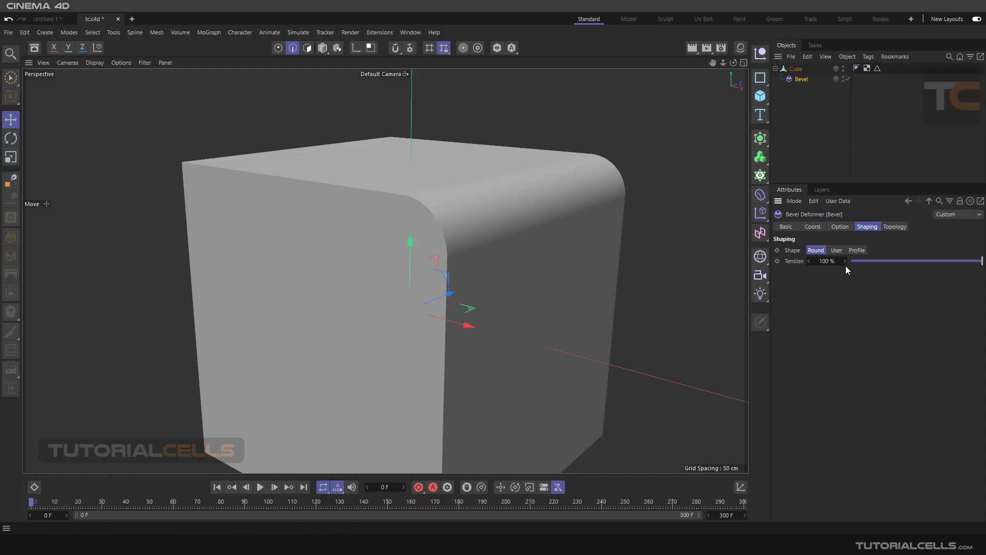
left_click_drag(845, 261, 734, 262)
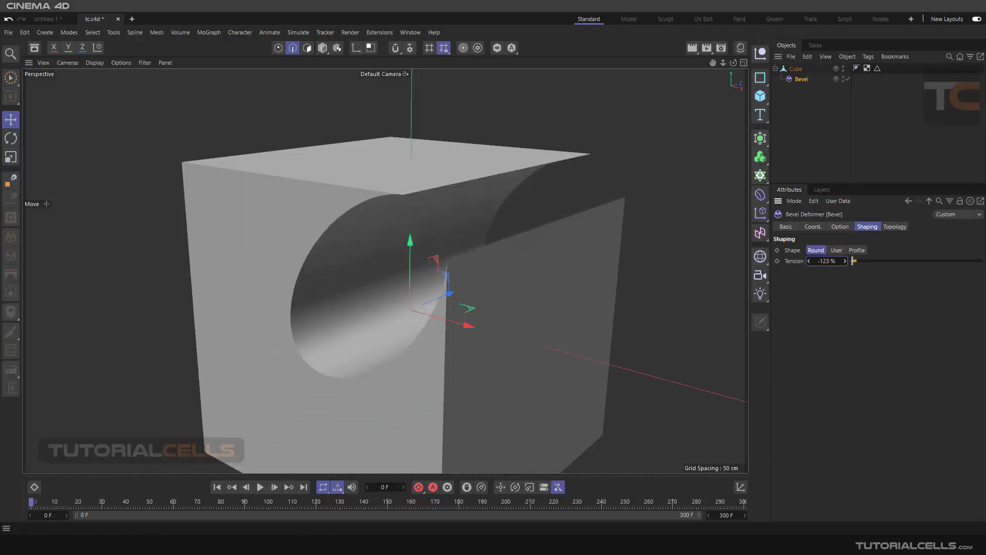
right_click(845, 262)
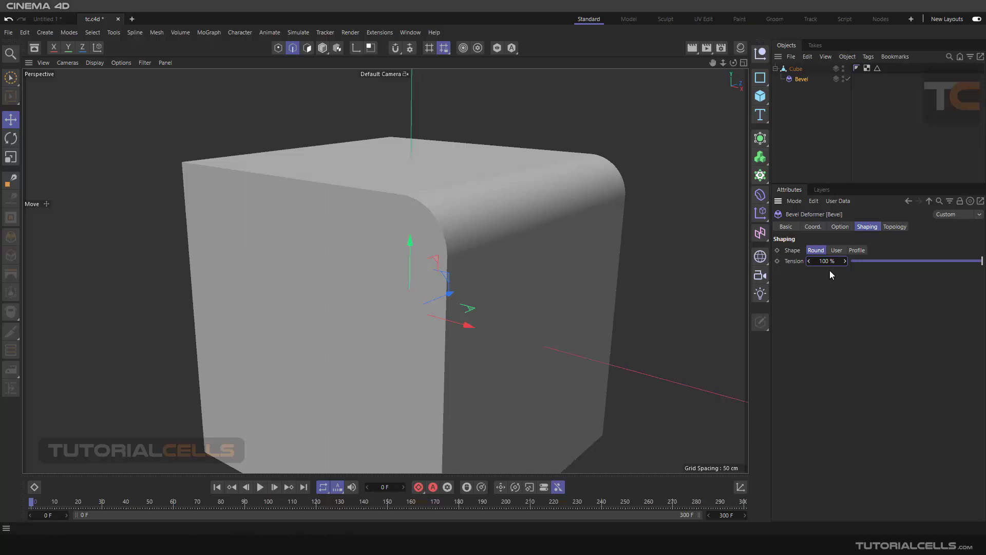
Step: Change the bevel's Shape to User and turn off Symmetry and Constant Cross Section
left_click(836, 251)
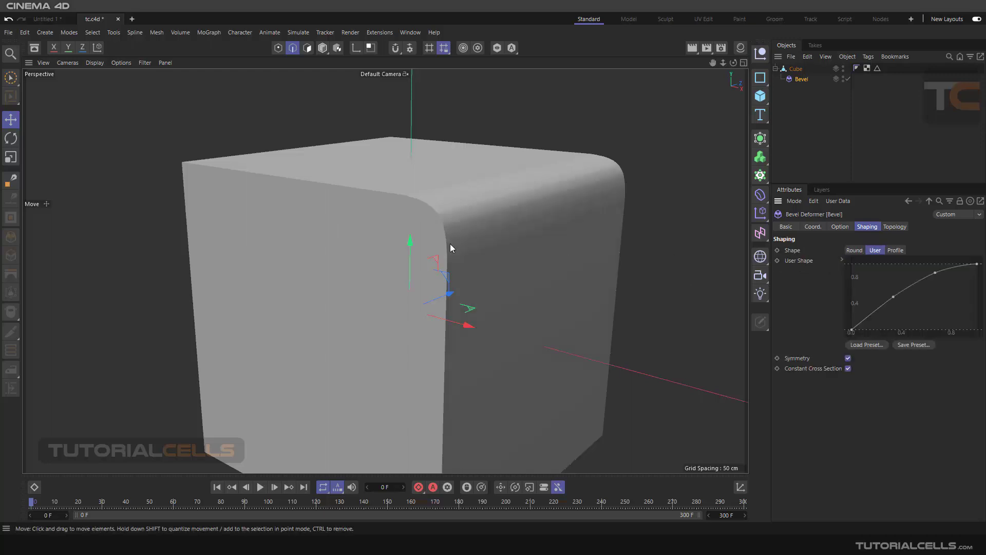
scroll(492, 227, "up", 5)
scroll(501, 225, "down", 3)
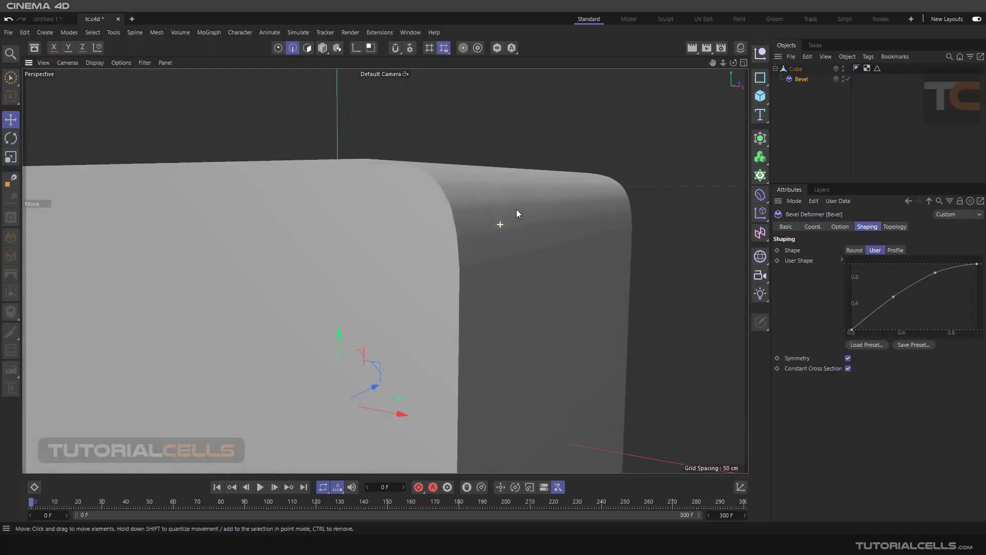
left_click_drag(589, 247, 577, 237, "alt")
left_click(848, 359)
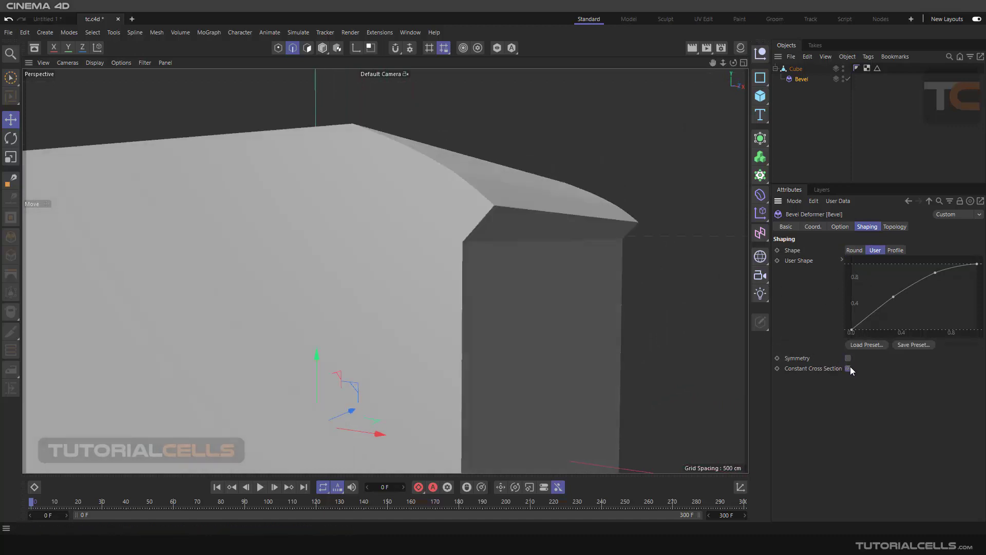
Step: Reshape the User Shape curve into a wavy profile with extra points and its end point lowered to the baseline
left_click_drag(882, 307, 871, 283)
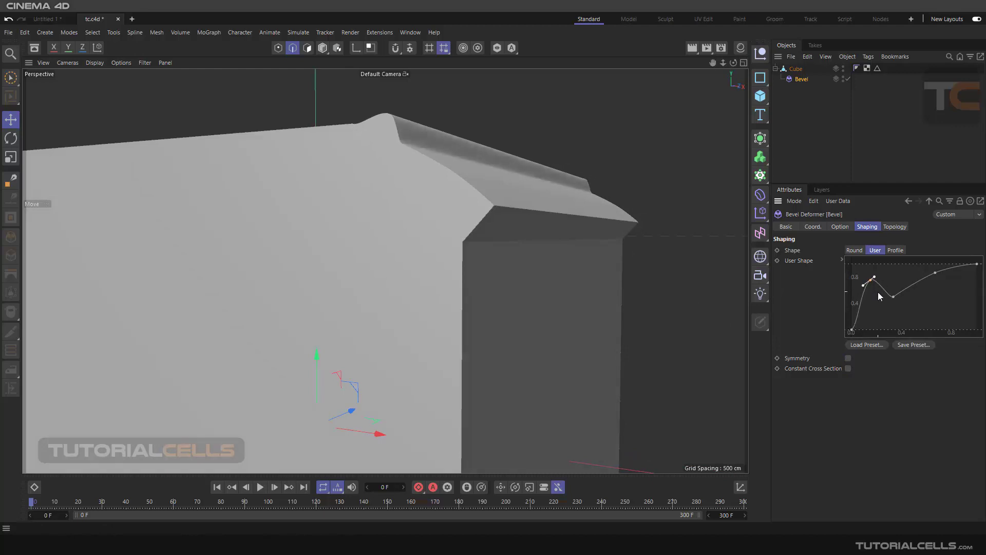
scroll(616, 285, "up", 5)
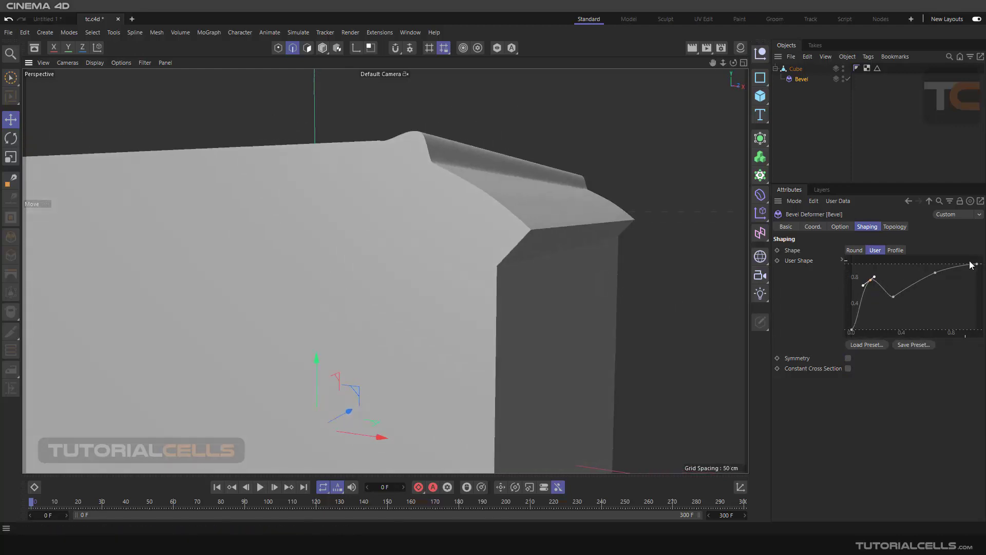
left_click_drag(976, 264, 907, 289)
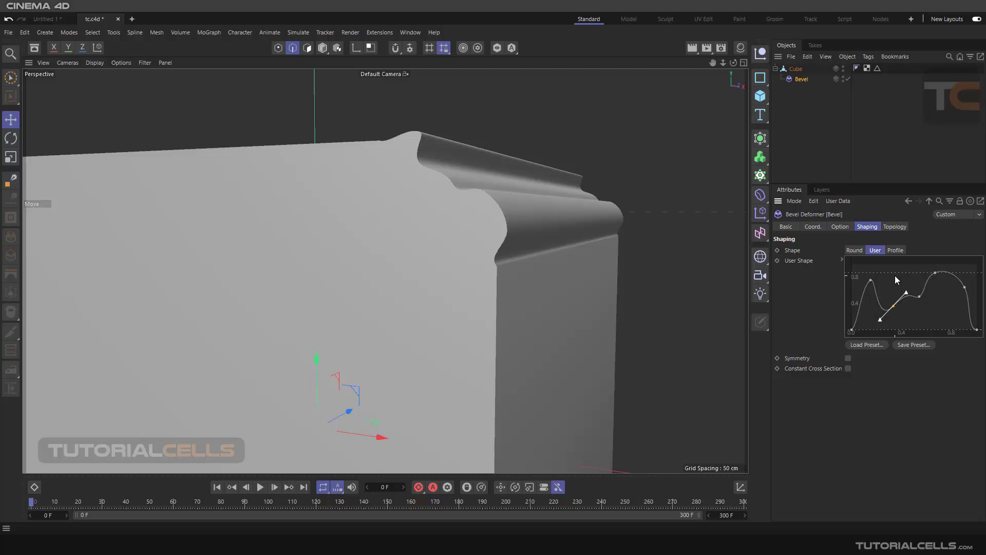
mouse_move(452, 174)
left_mouse_down("alt")
mouse_move(464, 177)
mouse_move(444, 180)
mouse_move(457, 180)
left_mouse_up("alt")
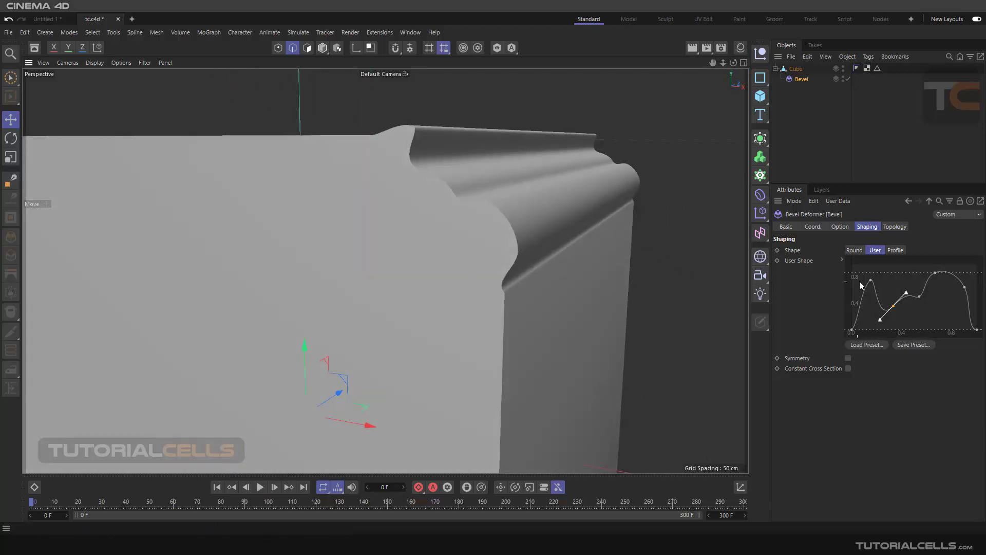
Step: Raise the User Shape curve's first peak slightly and lift the dip that follows it
mouse_move(870, 281)
left_mouse_down()
mouse_move(869, 293)
mouse_move(864, 277)
mouse_move(884, 286)
mouse_move(879, 272)
left_mouse_up()
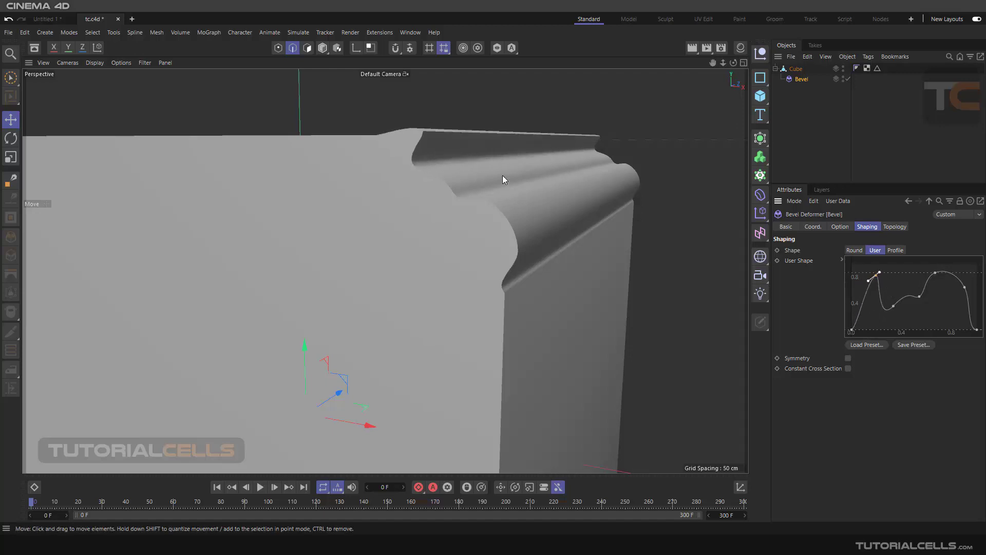
left_click_drag(502, 175, 507, 174, "alt")
mouse_move(893, 306)
left_mouse_down()
mouse_move(895, 316)
mouse_move(896, 294)
left_mouse_up()
scroll(614, 207, "down", 2)
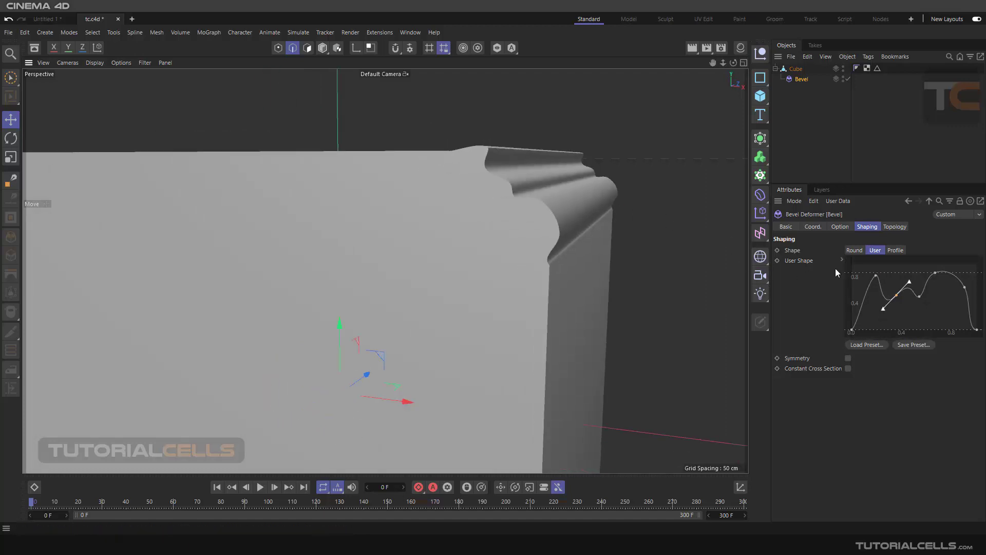
Step: Turn on Symmetry for the bevel's User Shape and examine the mirrored edge profile
left_click(848, 358)
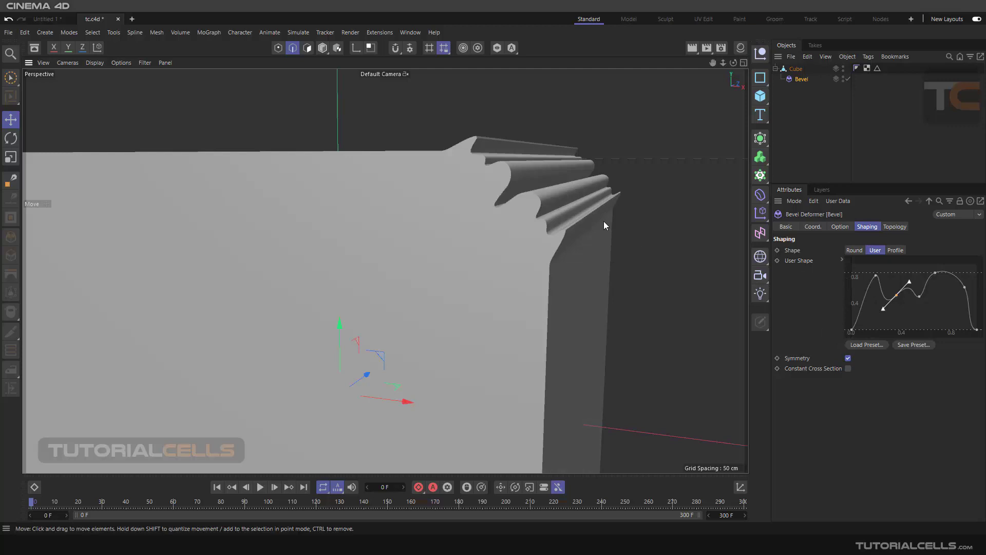
scroll(611, 216, "up", 3)
scroll(605, 229, "down", 3)
left_click_drag(605, 230, 597, 227, "alt")
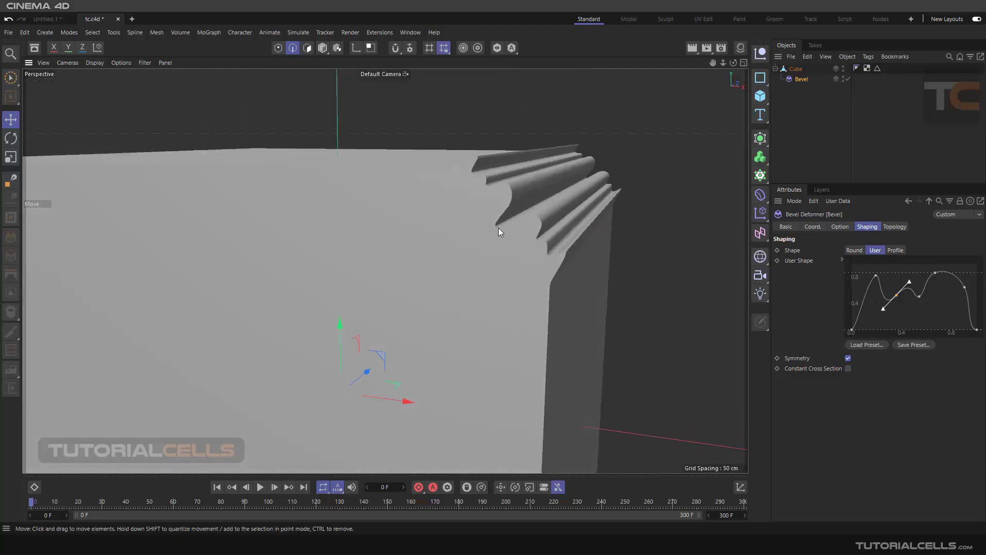
Step: Shift the User Shape curve's last peak slightly upward and toward the curve's end
left_click(976, 330)
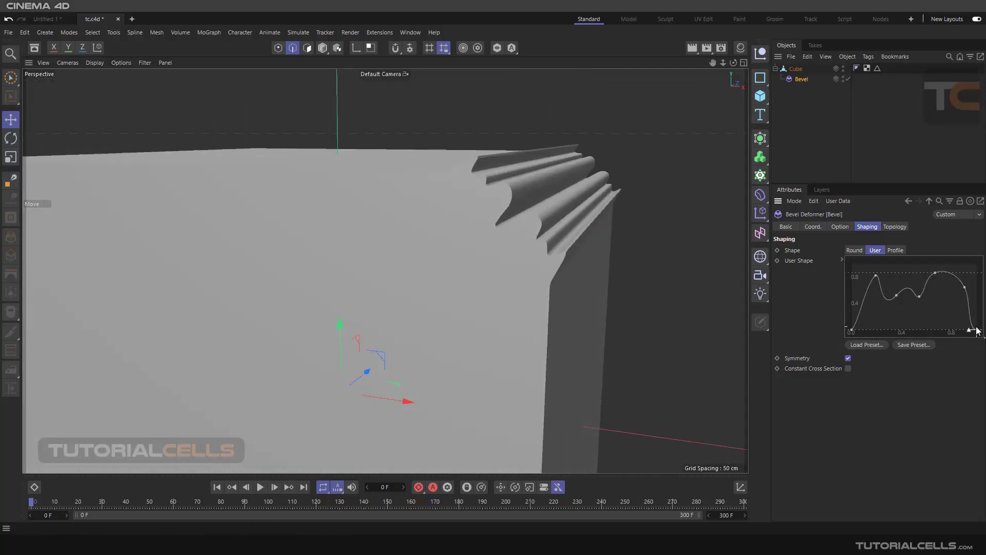
mouse_move(977, 330)
left_mouse_down()
mouse_move(969, 274)
mouse_move(970, 329)
left_mouse_up()
left_click_drag(934, 274, 941, 270)
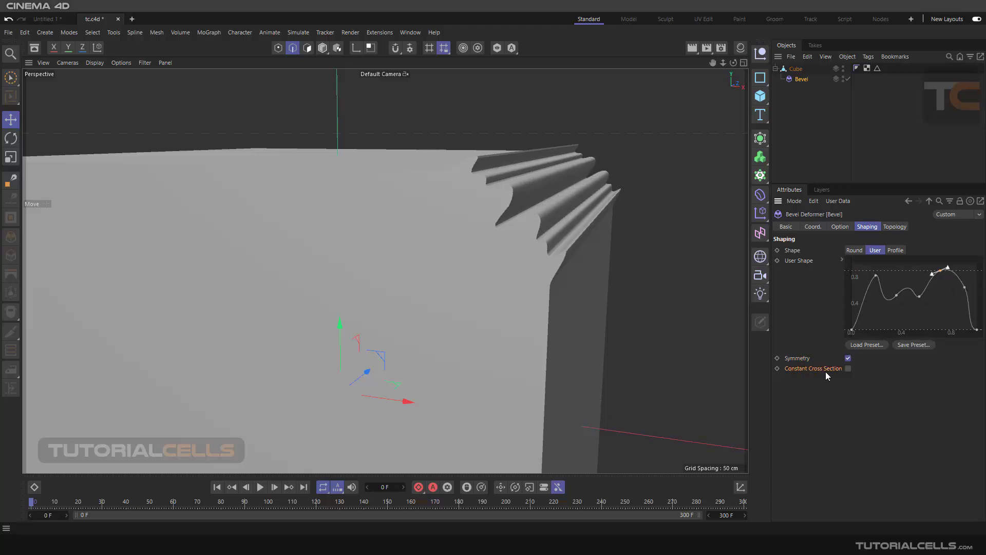
Step: Turn on Constant Cross Section for the bevel's User Shape and view the profiled edge from above
left_click(846, 371)
scroll(519, 260, "down", 5)
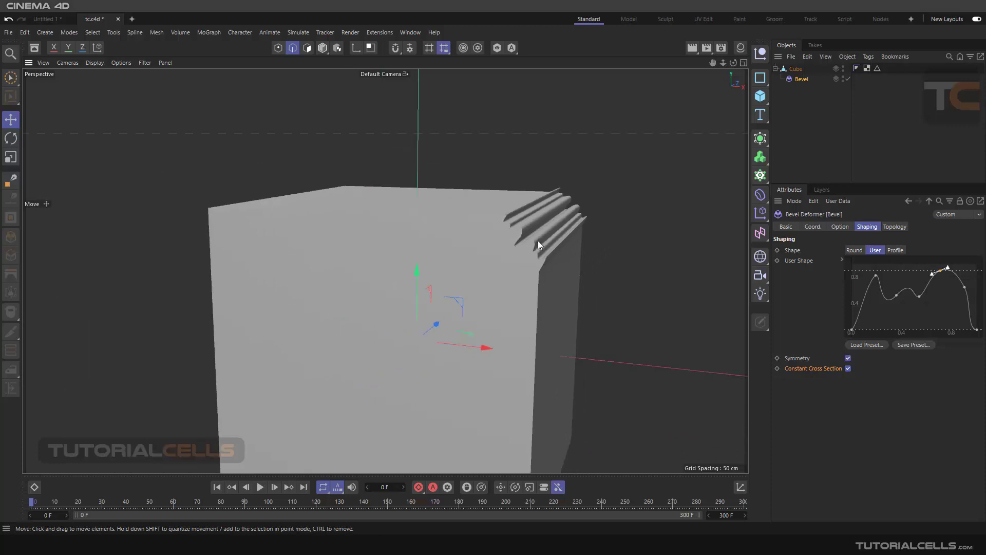
left_click_drag(538, 240, 524, 264, "alt")
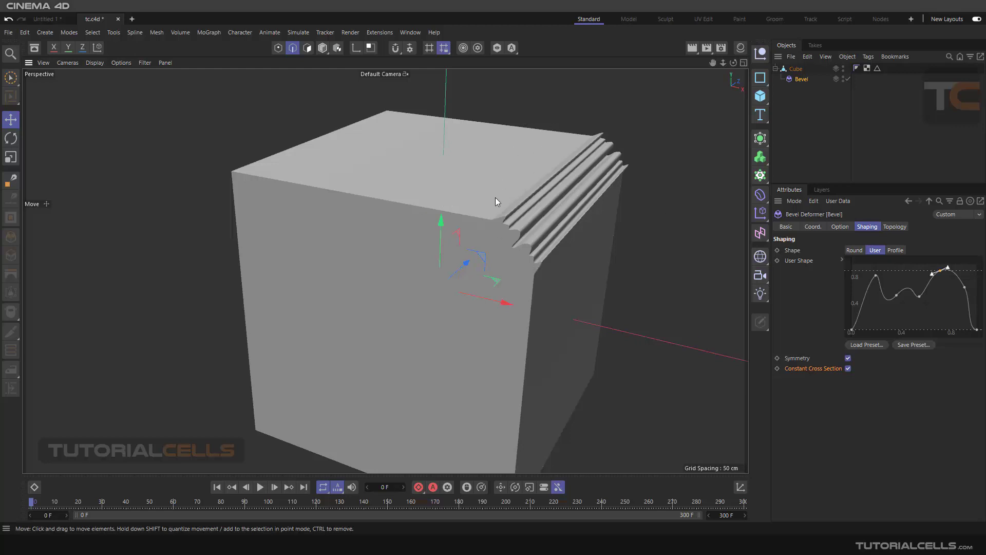
scroll(495, 197, "down", 5)
middle_click_drag(454, 211, 495, 217, "alt")
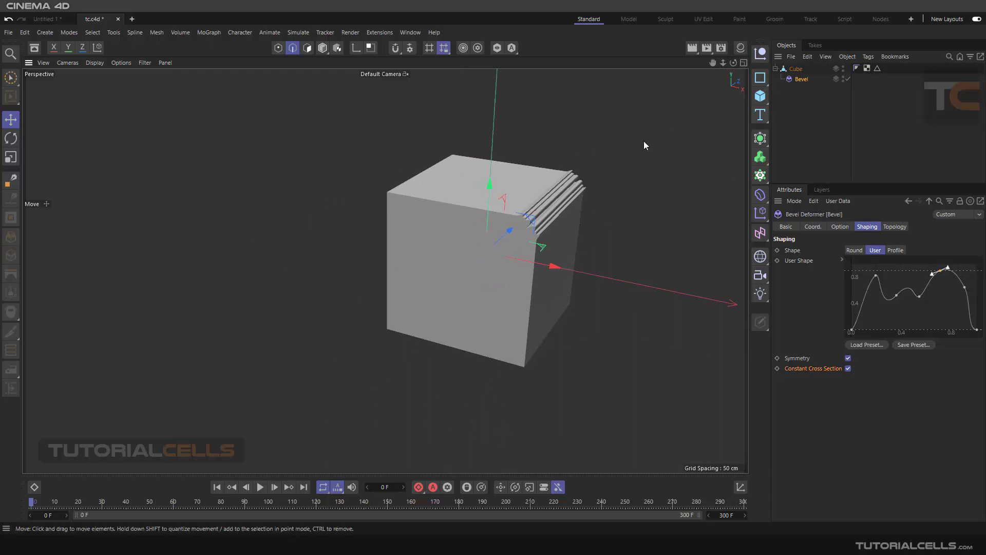
scroll(526, 203, "down", 3)
left_click_drag(526, 206, 548, 235, "alt")
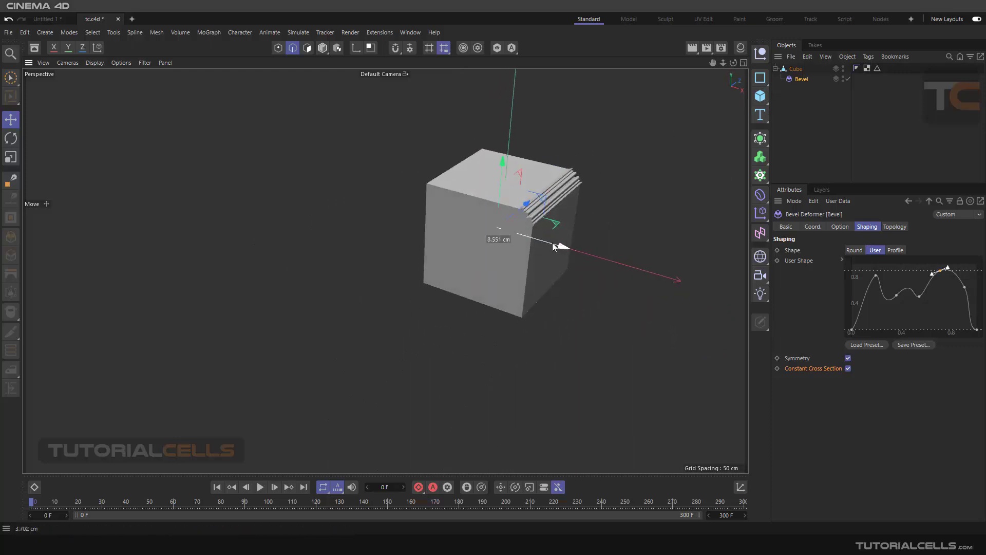
middle_click_drag(602, 208, 624, 227, "alt")
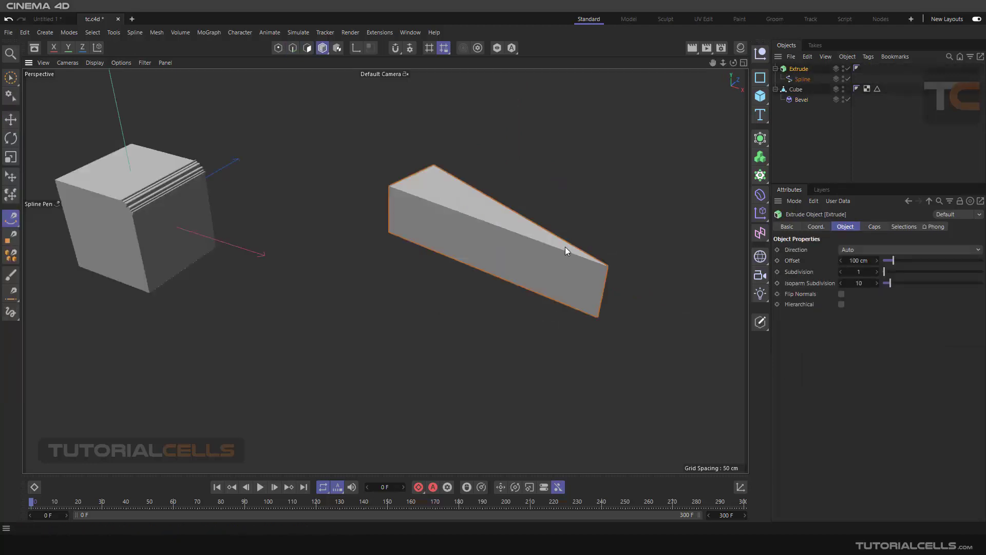
Step: Inspect the wedge-shaped Extrude and its child spline, and collapse the Extrude hierarchy
left_click_drag(568, 247, 513, 243, "alt")
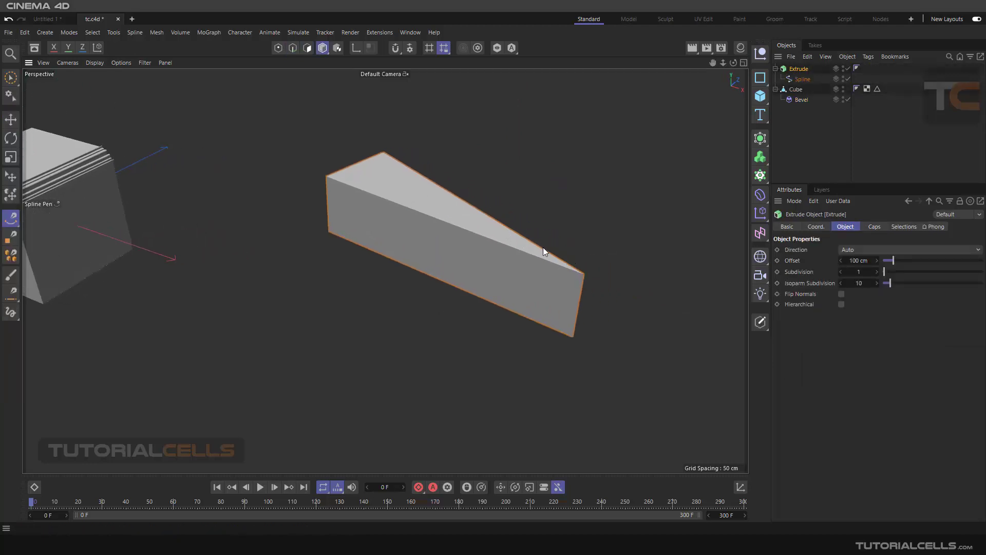
left_click_drag(560, 260, 589, 230, "alt")
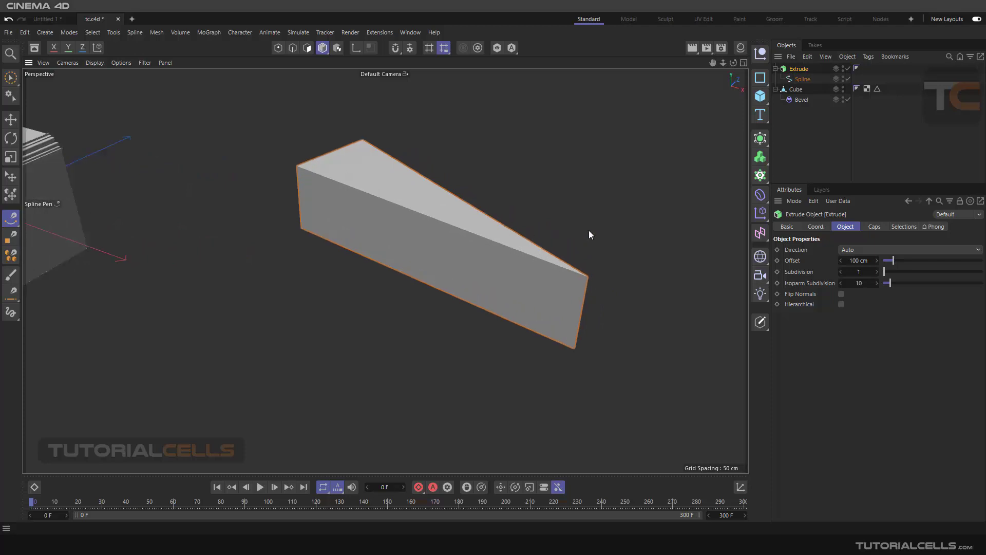
left_click(803, 78)
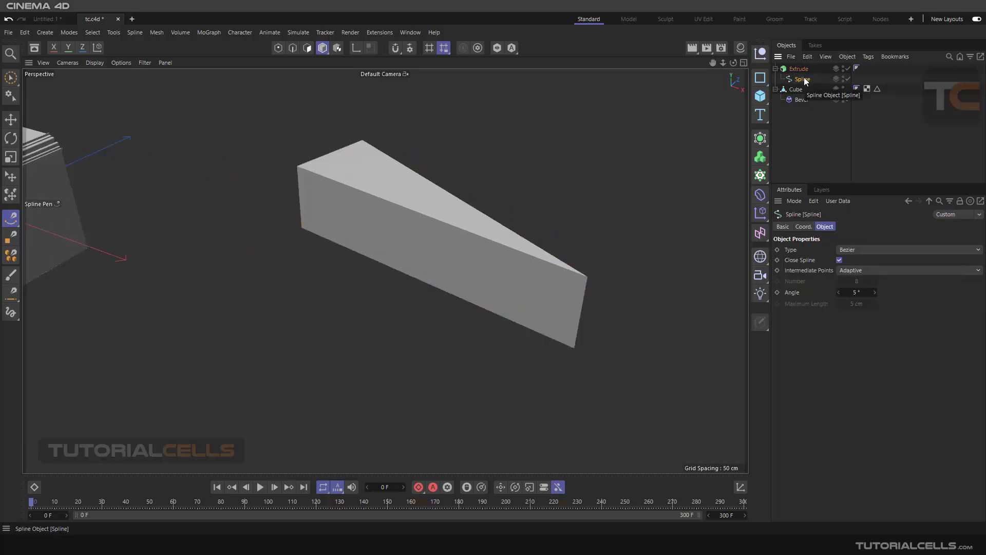
left_click(801, 70)
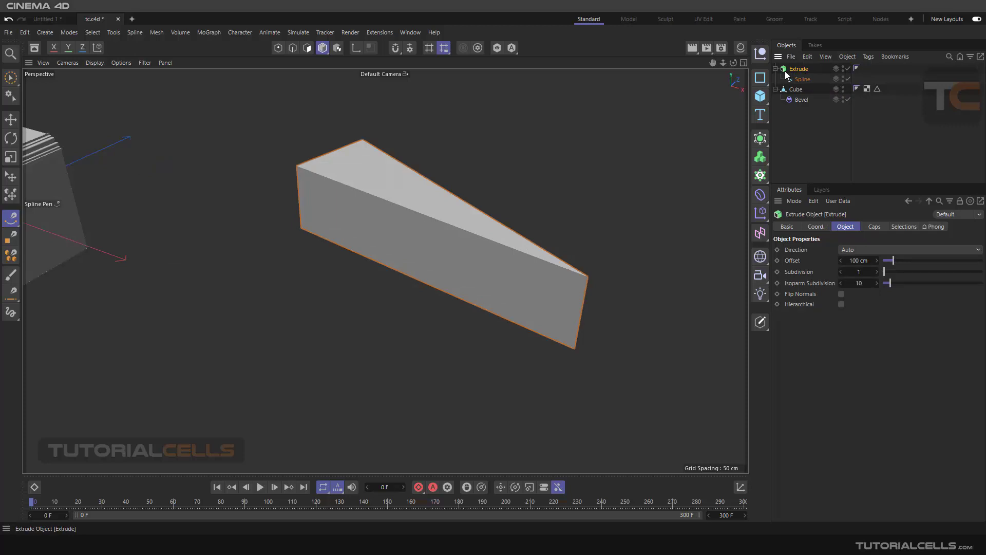
left_click(775, 69)
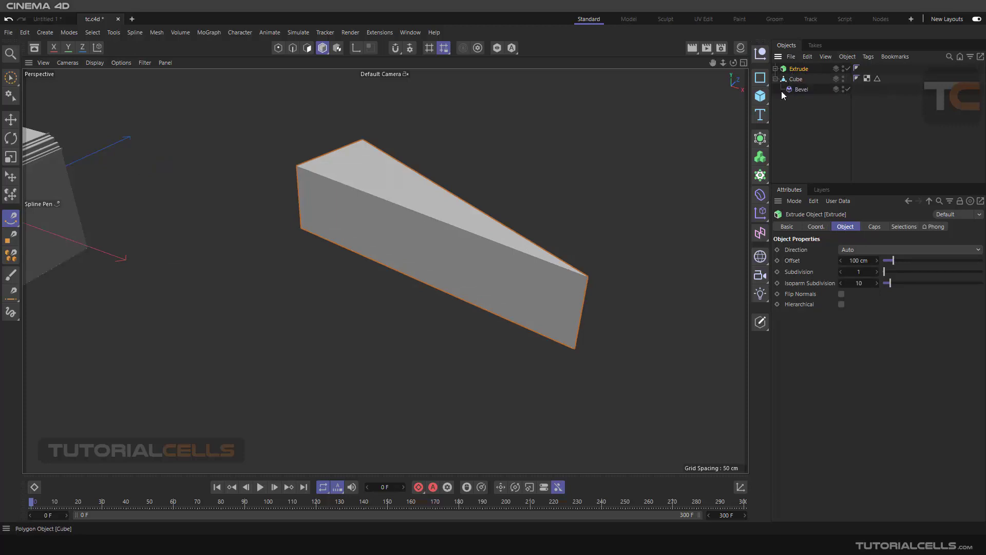
Step: Add a second Bevel deformer to the scene and place it above the Extrude object
left_click(763, 202)
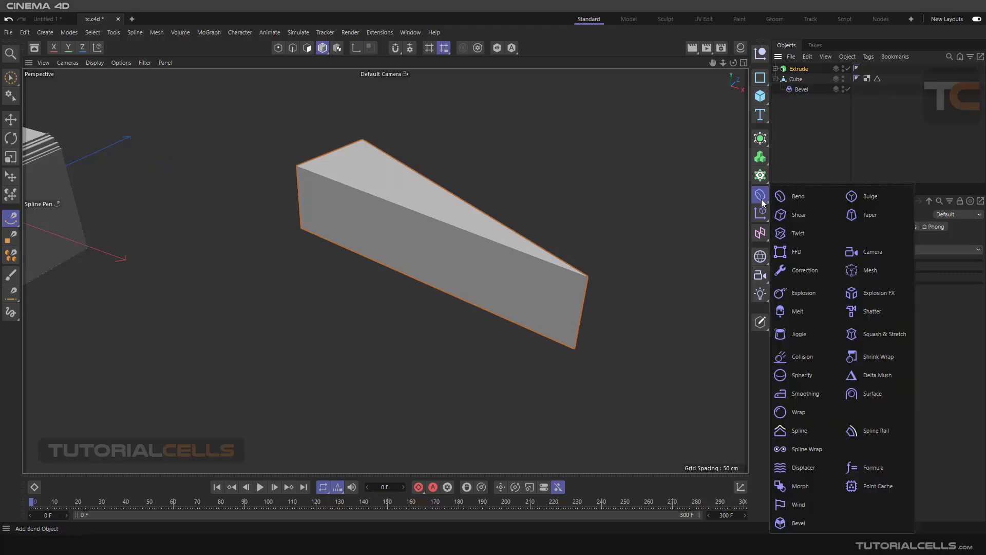
left_click(806, 524)
left_click_drag(796, 79, 797, 63)
left_click(776, 79)
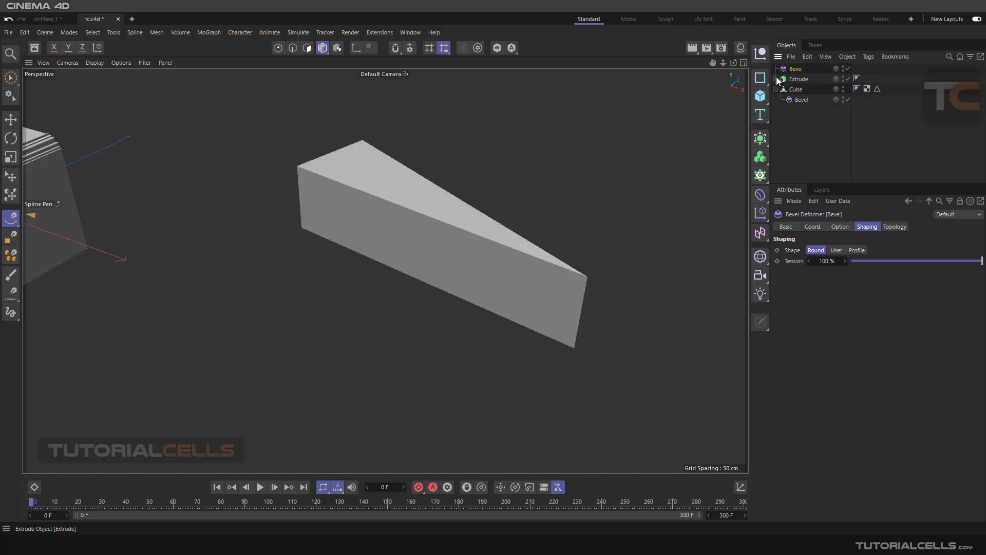
Step: Create a Null and group the new Bevel deformer and the Extrude object inside it
left_click(763, 55)
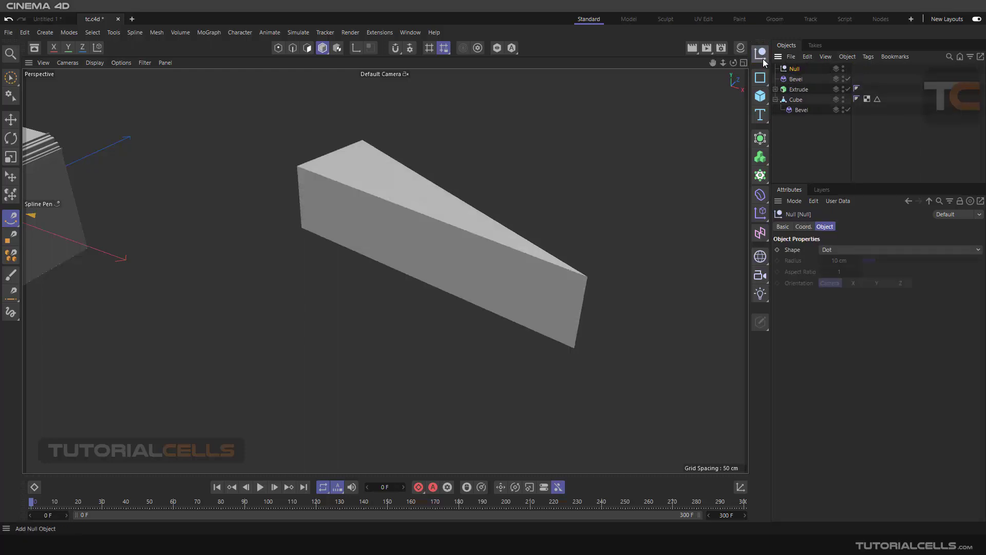
left_click(787, 79)
left_click(794, 90, "shift")
left_click_drag(793, 78, 796, 69)
Step: Disable the Null's Bevel deformer and convert the Extrude into an editable polygon object
left_click(797, 81)
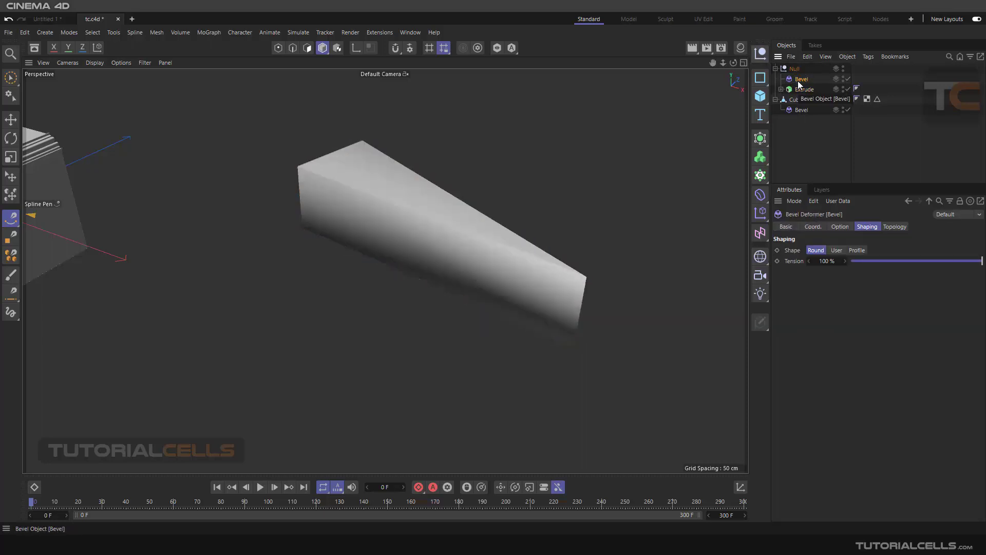
left_click(848, 80)
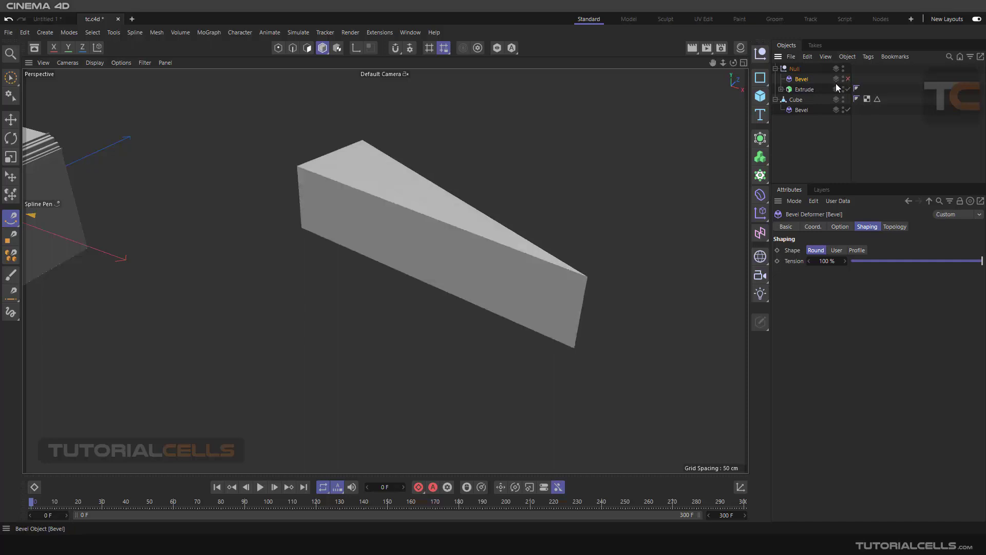
left_click(808, 90)
scroll(480, 204, "up", 3)
left_click_drag(499, 226, 503, 249, "alt")
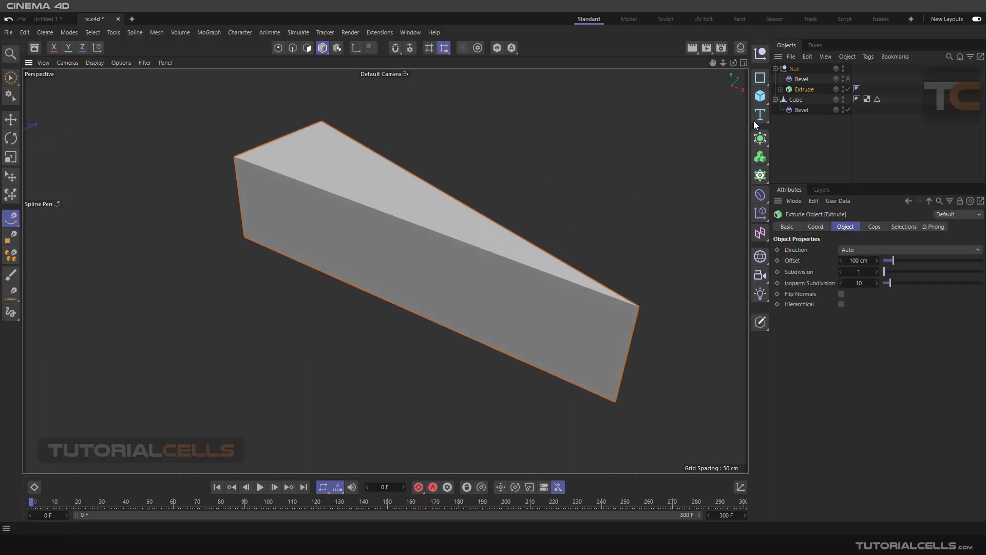
left_click(760, 322)
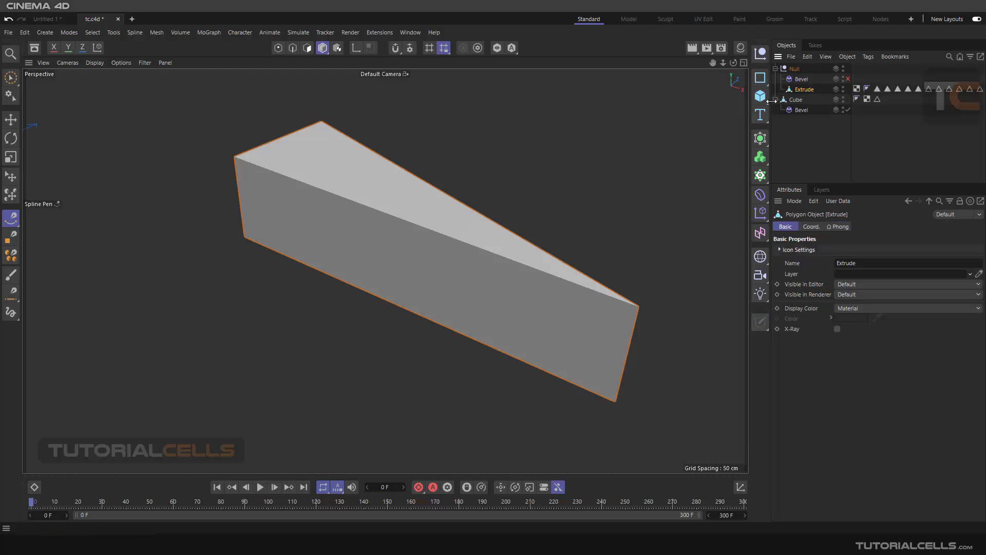
Step: Delete all the automatically created polygon and edge selection tags from the Extrude object
left_click(877, 88)
left_click(981, 90, "shift")
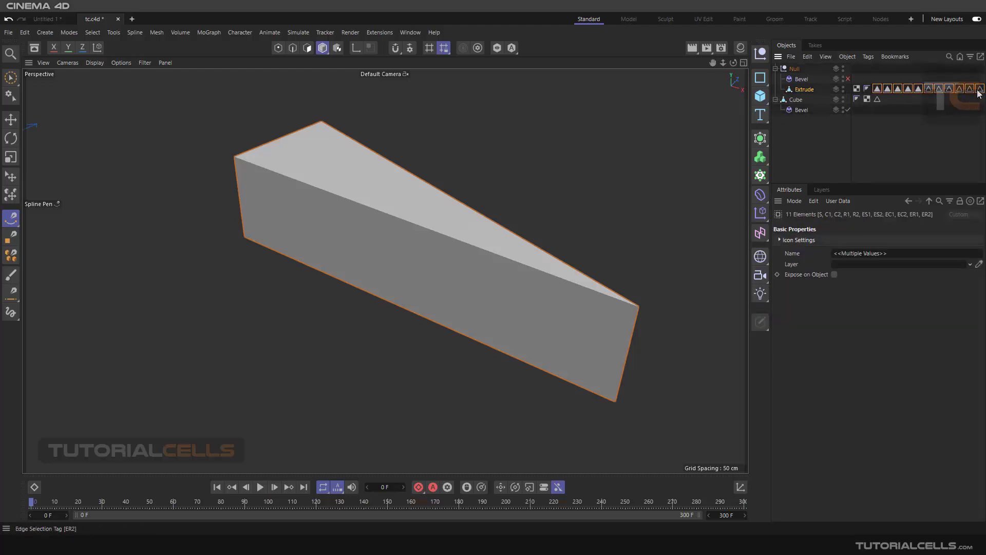
key("Delete")
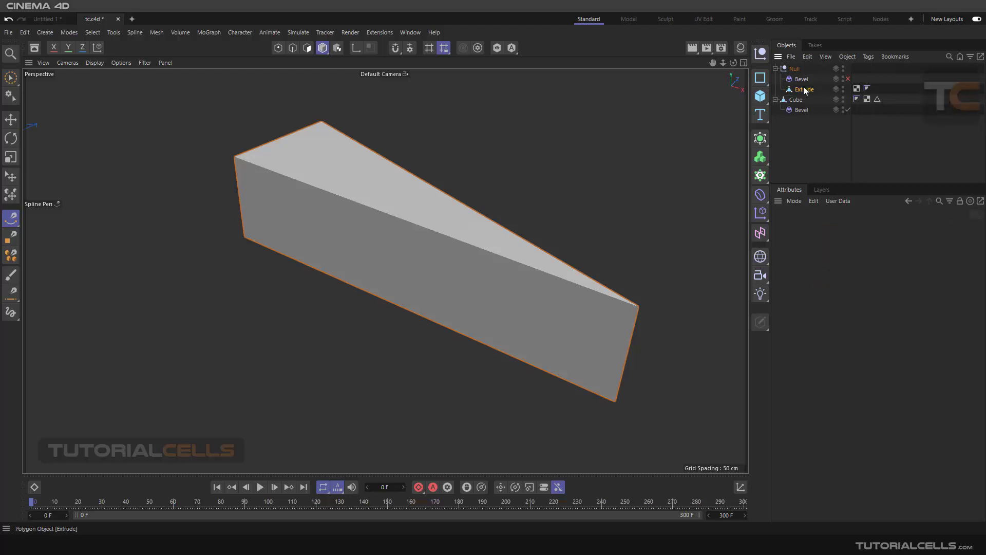
Step: Switch to edge mode and delete the stray Spline object above the Null
left_click(293, 48)
left_click(448, 239)
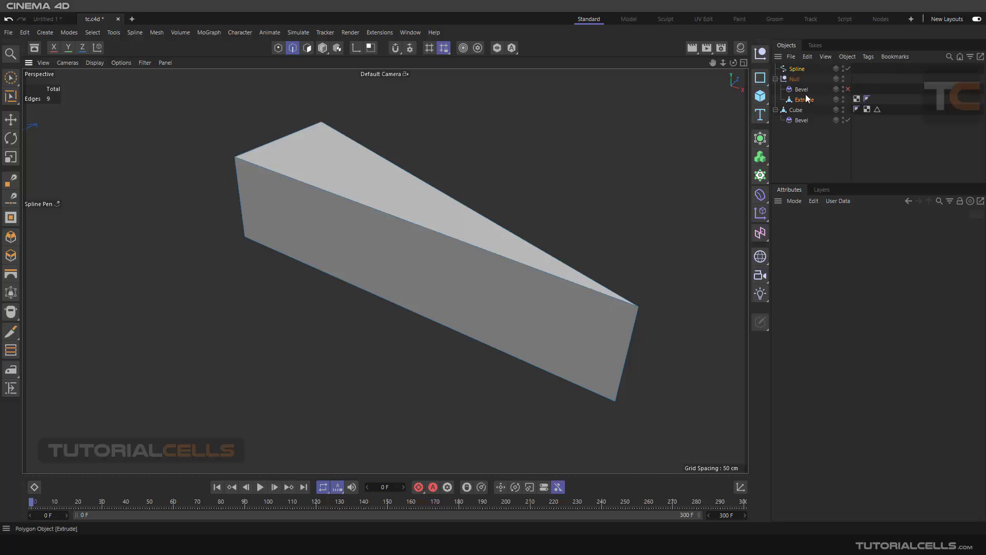
key("Escape")
left_click(798, 70)
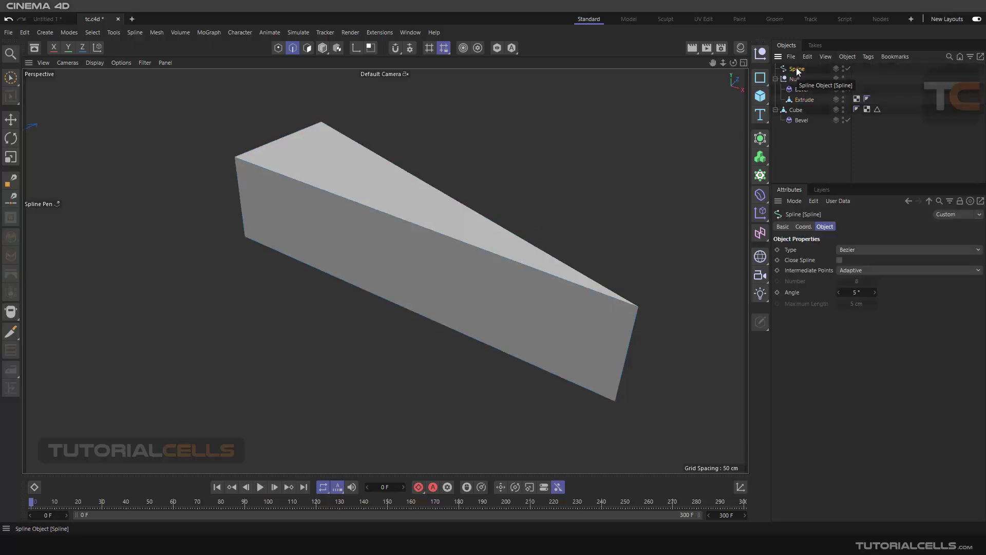
key("Delete")
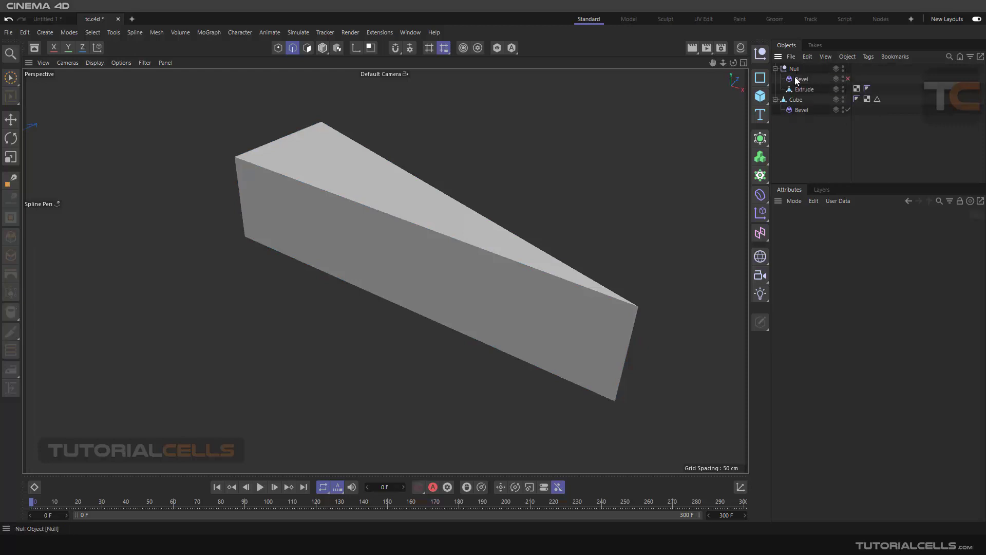
Step: Select the three edges around the Extrude's top face and store them as an edge selection
left_click(803, 89)
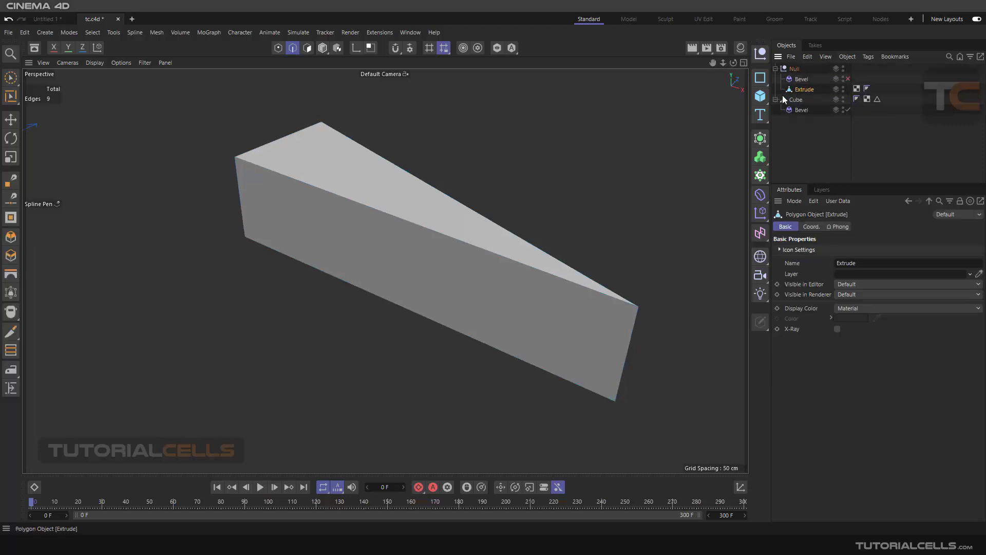
left_click(10, 120)
left_click(404, 219)
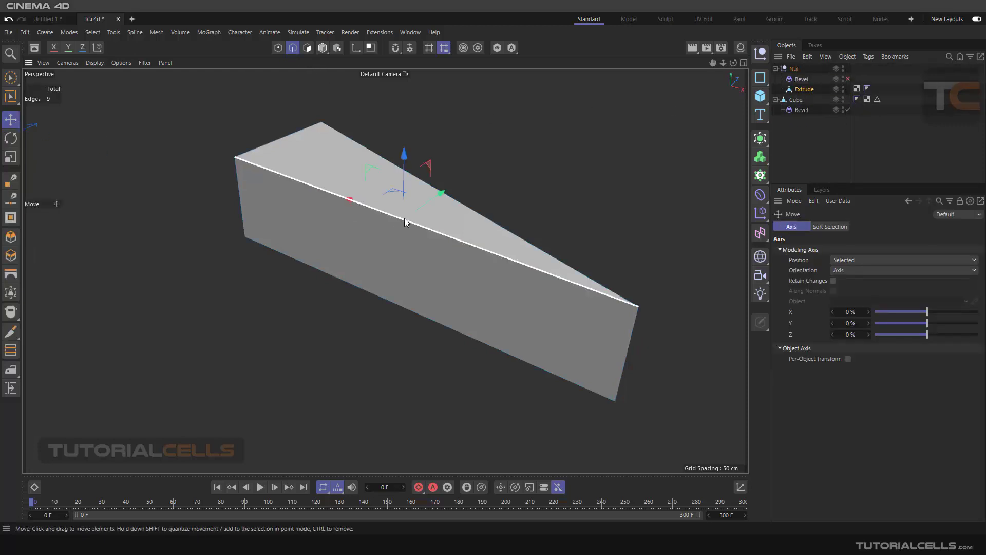
left_click(489, 219, "shift")
left_click(283, 147, "shift")
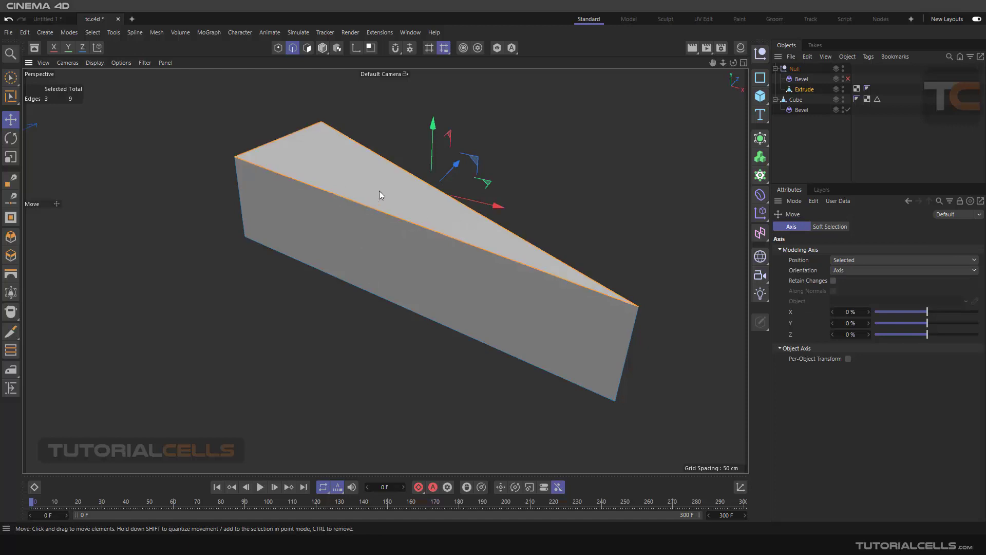
left_click_drag(378, 192, 385, 190, "alt")
left_click(93, 31)
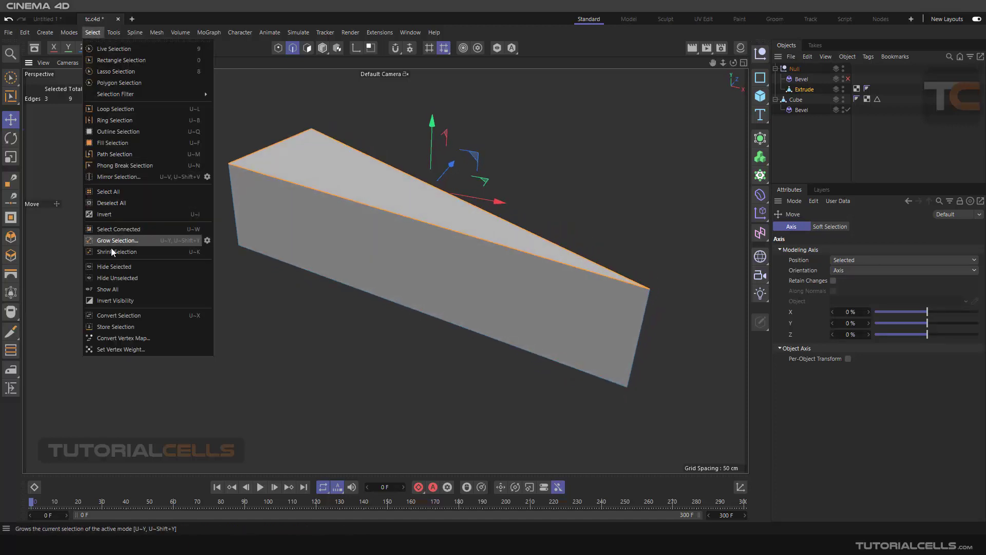
left_click(125, 320)
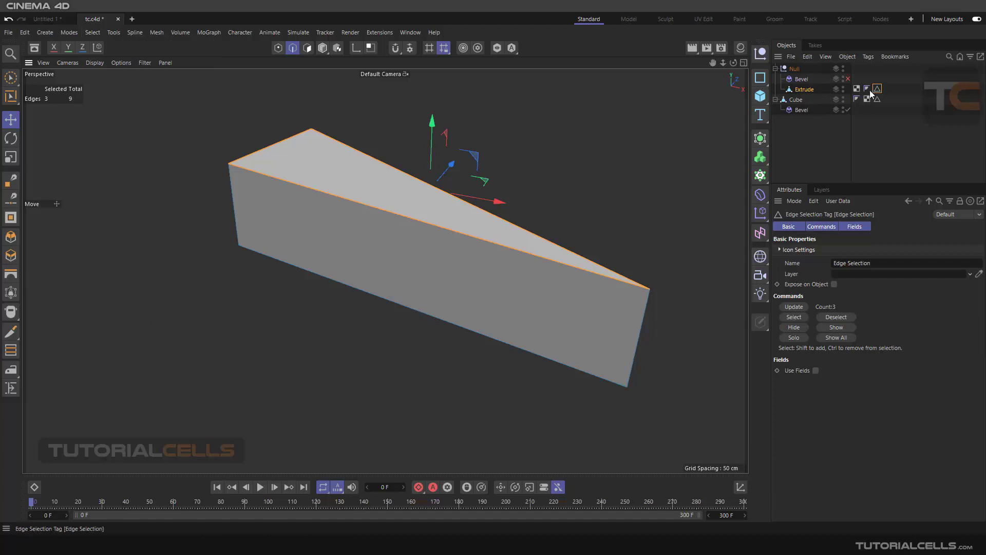
Step: Re-enable the Null's Bevel deformer and limit it to the Extrude's stored Edge Selection
left_click(802, 79)
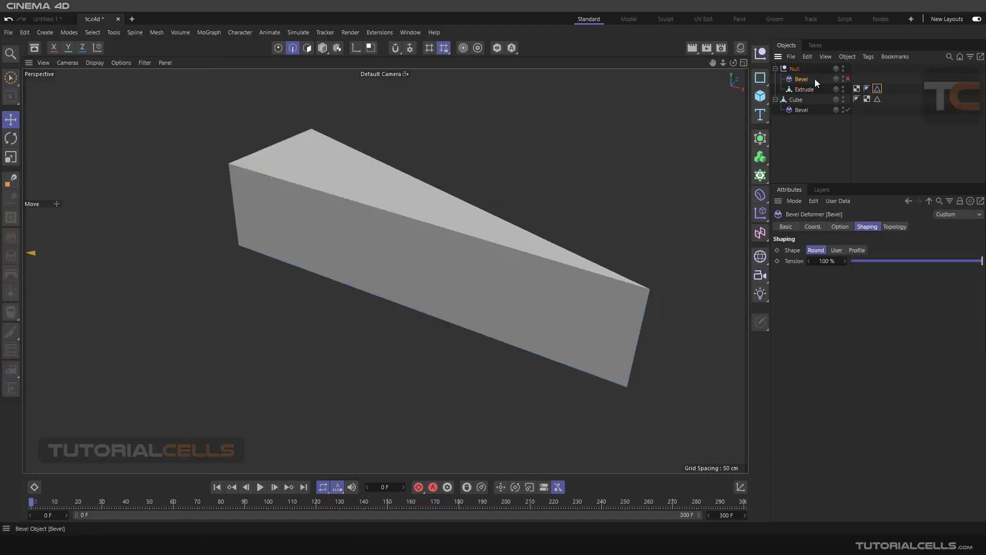
left_click(848, 78)
left_click(840, 227)
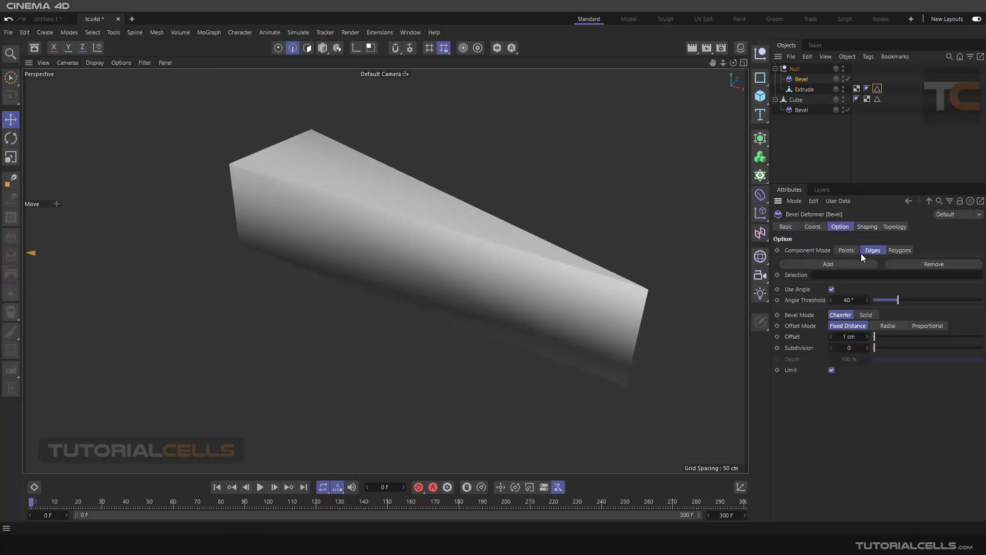
left_click_drag(877, 89, 843, 275)
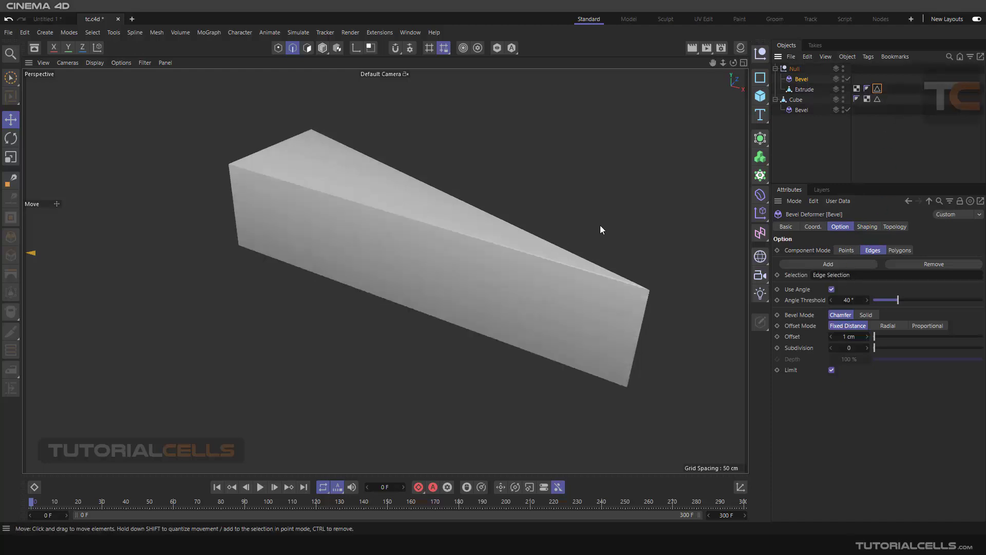
Step: Set the Bevel's Offset to 13 cm and its Subdivision to 20
left_click_drag(602, 229, 699, 302, "alt")
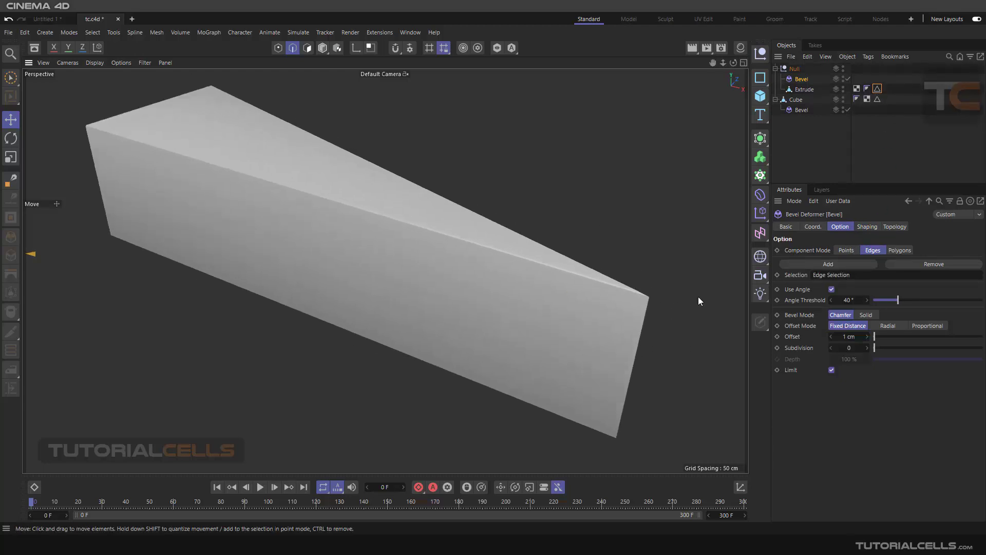
left_click_drag(874, 338, 983, 347)
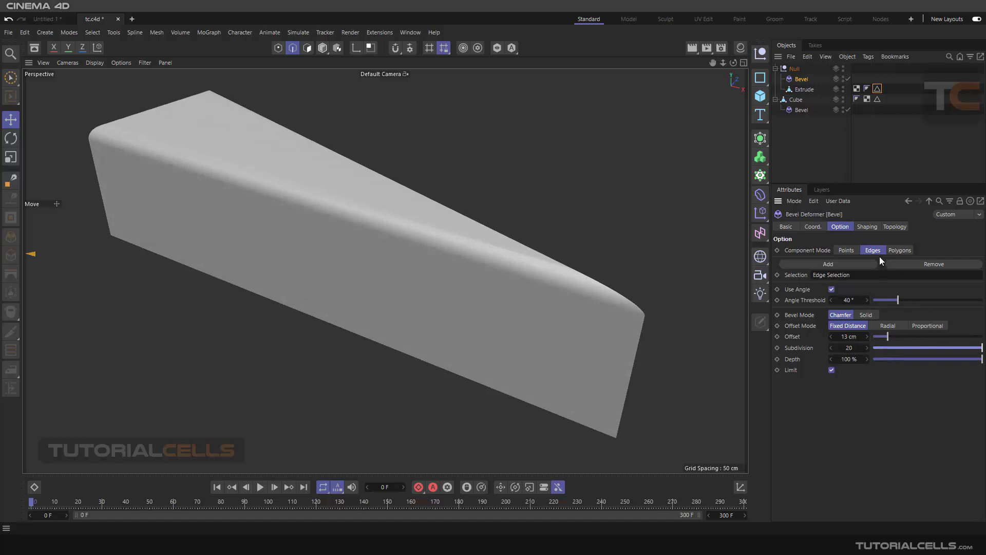
Step: Set the Bevel's Shape to User and form a curve with a low start, a high middle peak and a lower end, with Symmetry on
left_click(868, 226)
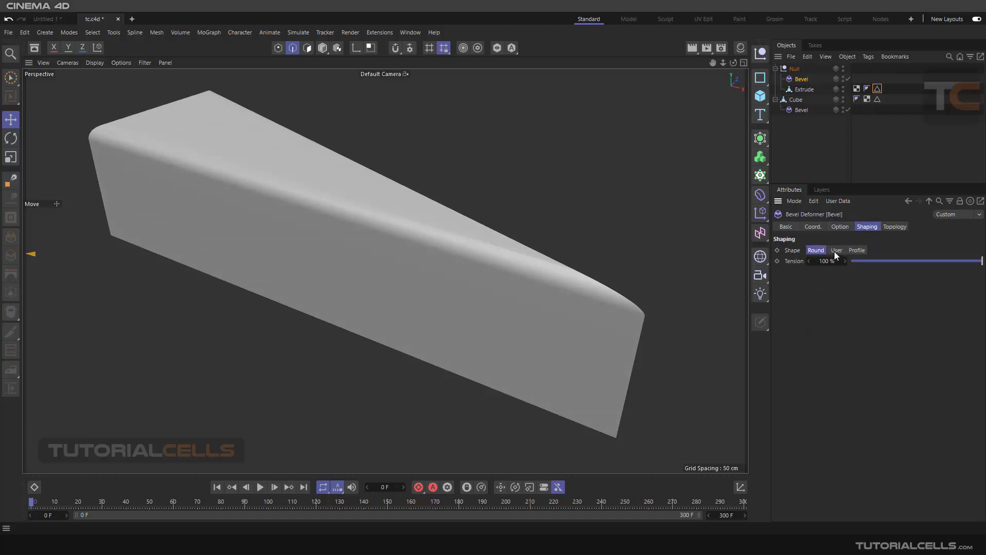
left_click(835, 250)
left_click_drag(893, 296, 977, 298)
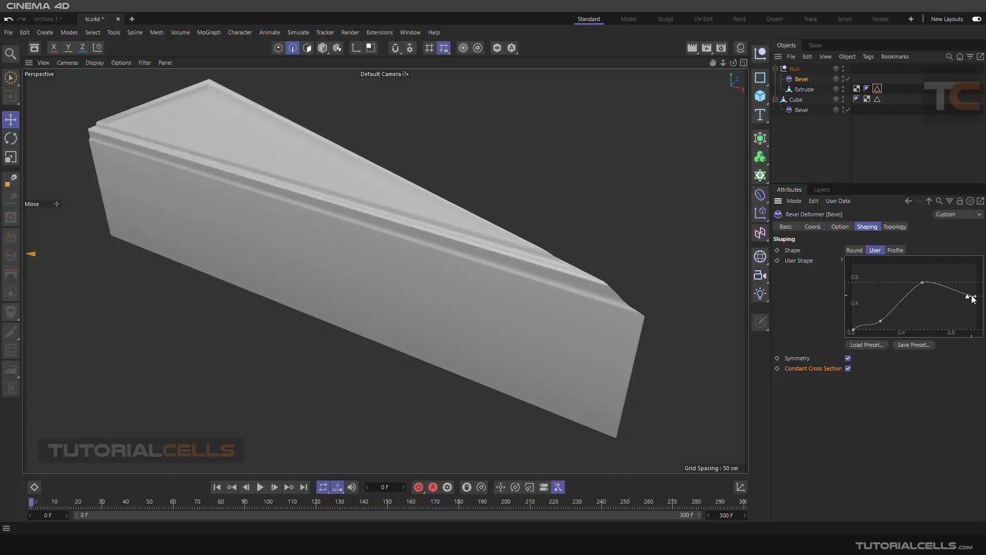
left_click(955, 283, "ctrl")
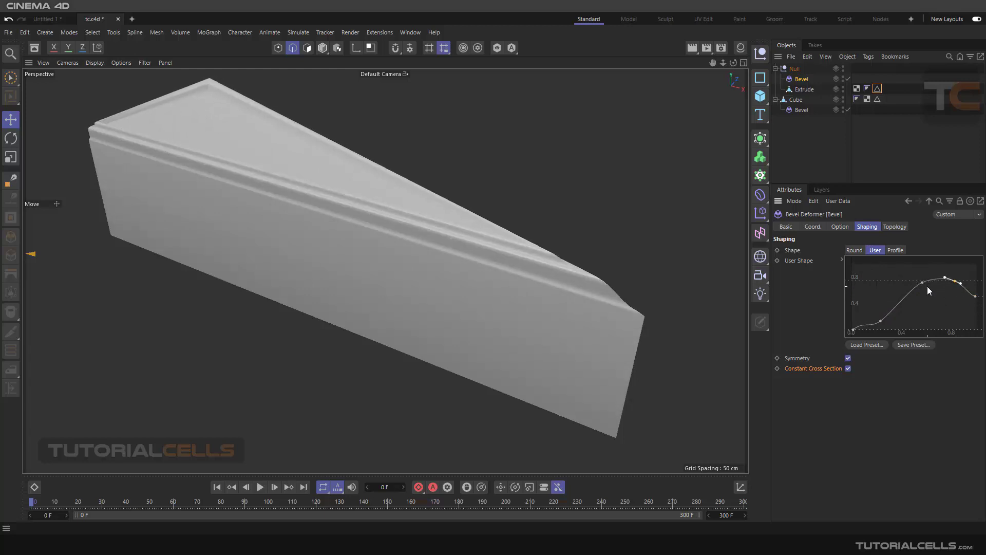
left_click_drag(926, 285, 907, 276)
scroll(504, 267, "up", 2)
scroll(514, 262, "down", 3)
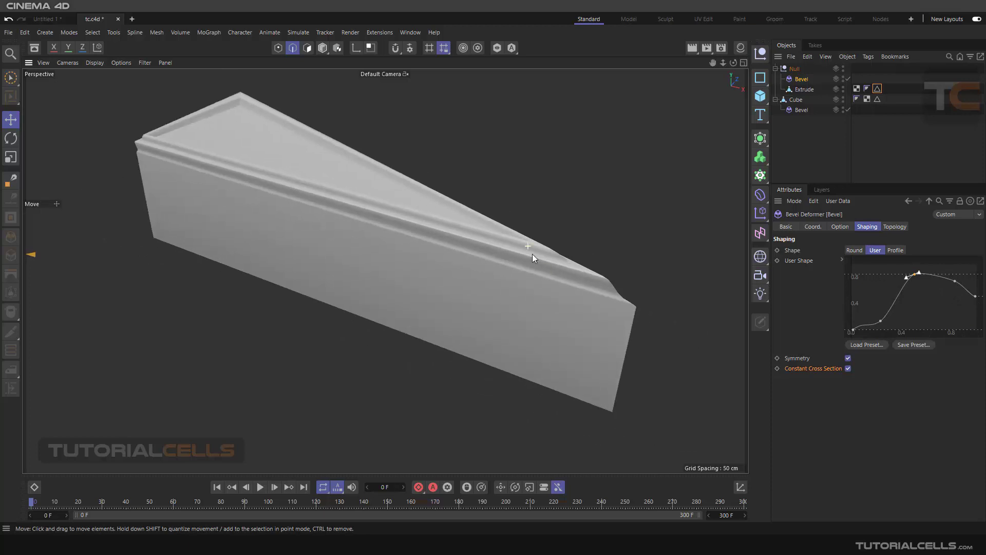
left_click_drag(532, 255, 566, 294, "alt")
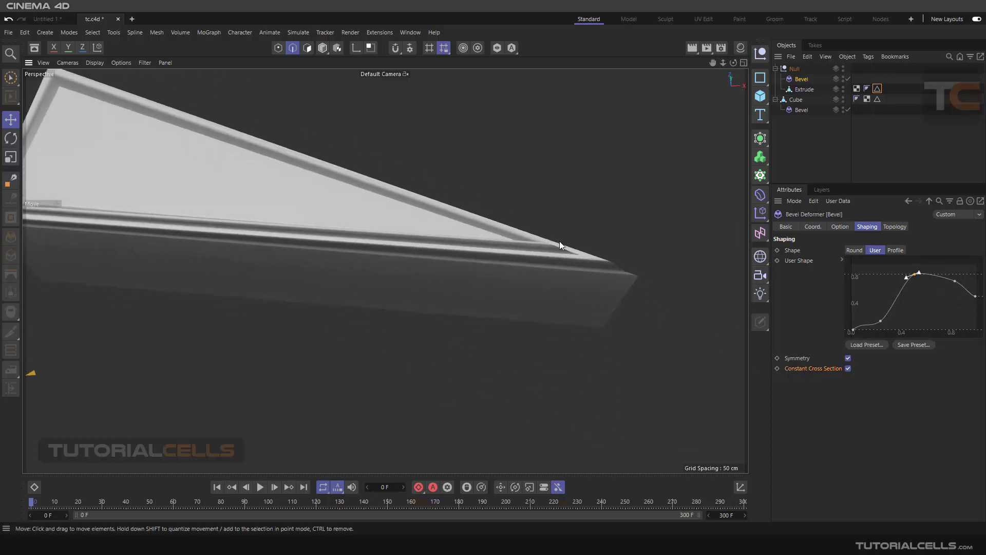
Step: Toggle Constant Cross Section on the wedge's Bevel and examine the profile at the sharp corner from several angles
left_click(848, 369)
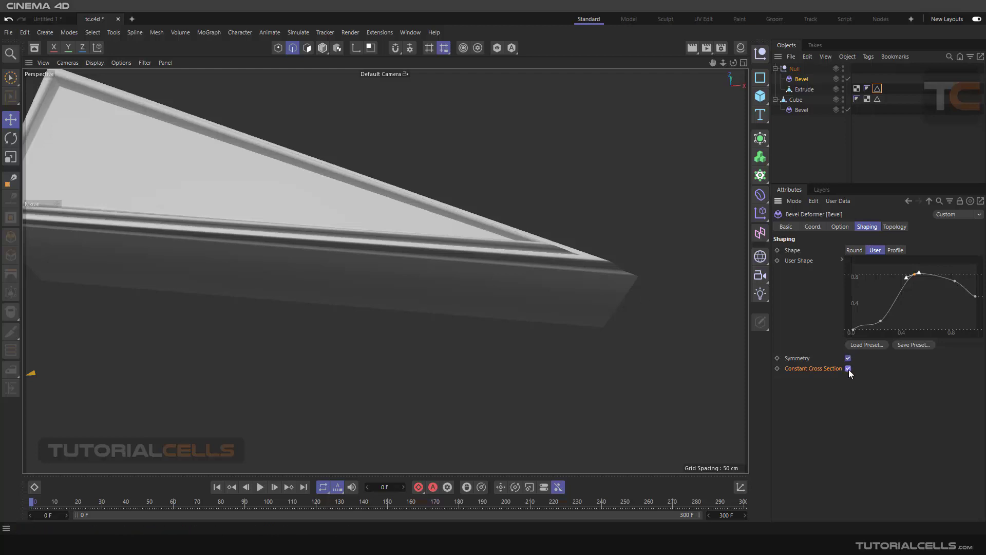
scroll(585, 281, "down", 3)
left_click_drag(585, 281, 593, 226, "alt")
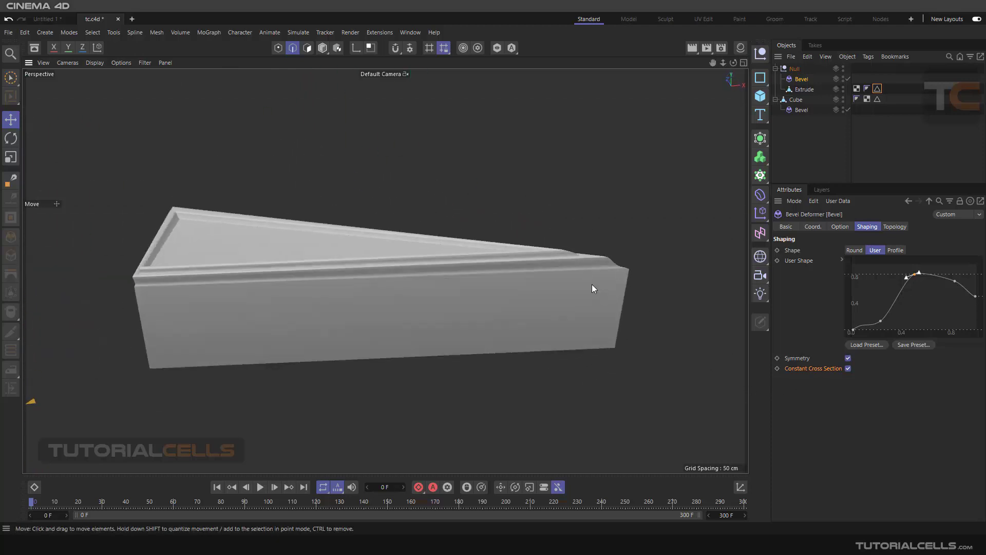
scroll(587, 273, "up", 2)
scroll(586, 274, "down", 2)
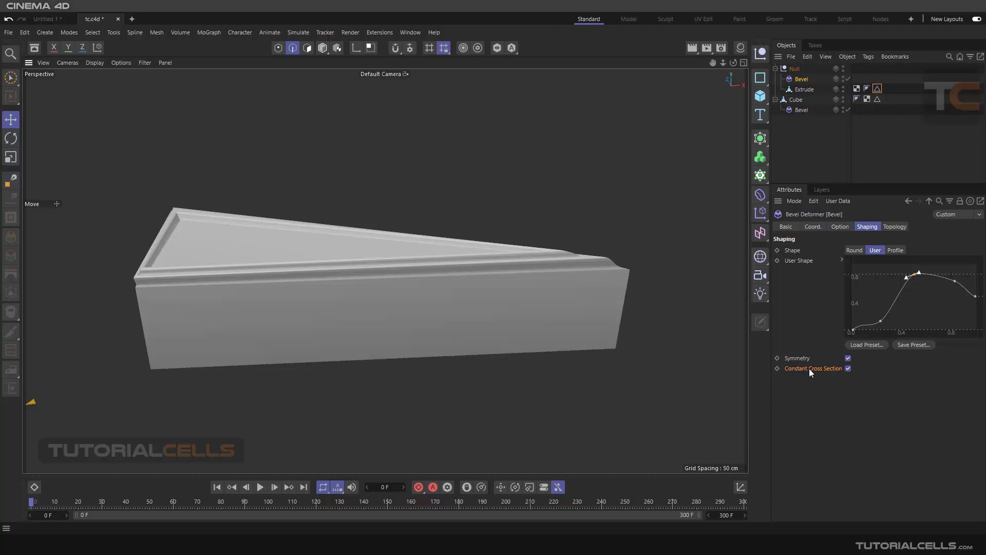
left_click_drag(611, 297, 496, 272, "alt")
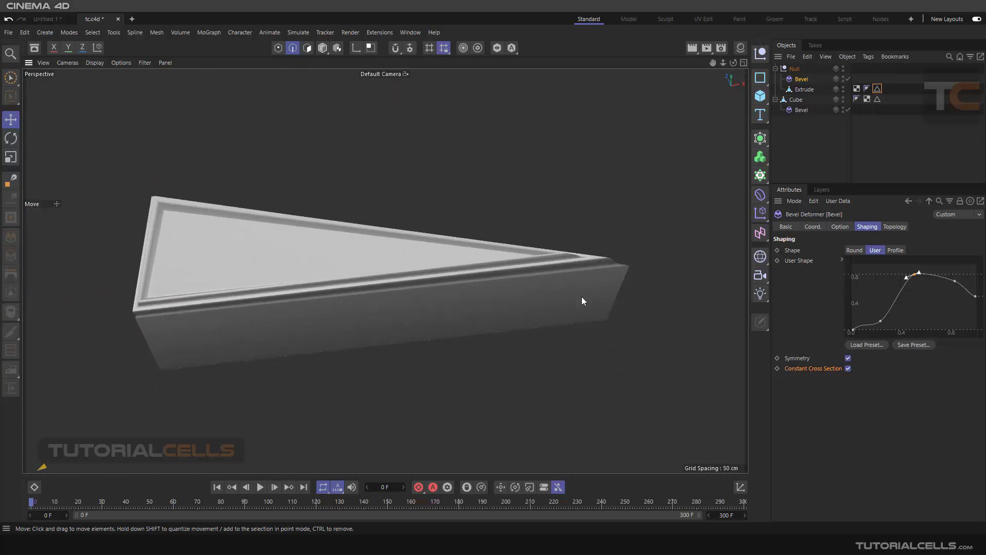
scroll(586, 255, "up", 8)
left_click_drag(594, 266, 560, 237, "alt")
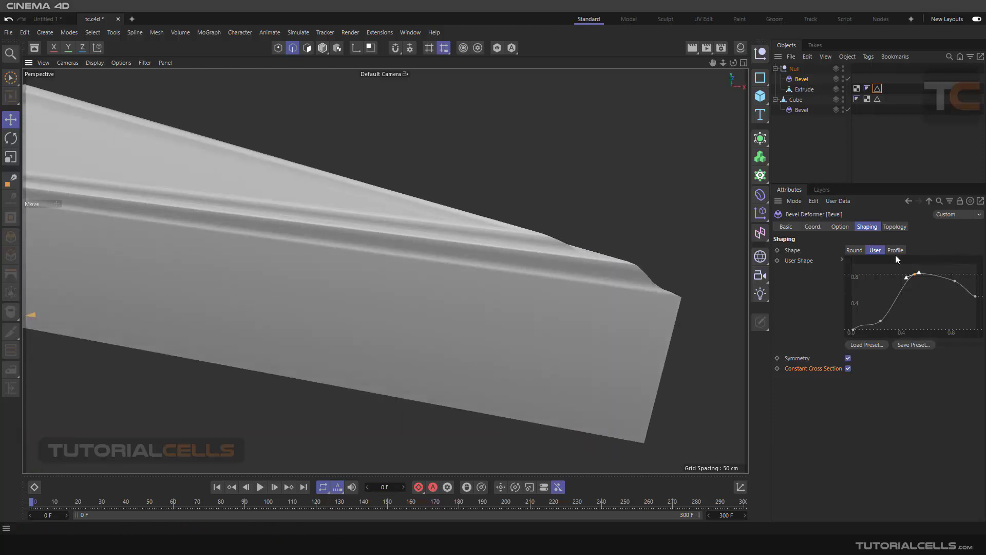
scroll(667, 253, "down", 9)
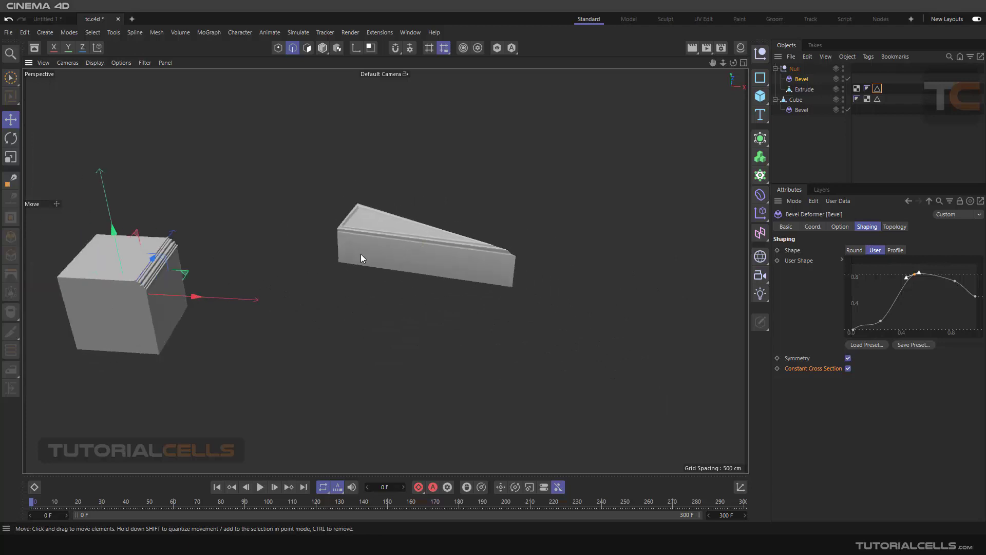
Step: Delete the Null together with its Bevel deformer and extruded wedge
middle_click_drag(361, 254, 628, 199, "alt")
left_click(793, 68)
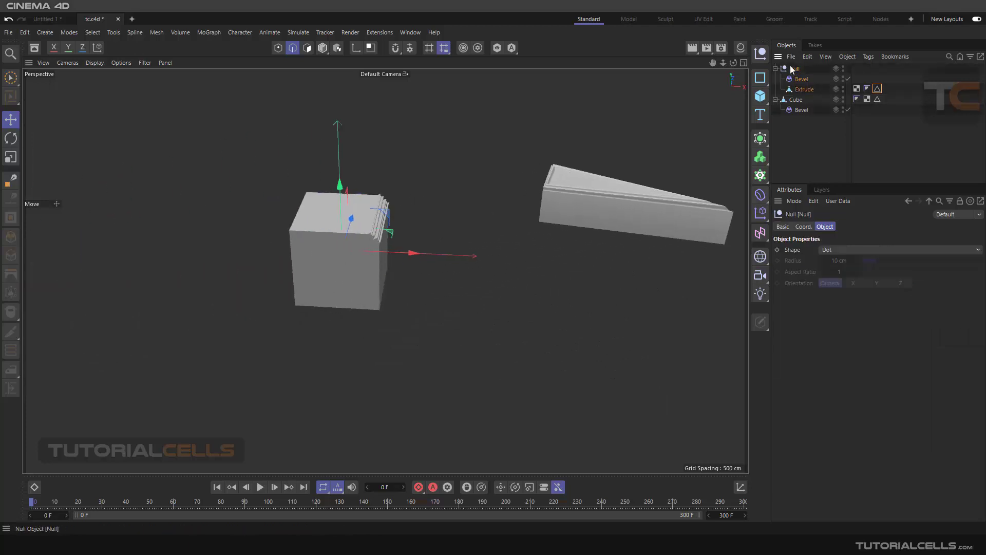
key("Delete")
Step: Set the Shape of the Cube's Bevel deformer to Profile
scroll(357, 226, "up", 8)
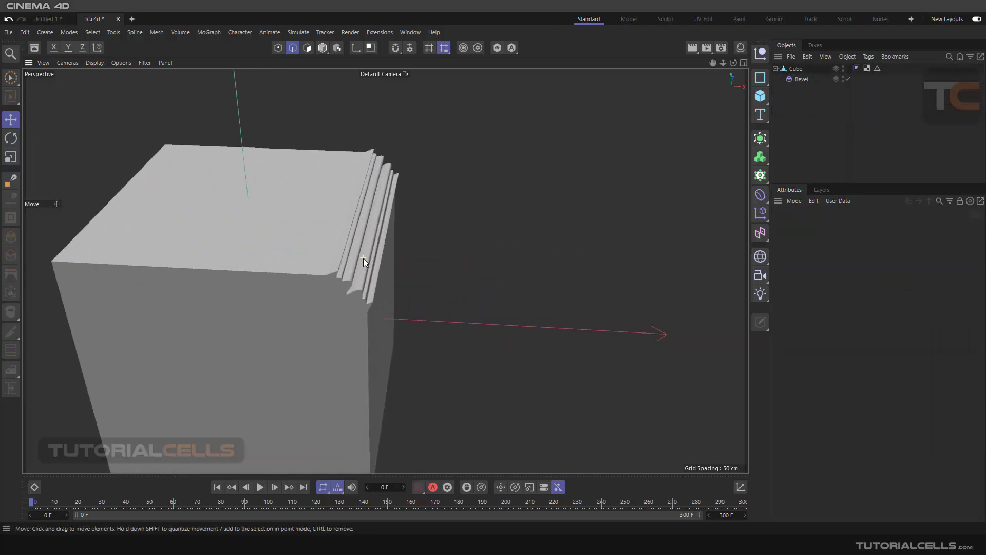
left_click(796, 78)
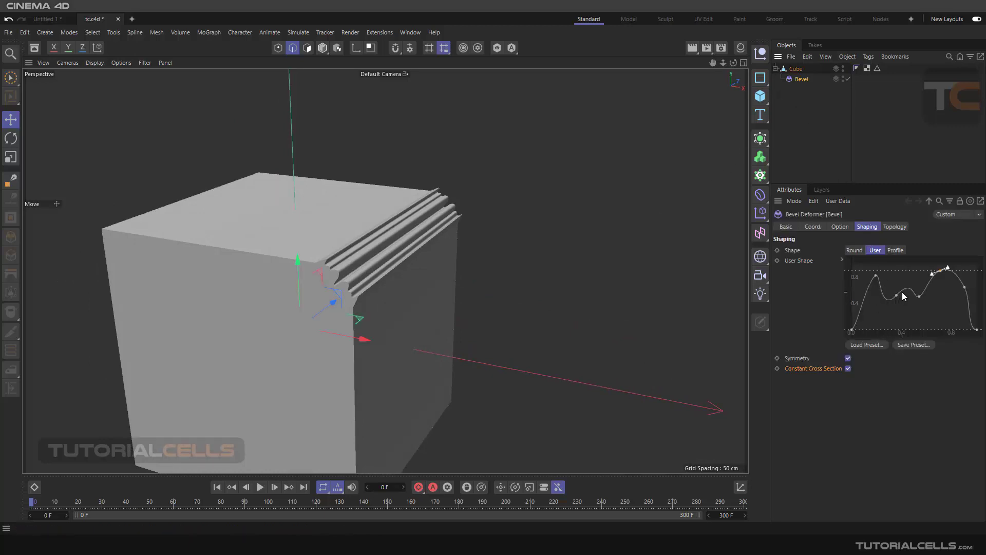
mouse_move(534, 229)
left_mouse_down("alt")
mouse_move(497, 217)
mouse_move(518, 221)
left_mouse_up("alt")
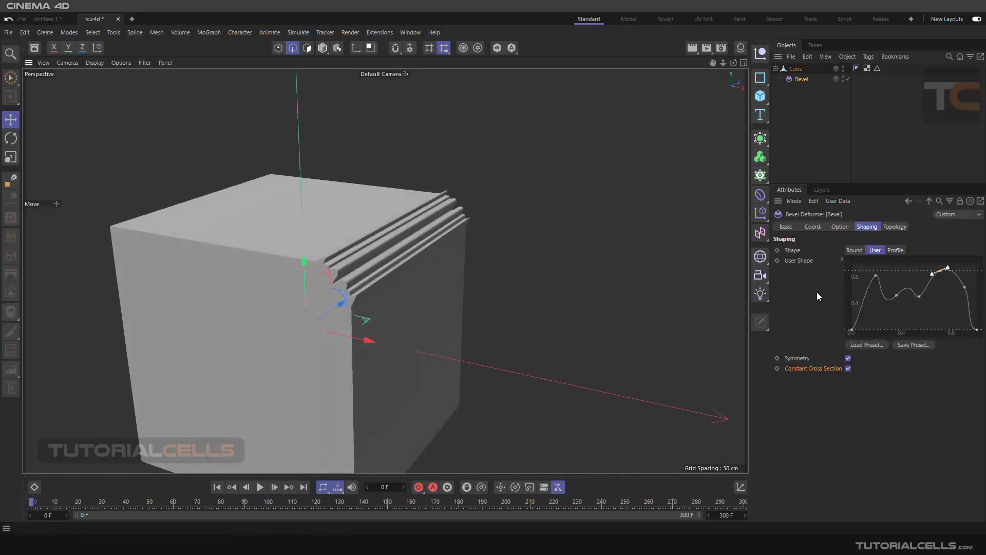
left_click(896, 250)
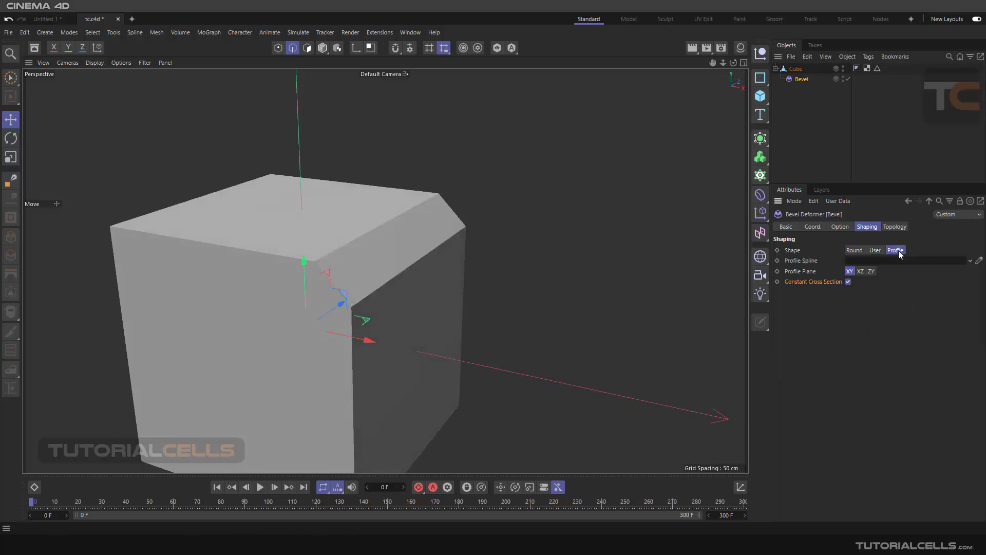
Step: Add a Flower spline and move it up and away from the cube's centre, beyond its bevelled edge
middle_click(535, 192)
middle_click(249, 151)
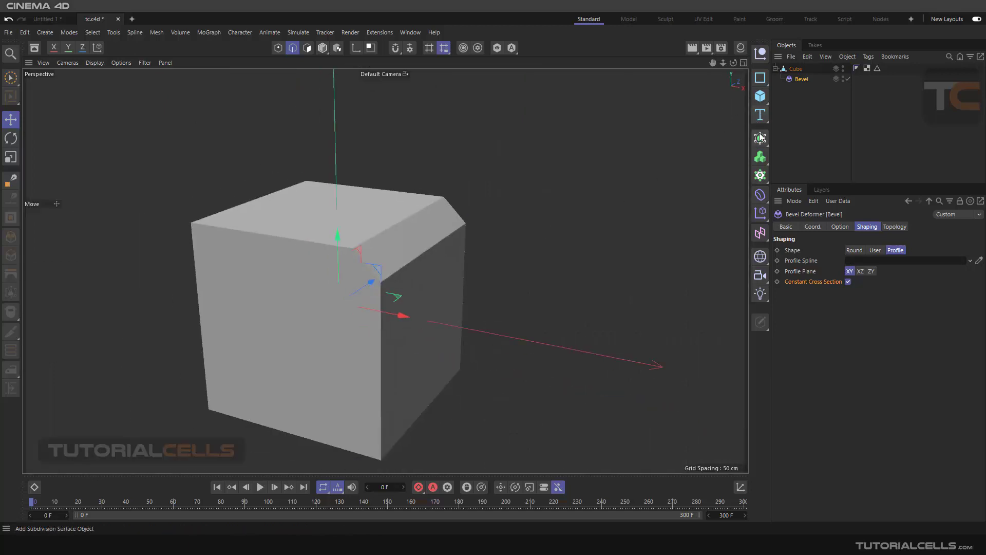
left_click(765, 83)
left_click(800, 185)
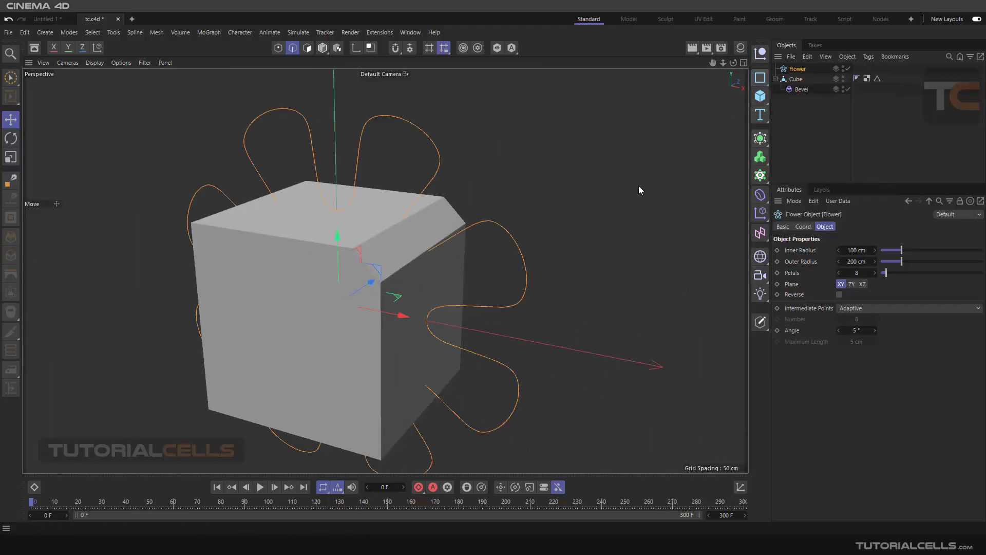
scroll(391, 257, "down", 5)
left_click_drag(390, 254, 464, 203)
scroll(462, 195, "up", 3)
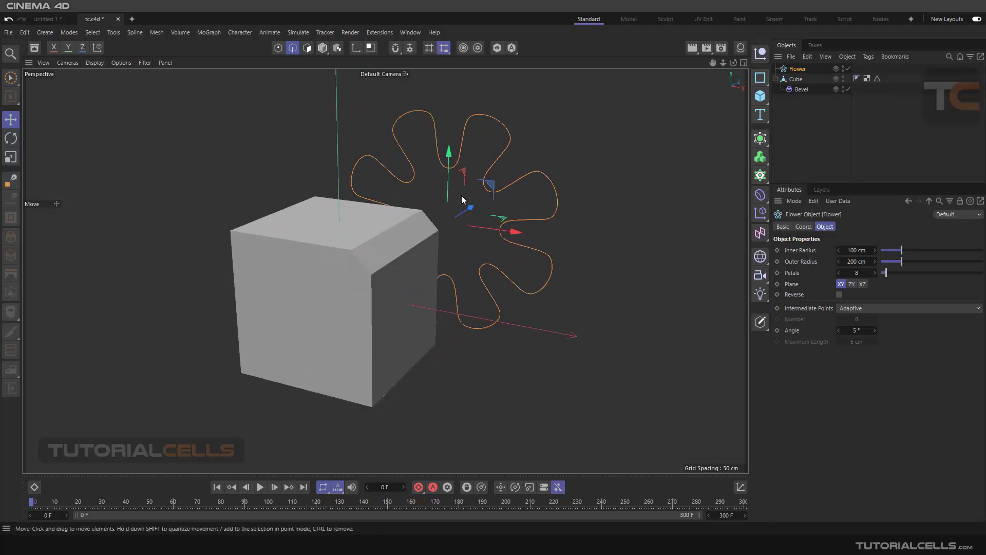
middle_click_drag(461, 195, 455, 225, "alt")
Step: Scale the Flower spline down to a small fraction of the cube's size and raise it above the bevelled edge
left_click(10, 156)
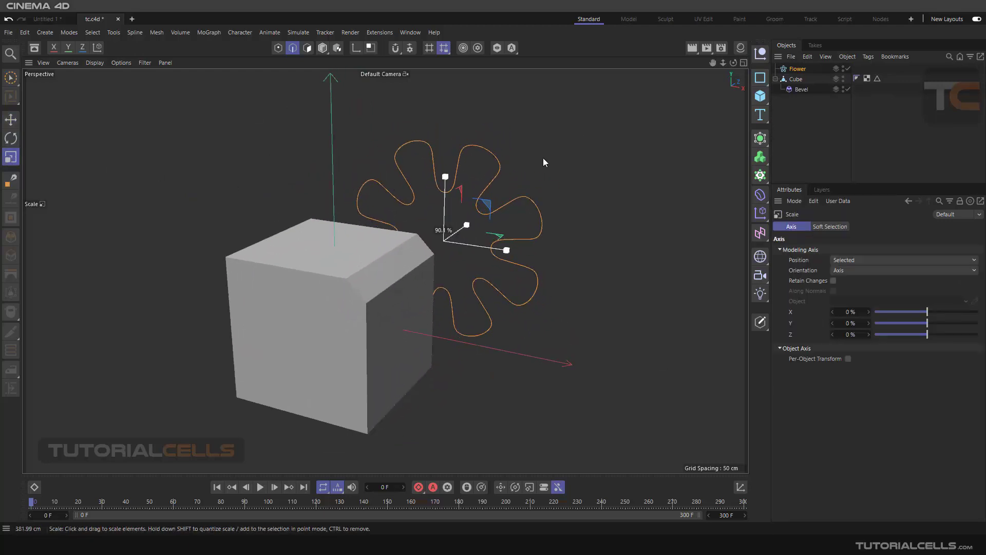
left_click_drag(543, 159, 257, 260)
left_click(11, 119)
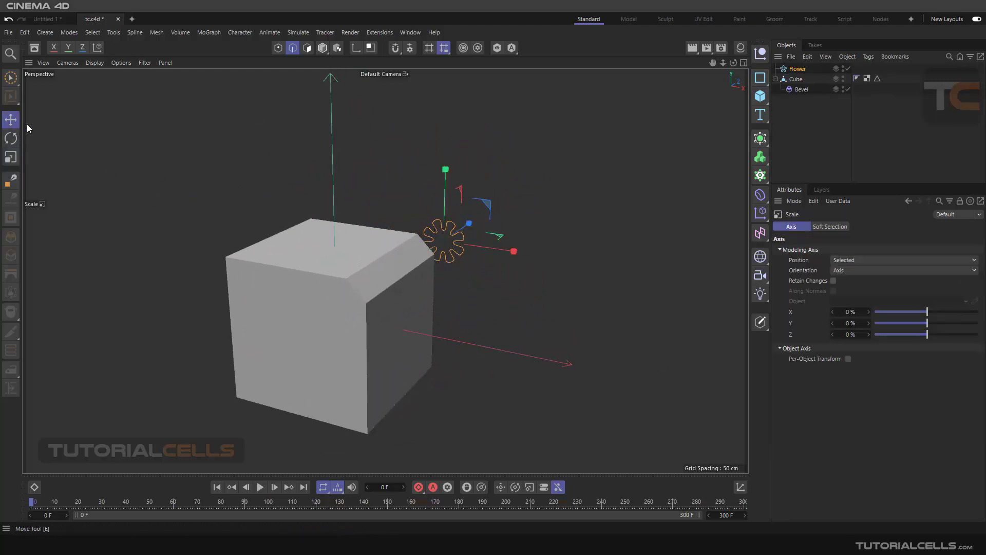
left_click_drag(446, 174, 450, 120)
scroll(439, 199, "up", 3)
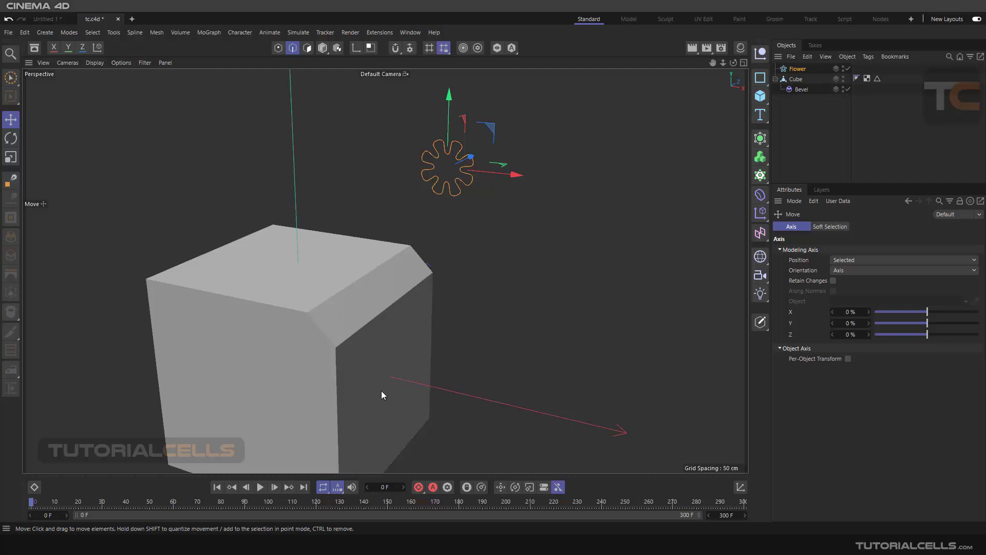
Step: Convert the Flower to an editable spline and activate the Spline Pen in point mode
middle_click_drag(381, 390, 420, 351, "alt")
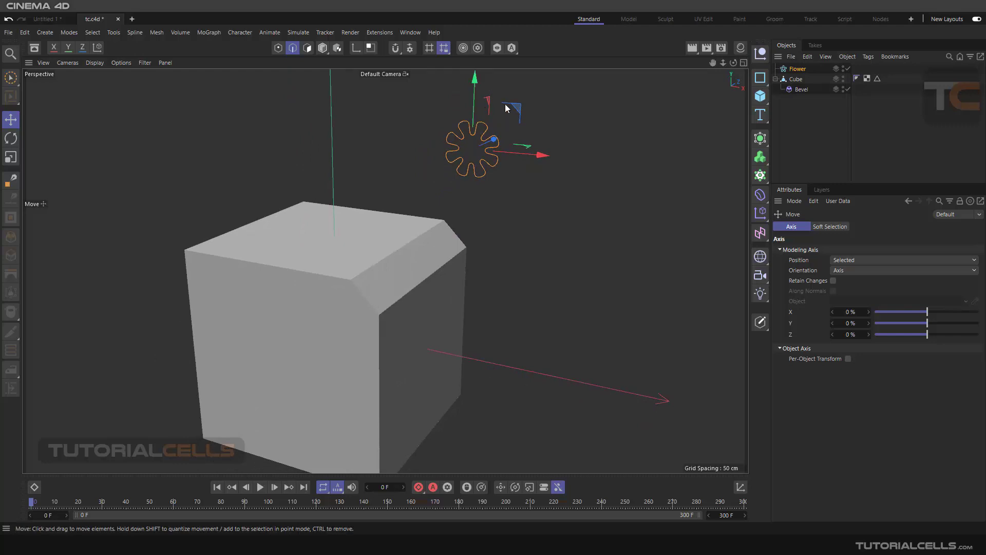
middle_click_drag(524, 130, 510, 178, "alt")
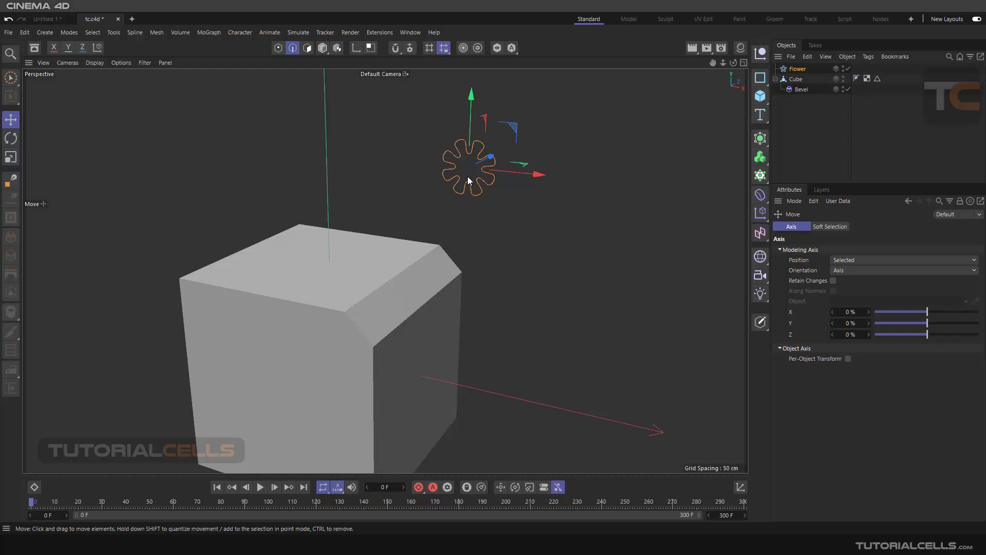
left_click(761, 323)
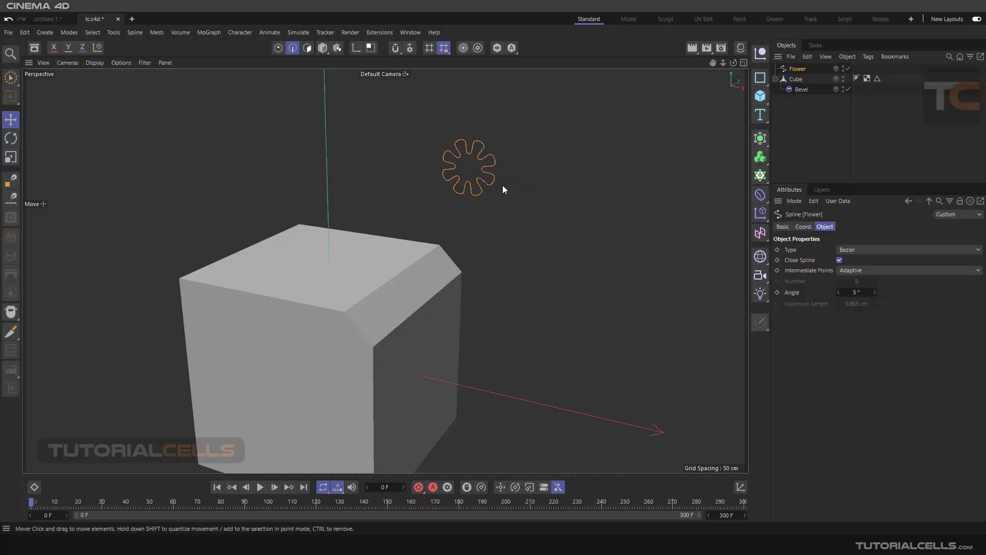
scroll(433, 172, "up", 3)
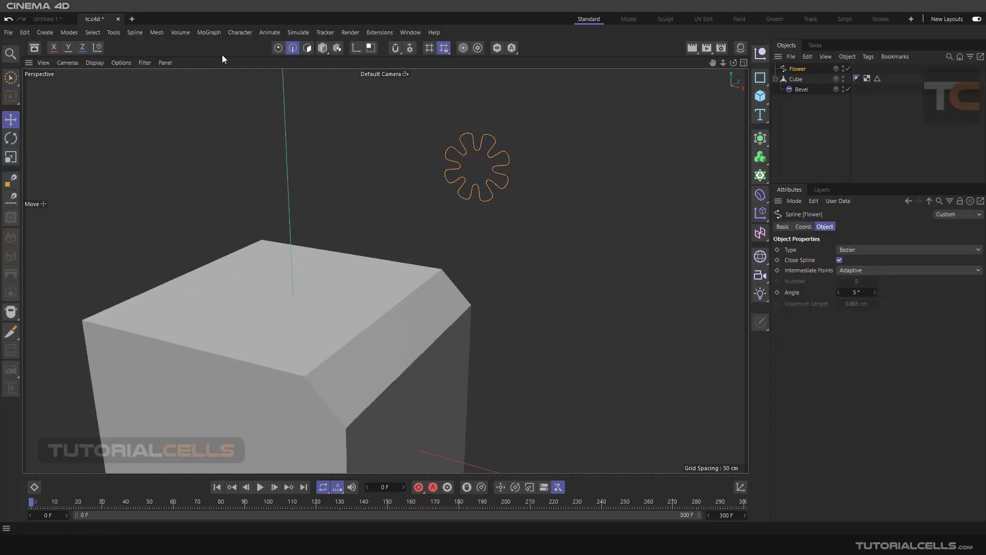
left_click(278, 48)
left_click(13, 184)
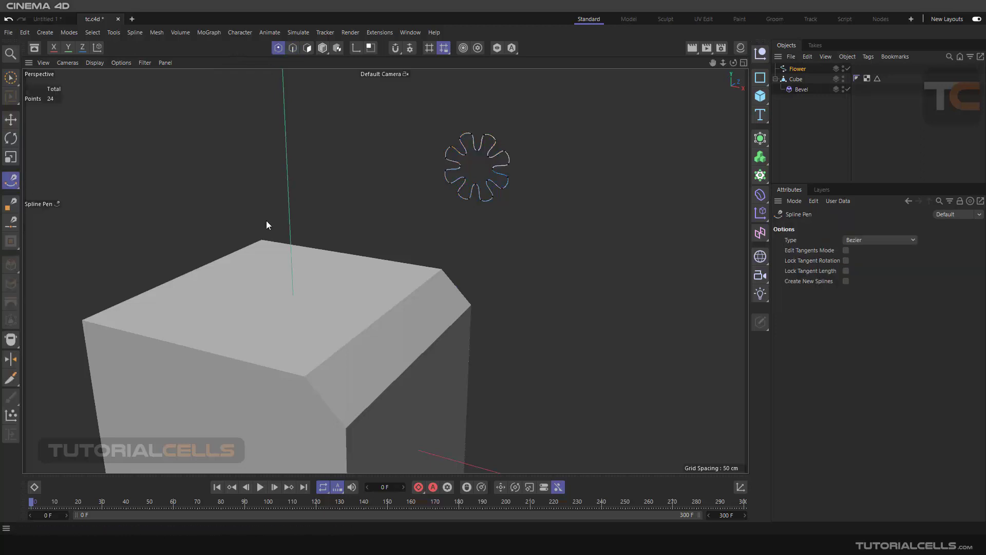
Step: Delete the outer arc edge of the Flower spline's lowest petal to open the outline
scroll(493, 205, "up", 4)
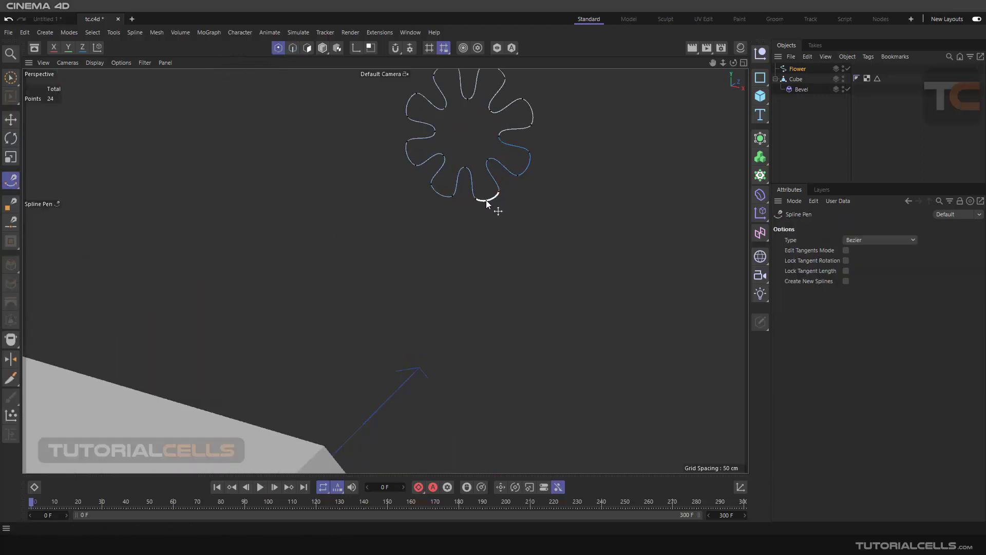
left_click(486, 200, "ctrl")
key("ctrl+z")
right_click(488, 198)
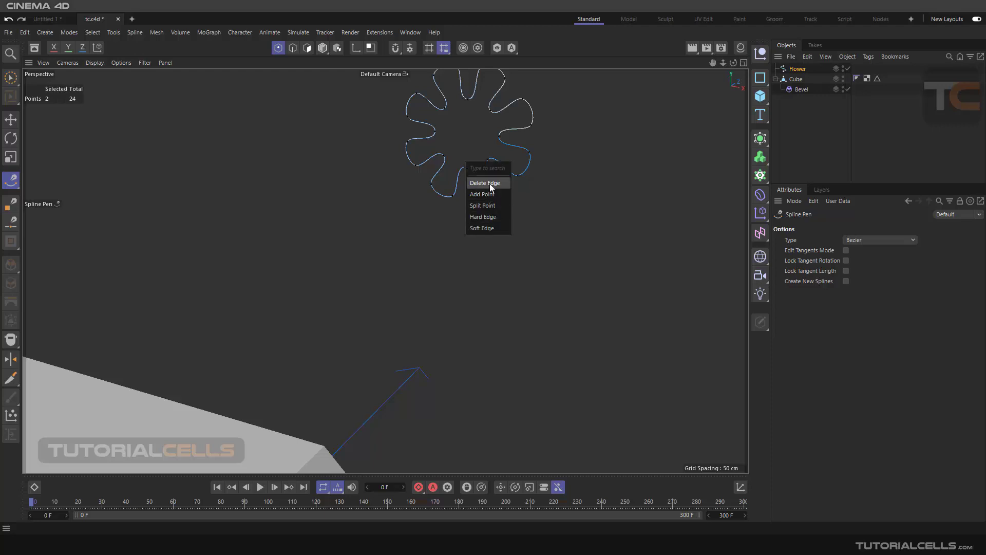
left_click(484, 183)
Step: Delete the spline segments and points of the lower petal just left of the gap
left_click(471, 186)
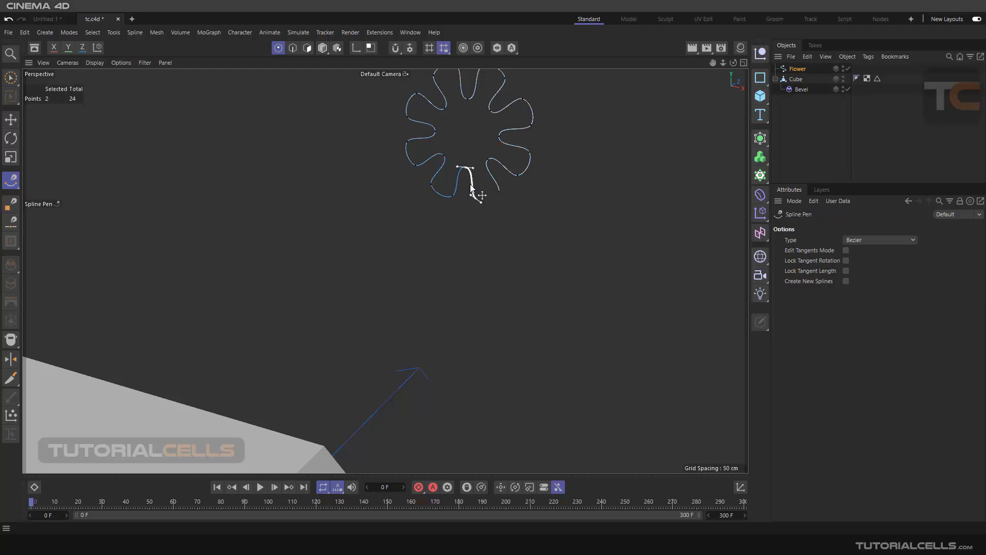
key("Delete")
left_click(451, 196)
left_click(448, 197)
key("ctrl+z")
left_click(444, 198)
key("Delete")
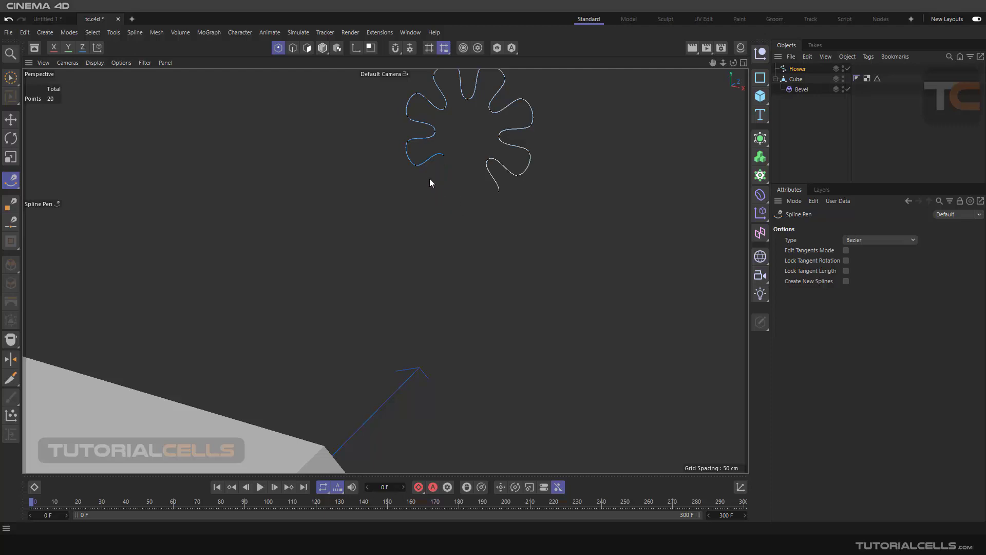
Step: Delete the remaining lower petals' points on both sides of the gap, keeping only the upper half with four petals
left_click(488, 174)
key("Delete")
left_click(519, 176)
key("Delete")
left_click(444, 164)
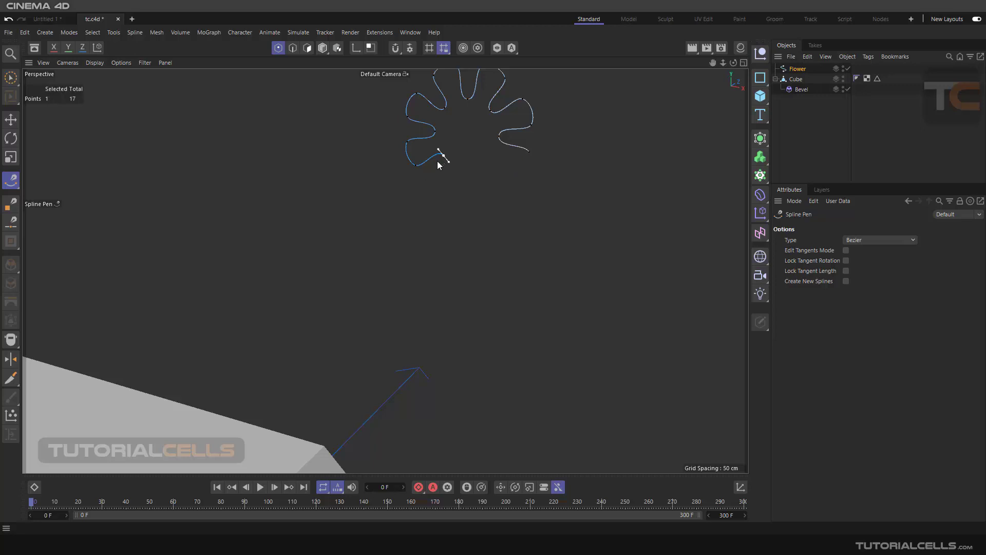
key("Delete")
left_click(415, 168)
key("Delete")
left_click(529, 153)
key("Delete")
left_click(409, 142)
key("Delete")
Step: Switch the trimmed Flower spline back to Model mode with the Move tool active
scroll(483, 128, "down", 2)
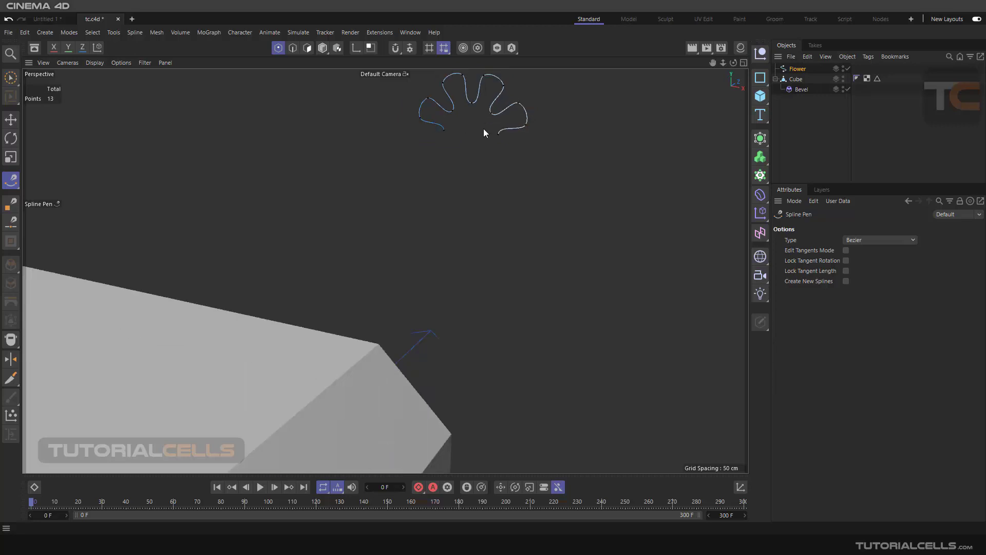
middle_click_drag(483, 128, 484, 196, "alt")
scroll(443, 188, "down", 1)
scroll(455, 291, "down", 5)
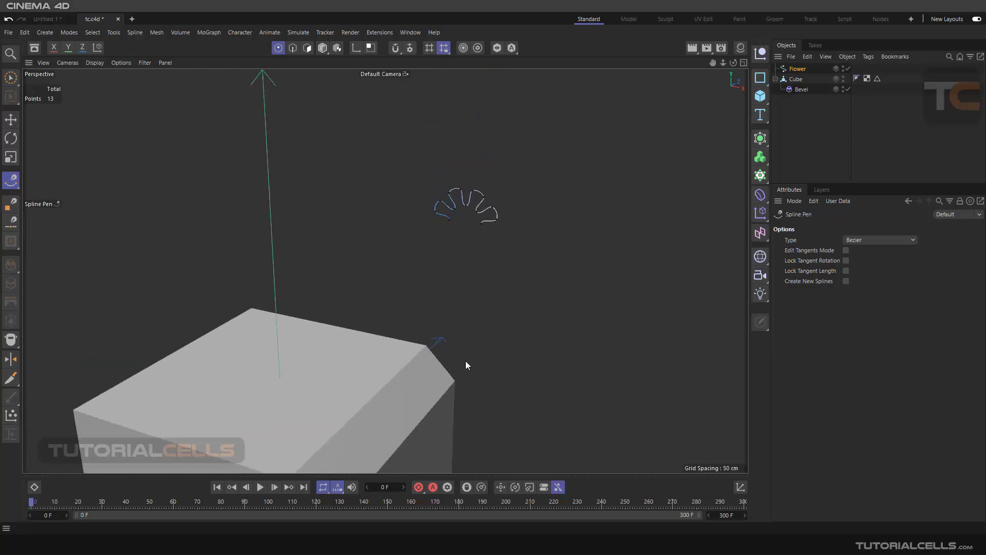
left_click_drag(465, 361, 471, 304, "alt")
left_click(323, 48)
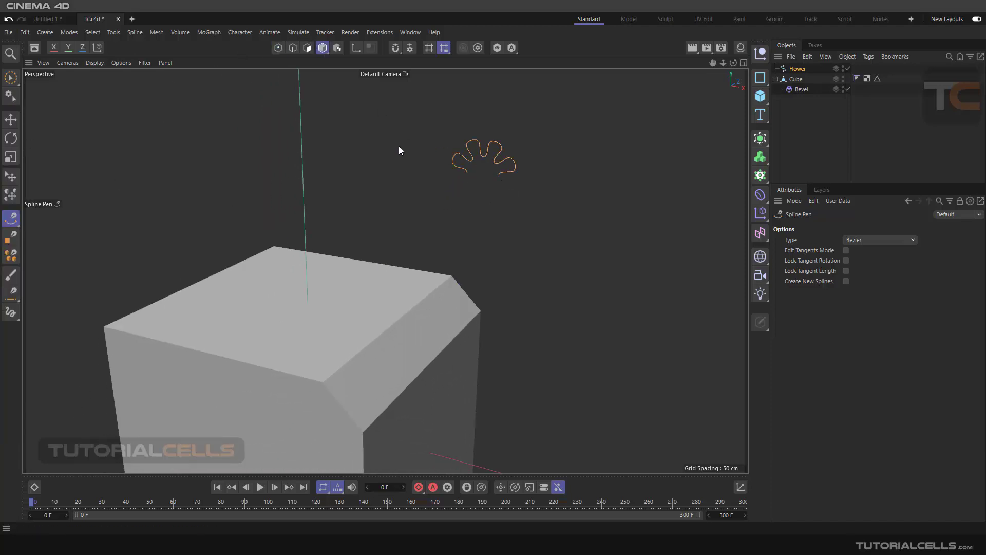
left_click(10, 119)
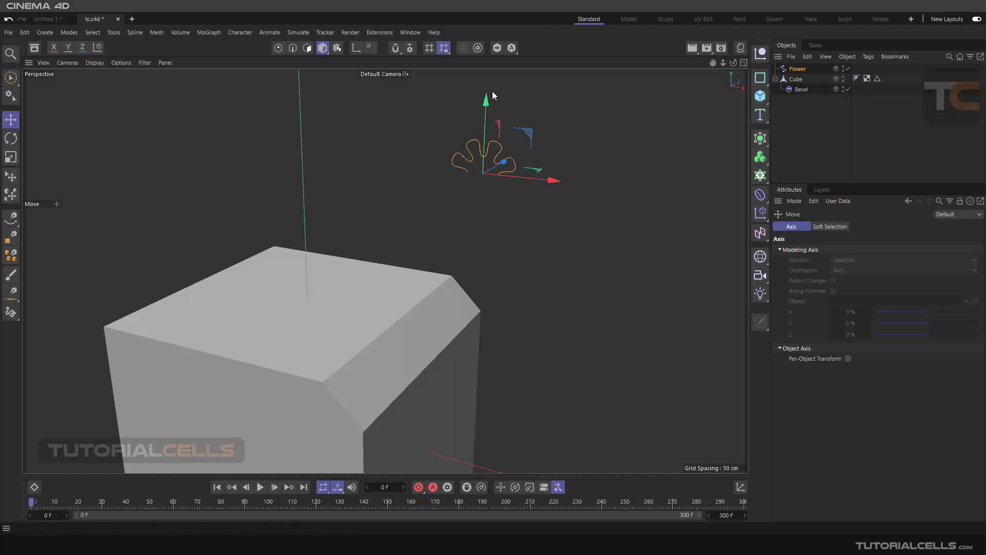
left_click_drag(490, 193, 504, 213, "alt")
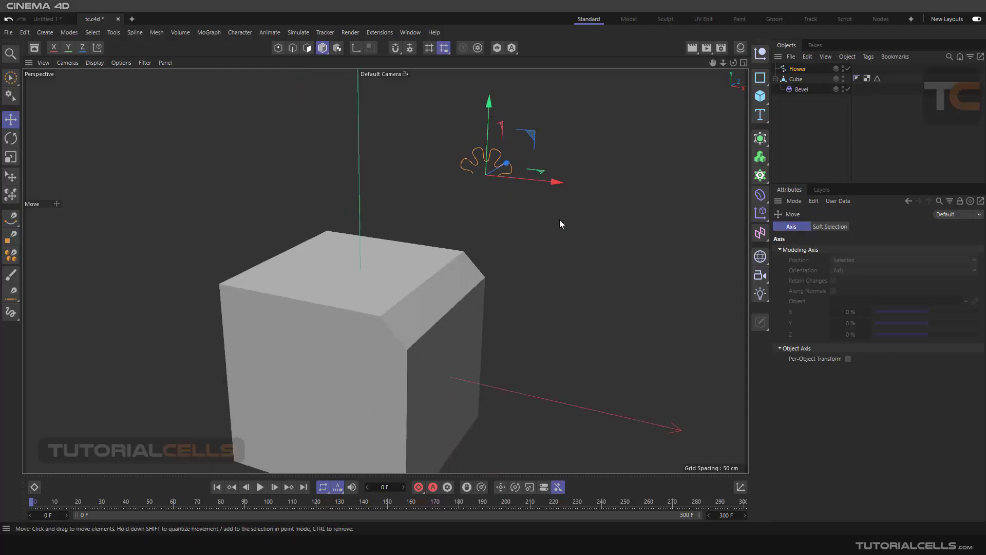
Step: Assign the trimmed Flower spline as the Profile Spline of the Cube's Bevel deformer and inspect the bevelled edge
left_click(791, 92)
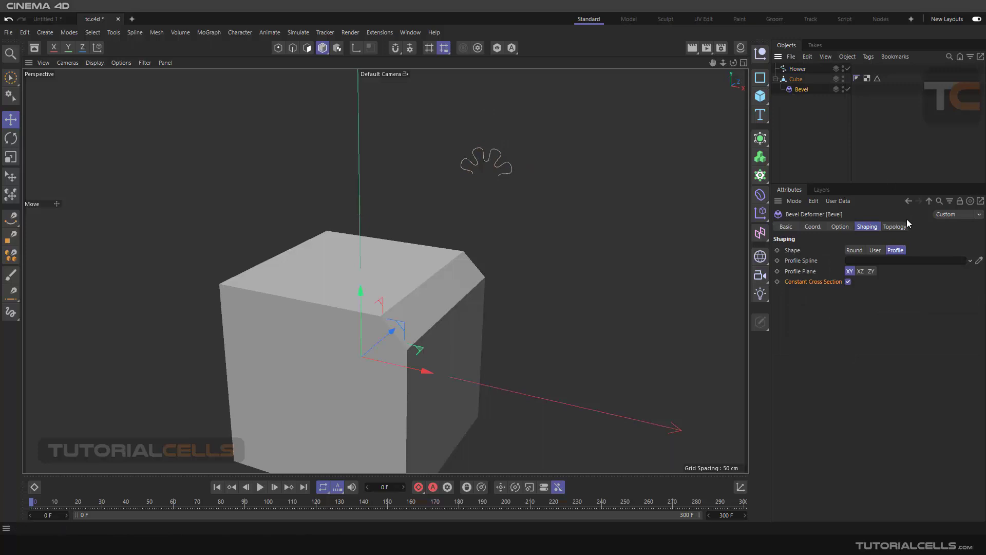
left_click_drag(843, 103, 888, 262)
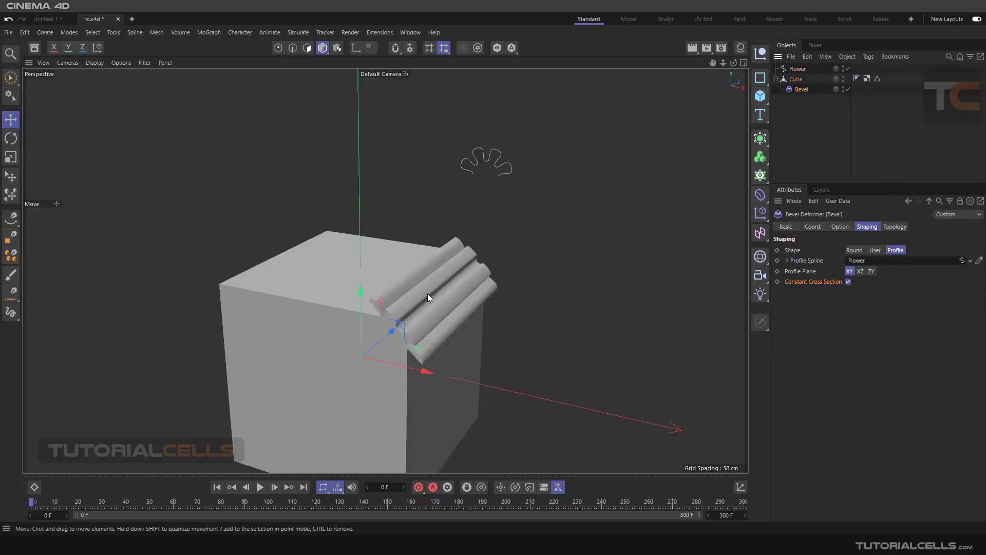
left_click_drag(417, 306, 455, 263, "alt")
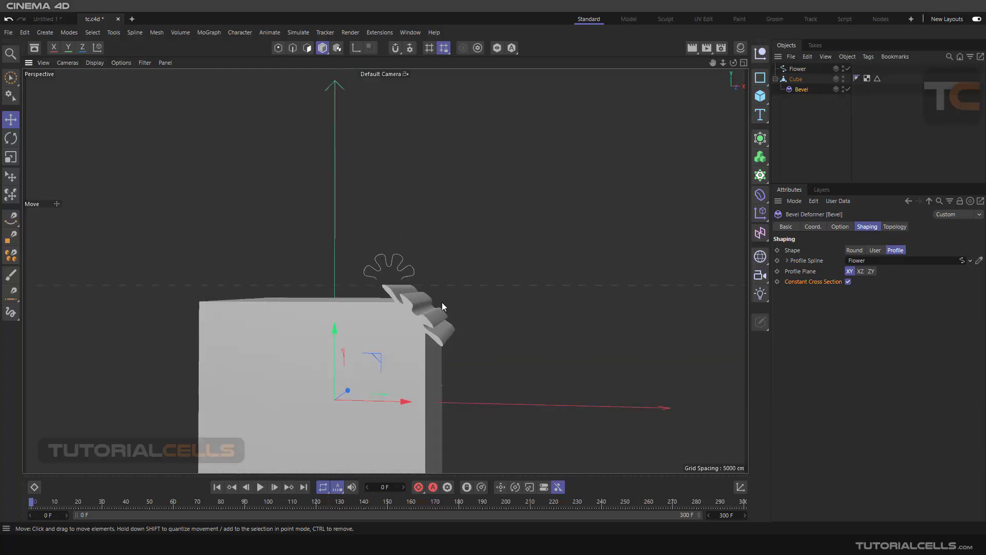
Step: Lower the Bevel deformer's Offset to 7 cm so the flower profile fits the cube's corner edge
scroll(440, 305, "up", 3)
middle_click_drag(440, 306, 472, 267, "alt")
left_click(838, 227)
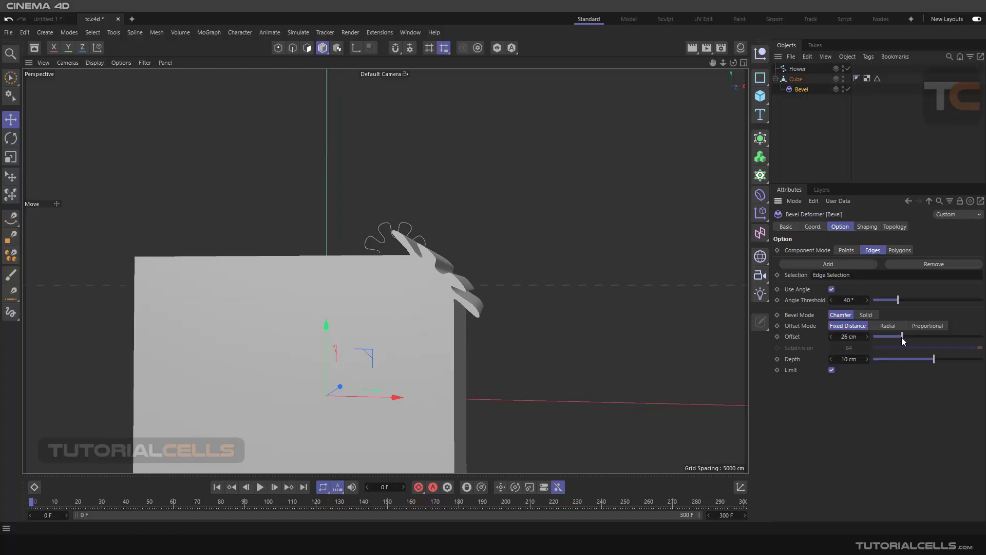
left_click_drag(902, 337, 882, 334)
scroll(454, 259, "up", 10)
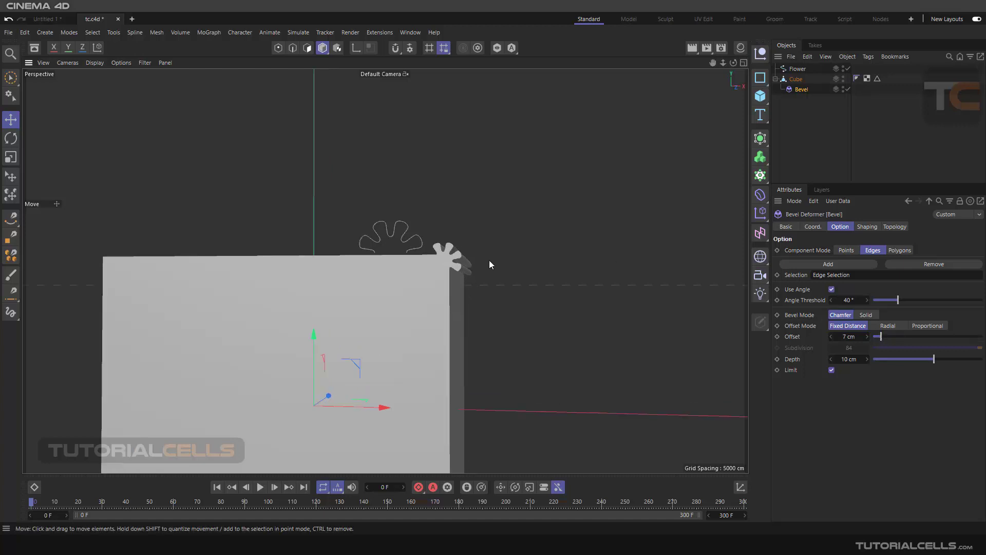
left_click_drag(459, 265, 453, 265, "alt")
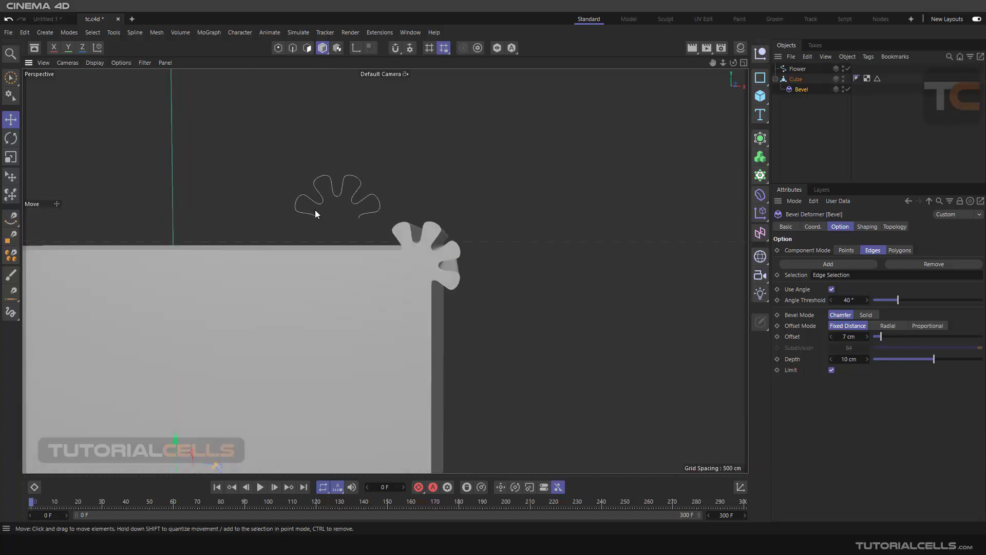
Step: Try moving a point at the top of an upper petal of the Flower spline, and return to Model mode
left_click(796, 69)
left_click_drag(351, 201, 328, 198, "alt")
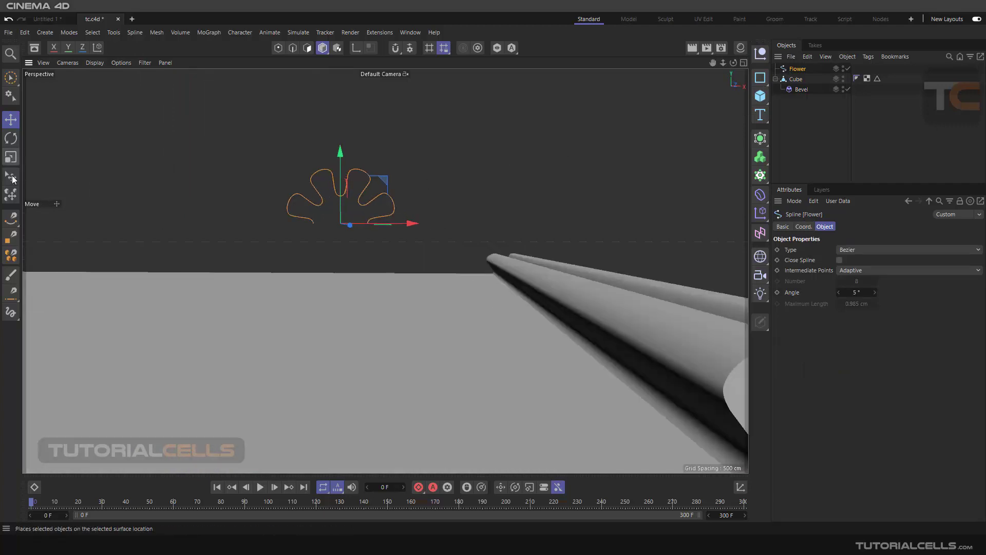
left_click(278, 48)
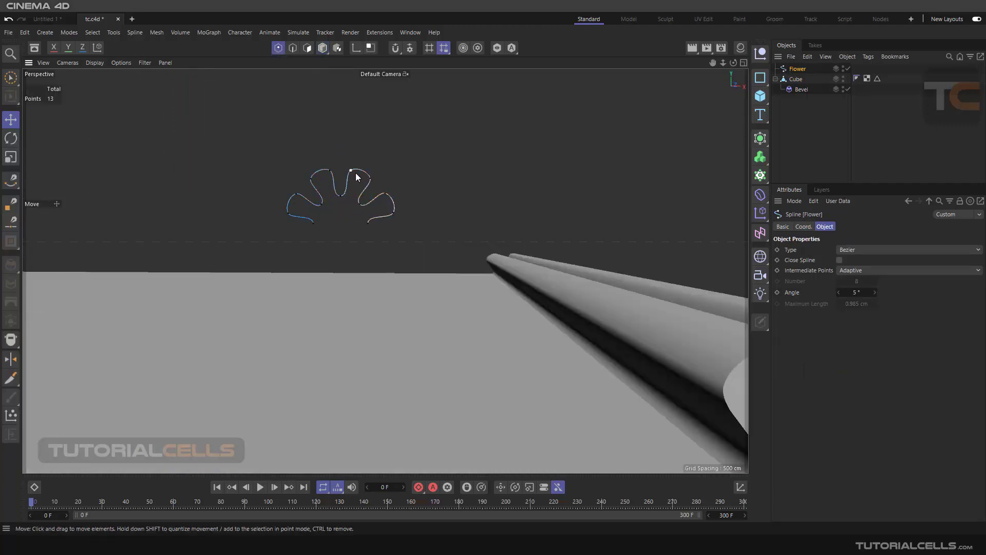
left_click(351, 171)
left_click_drag(451, 214, 469, 234, "alt")
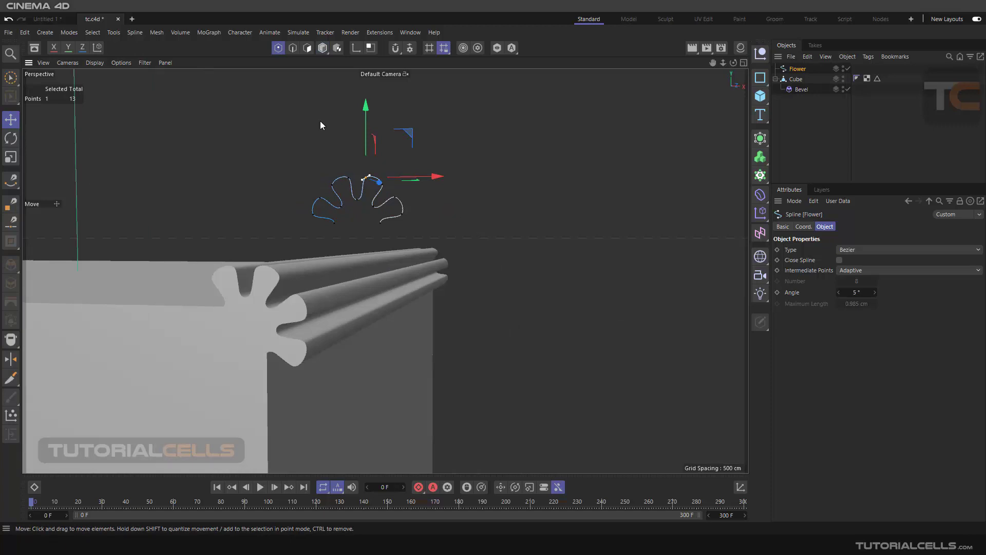
left_click_drag(362, 113, 366, 118)
left_click(322, 48)
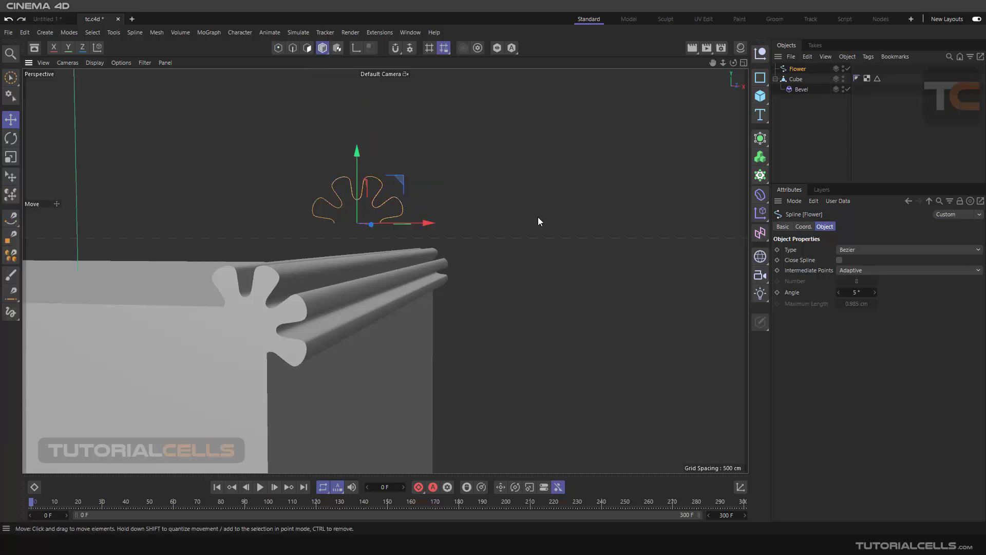
Step: Set the Bevel deformer's Depth to 11 cm, and switch its Component Mode to Polygons and back to Edges
left_click_drag(448, 220, 423, 249, "alt")
left_click(797, 89)
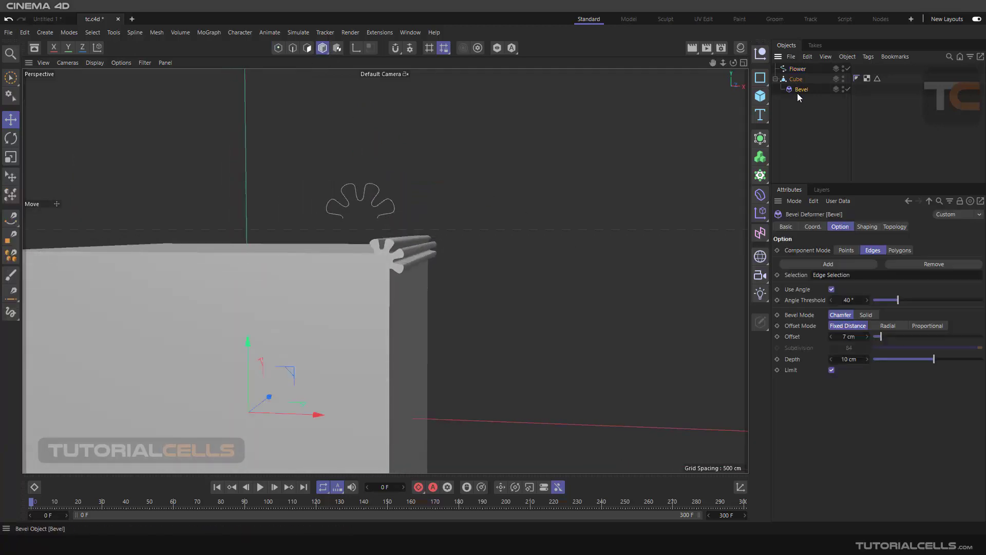
mouse_move(875, 336)
left_mouse_down()
mouse_move(900, 338)
mouse_move(881, 332)
left_mouse_up()
mouse_move(933, 359)
left_mouse_down()
mouse_move(943, 359)
mouse_move(935, 359)
left_mouse_up()
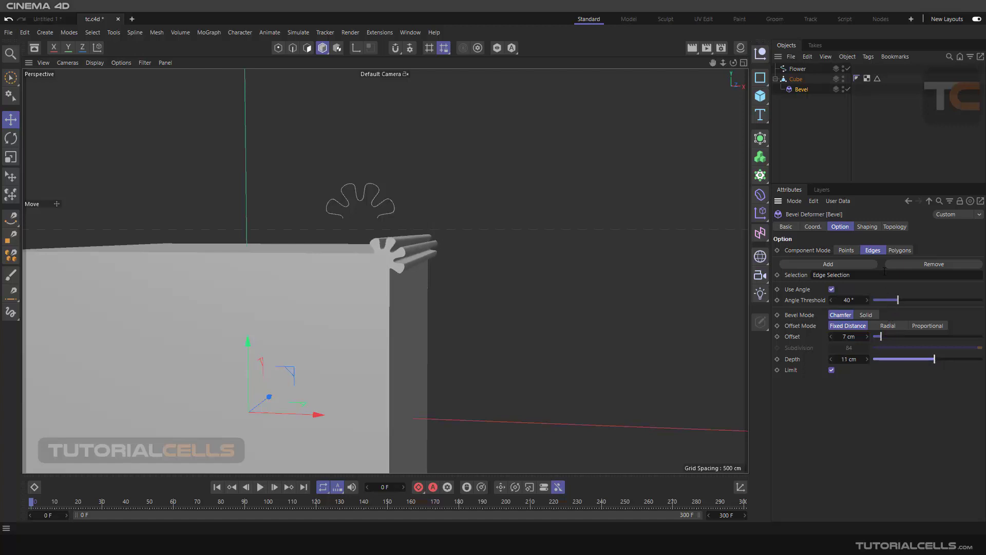
left_click(893, 250)
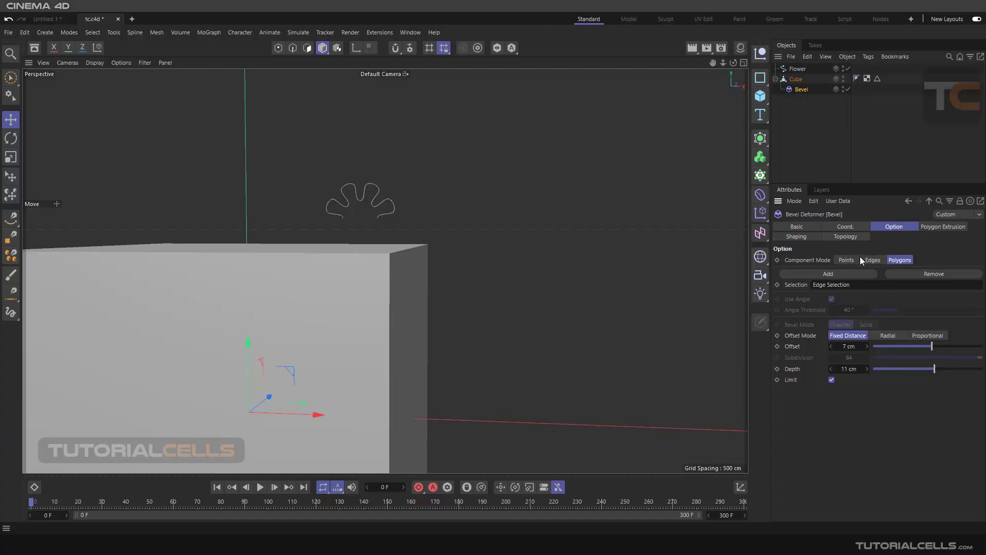
left_click(872, 260)
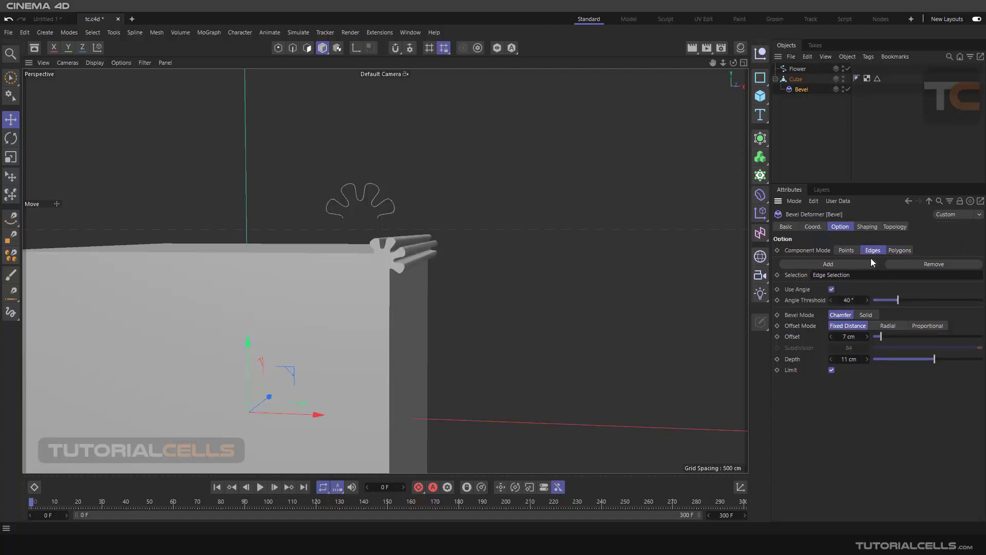
Step: Try the XZ and ZY profile planes in the Bevel deformer's Shaping settings, and return the Profile Plane to XY
left_click(866, 227)
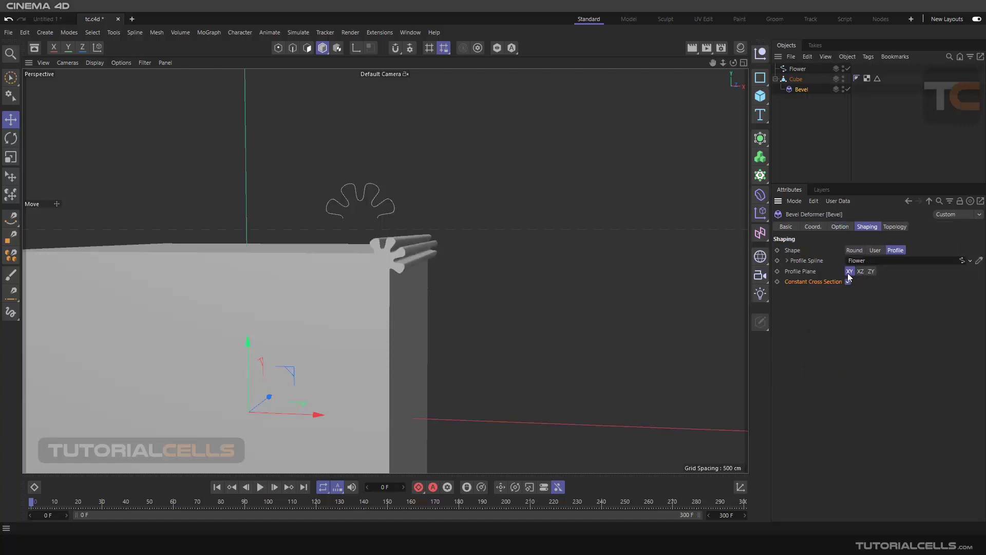
left_click_drag(492, 249, 477, 256, "alt")
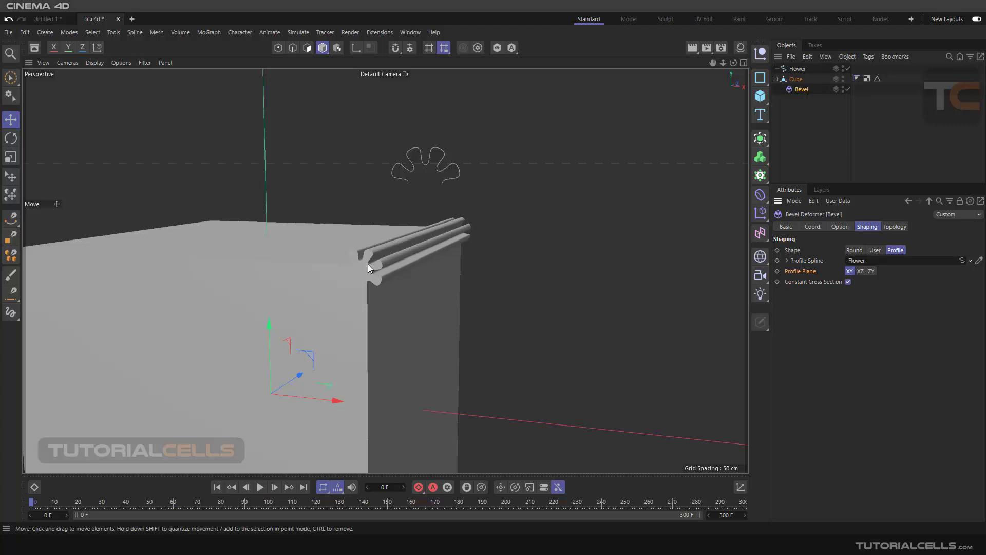
left_click(860, 271)
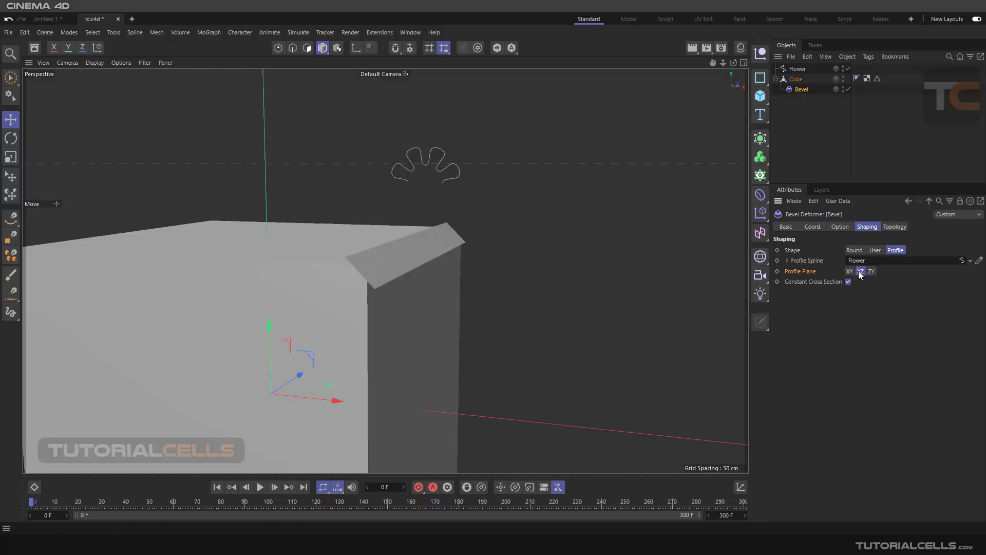
left_click(871, 271)
left_click(850, 272)
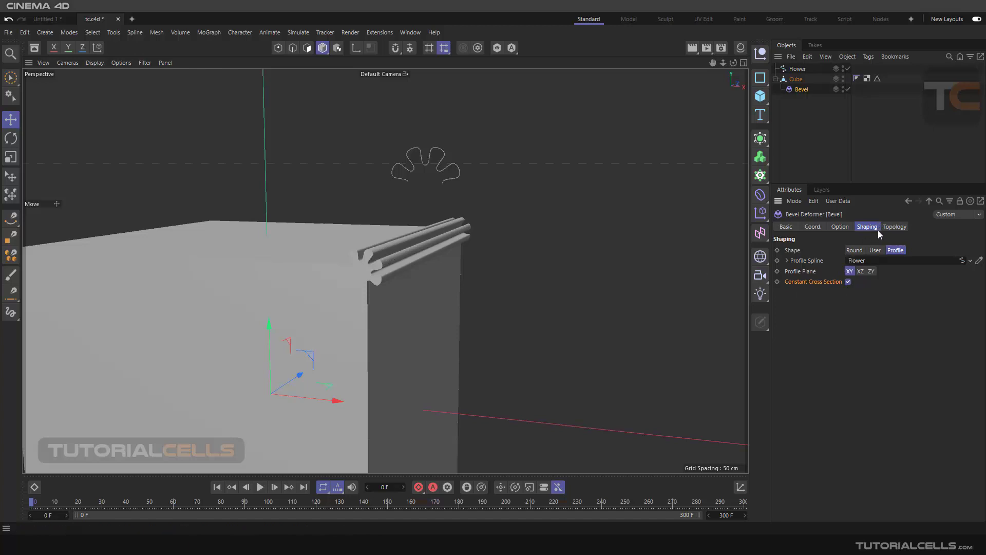
Step: Examine the Bevel deformer's Topology options, including Mitering, Ending and Partial Rounding, and view the bevelled cube from above
left_click(894, 226)
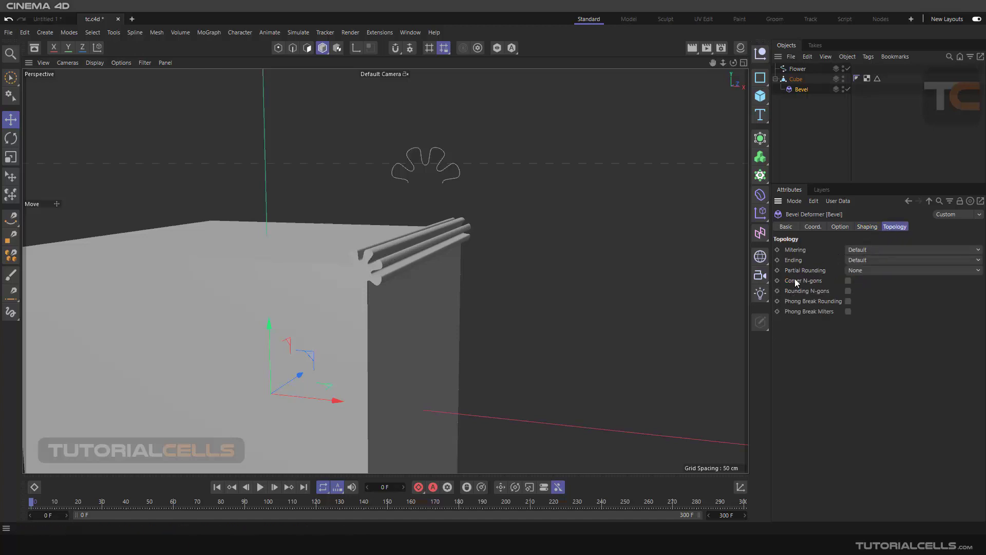
left_click_drag(530, 188, 429, 132, "alt")
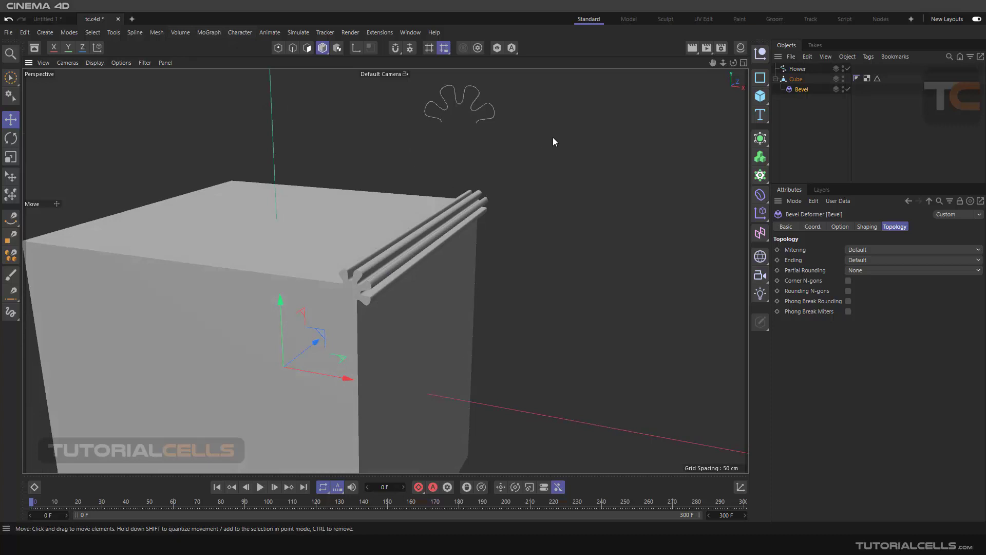
scroll(554, 142, "down", 2)
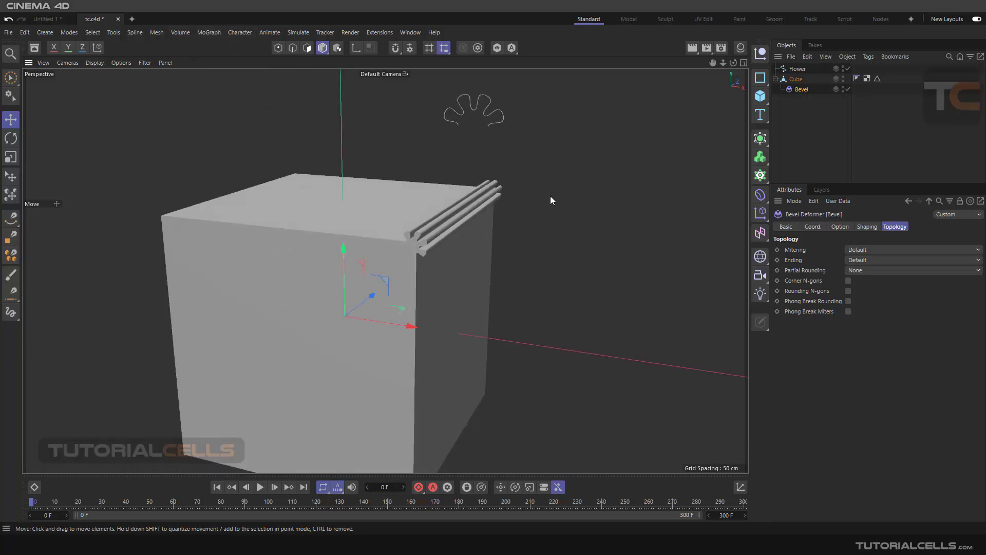
left_click_drag(550, 196, 543, 194, "alt")
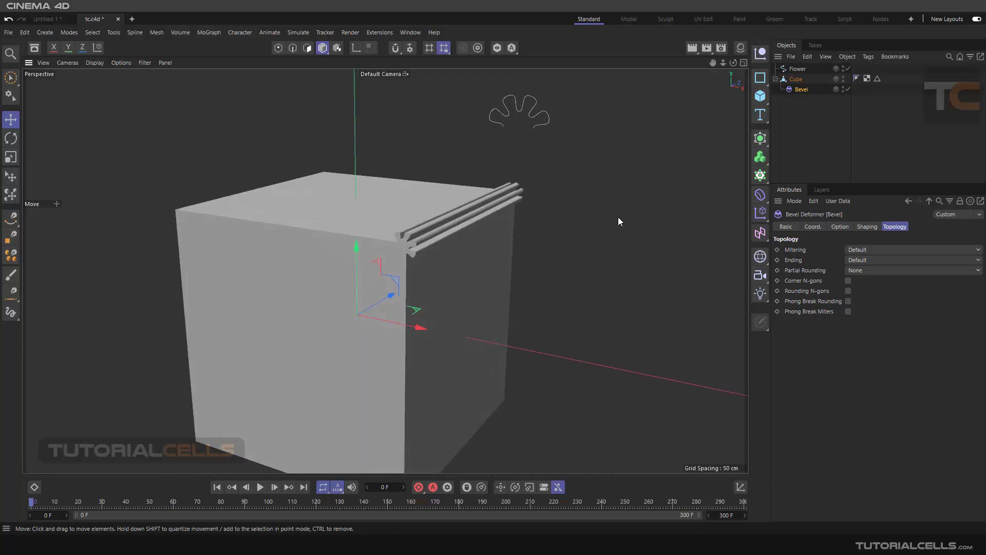
Step: Delete the Flower spline, the Cube and its Bevel deformer from the scene
scroll(627, 211, "down", 2)
left_click_drag(807, 124, 785, 67)
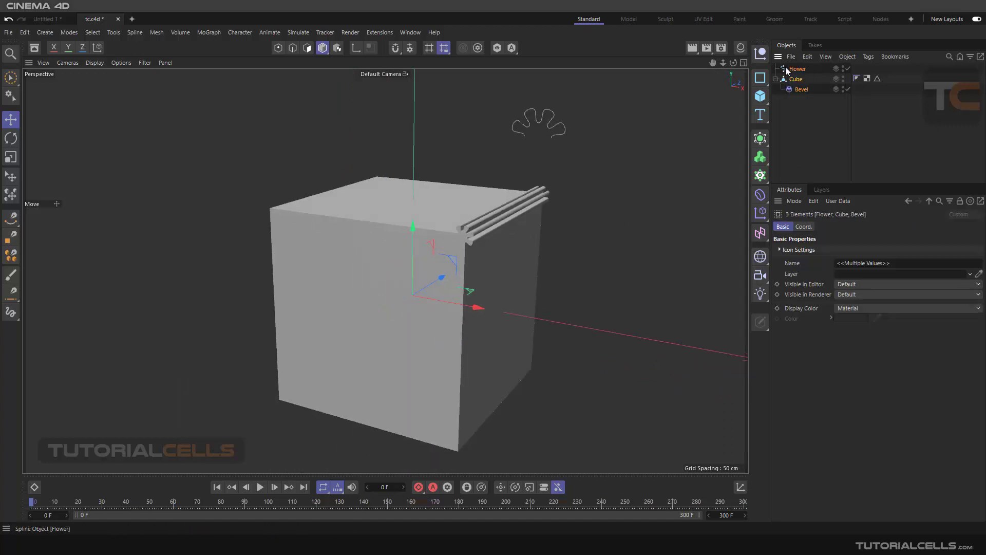
key("Delete")
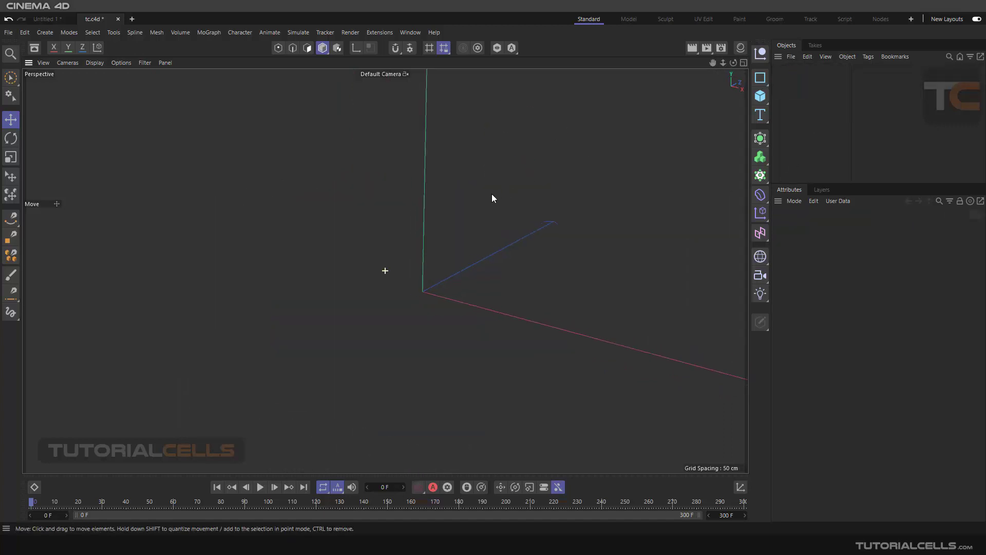
Step: Add a 200 cm cube and create an offset copy higher up and to its front that overlaps it
middle_click_drag(450, 240, 473, 229, "alt")
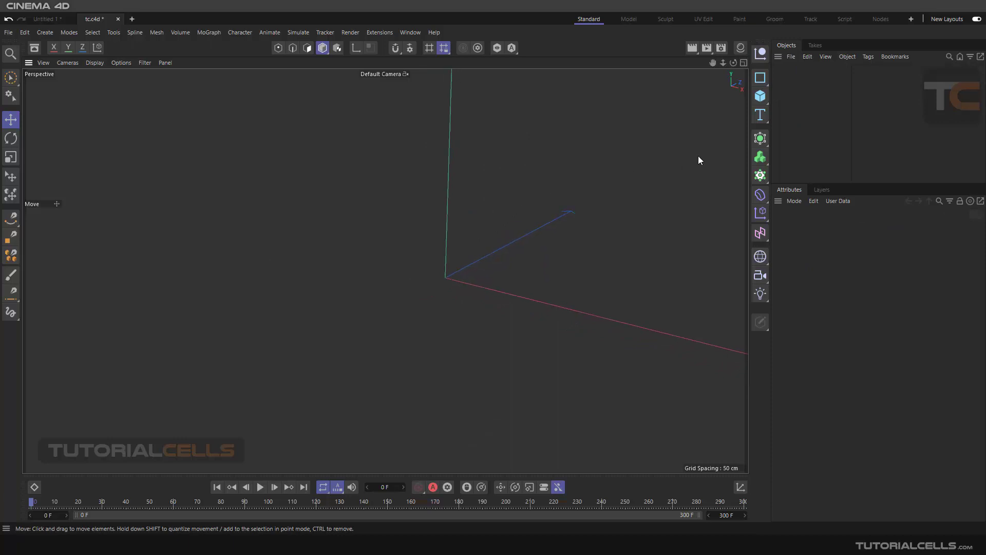
left_click(760, 96)
scroll(465, 275, "down", 3)
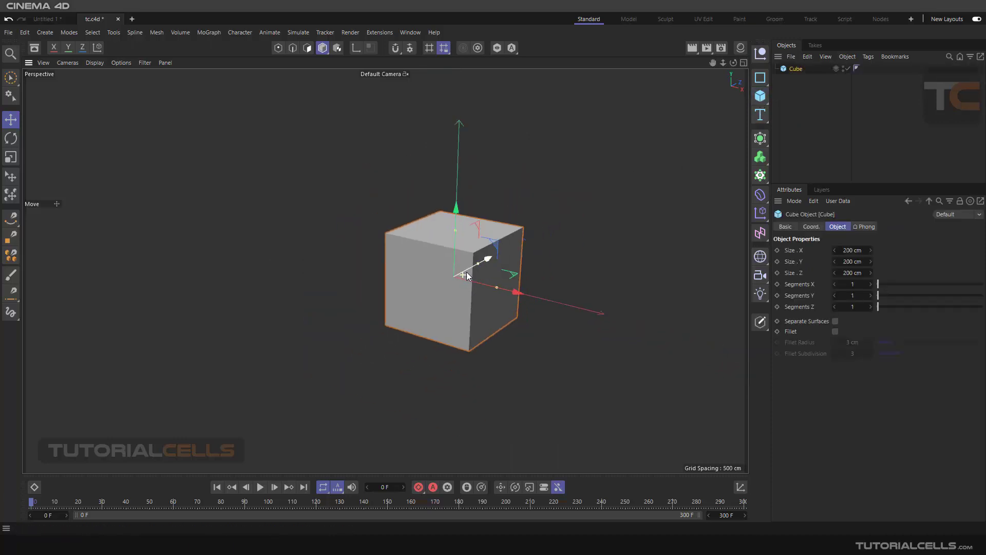
left_click_drag(494, 258, 432, 194, "ctrl")
left_click_drag(485, 265, 469, 259)
Step: Add a Boole generator and make both cubes its children
left_click(761, 137)
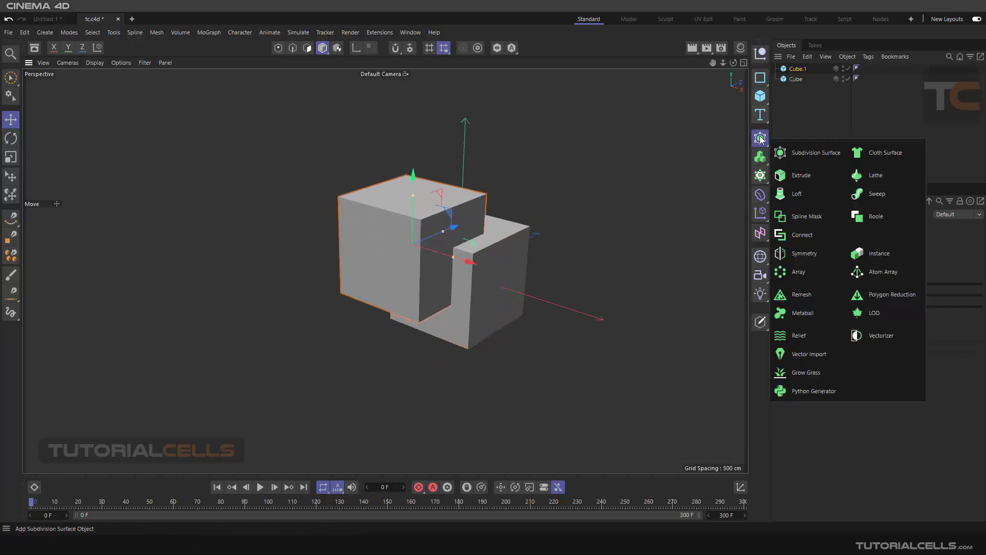
left_click(872, 216)
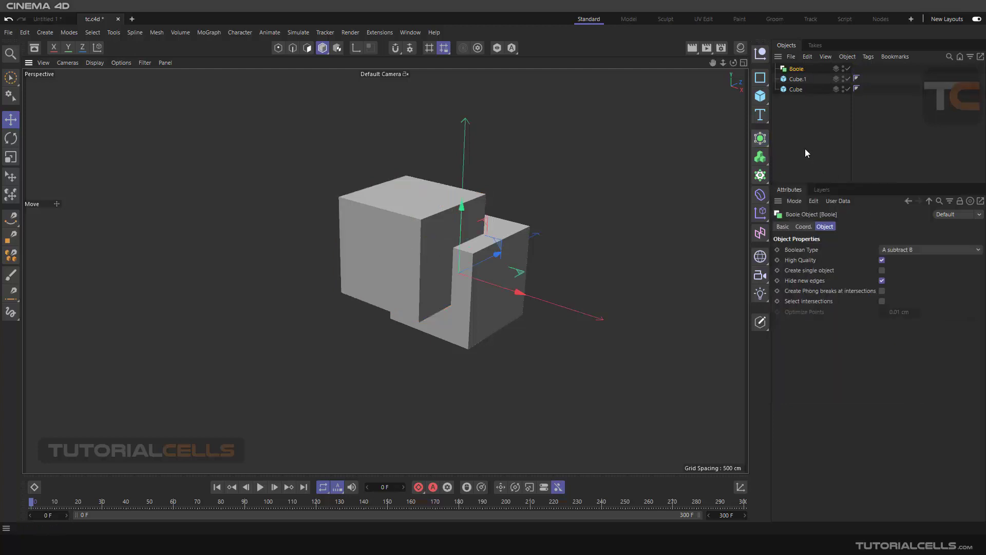
left_click_drag(807, 103, 796, 69)
left_click(796, 68)
Step: Set the Boole's Boolean Type to A union B
left_click(902, 250)
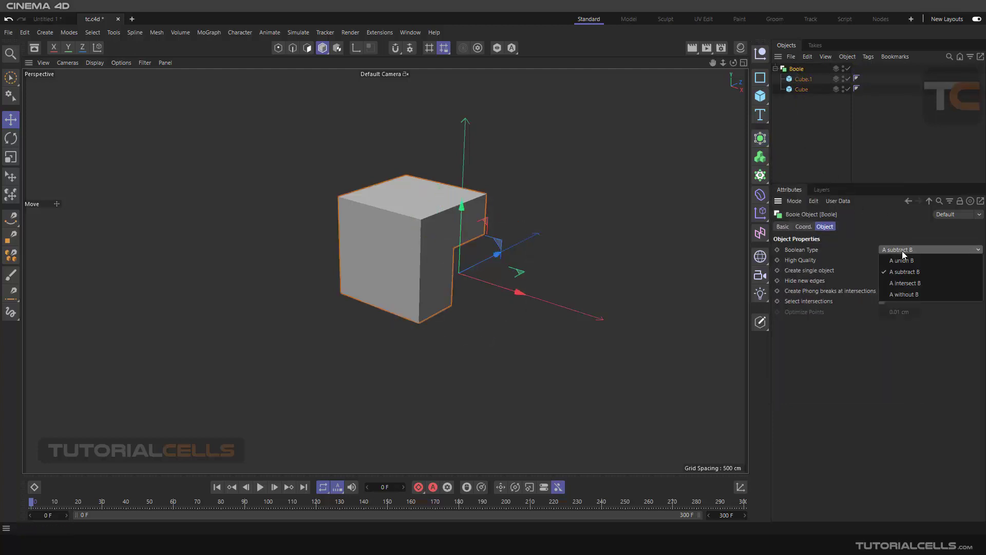
left_click(903, 260)
scroll(456, 248, "up", 3)
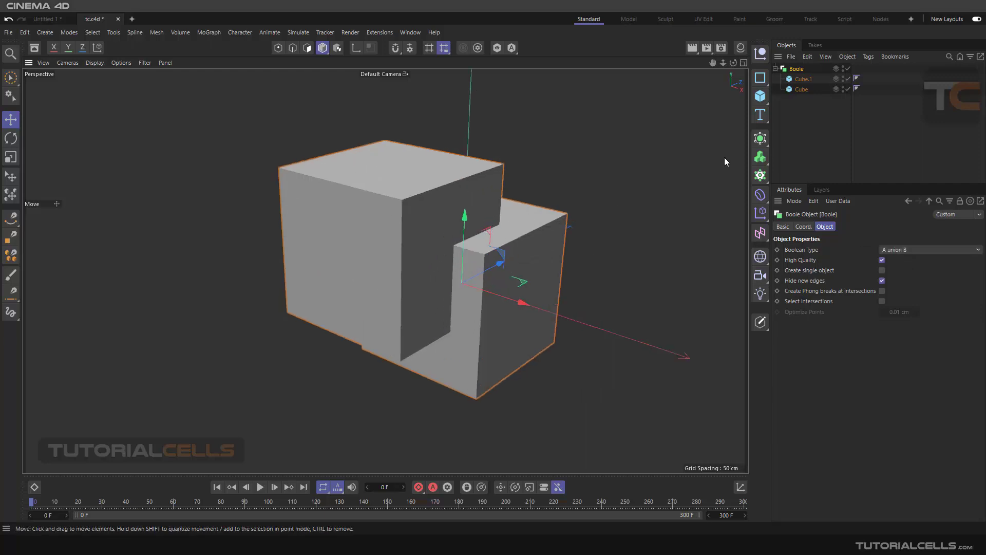
Step: Add a Bevel deformer and a Null, and place the Bevel and the Boole together under the Null
left_click(777, 69)
left_click(766, 196)
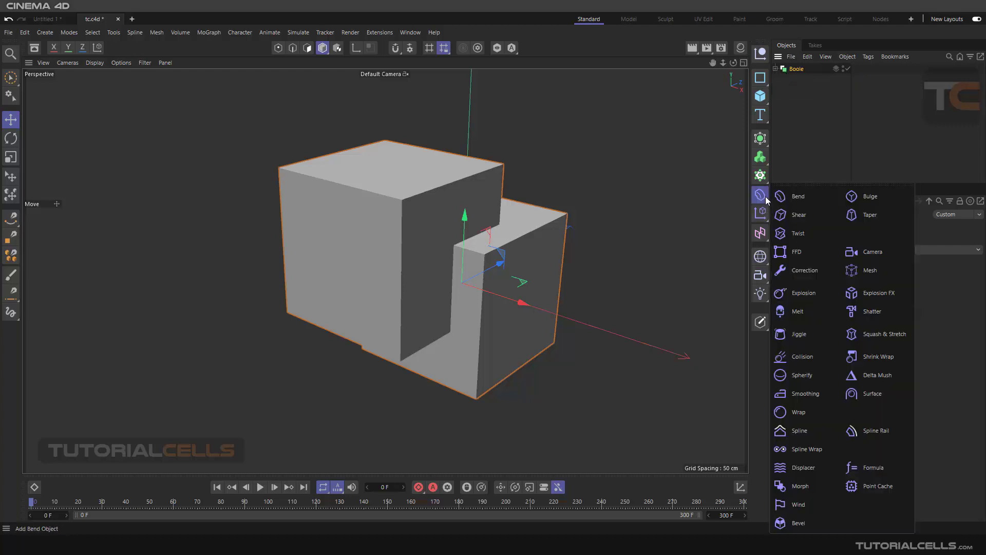
left_click(793, 517)
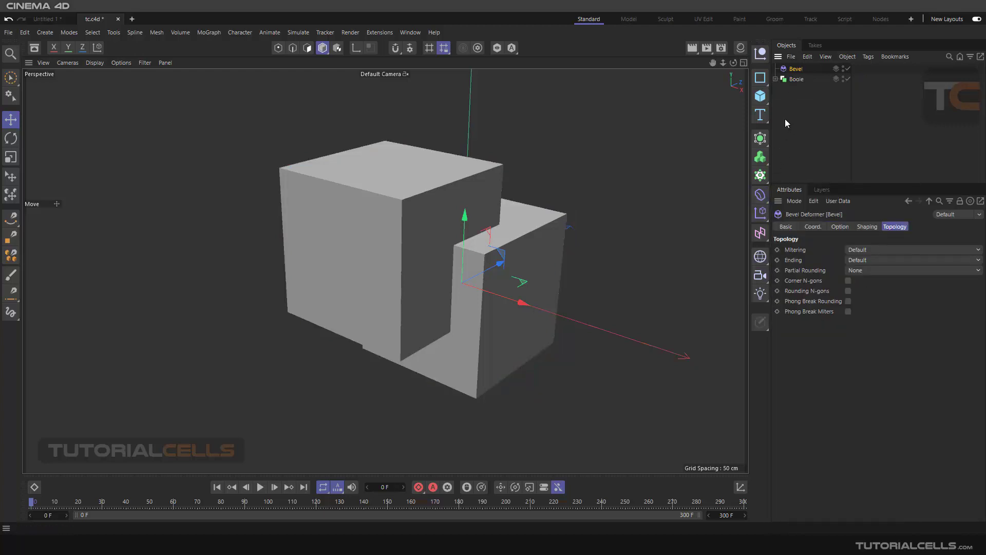
left_click(762, 52)
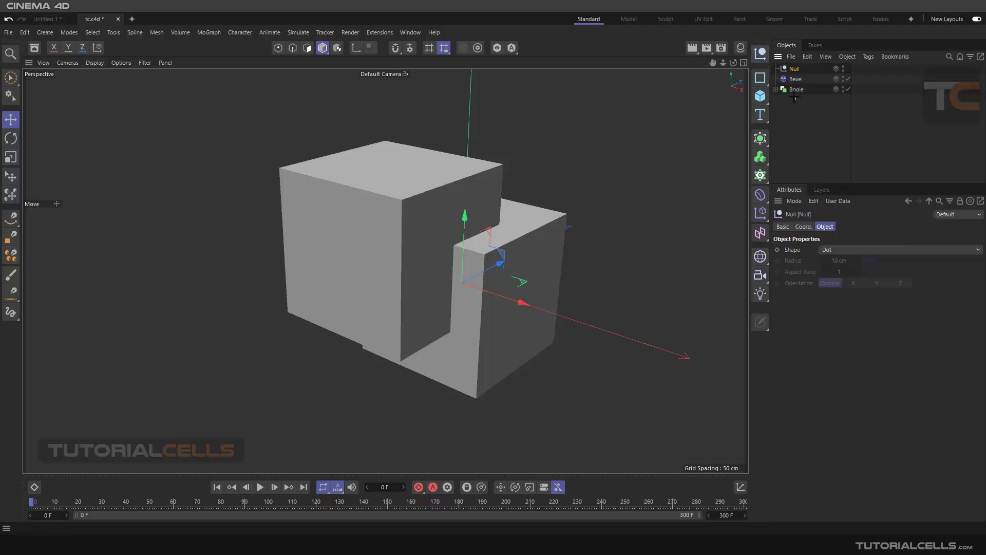
left_click_drag(794, 96, 796, 71)
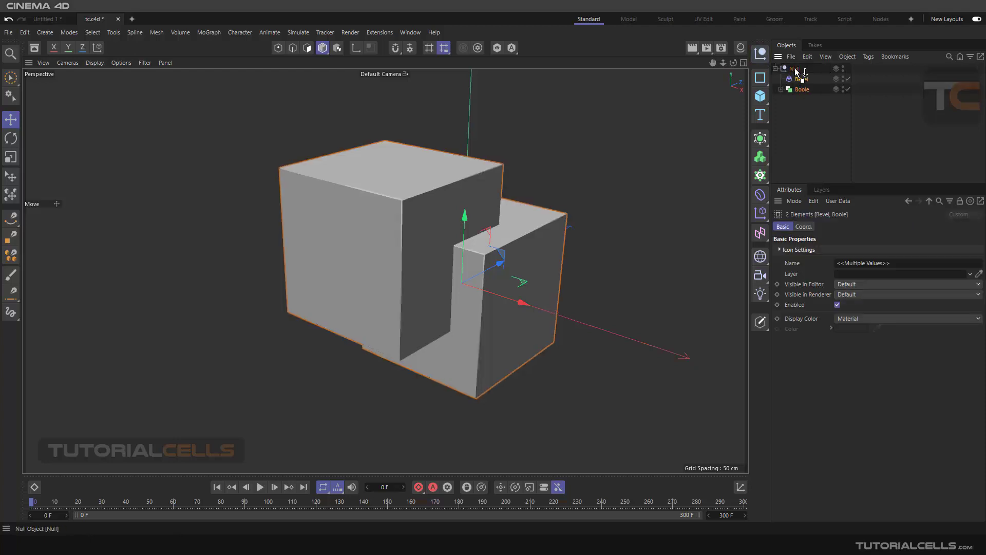
Step: Set the new Bevel deformer's Offset to 6 cm and Subdivision to 5 to round the united cubes' edges
left_click(800, 79)
scroll(492, 236, "up", 4)
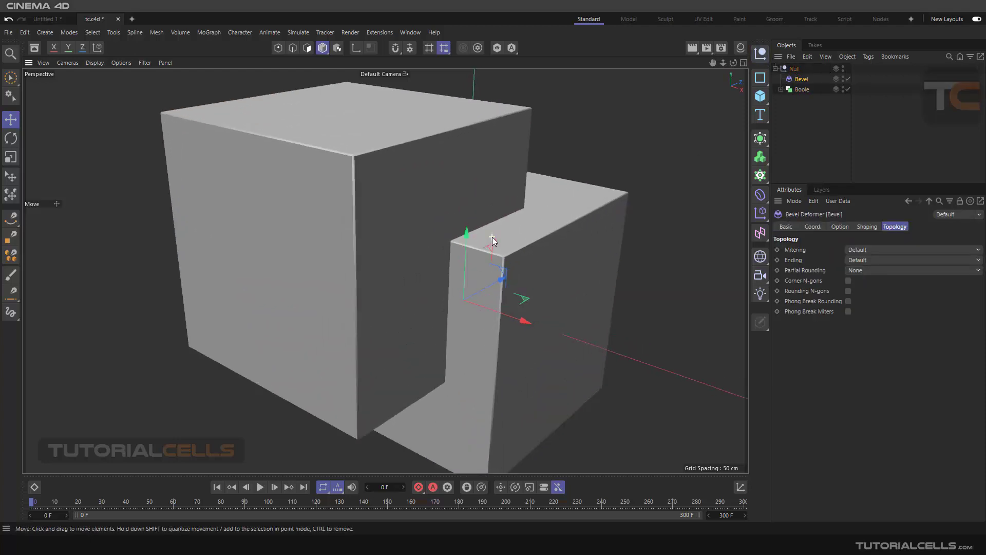
scroll(491, 236, "up", 5)
scroll(485, 240, "down", 4)
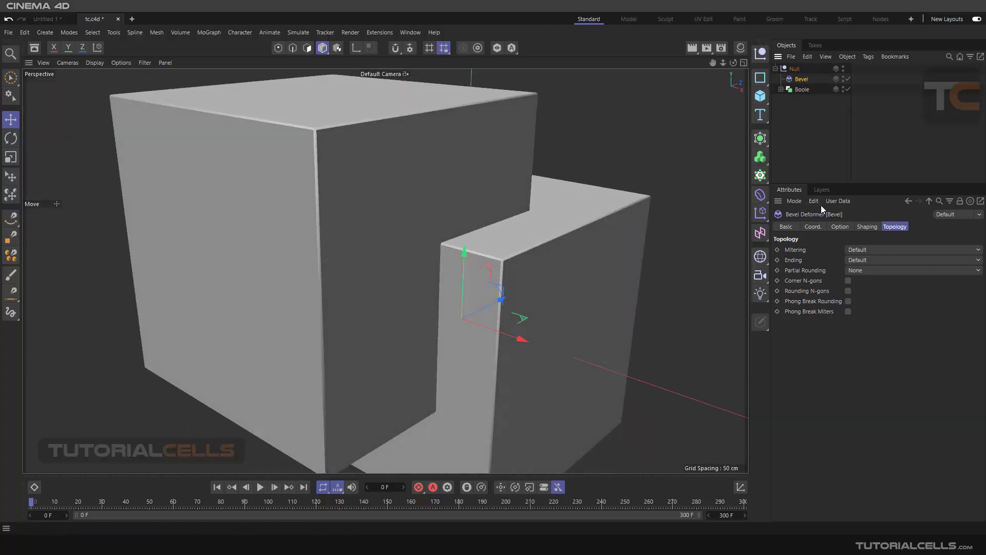
left_click(840, 227)
left_click(882, 336)
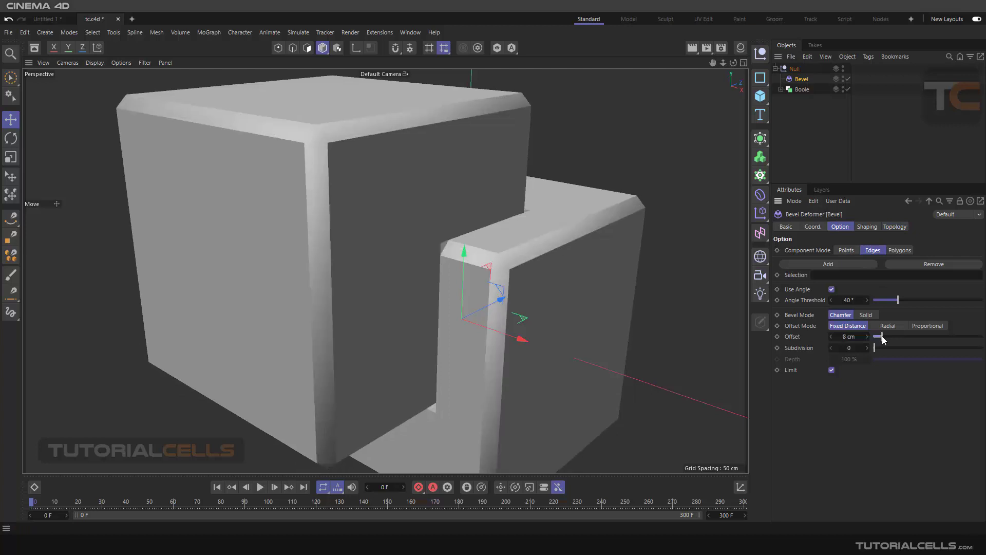
left_click_drag(876, 347, 900, 349)
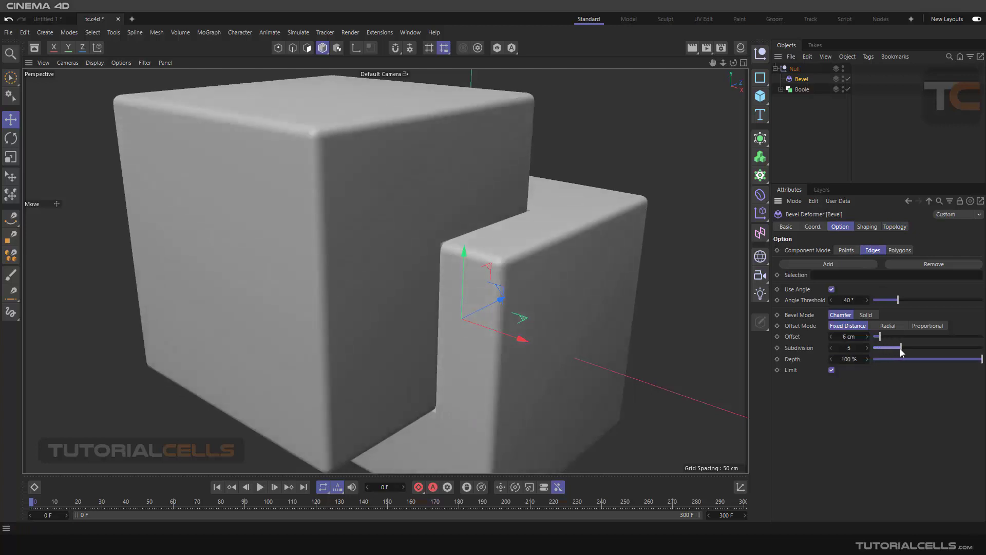
Step: Enable the Boole's Create single object option so the bevel also rounds the edges where the two cubes meet
scroll(448, 260, "up", 6)
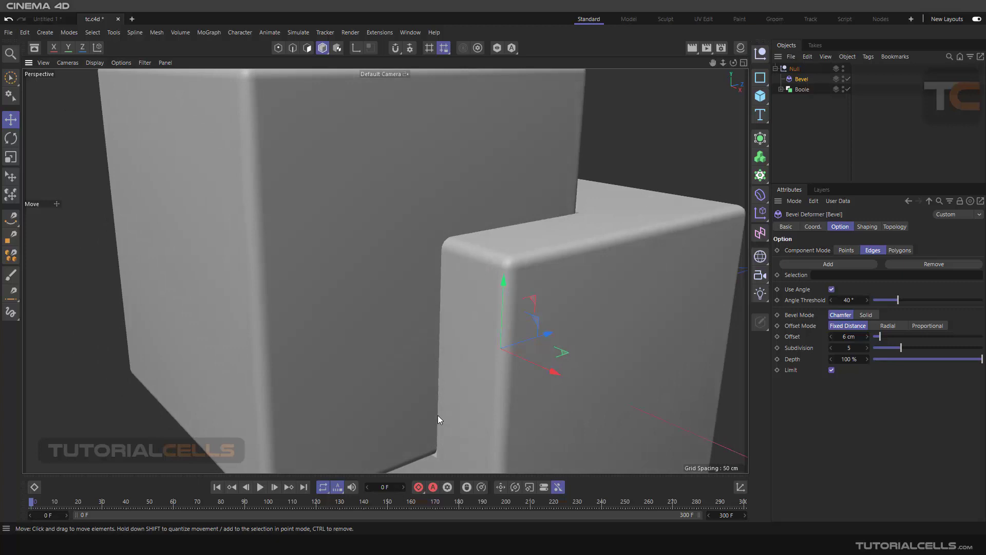
scroll(437, 415, "down", 5)
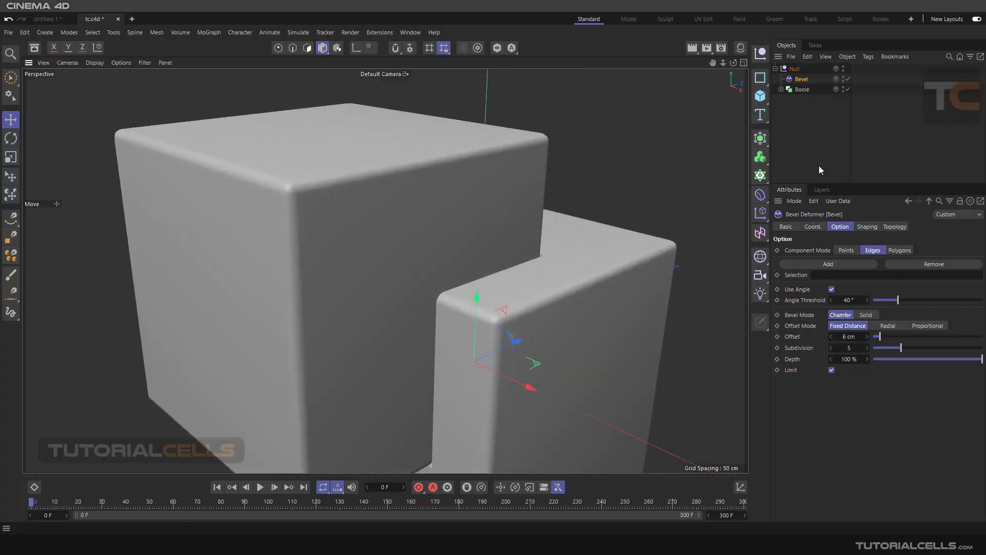
left_click(802, 89)
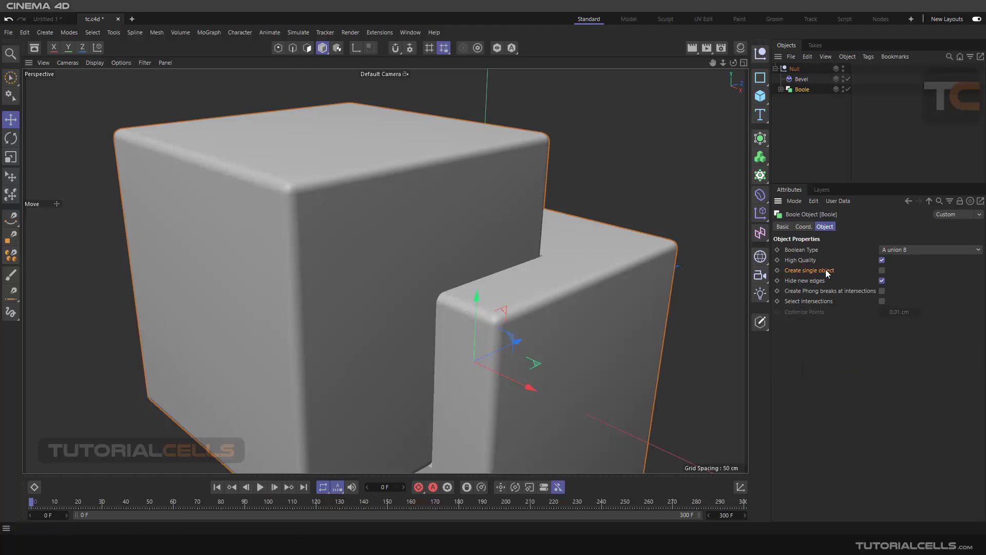
left_click(881, 271)
left_click_drag(448, 269, 473, 275, "alt")
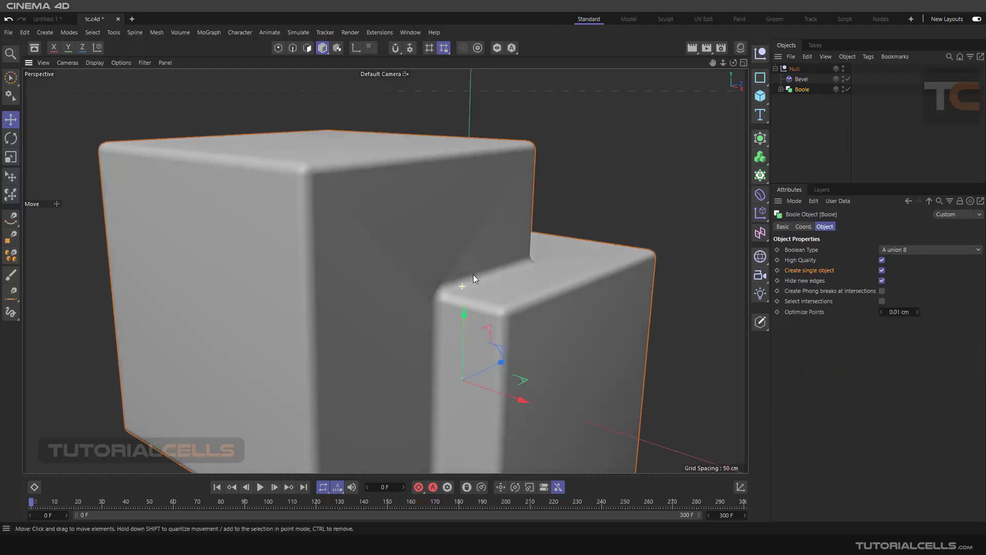
Step: Switch the viewport display to shading with lines to show the mesh edges of the bevelled union
left_click(94, 63)
left_click(98, 92)
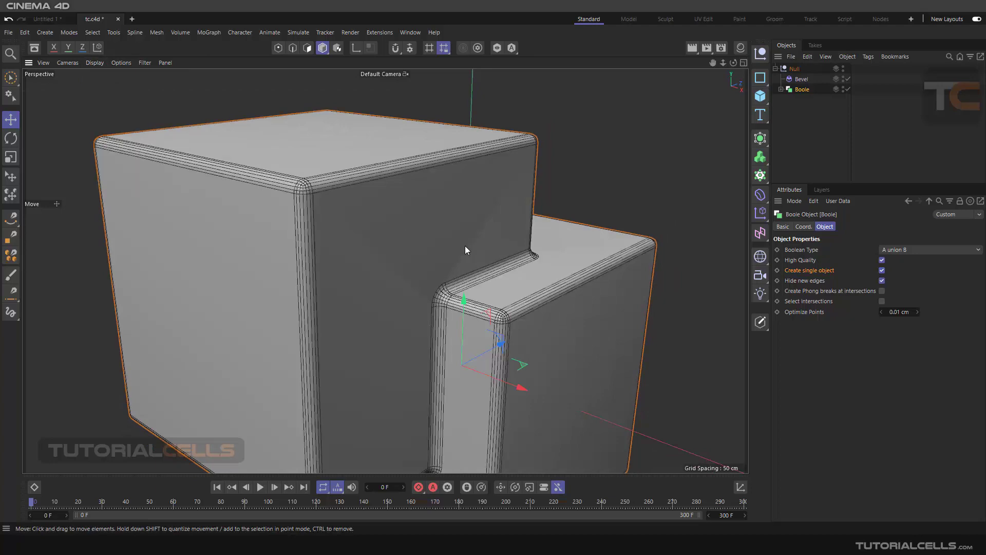
scroll(464, 257, "down", 3)
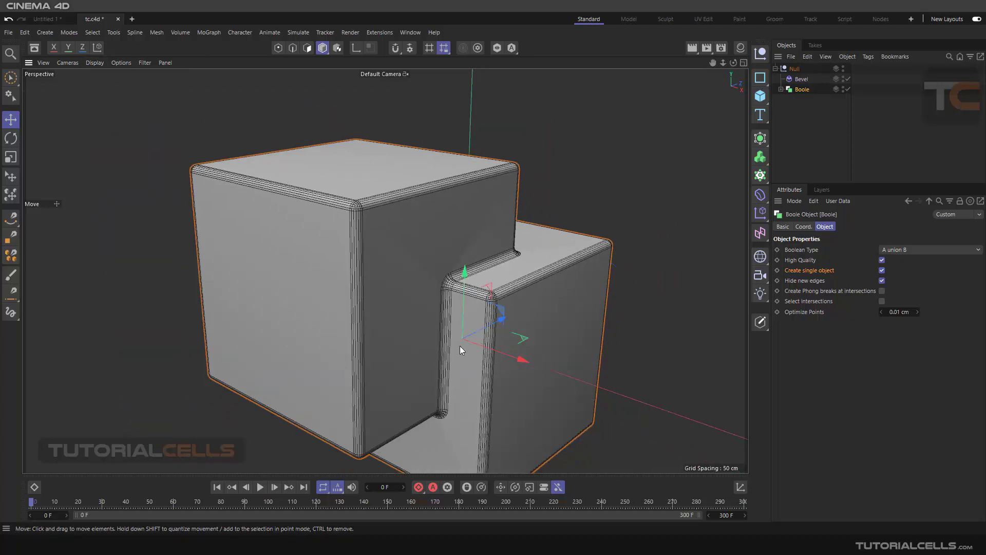
Step: Select Cube.1 inside the Boole and move it slightly along its X axis towards the other cube
left_click(780, 89)
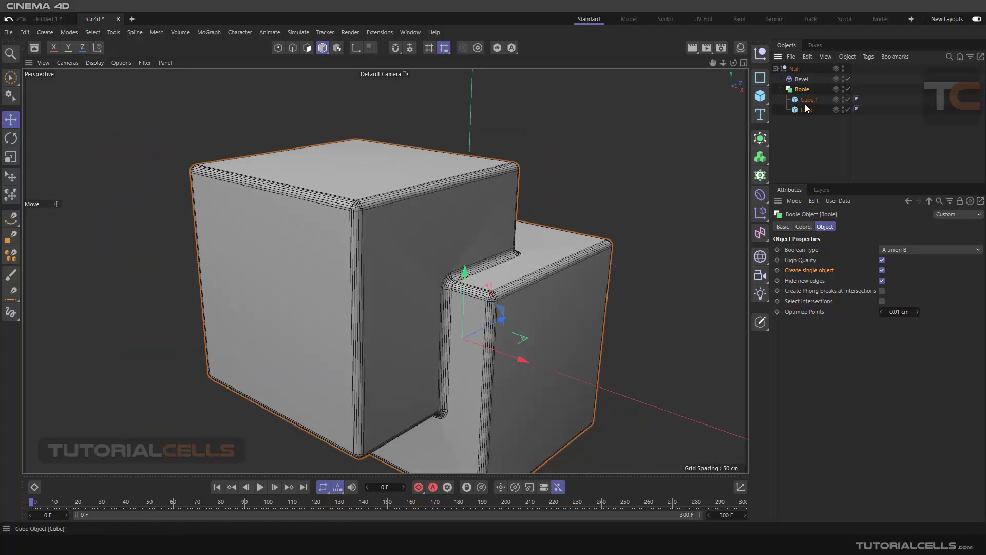
left_click(808, 100)
scroll(591, 198, "down", 2)
left_click_drag(478, 282, 447, 250)
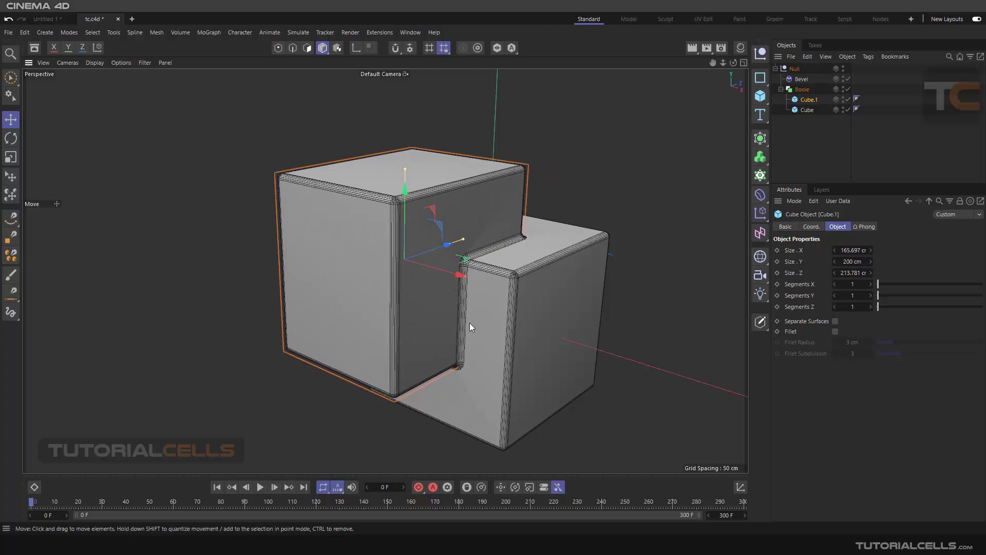
mouse_move(459, 274)
left_mouse_down()
mouse_move(484, 279)
mouse_move(461, 269)
mouse_move(468, 274)
left_mouse_up()
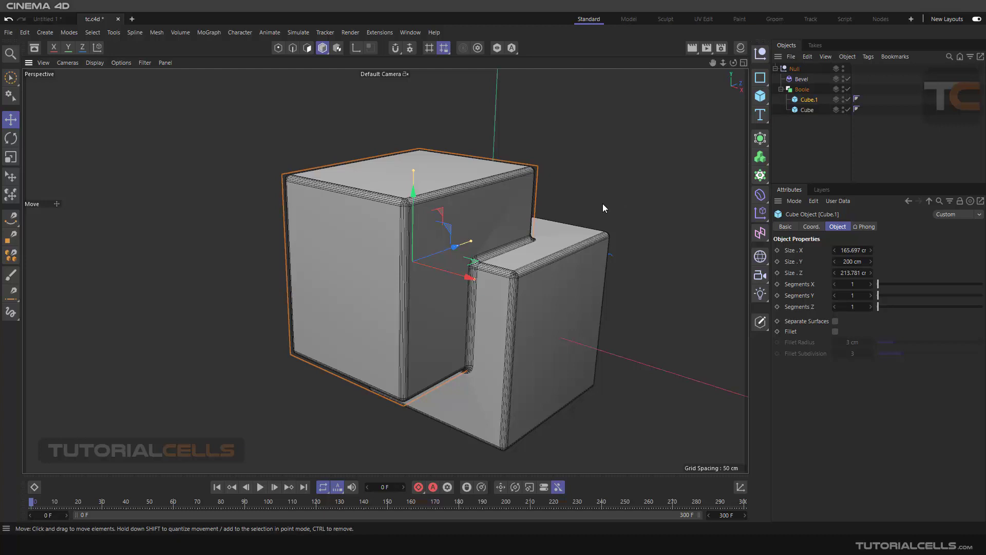
Step: Delete the Null with its Bevel and Boole, and add a 3D Text object to the empty scene
left_click(793, 69)
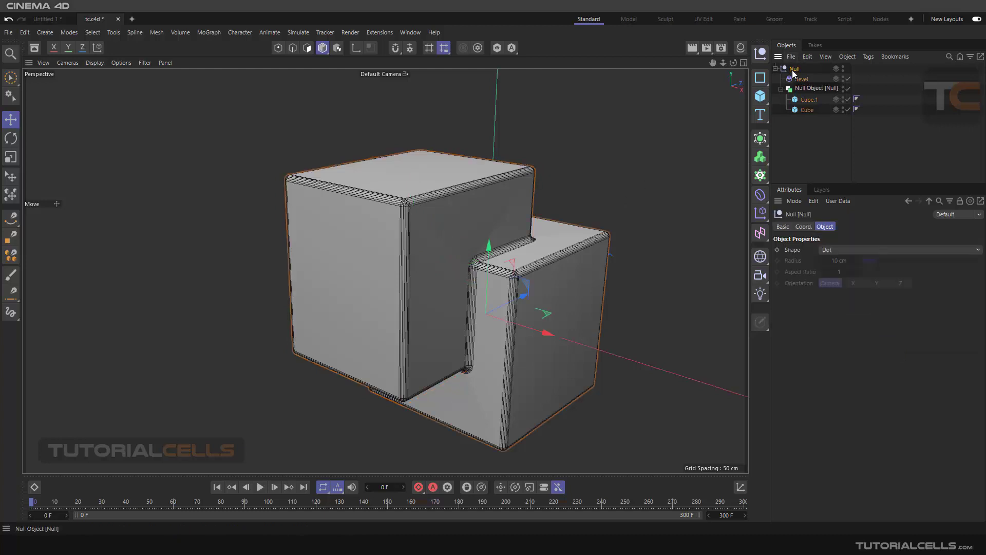
key("Delete")
left_click(760, 114)
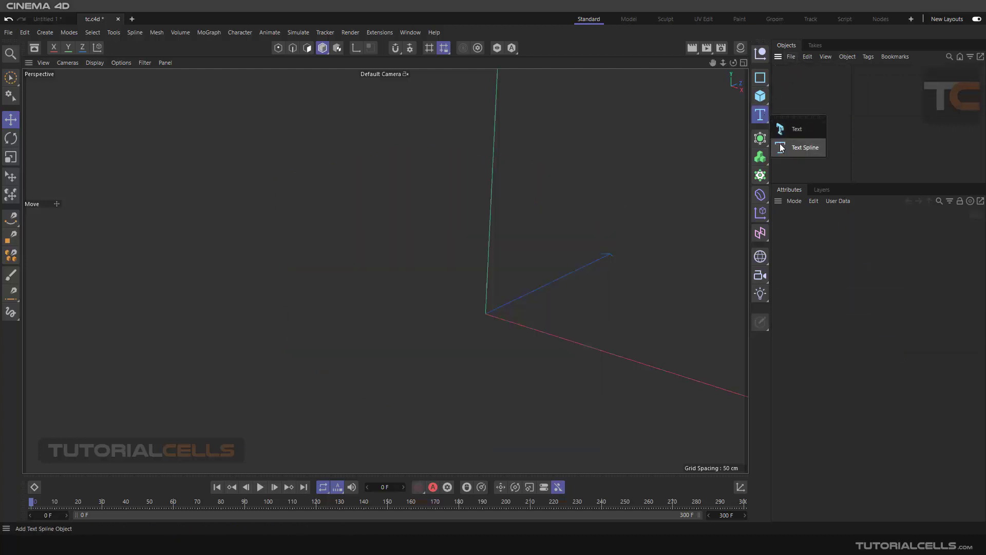
left_click(788, 130)
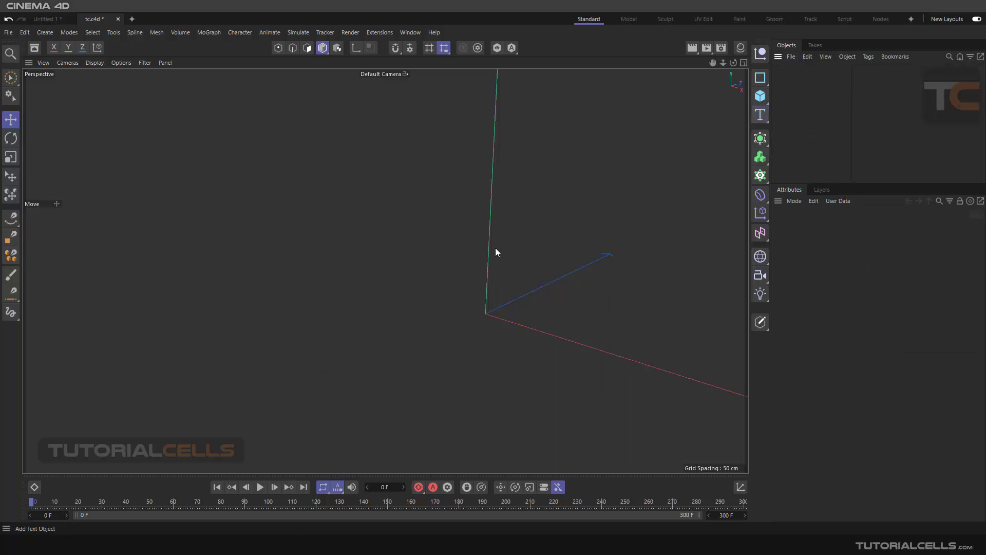
scroll(544, 257, "down", 4)
middle_click_drag(592, 273, 507, 234, "alt")
scroll(538, 236, "up", 2)
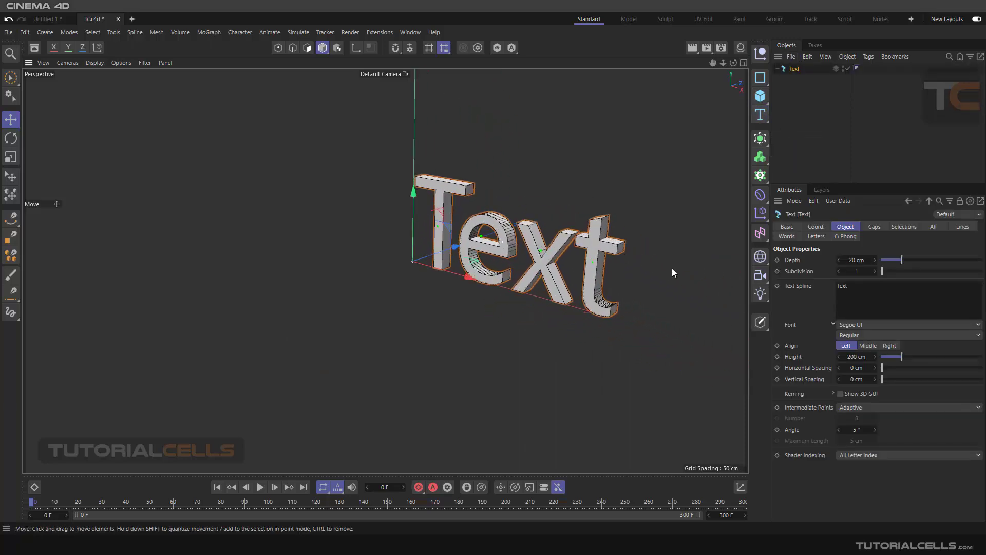
Step: Set the Text object's Segoe UI font style to Bold and show its Caps settings
left_click(847, 335)
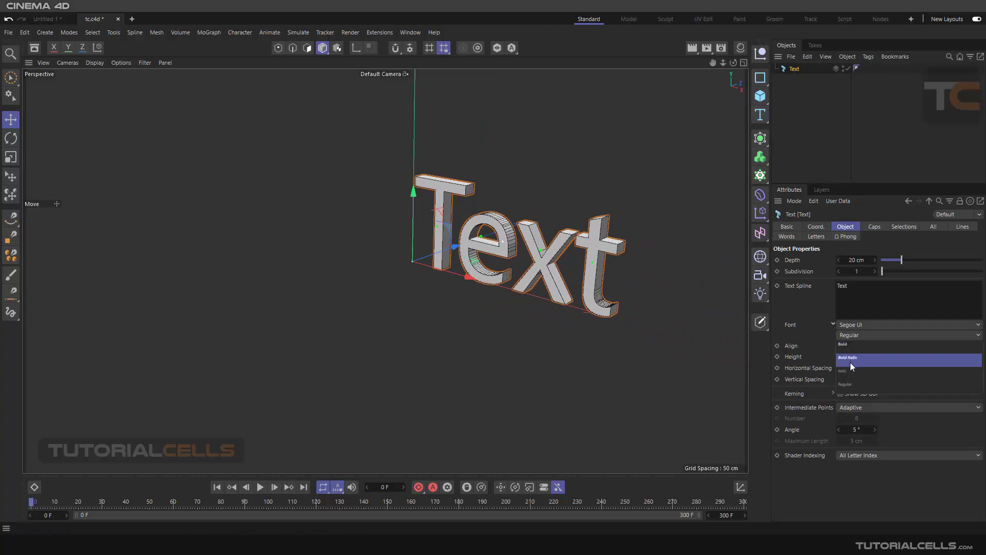
left_click(847, 344)
scroll(506, 218, "up", 3)
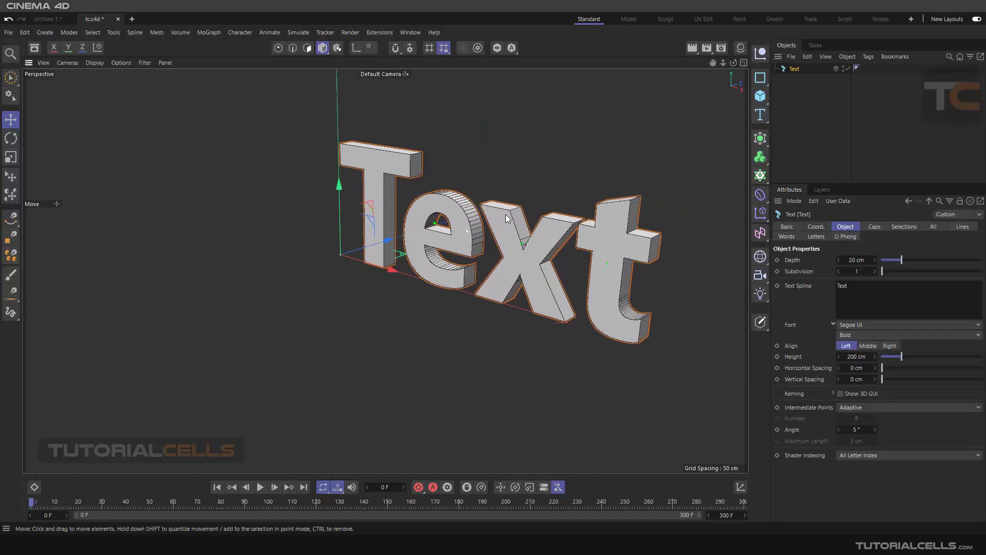
scroll(506, 218, "up", 1)
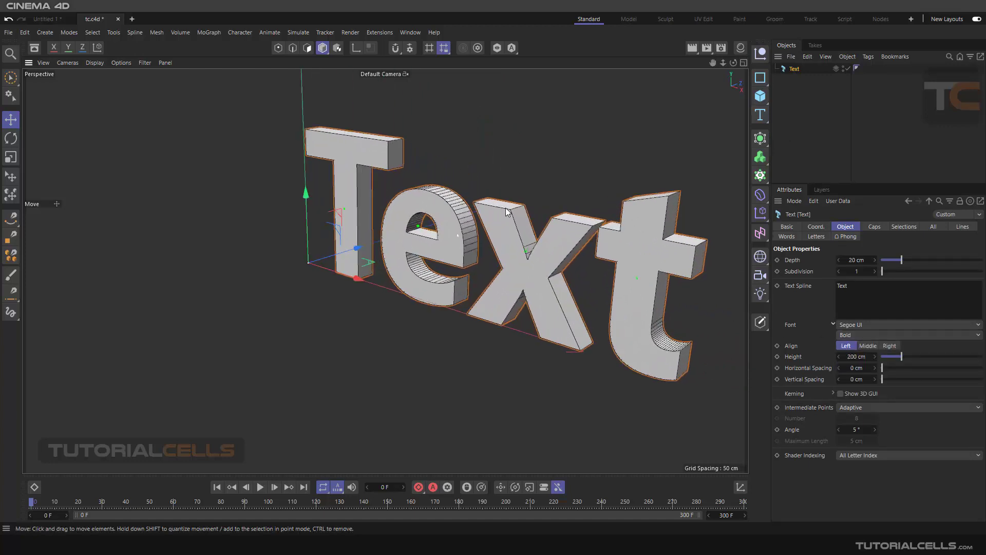
left_click(872, 227)
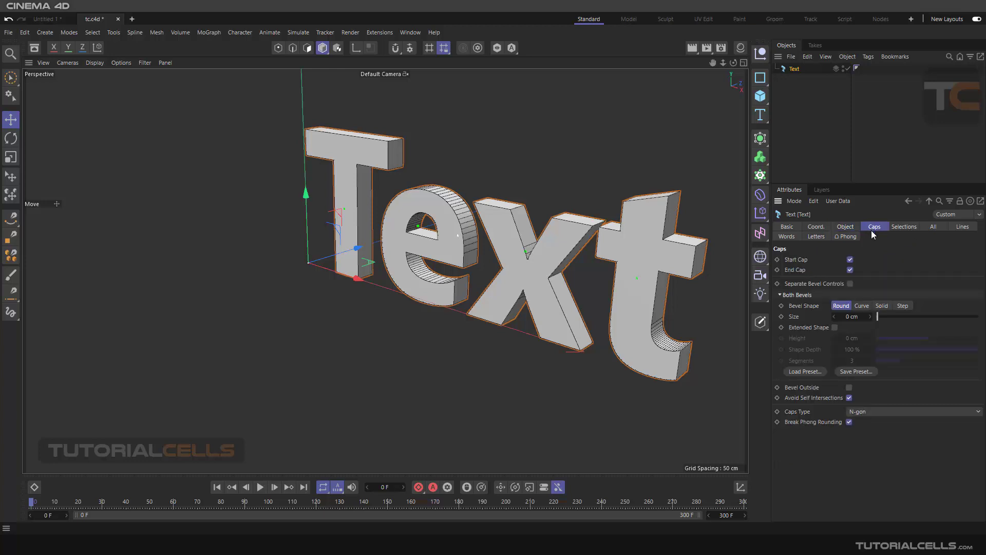
Step: Add a Bevel deformer, make it a child of the Text object, and inspect the bevelled letter edges up close
left_click(786, 110)
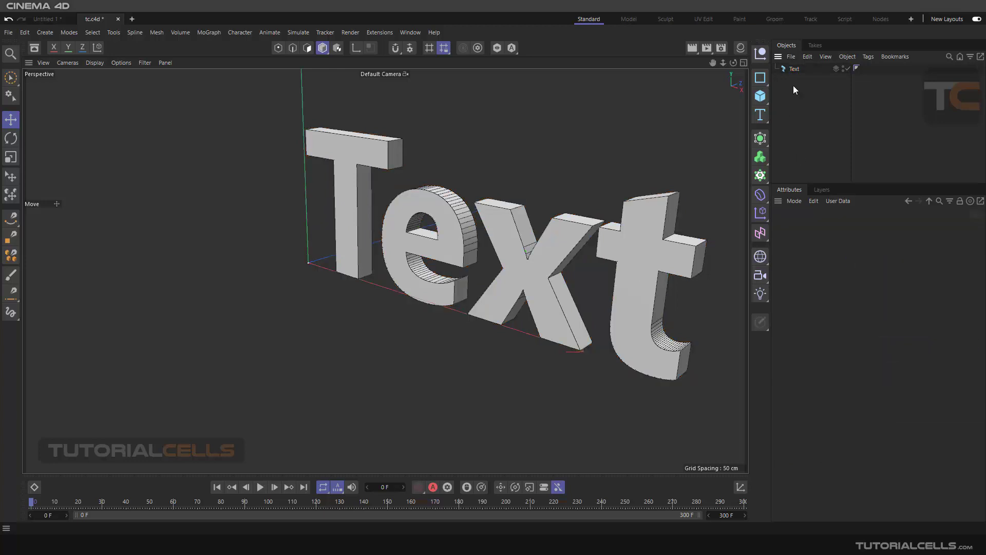
left_click(760, 195)
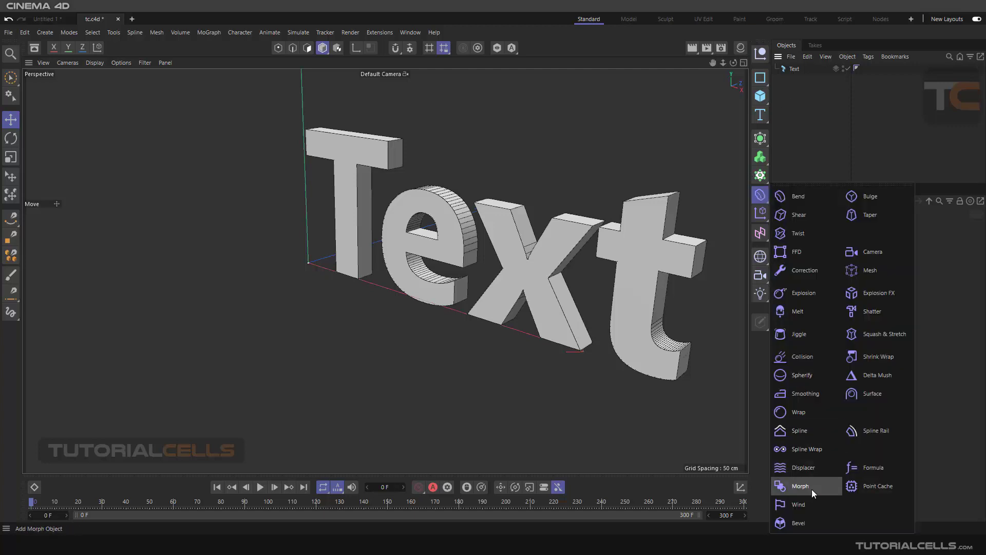
left_click(801, 518)
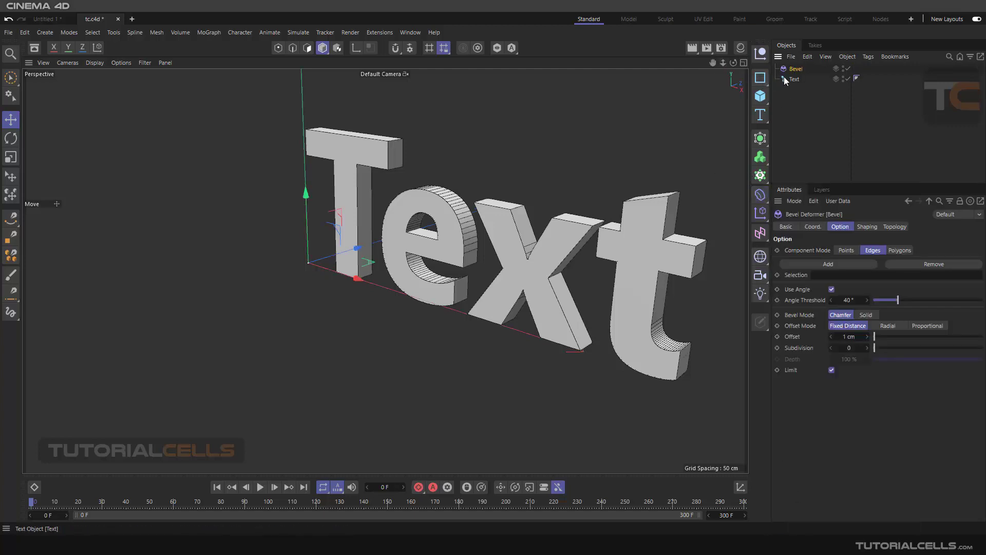
left_click_drag(794, 69, 794, 79)
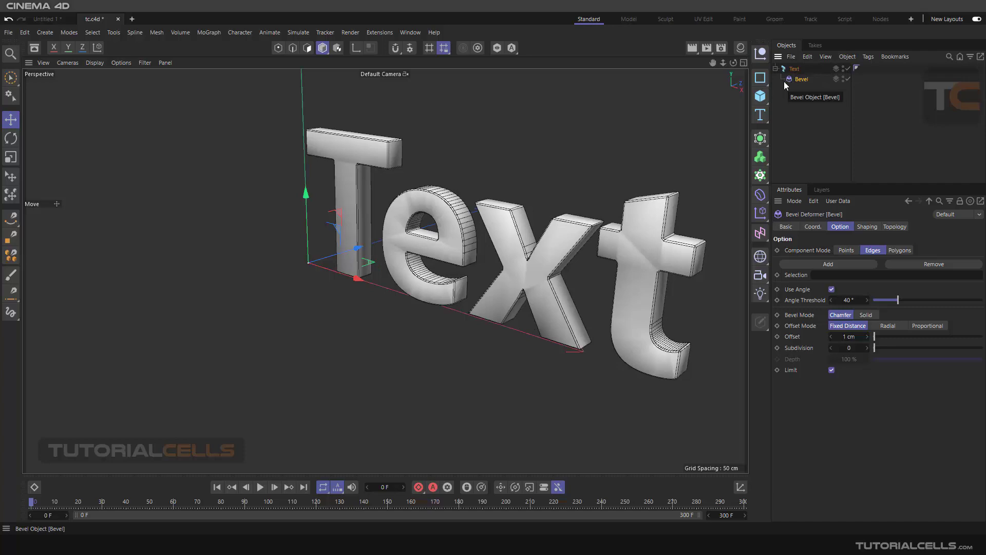
left_click_drag(663, 252, 566, 248, "alt")
scroll(680, 193, "up", 3)
scroll(680, 194, "up", 4)
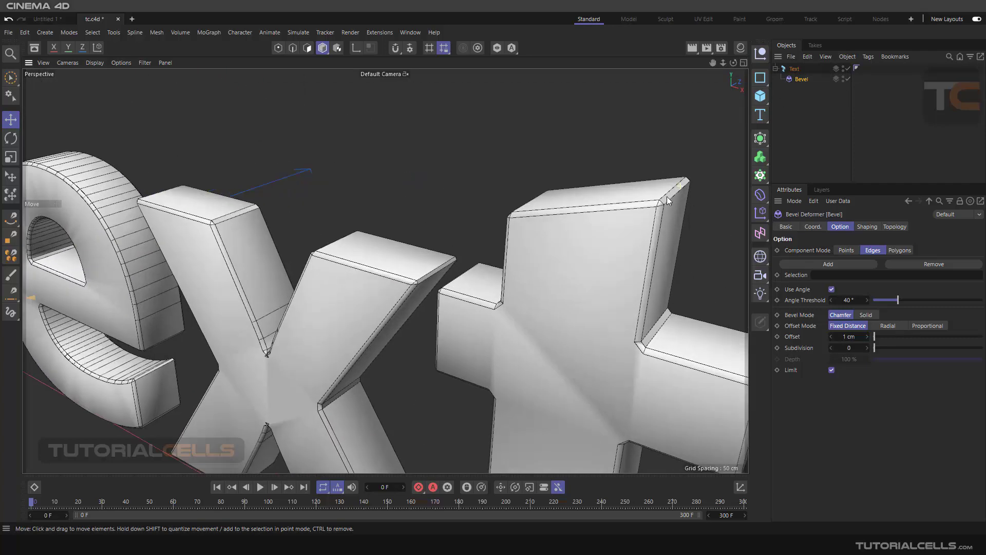
scroll(653, 201, "down", 5)
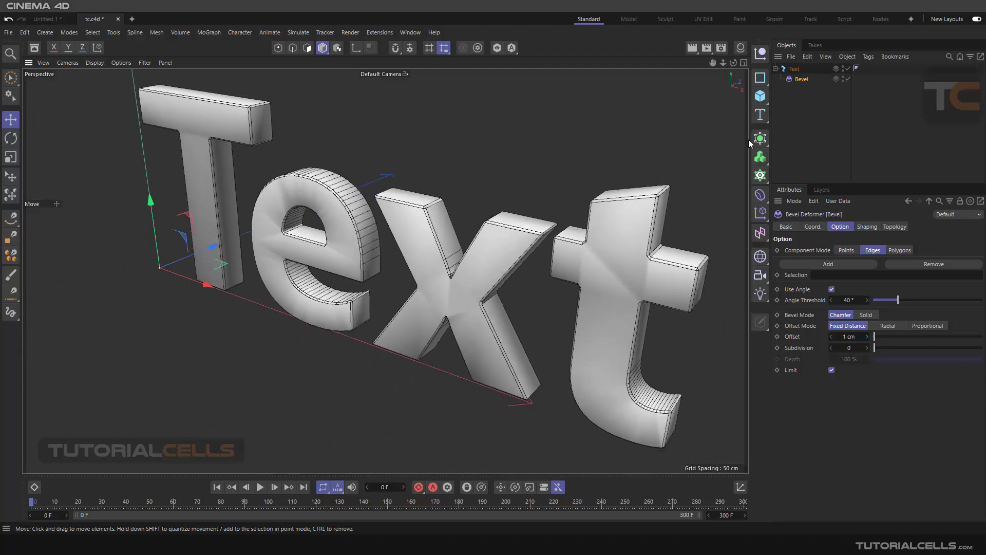
left_click(760, 139)
scroll(601, 162, "down", 3)
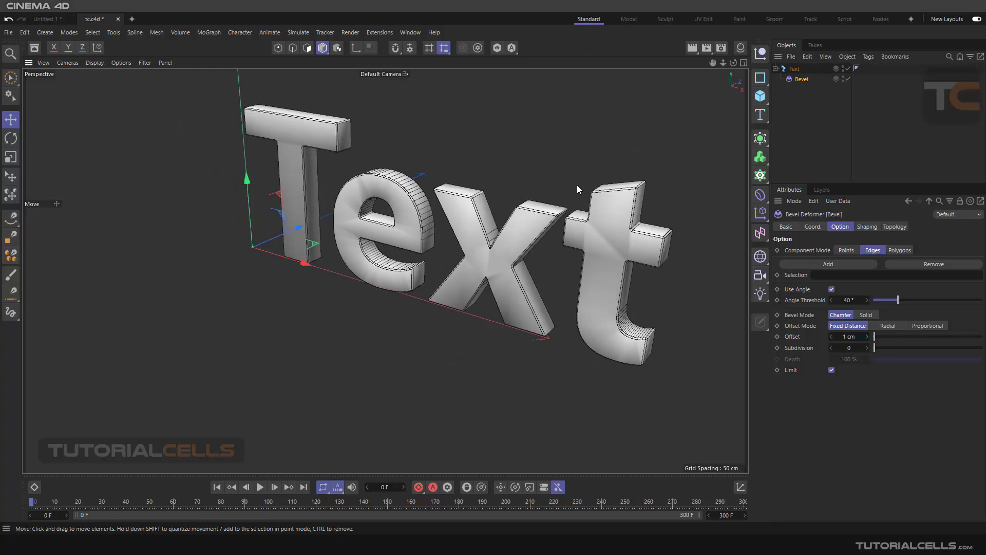
scroll(577, 185, "down", 2)
left_click(760, 197)
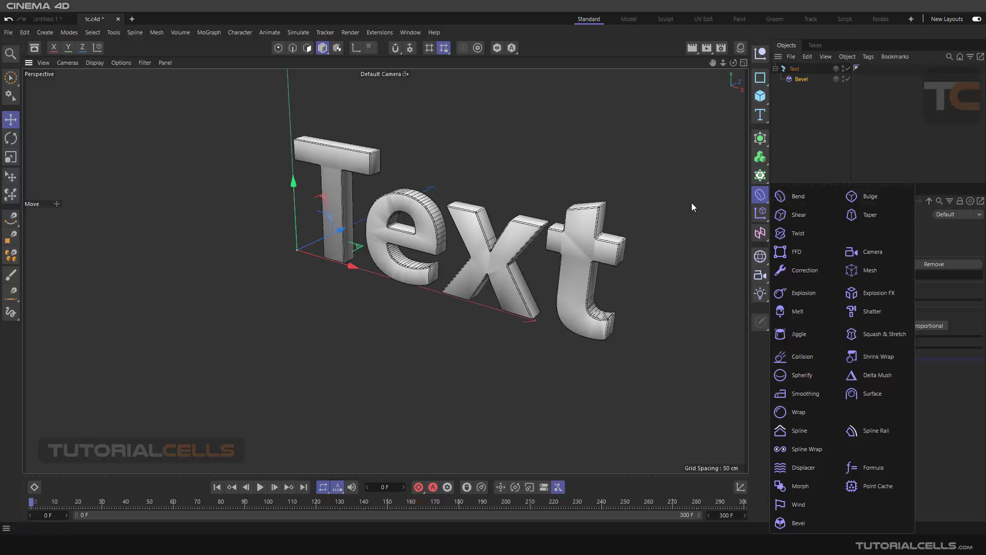
middle_click_drag(568, 176, 520, 176, "alt")
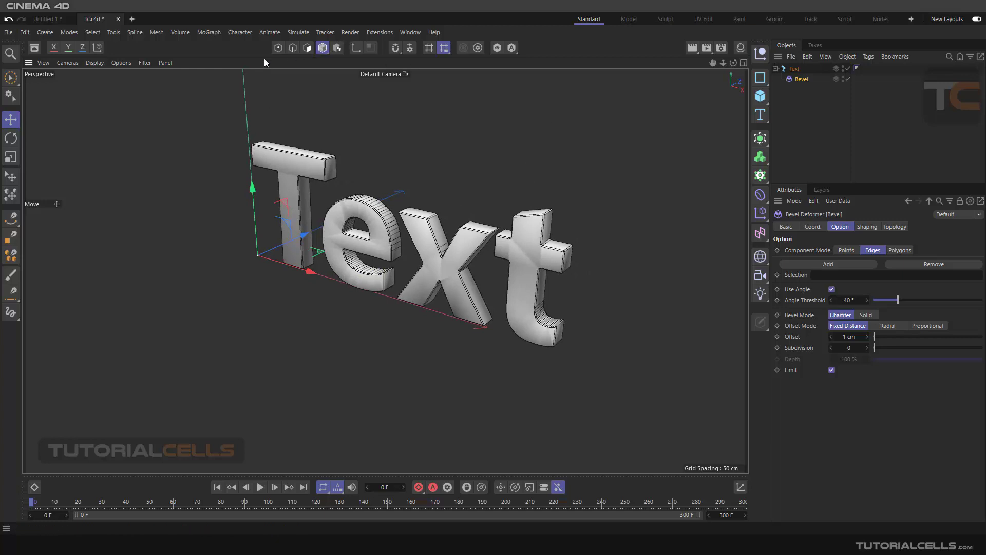
left_click(157, 33)
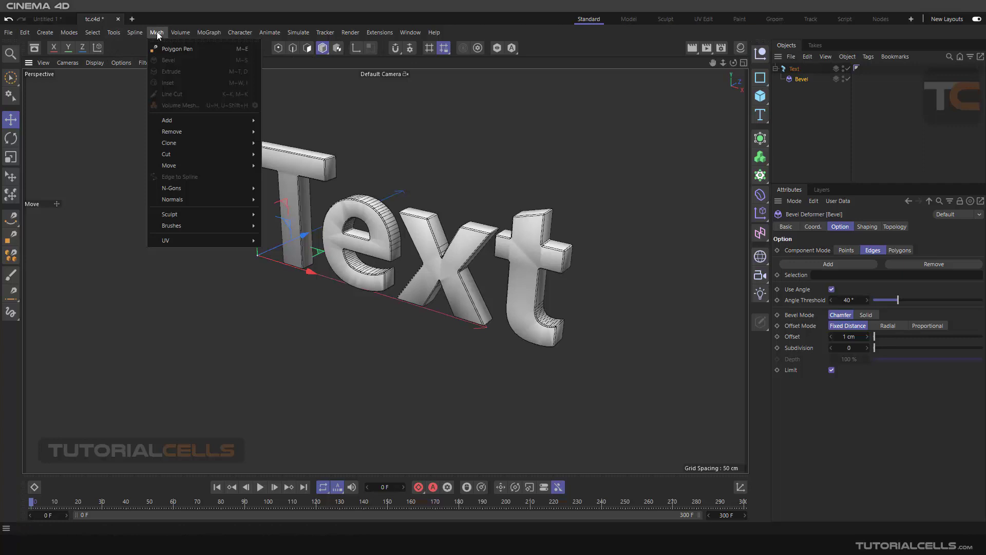